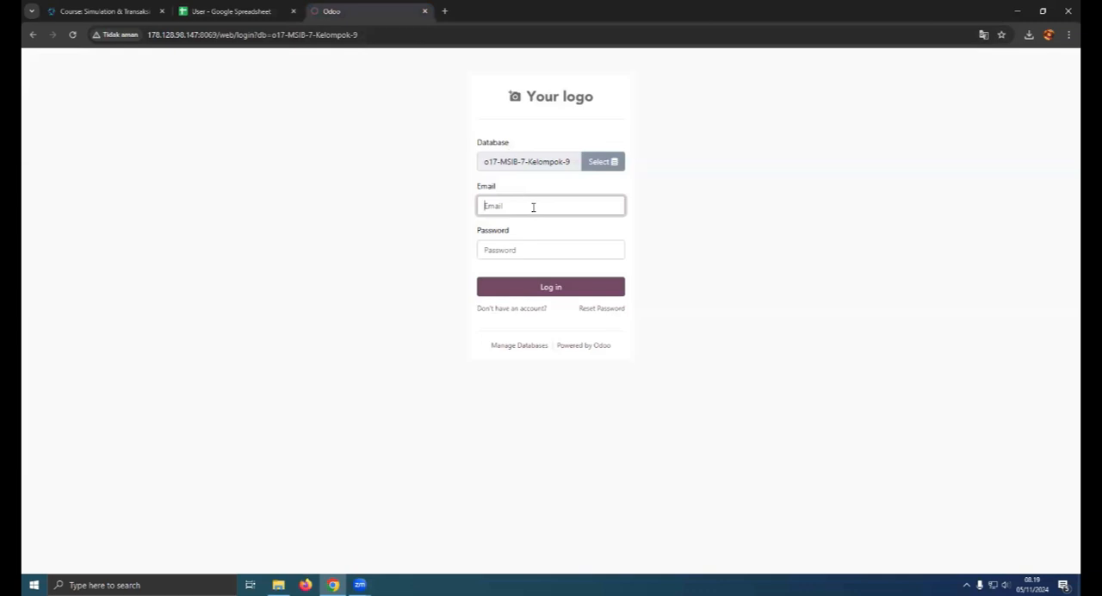
- Log in to the database with the admin account's password and dismiss the password and error dialogs
left_click(532, 244)
type("admin")
key("Return")
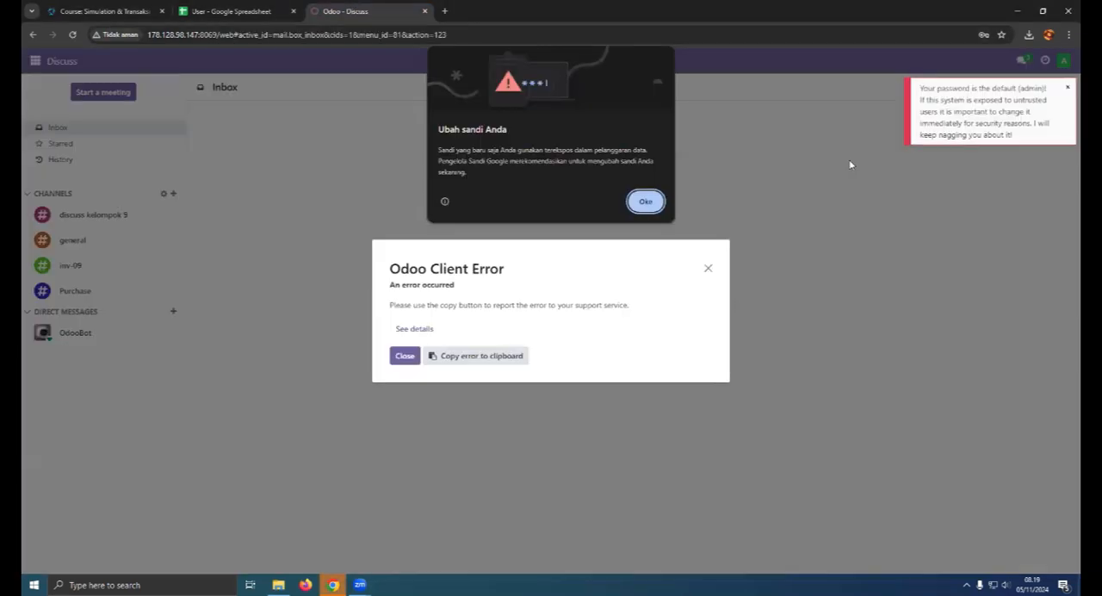
left_click(645, 201)
left_click(707, 268)
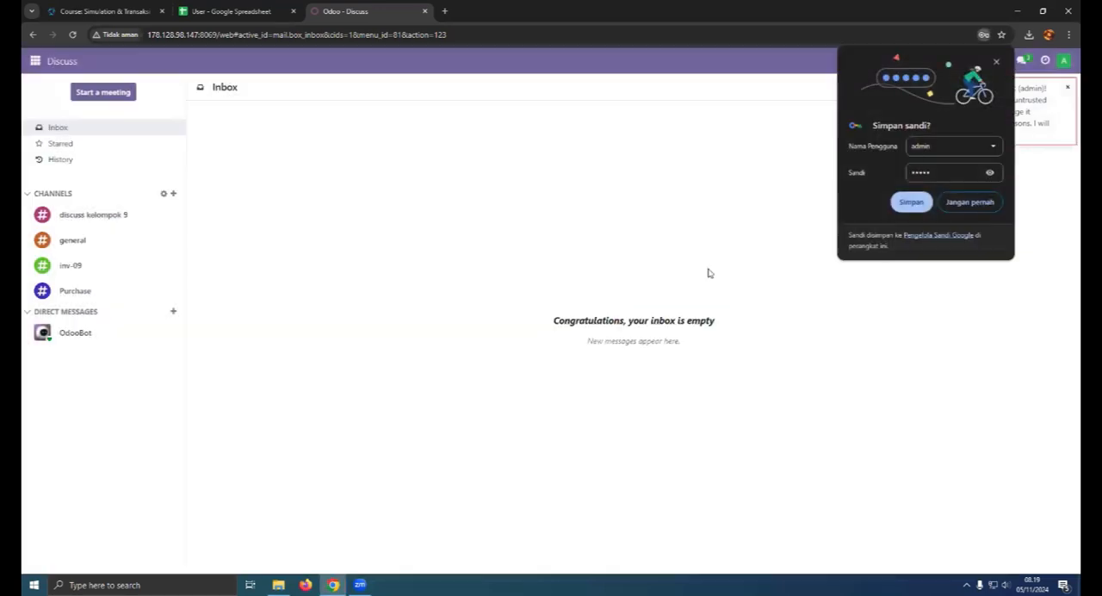
- Look over the available Odoo apps and the roles and job descriptions listed in the User spreadsheet
left_click(28, 57)
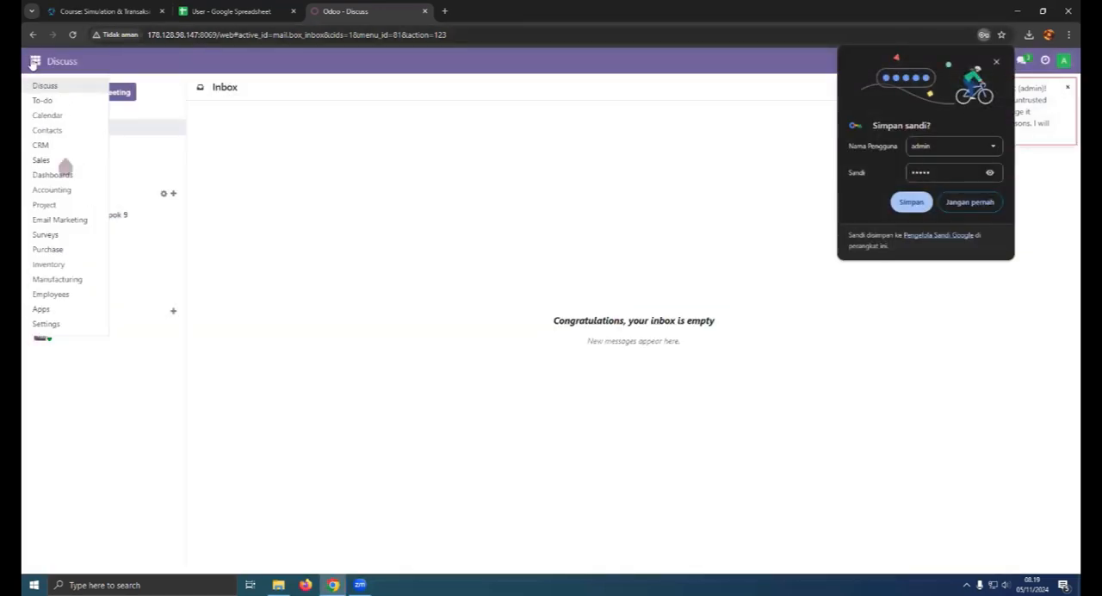
left_click(60, 248)
left_click(34, 62)
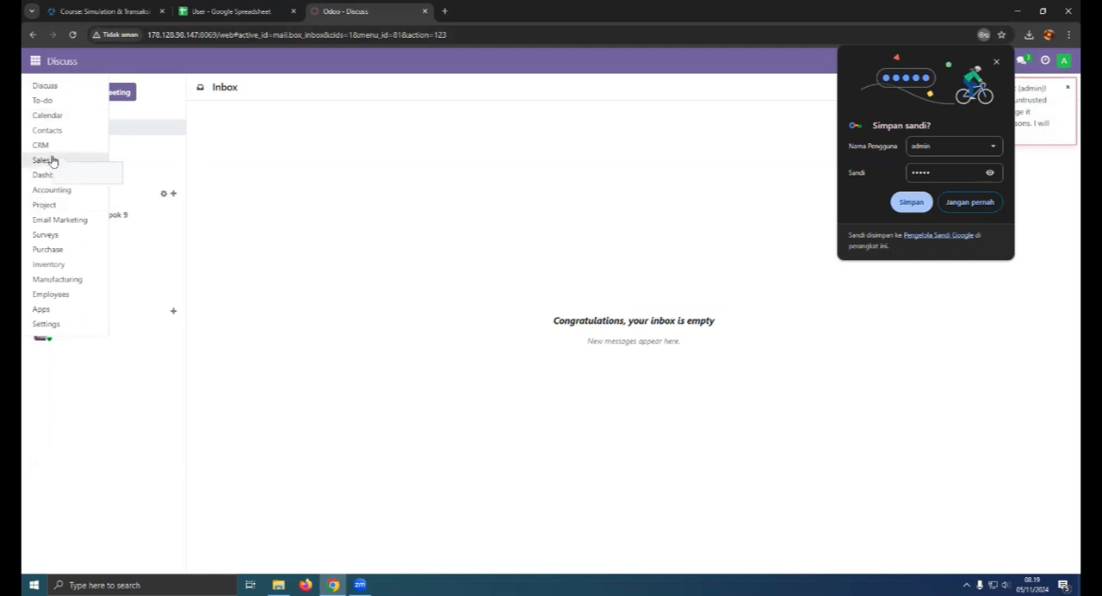
left_click(73, 306)
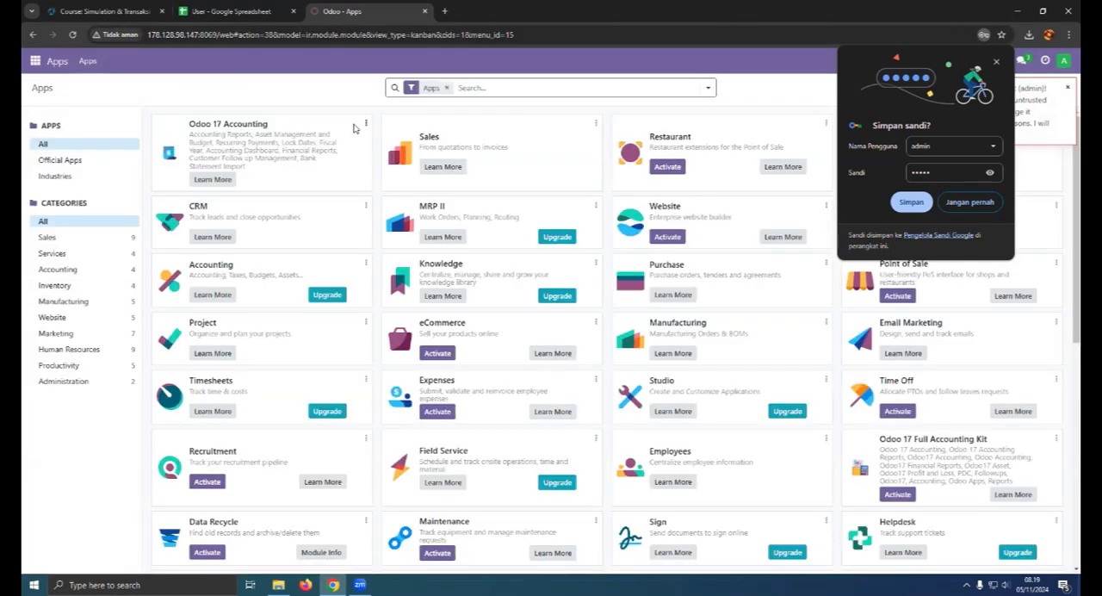
left_click(28, 62)
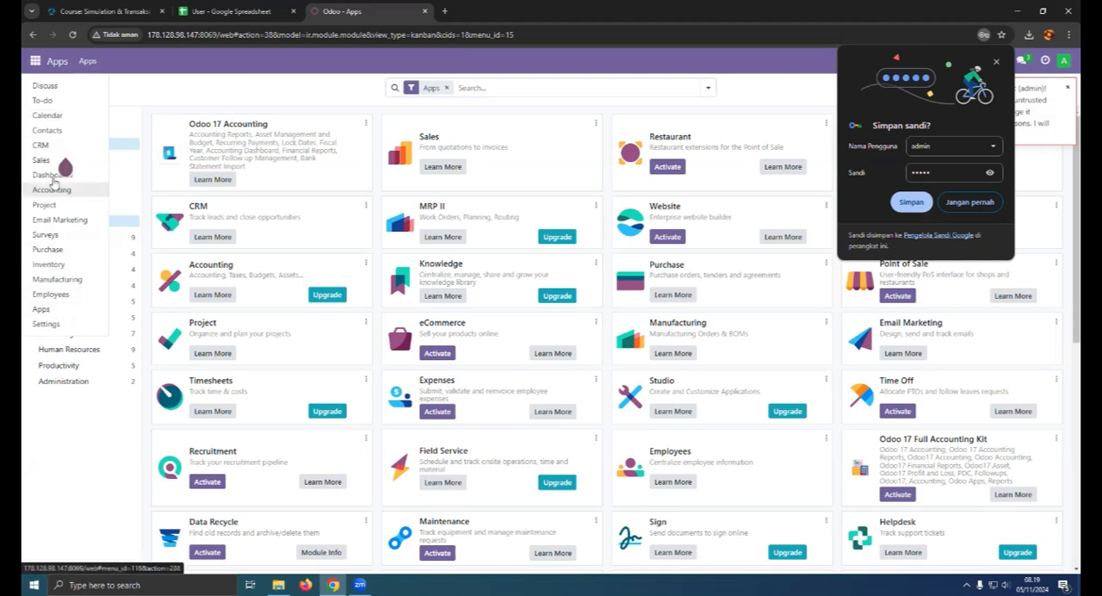
left_click(203, 9)
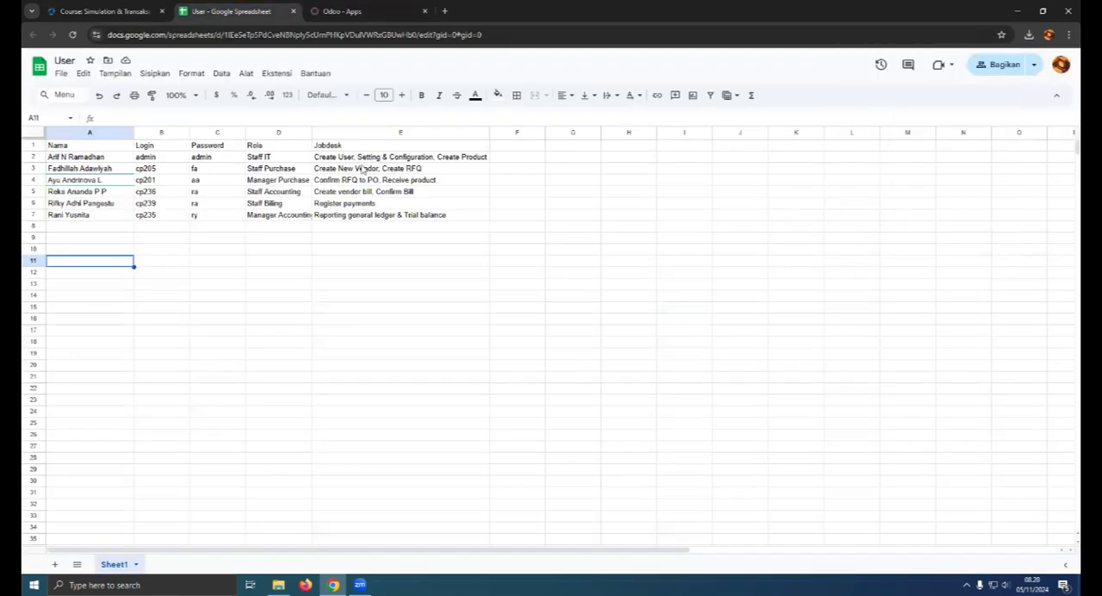
left_click(344, 11)
- Open the user list in Settings and delete all internal users except Administrator
left_click(43, 324)
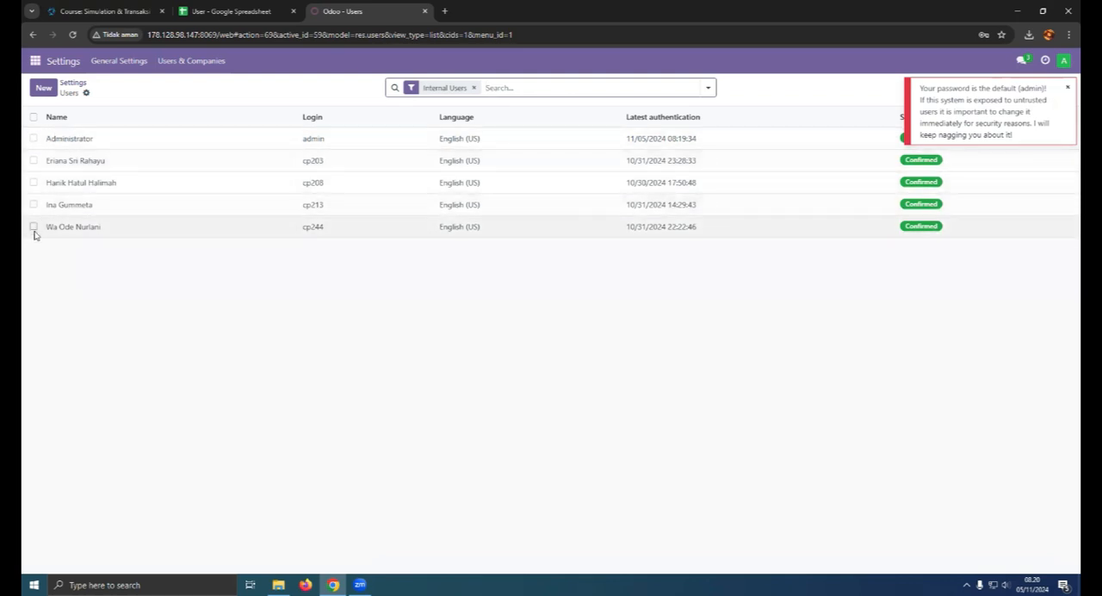
left_click_drag(34, 160, 34, 225)
left_click(579, 87)
left_click(605, 171)
left_click(397, 346)
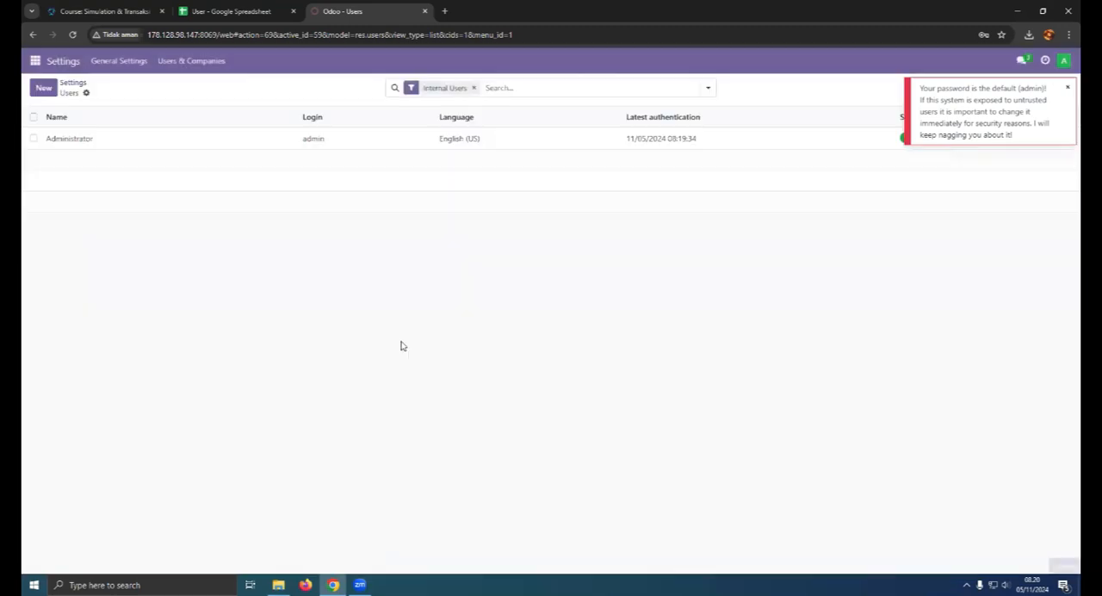
- Switch to the User spreadsheet and delete the Staff IT row holding the admin login
left_click(86, 97)
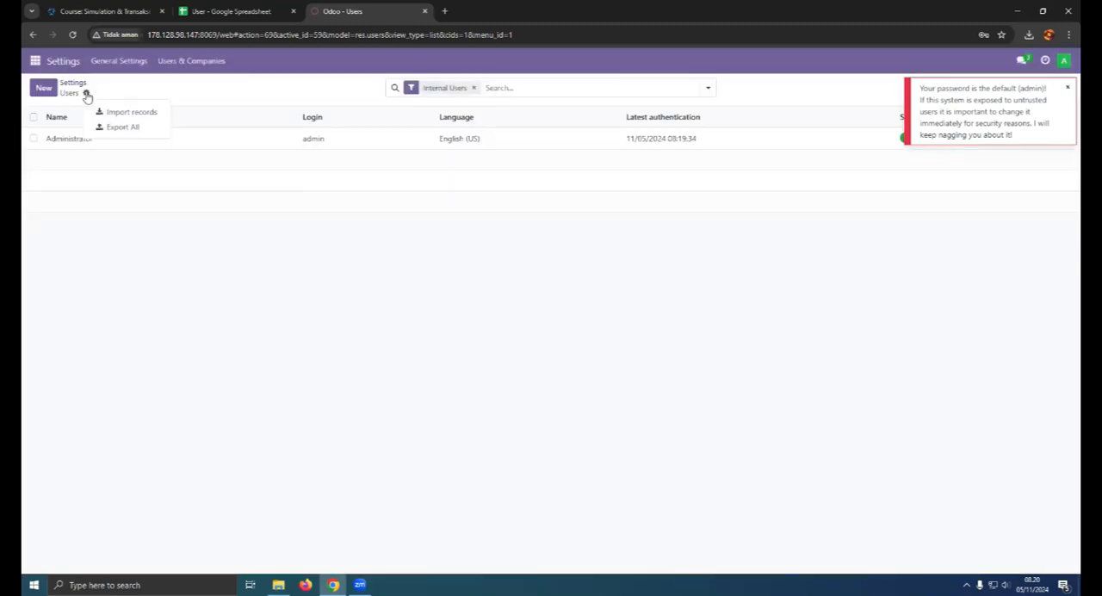
left_click(226, 11)
left_click(62, 159)
key("shift+Right")
key("shift+Right")
key("shift+Right")
key("shift+Right")
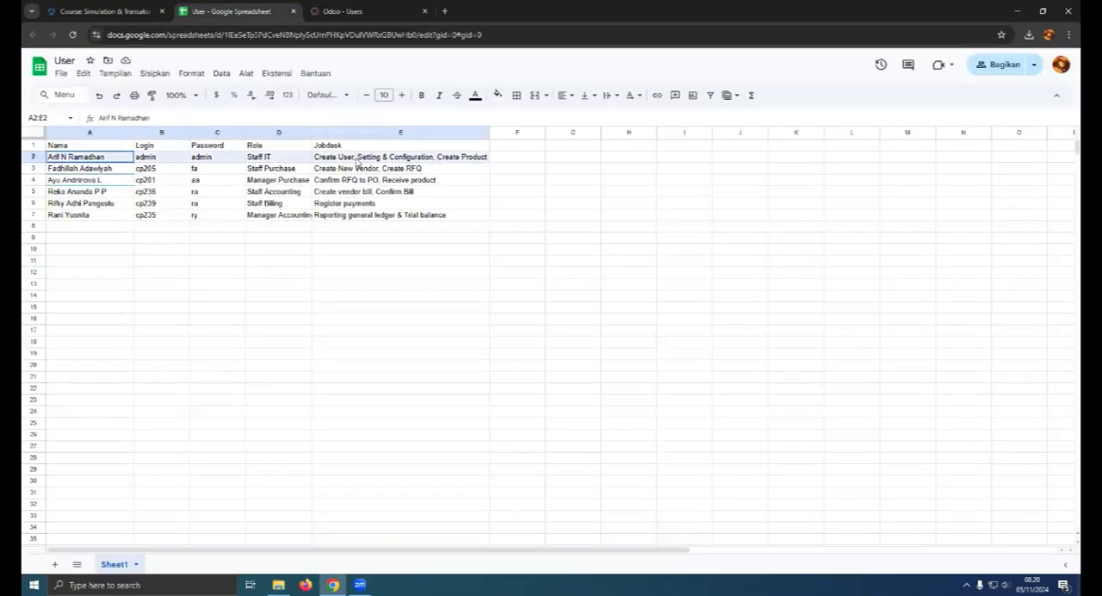
right_click(34, 158)
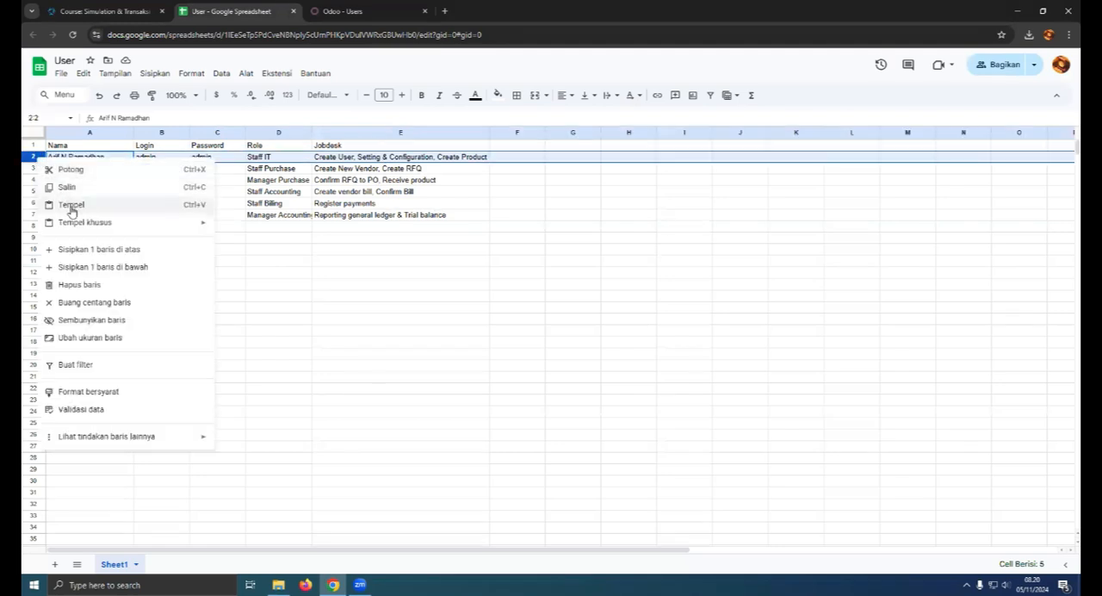
left_click(93, 285)
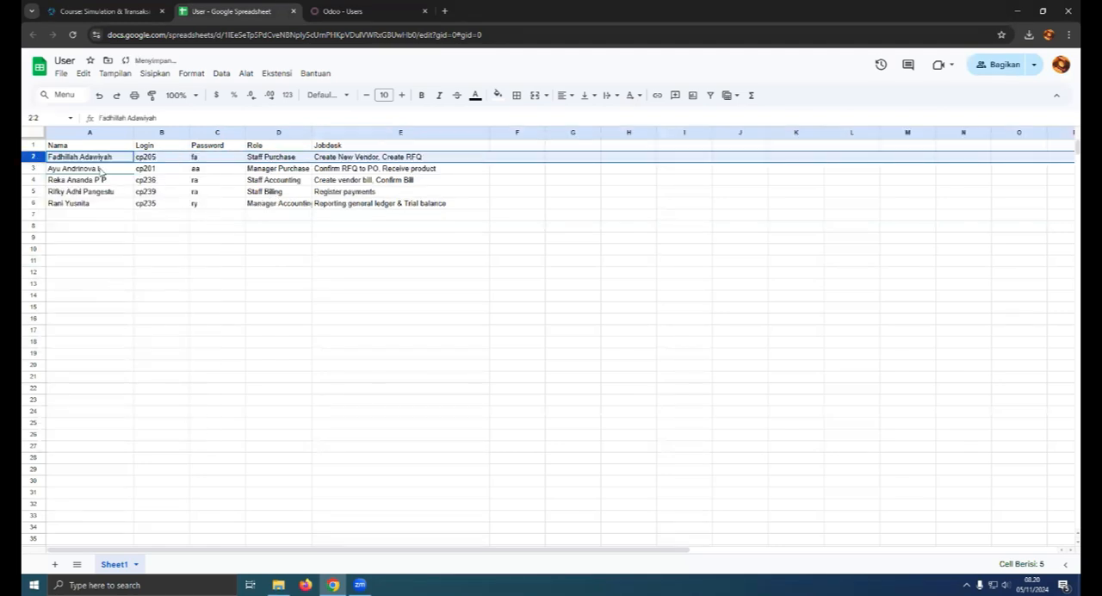
- Download the User spreadsheet as an Excel file (.xlsx)
left_click(61, 73)
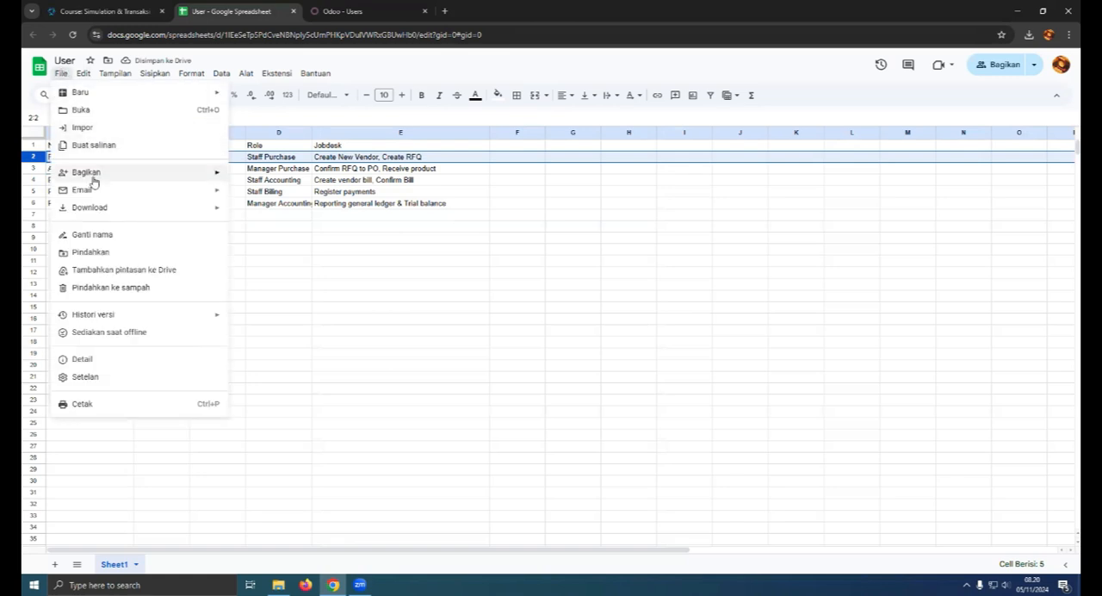
mouse_move(172, 208)
left_click(293, 214)
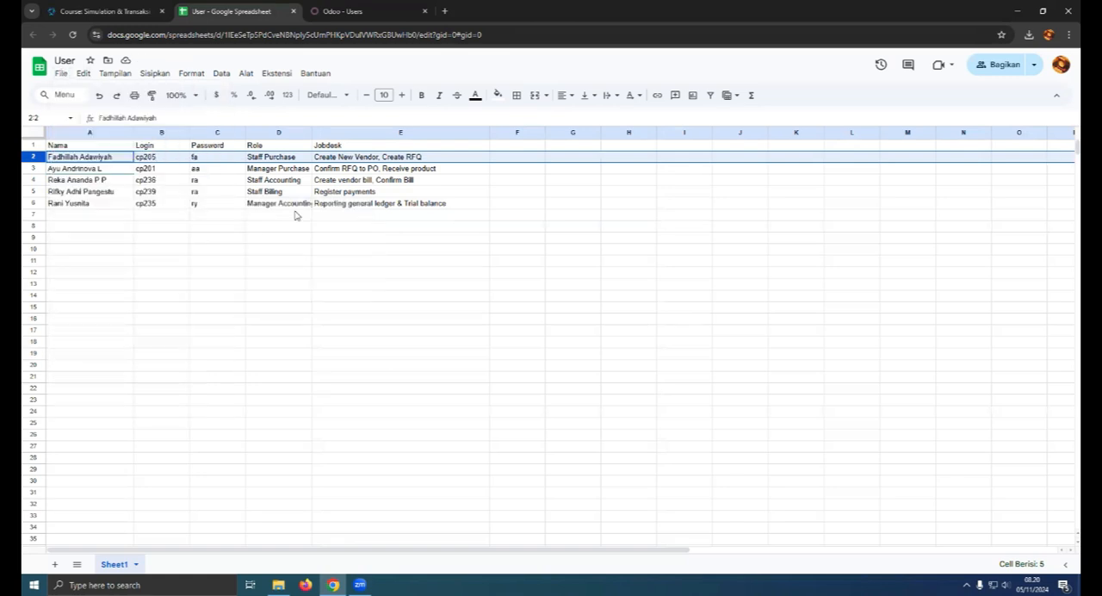
- Switch to Odoo, start importing records into Users and load the downloaded User.xlsx file
left_click(311, 10)
left_click(86, 92)
left_click(116, 108)
left_click(53, 87)
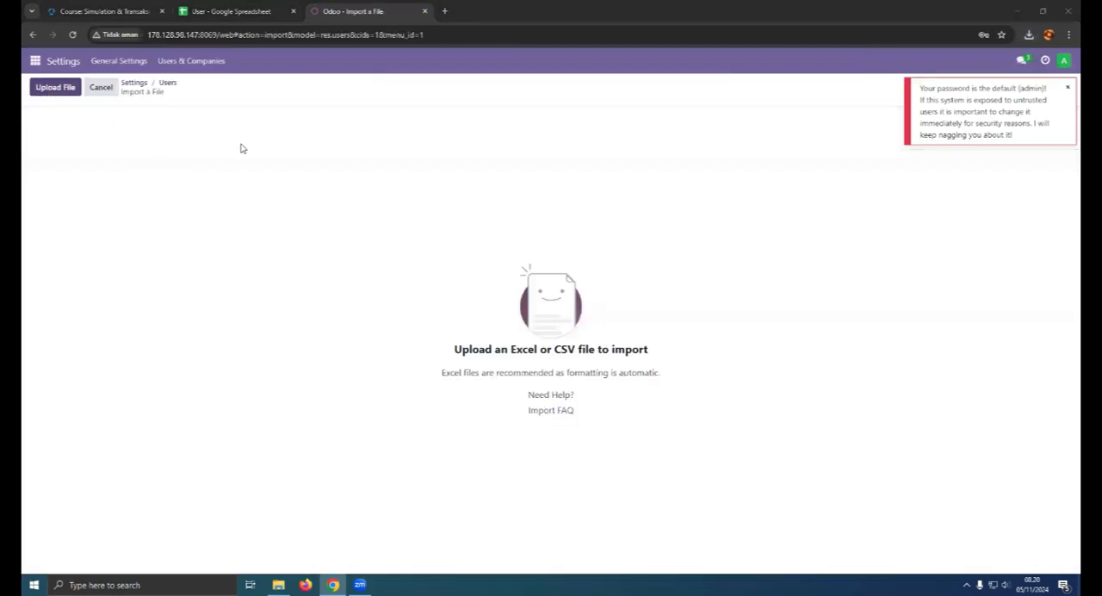
left_click(155, 98)
left_click(456, 278)
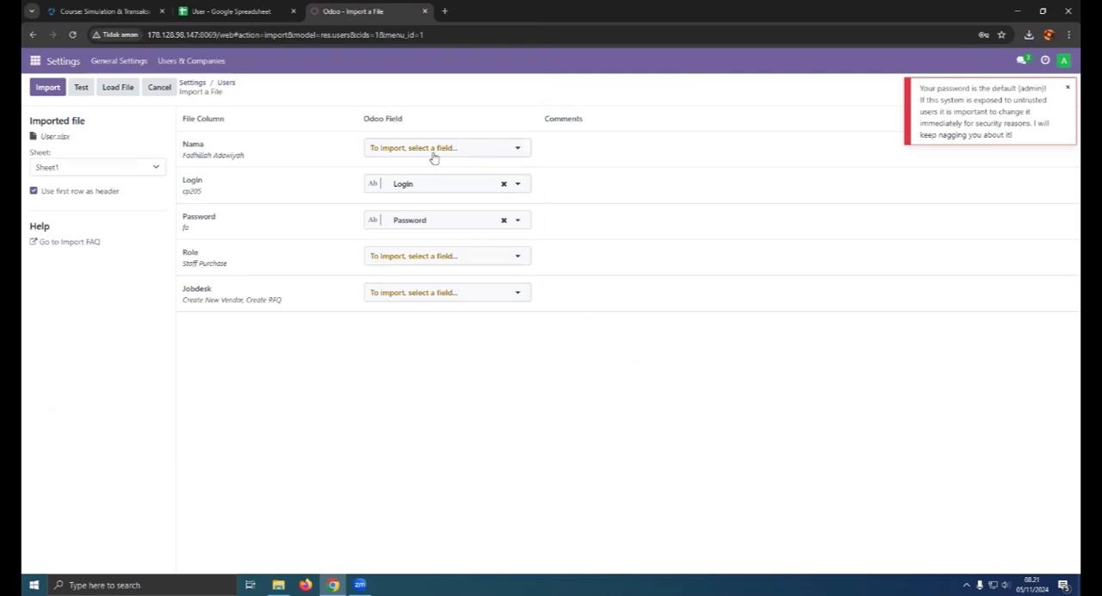
- Map the Nama column to the Name field, then test and import the user records
left_click(434, 155)
type("nam")
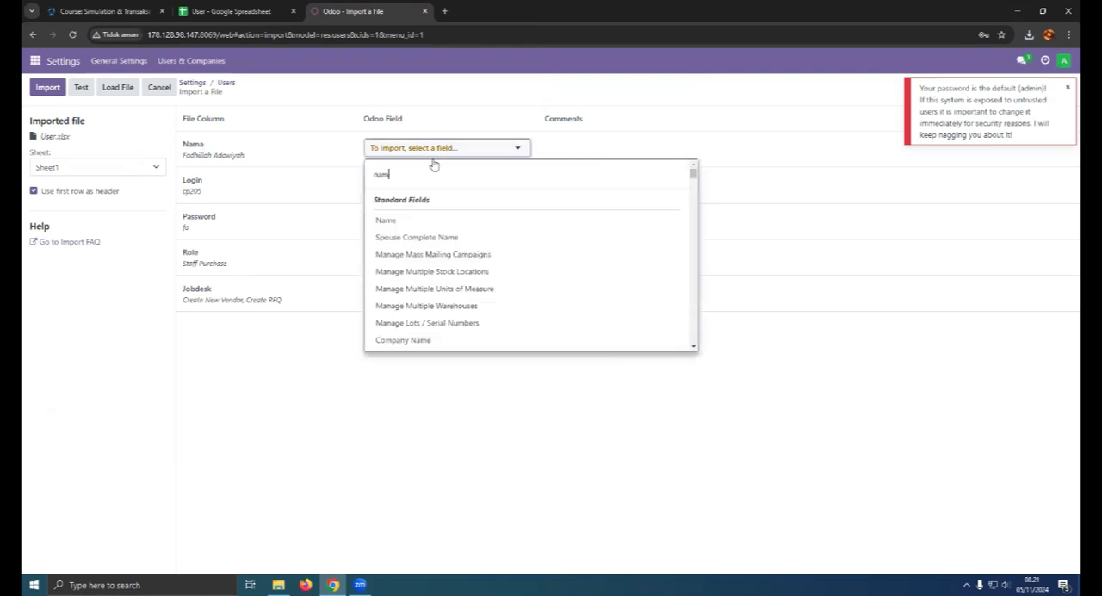
left_click(408, 221)
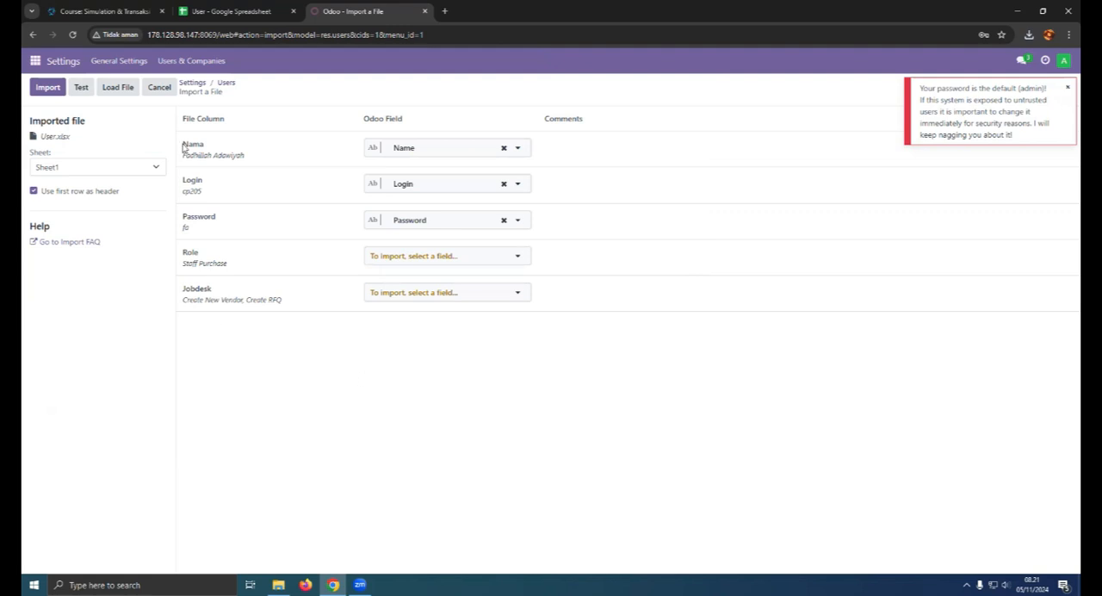
left_click(81, 88)
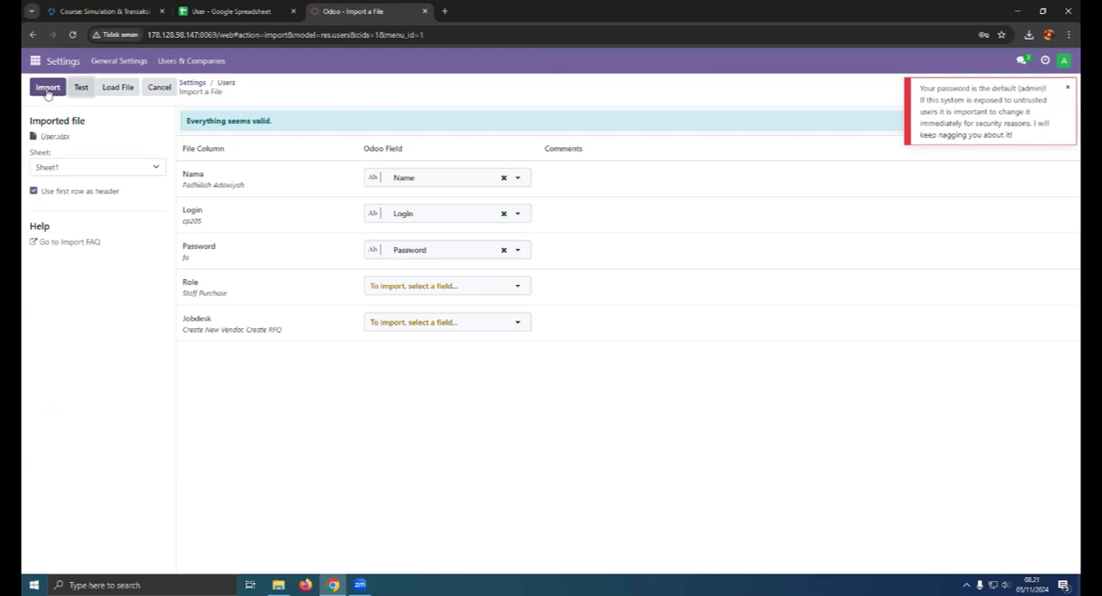
left_click(47, 87)
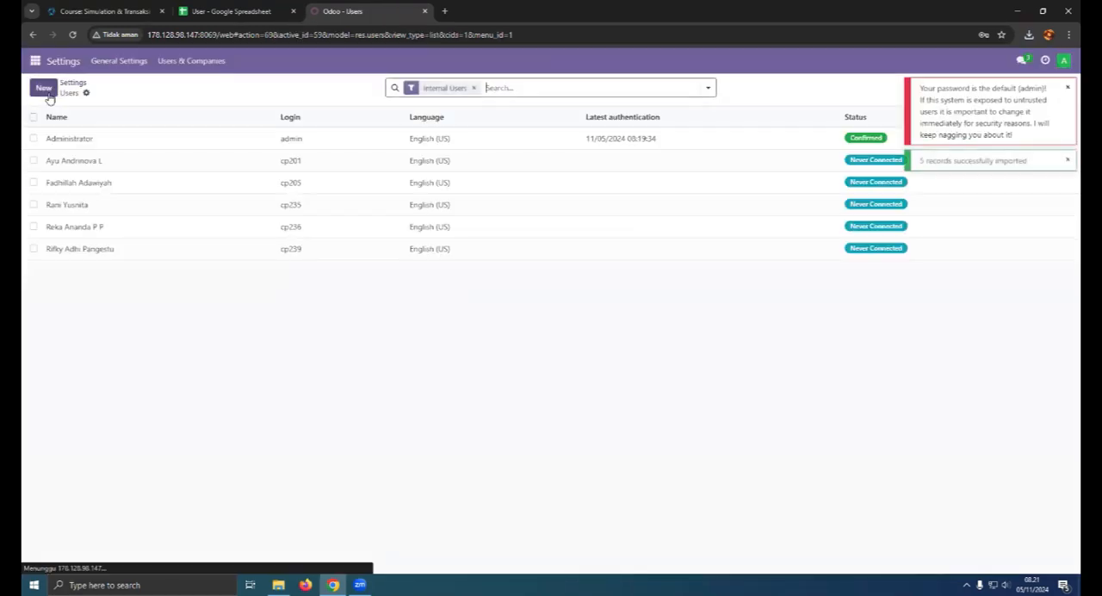
left_click(1067, 88)
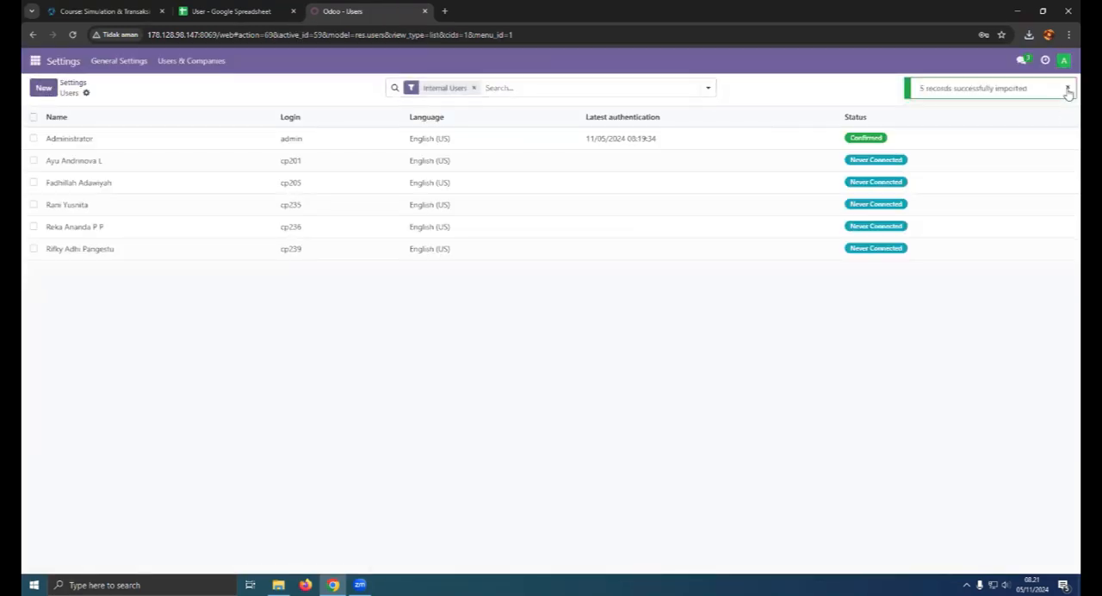
left_click(1068, 89)
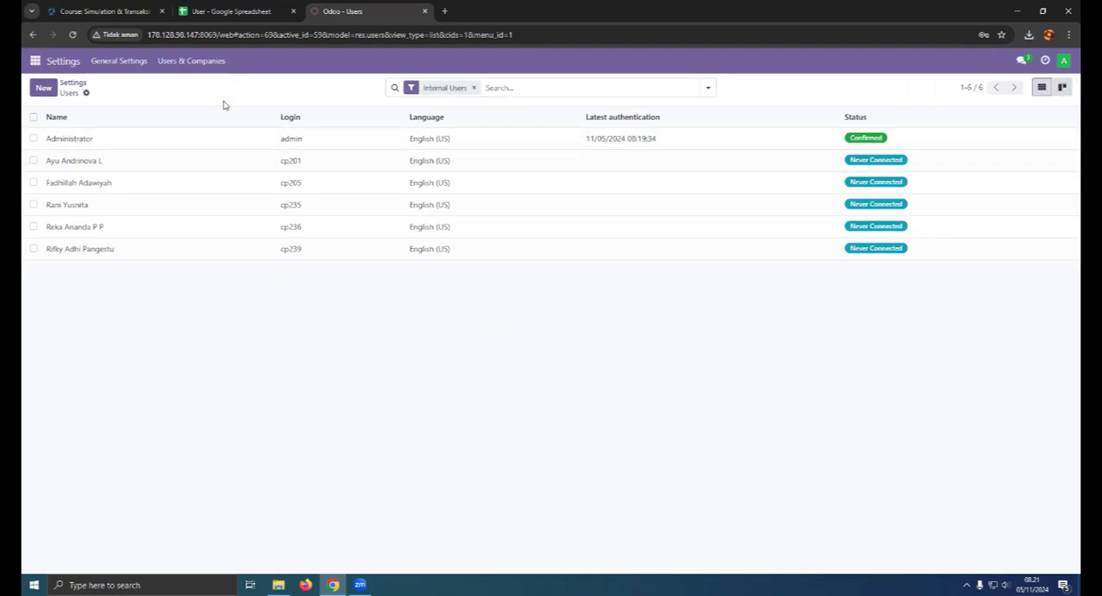
- Compare the imported users with the roles in the User spreadsheet and open the Staff Purchase user's record in Odoo
left_click(254, 8)
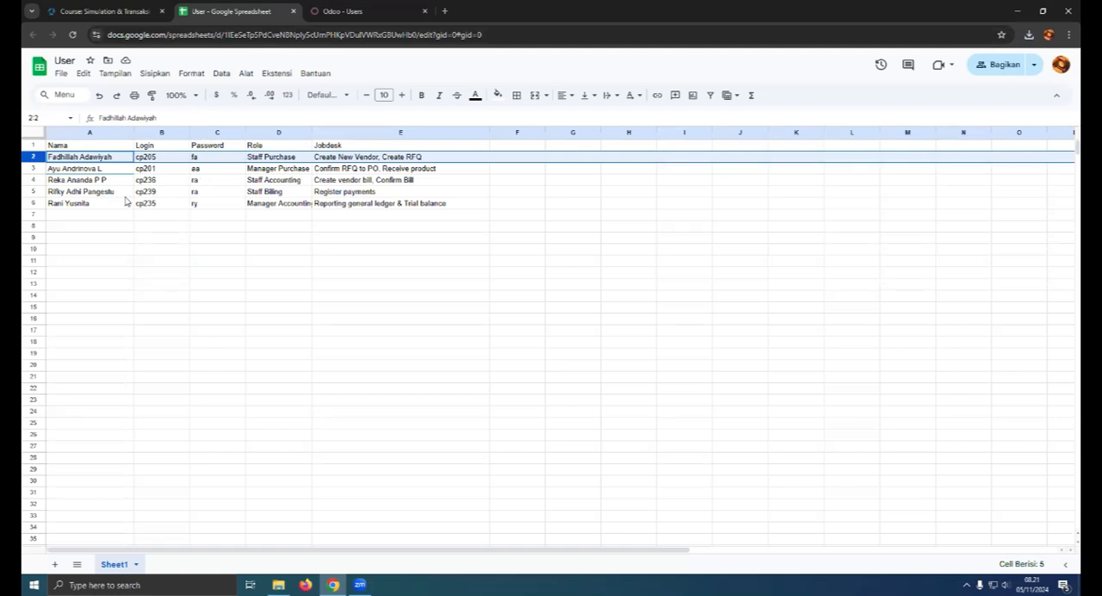
left_click(340, 10)
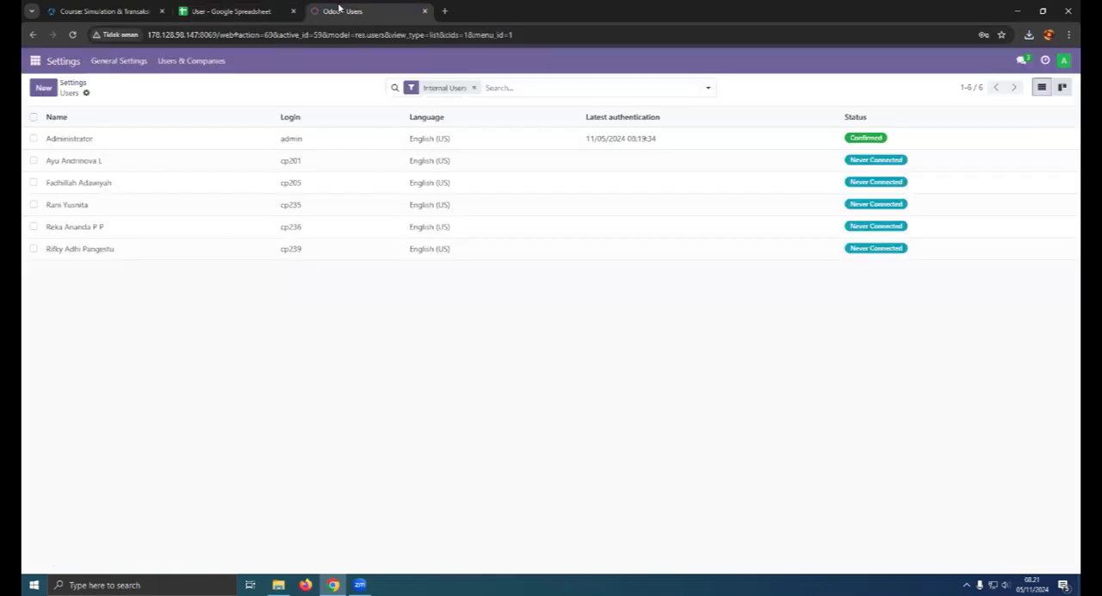
left_click(246, 11)
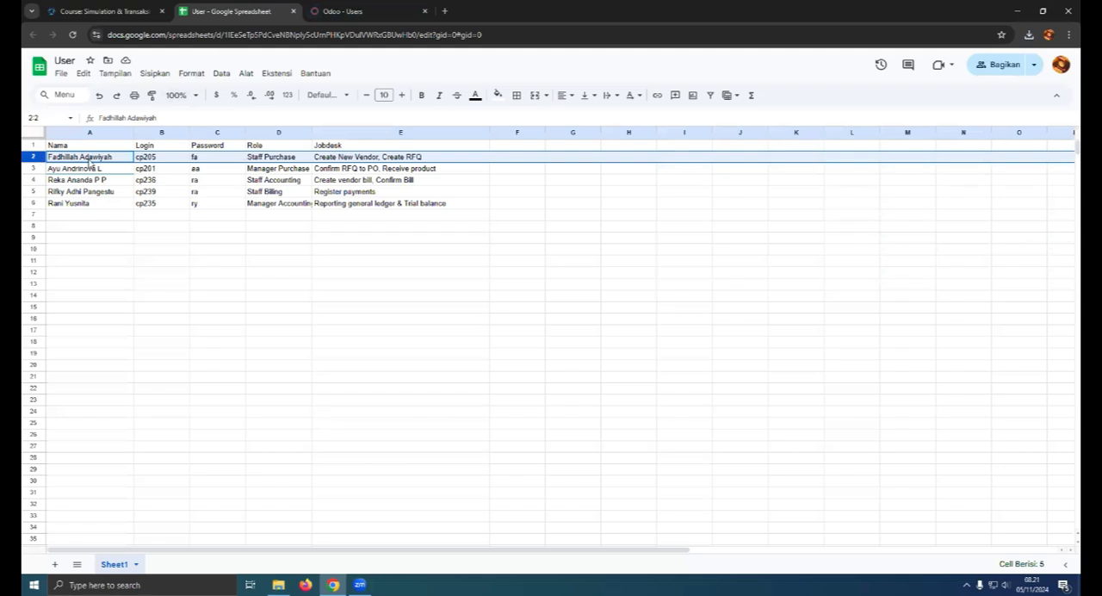
left_click(351, 9)
left_click(90, 185)
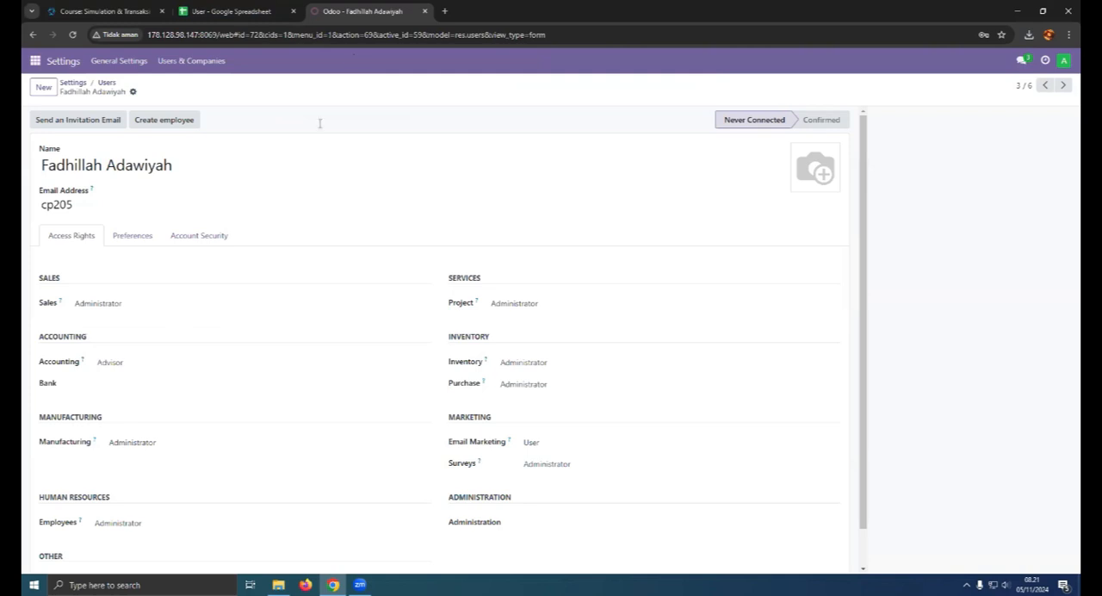
left_click(250, 10)
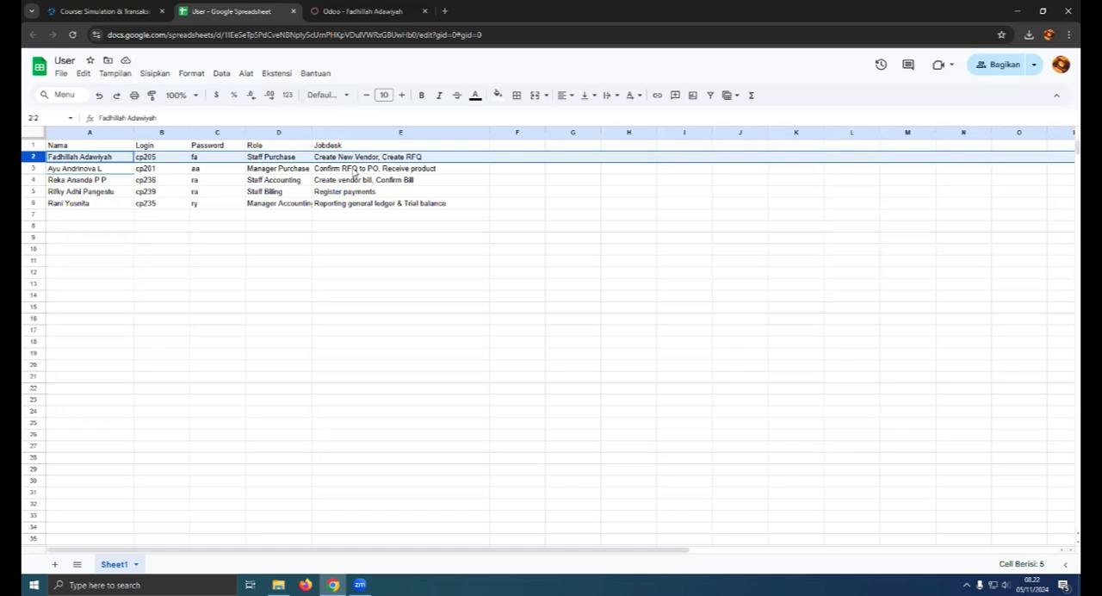
left_click(362, 10)
- Clear the Staff Purchase user's Sales and Project access and set Purchase access to User, following the spreadsheet
left_click(148, 301)
left_click(143, 314)
left_click(489, 301)
left_click(508, 315)
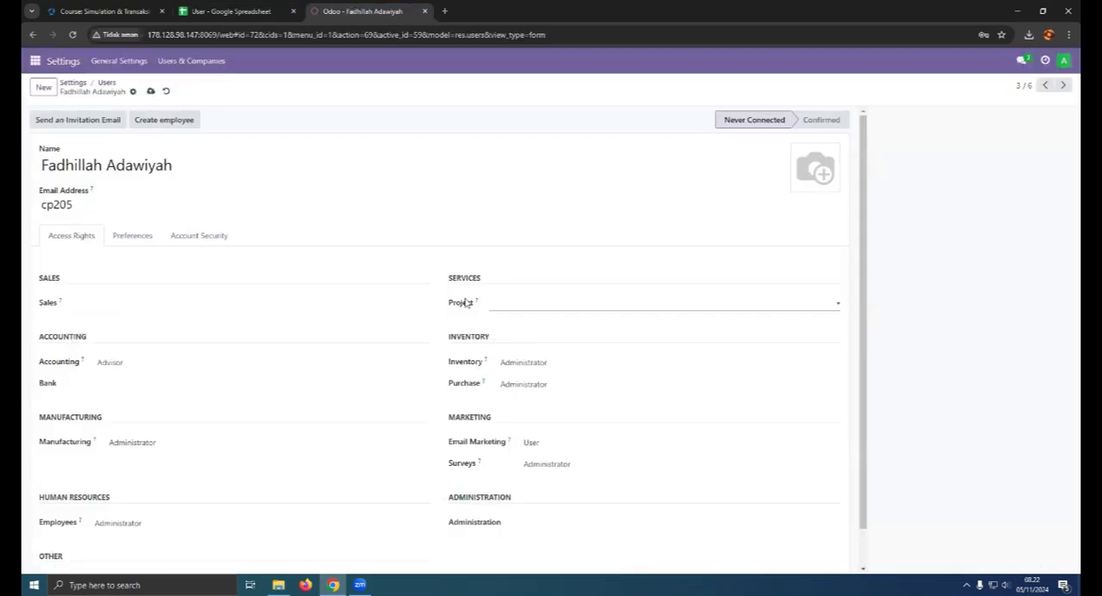
left_click(229, 11)
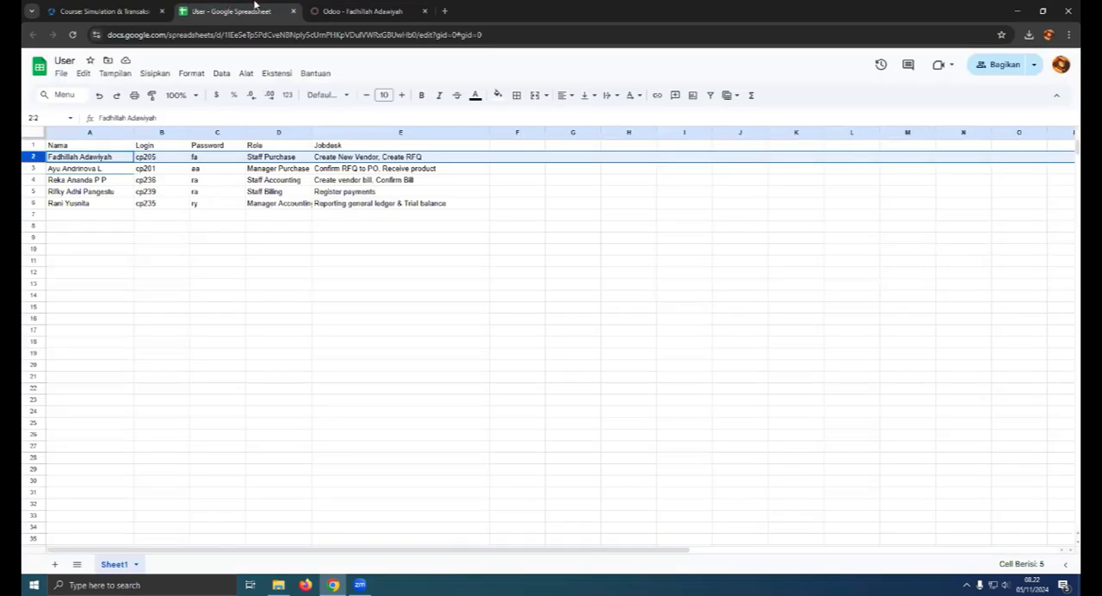
left_click(362, 10)
left_click(510, 384)
left_click(510, 413)
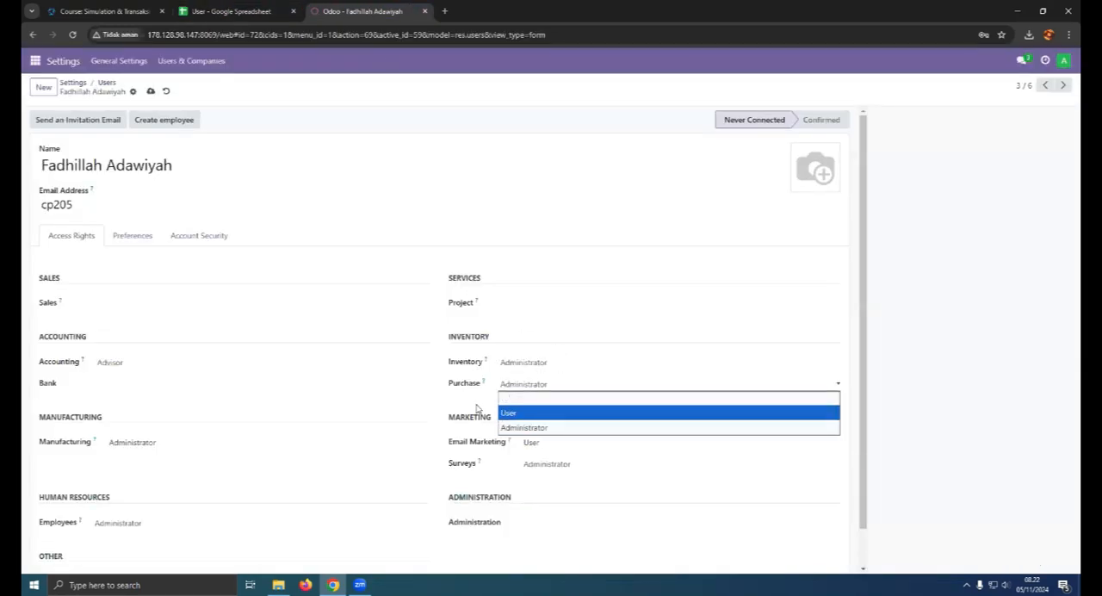
- Clear the Staff Purchase user's Inventory, Accounting and Manufacturing access rights
left_click(517, 362)
left_click(517, 375)
left_click(129, 402)
left_click(138, 417)
left_click(172, 484)
left_click(175, 511)
left_click(177, 447)
left_click(283, 460)
- Clear the Email Marketing and Surveys access rights, then save the user and return to the user list
left_click(551, 442)
left_click(556, 457)
left_click(551, 464)
left_click(552, 480)
scroll(237, 443, "down", 2)
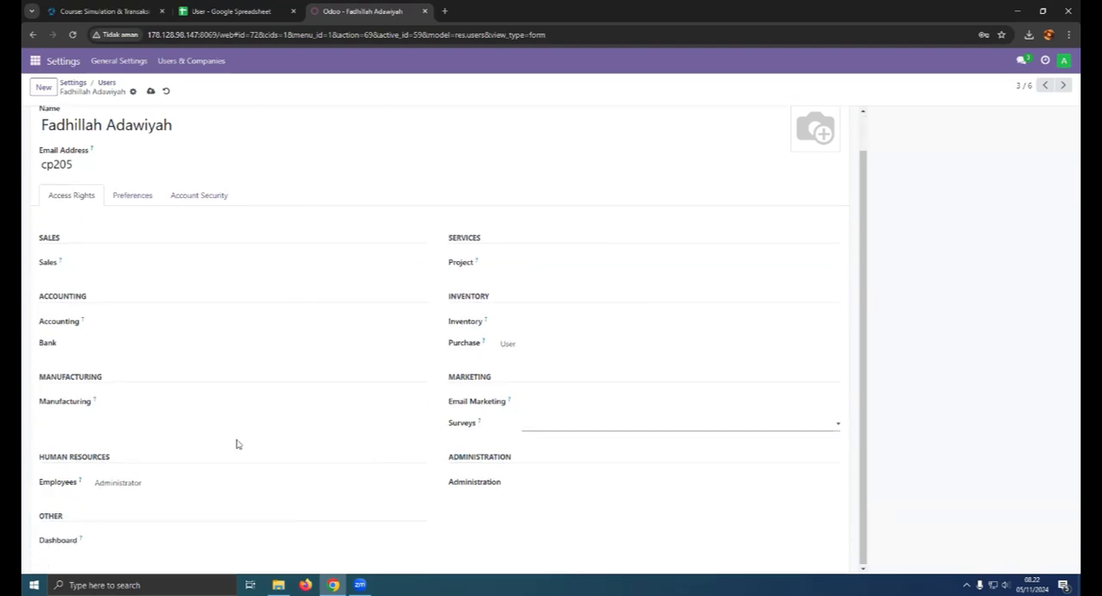
scroll(382, 332, "up", 2)
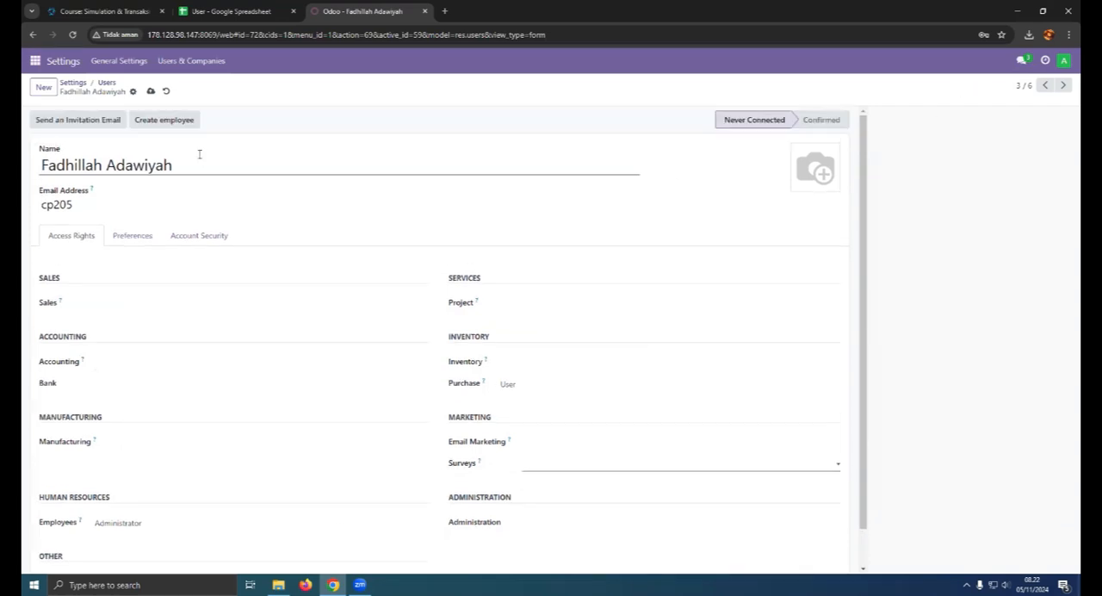
left_click(152, 92)
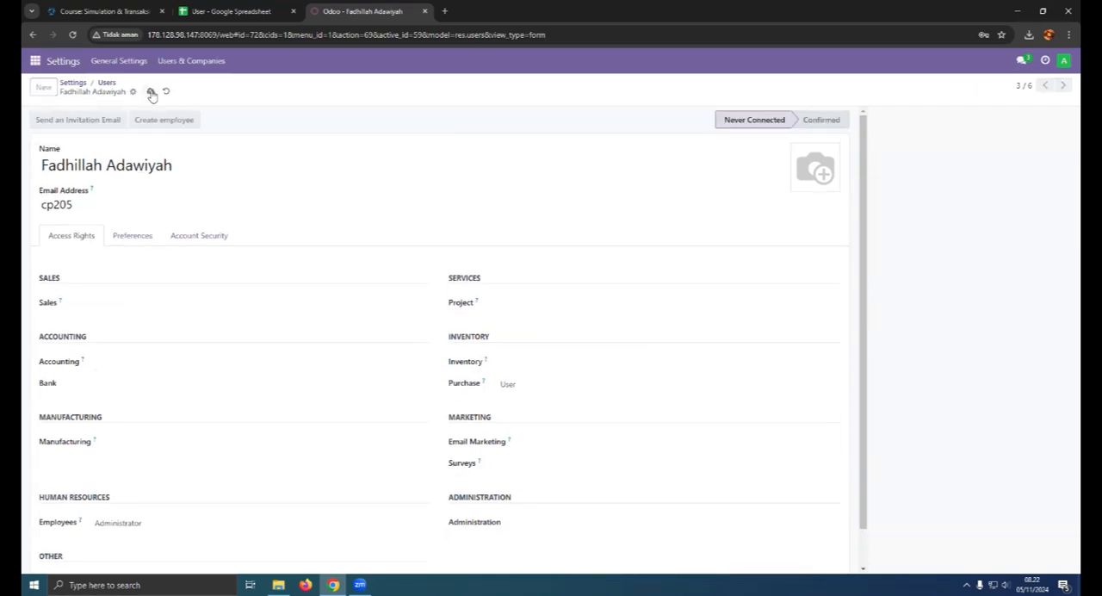
left_click(106, 83)
- Check the Manager Purchase row in the User spreadsheet and open that user's record in Odoo
left_click(224, 12)
left_click(32, 168)
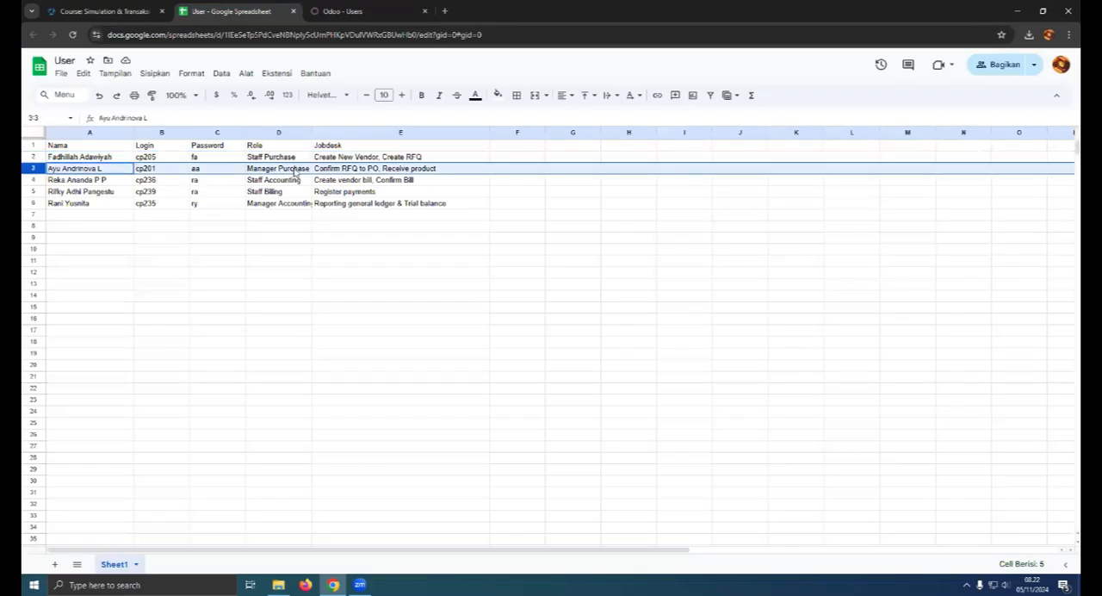
left_click(342, 11)
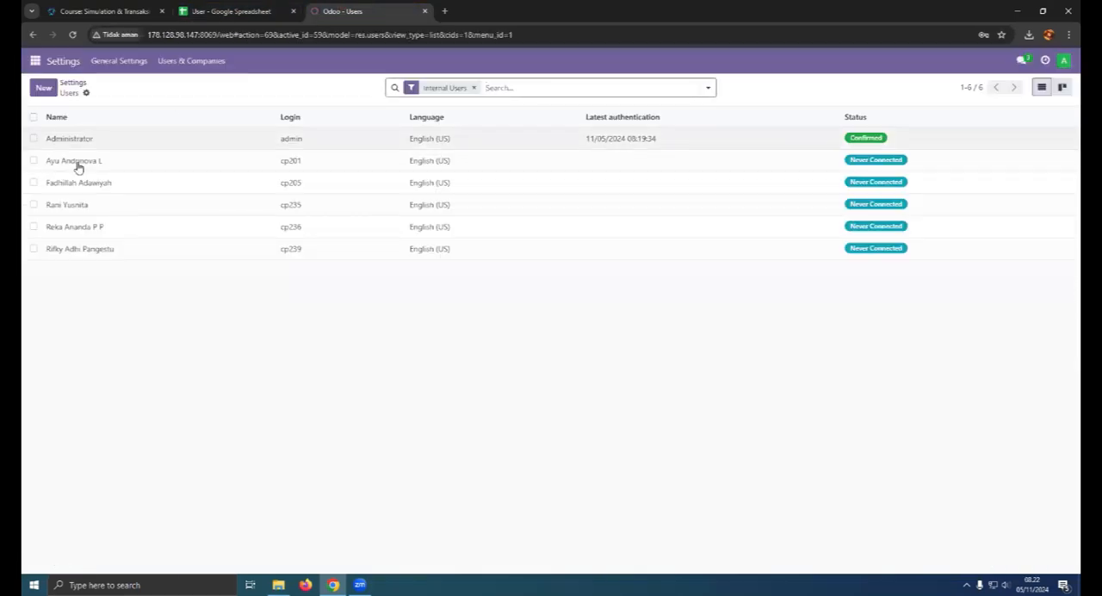
left_click(87, 163)
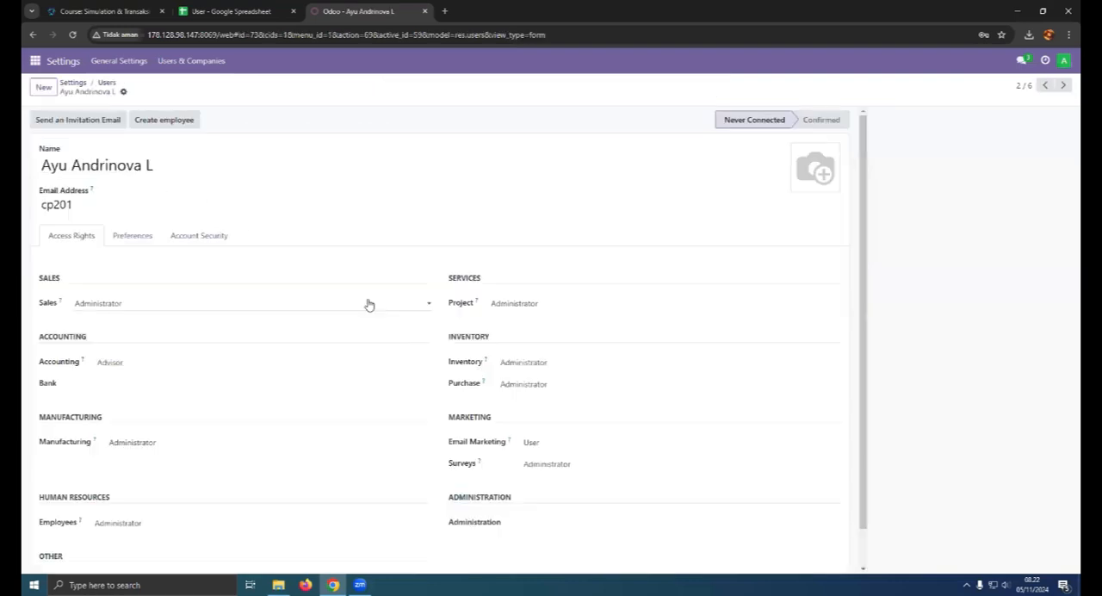
- Keep the Manager Purchase user's Purchase and Inventory access rights at Administrator
left_click(192, 303)
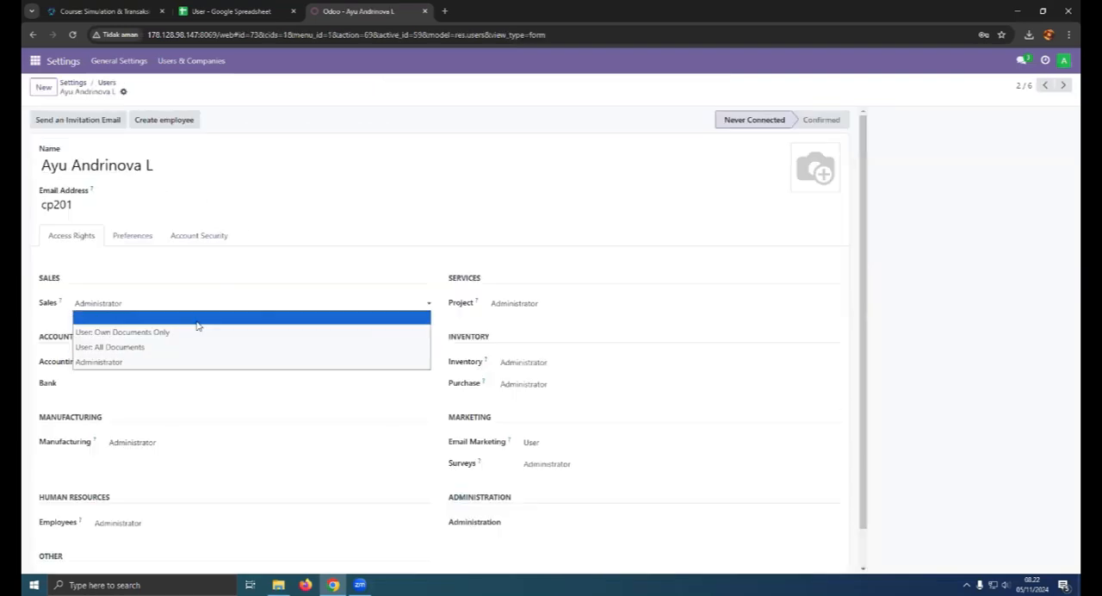
left_click(259, 361)
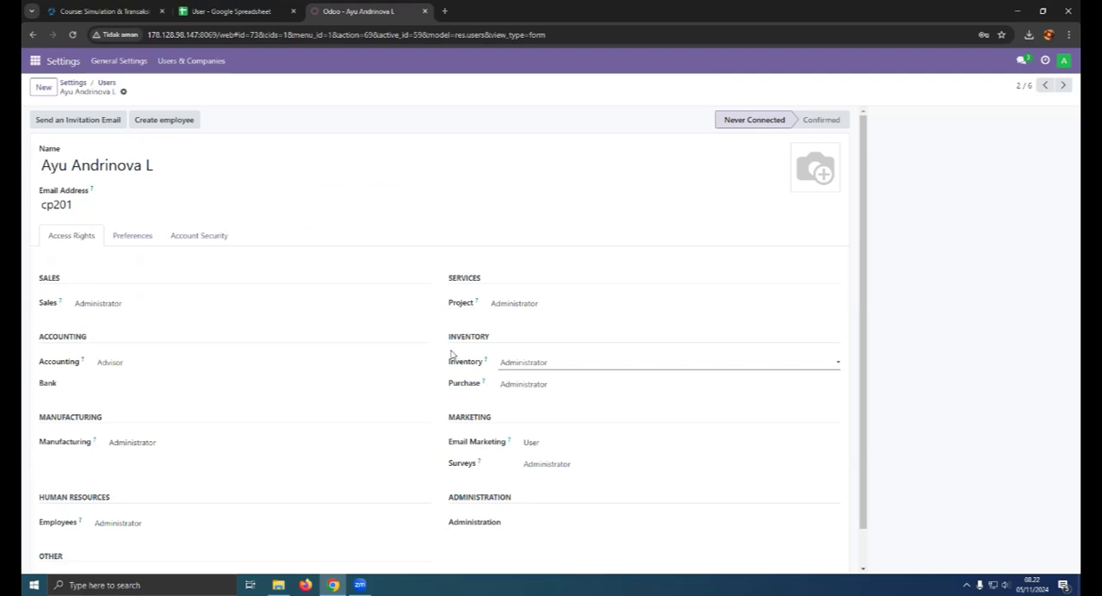
left_click(510, 386)
left_click(523, 428)
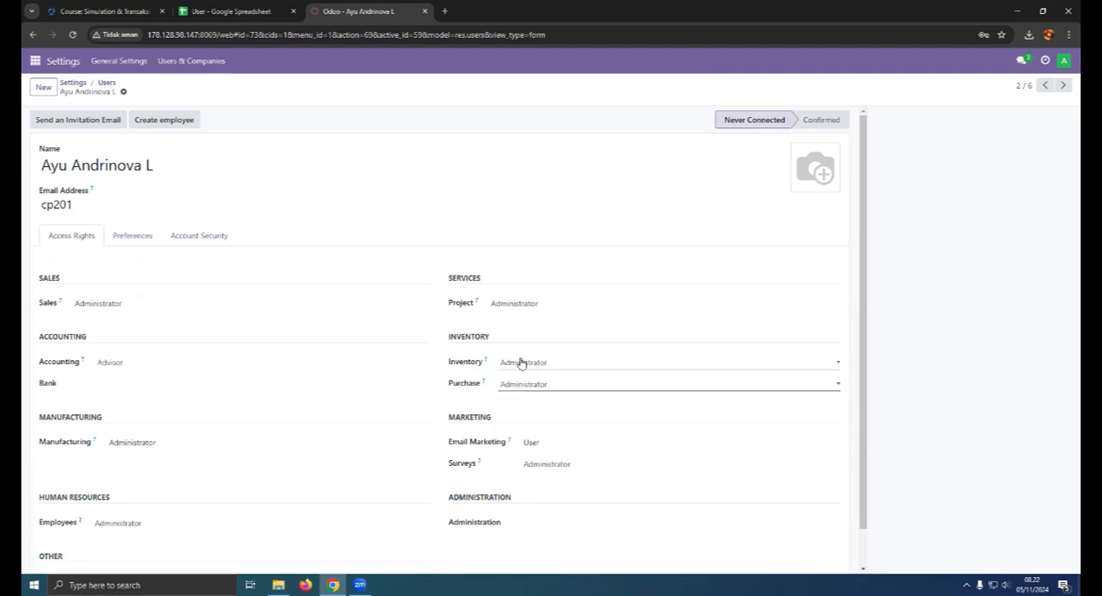
left_click(511, 363)
left_click(522, 406)
- Clear the Manager Purchase user's Project, Sales, Accounting and Manufacturing access rights
left_click(528, 308)
left_click(520, 319)
left_click(269, 305)
left_click(263, 317)
left_click(159, 362)
left_click(140, 375)
left_click(148, 446)
left_click(146, 457)
- Clear the Manager Purchase user's Surveys, Email Marketing and Employees access, then save and return to the user list
left_click(575, 467)
left_click(570, 479)
left_click(569, 443)
left_click(569, 443)
left_click(571, 454)
scroll(233, 460, "down", 1)
left_click(192, 483)
left_click(297, 496)
left_click(141, 91)
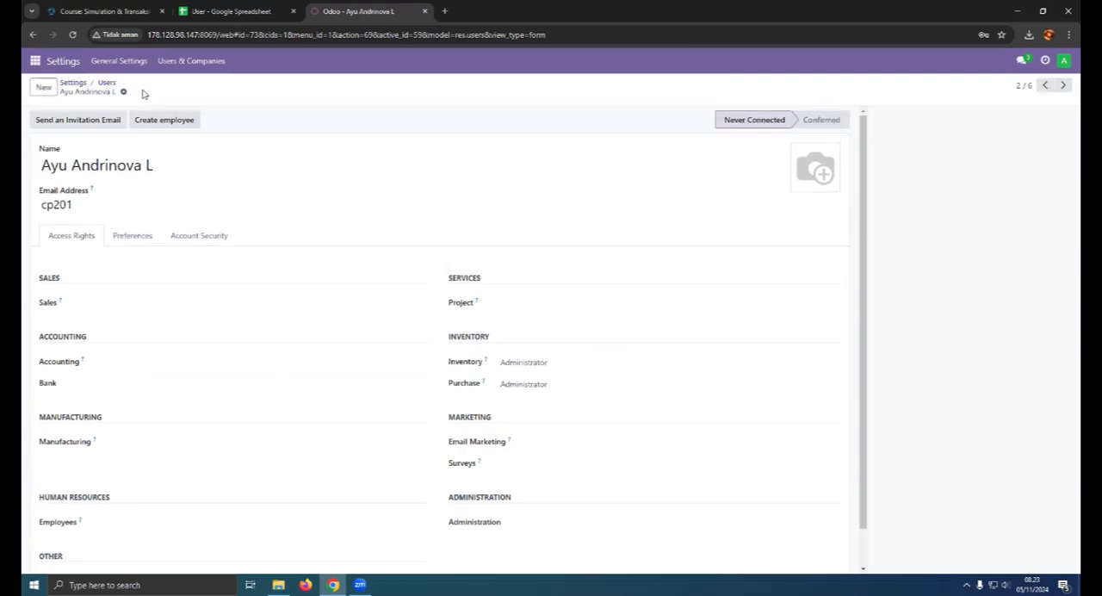
left_click(107, 83)
- Check the Staff Accounting row in the User spreadsheet and open that user's record in Odoo
left_click(243, 9)
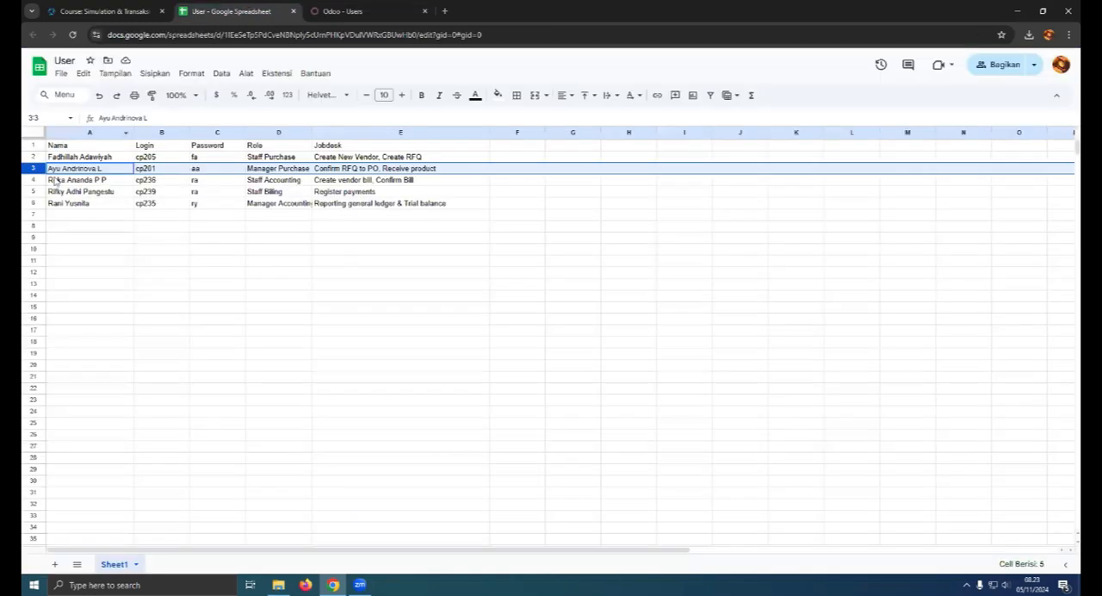
left_click(32, 180)
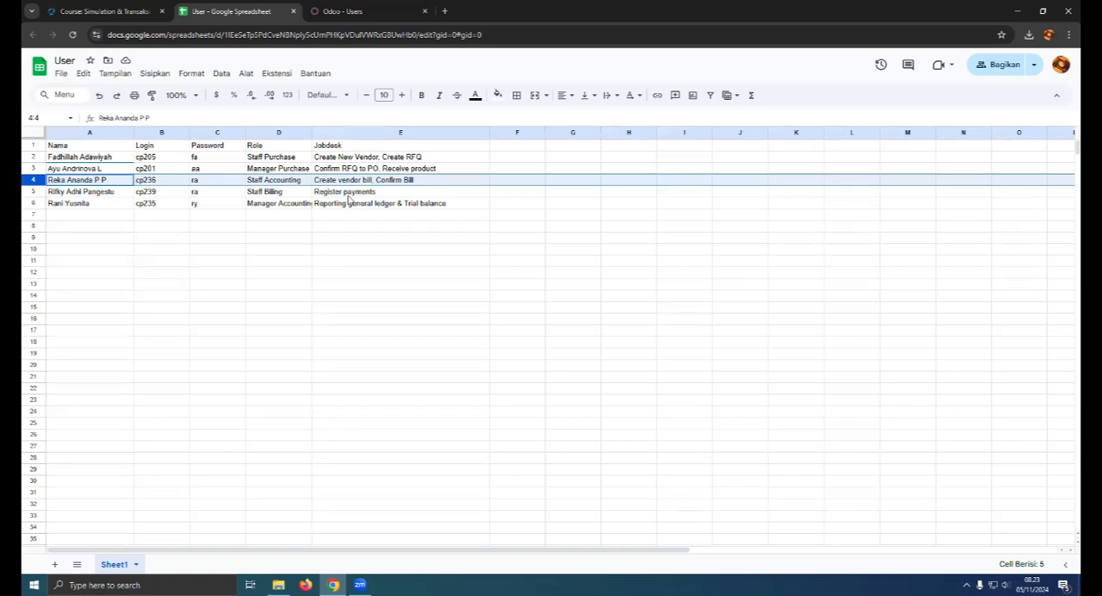
left_click(353, 10)
left_click(67, 225)
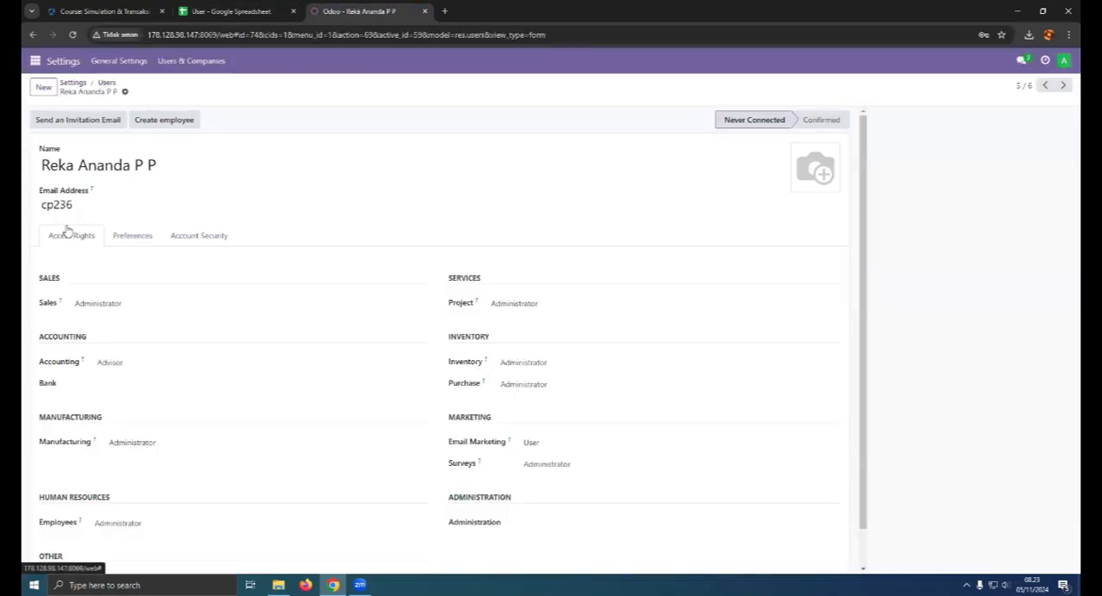
left_click(250, 11)
left_click(368, 10)
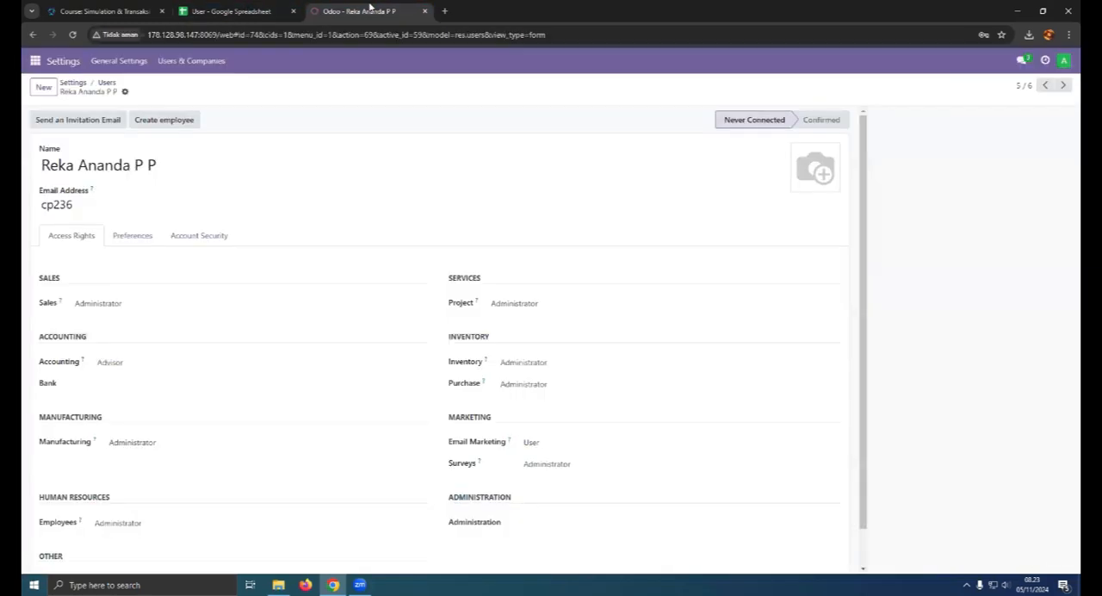
- Set the Staff Accounting user's Accounting access to Accountant and Purchase access to User
scroll(283, 317, "down", 1)
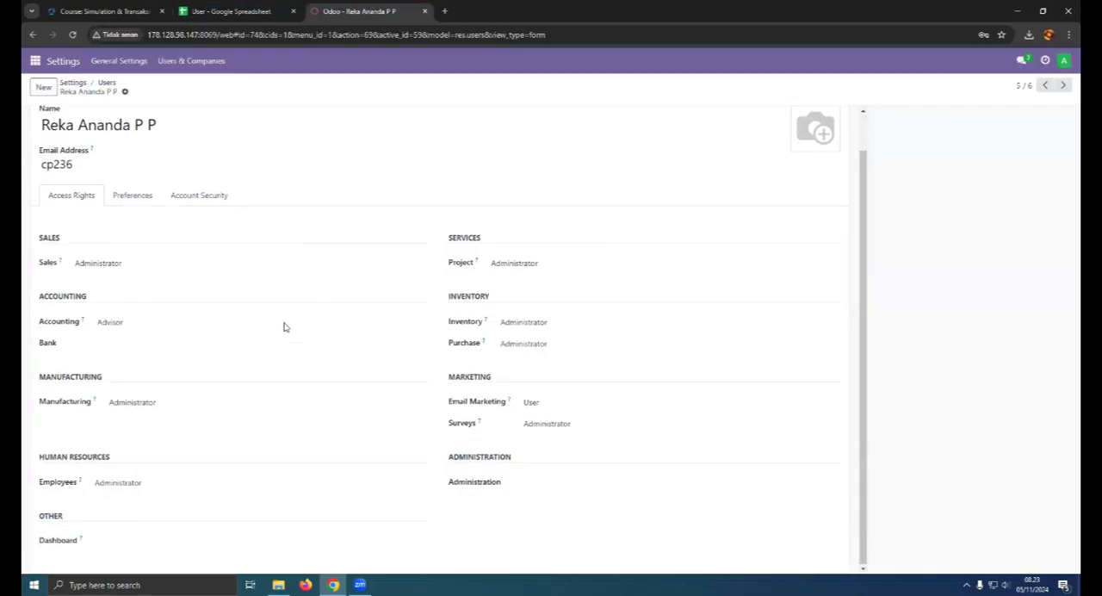
left_click(132, 324)
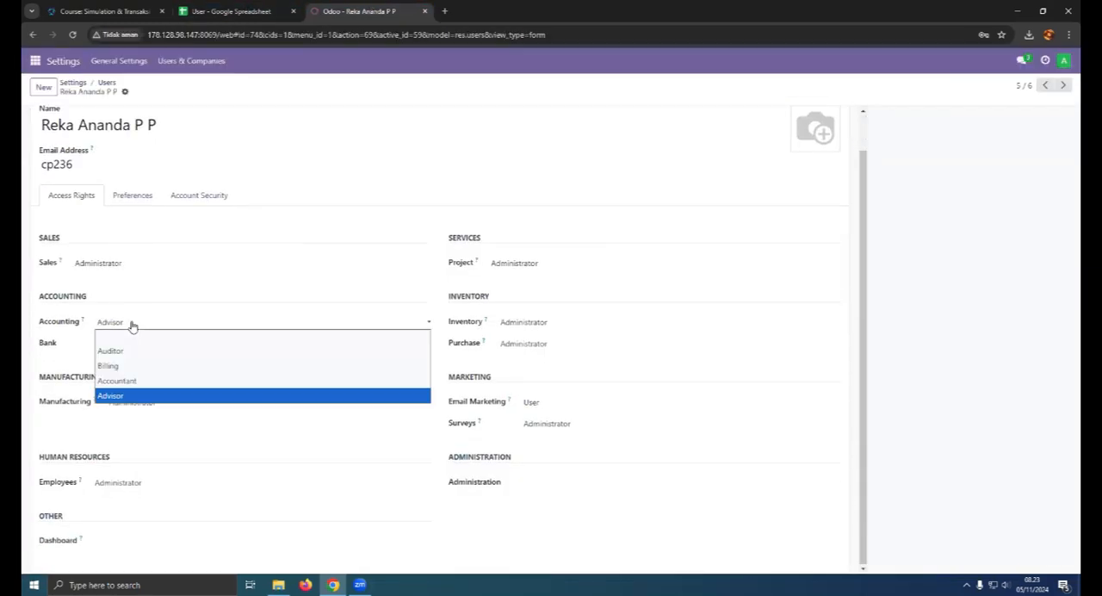
left_click(134, 381)
left_click(527, 343)
left_click(506, 370)
- Clear the Staff Accounting user's Sales, Project and Inventory access rights
left_click(222, 269)
left_click(212, 278)
left_click(556, 268)
left_click(542, 290)
left_click(535, 268)
left_click(529, 277)
left_click(523, 322)
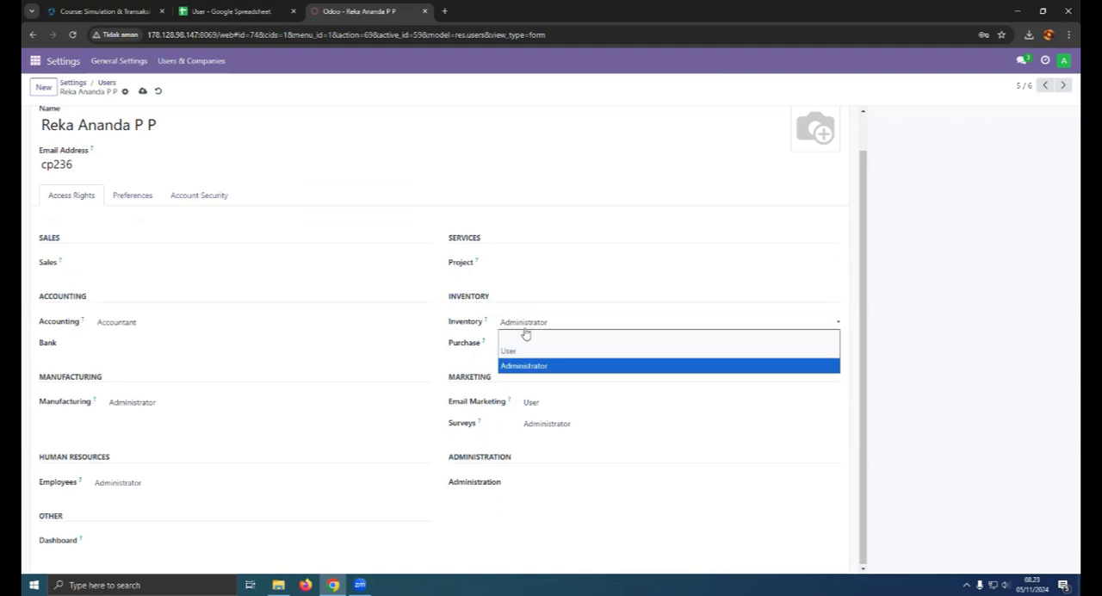
left_click(523, 337)
- Clear the Staff Accounting user's Email Marketing, Surveys, Manufacturing and Employees access, then save and return to the user list
left_click(534, 442)
left_click(540, 460)
left_click(551, 463)
left_click(544, 478)
left_click(172, 442)
left_click(182, 454)
left_click(150, 486)
left_click(146, 493)
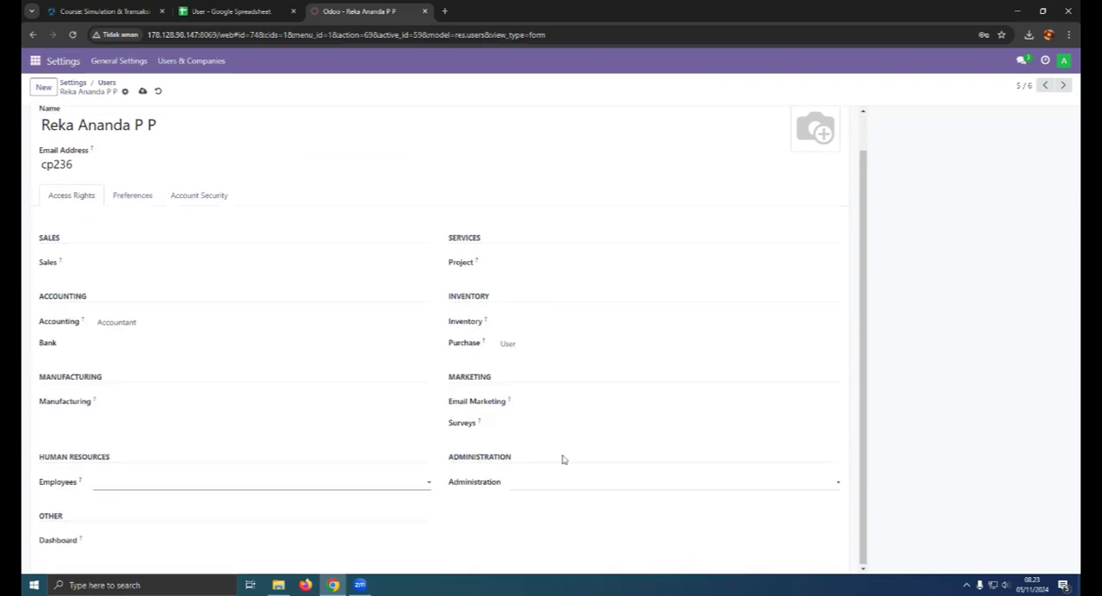
left_click(142, 93)
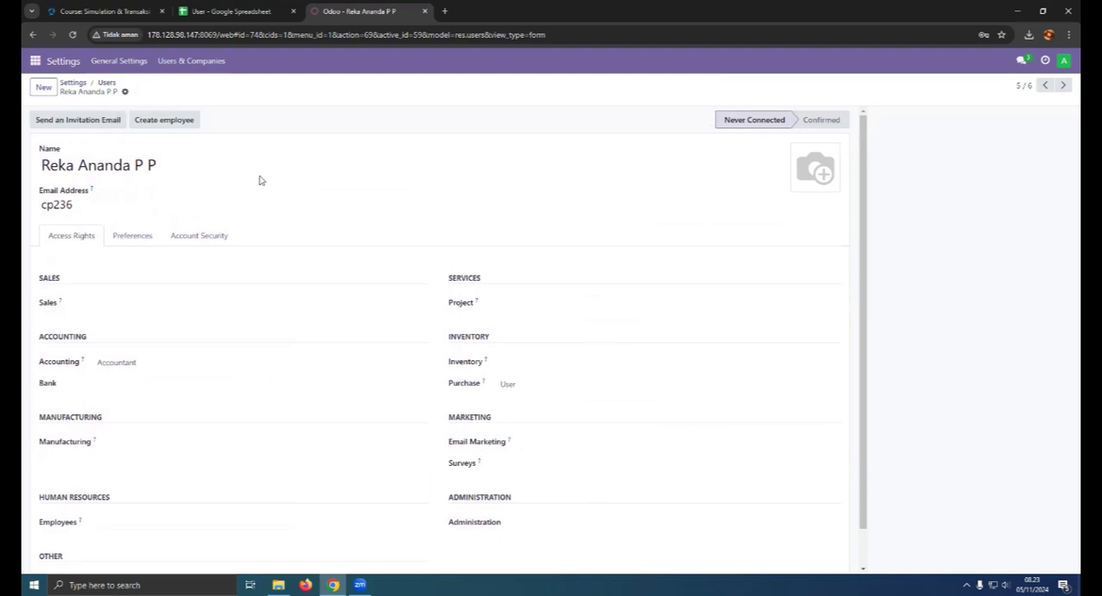
left_click(106, 82)
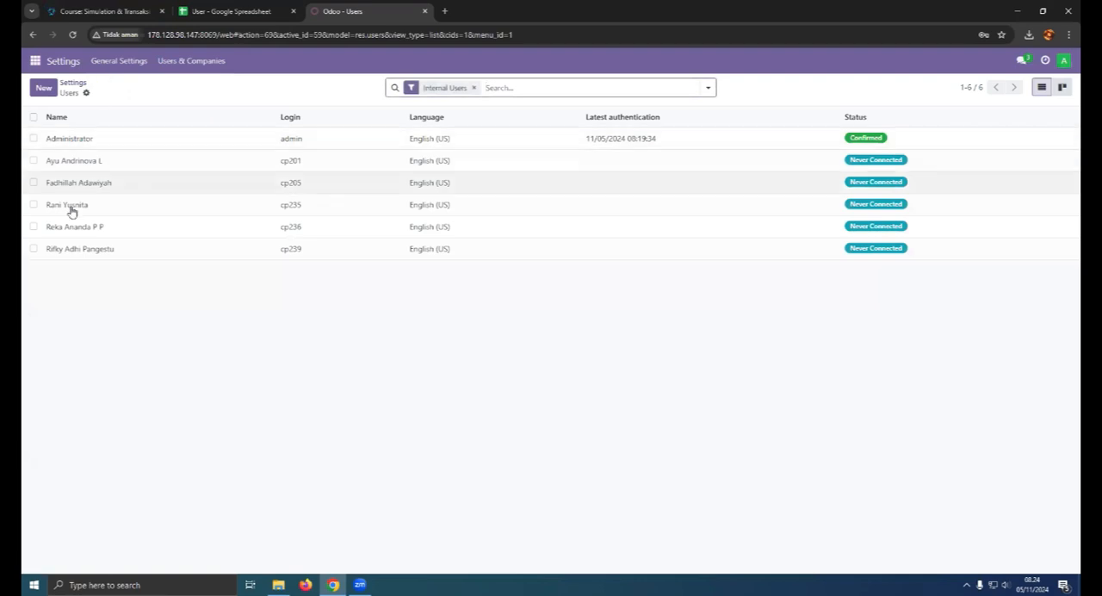
- Check the Staff Billing row in the User spreadsheet and open that user's record in Odoo
left_click(254, 7)
left_click(35, 191)
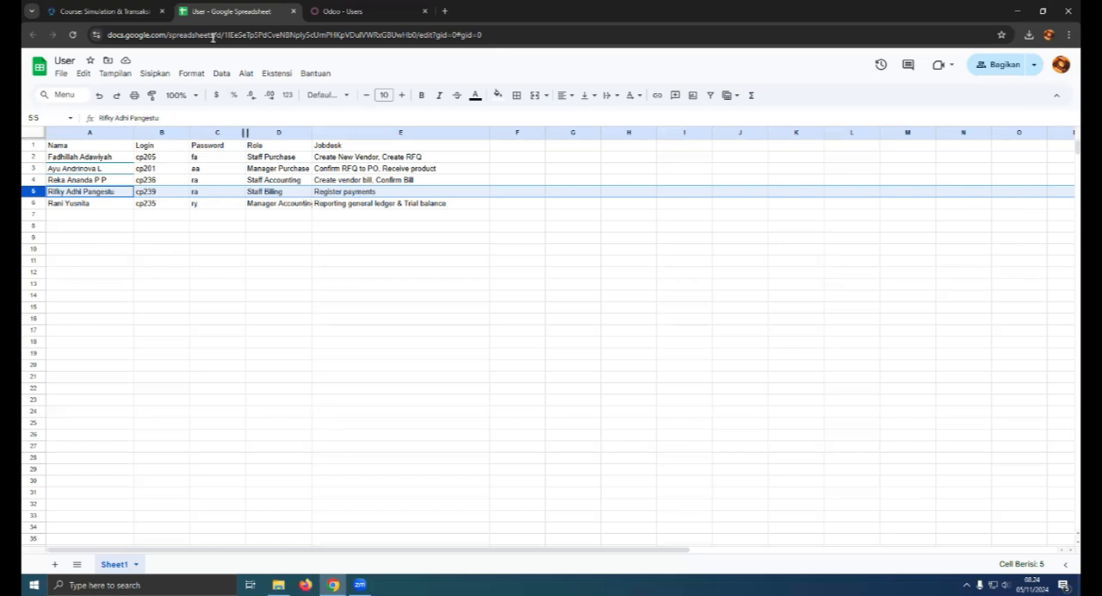
left_click(320, 11)
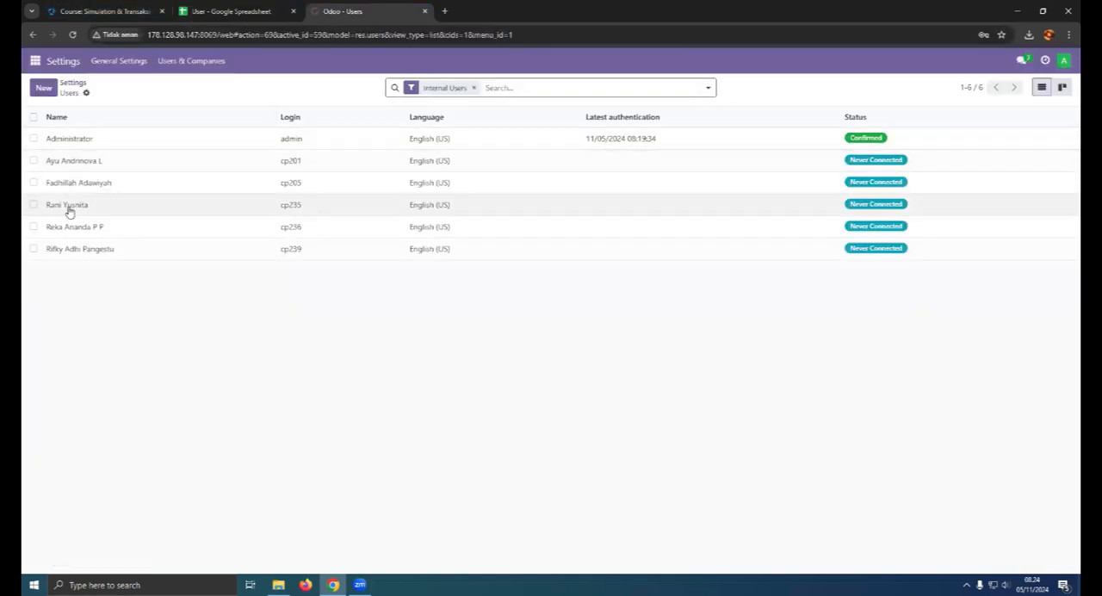
left_click(80, 249)
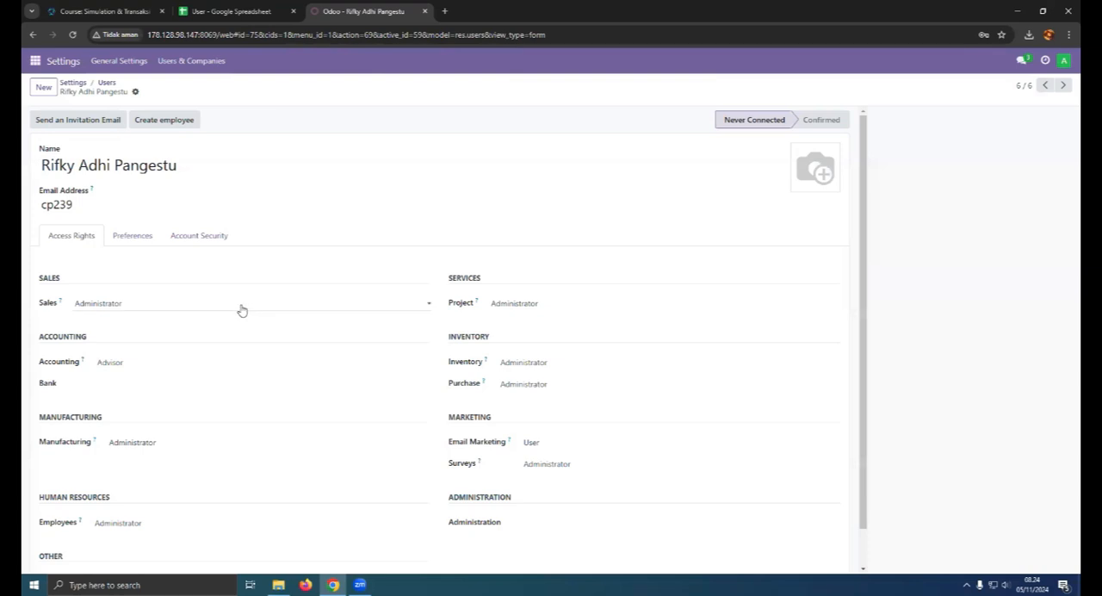
left_click(229, 10)
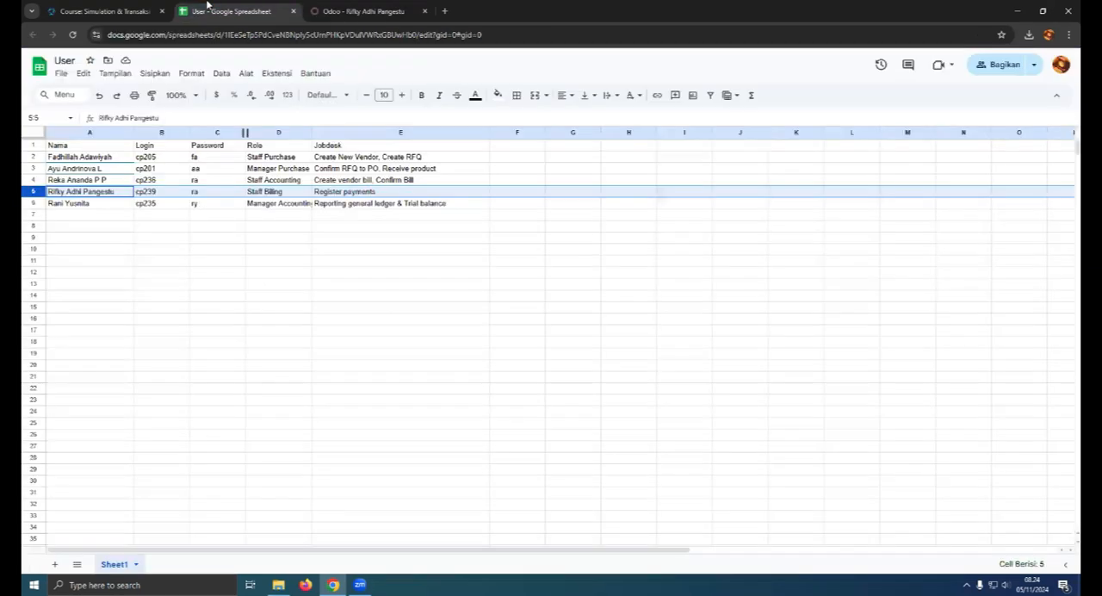
left_click(391, 7)
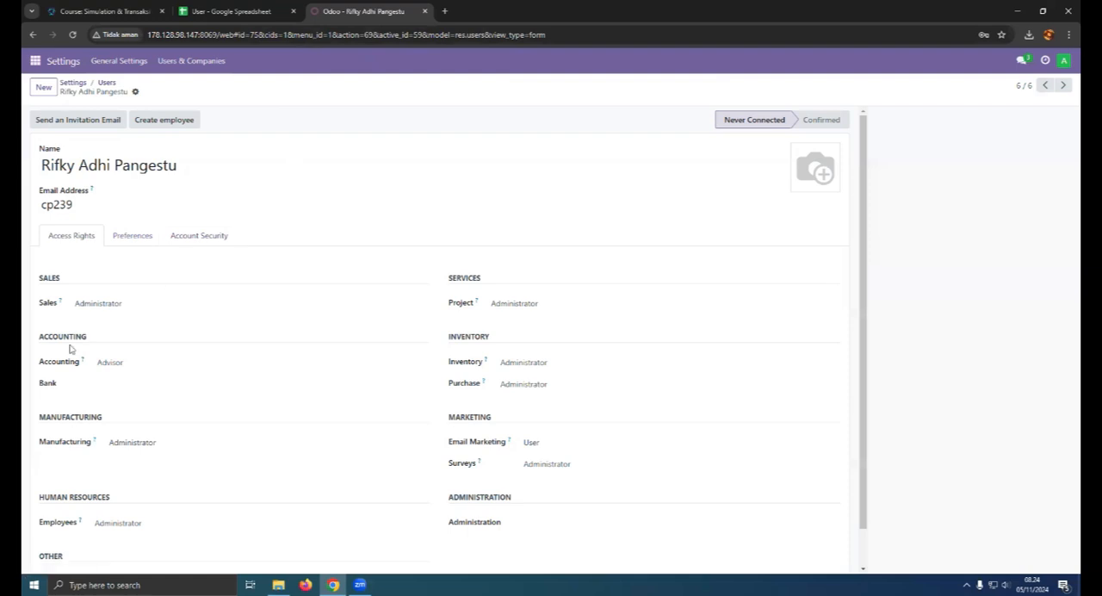
- Keep the Staff Billing user's Accounting access at Advisor and clear the Sales, Project, Inventory and Purchase access rights
left_click(125, 366)
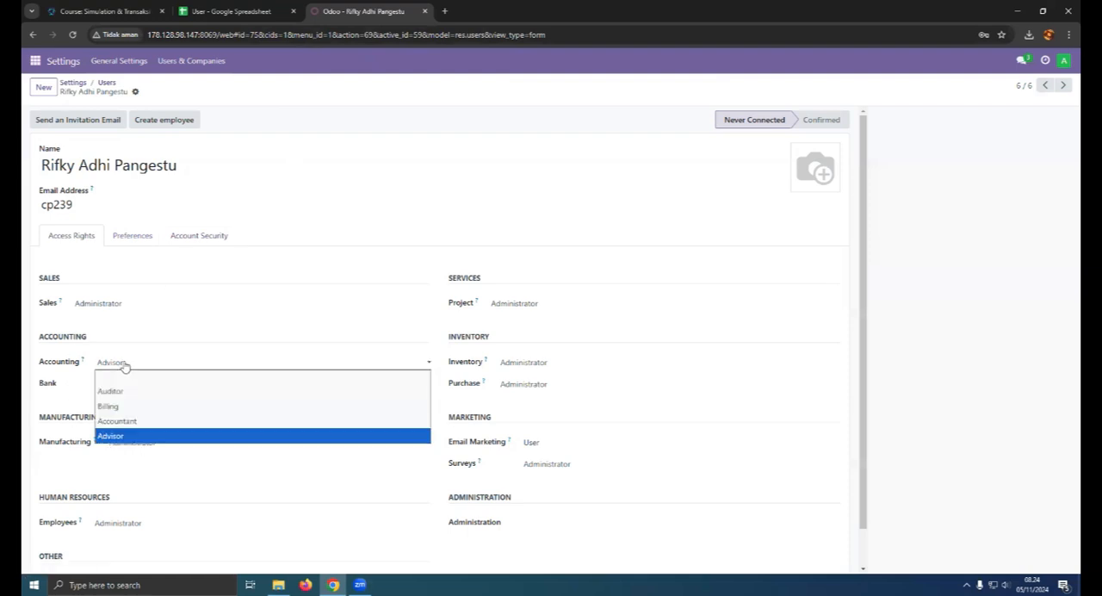
left_click(125, 435)
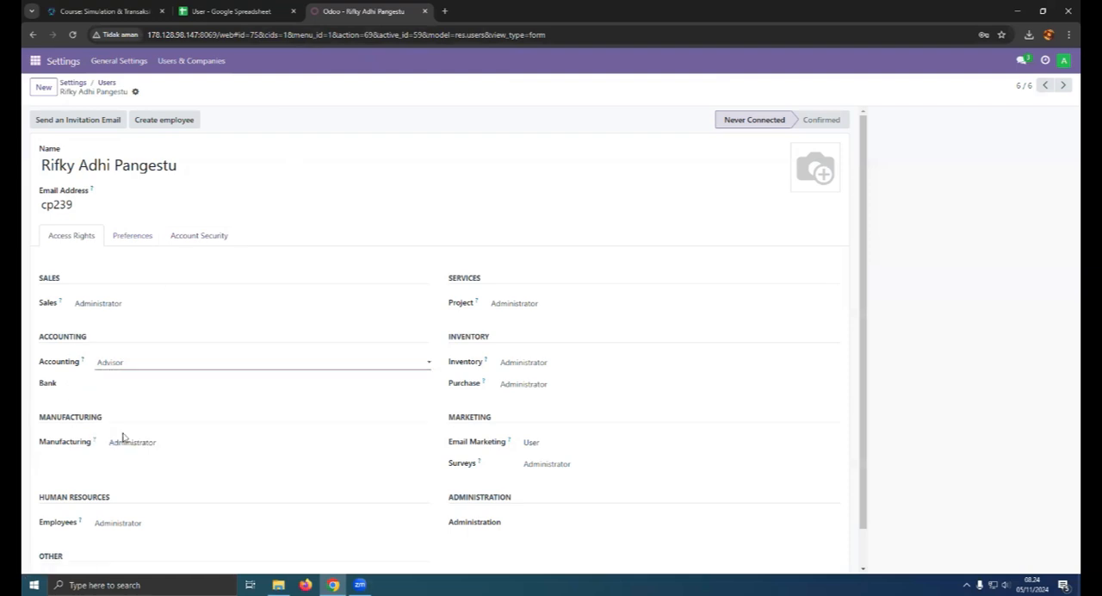
left_click(147, 306)
left_click(135, 317)
left_click(524, 304)
left_click(522, 319)
left_click(529, 362)
left_click(528, 375)
left_click(517, 423)
left_click(508, 434)
- Clear the Staff Billing user's Email Marketing, Surveys, Manufacturing and Employees access, then save the user
scroll(542, 428, "down", 1)
left_click(543, 427)
left_click(551, 439)
left_click(575, 449)
left_click(551, 460)
left_click(187, 432)
left_click(187, 442)
left_click(153, 484)
left_click(153, 495)
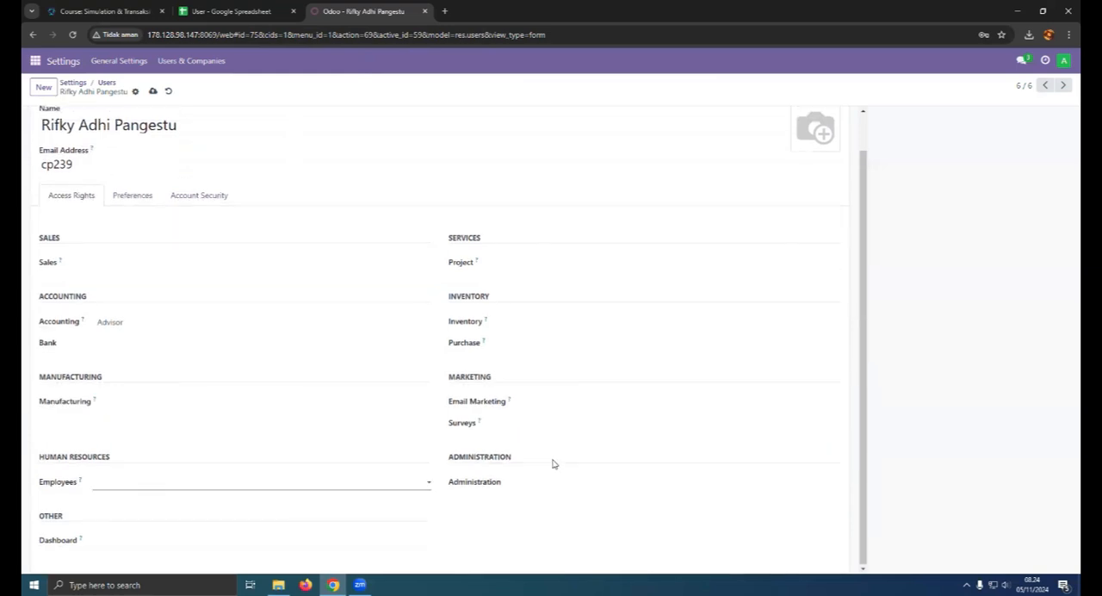
scroll(386, 273, "up", 1)
left_click(151, 91)
- Check the Manager Accounting row in the User spreadsheet and open that user's record in Odoo
left_click(226, 10)
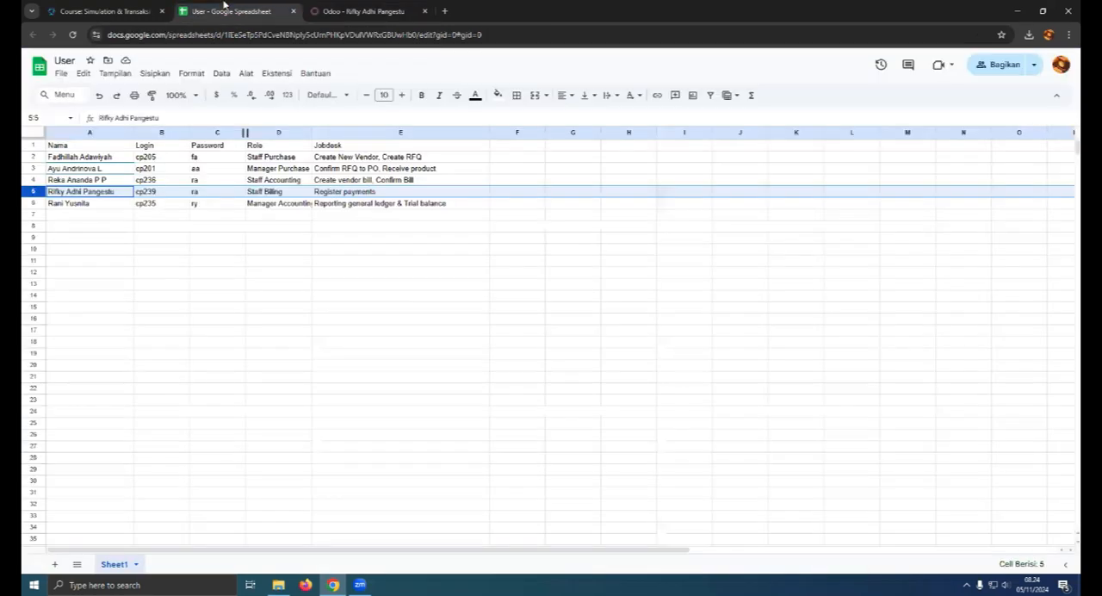
left_click(33, 204)
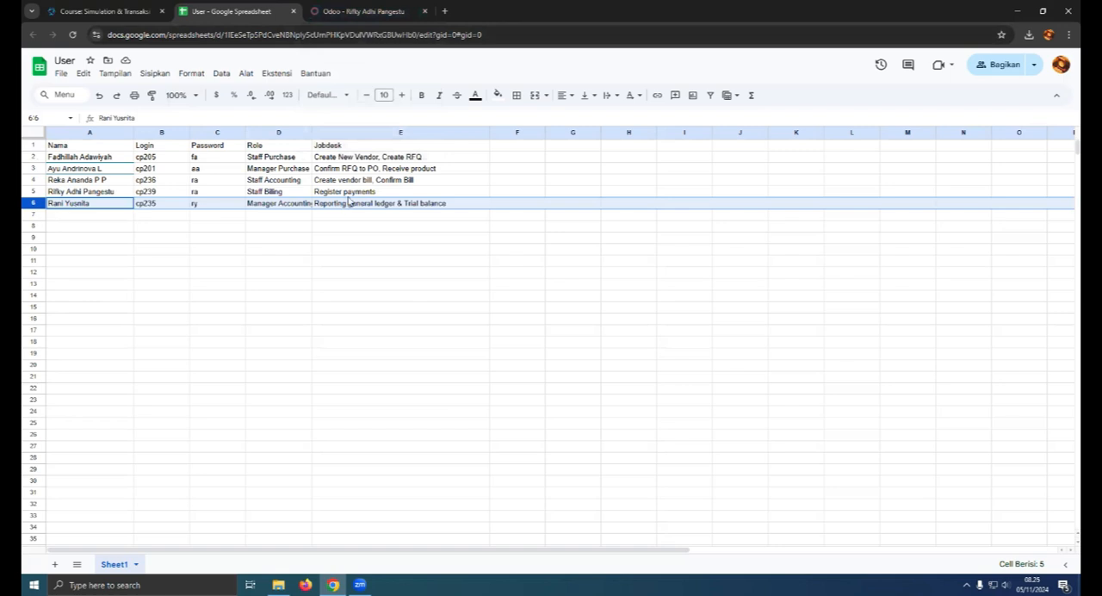
left_click(361, 12)
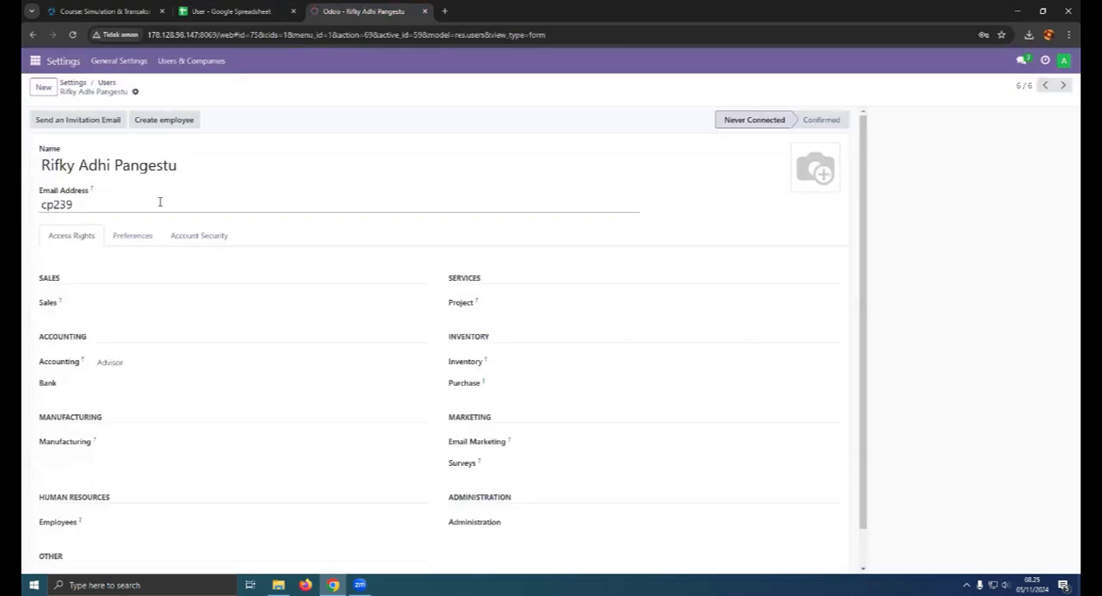
left_click(106, 83)
left_click(85, 207)
left_click(258, 11)
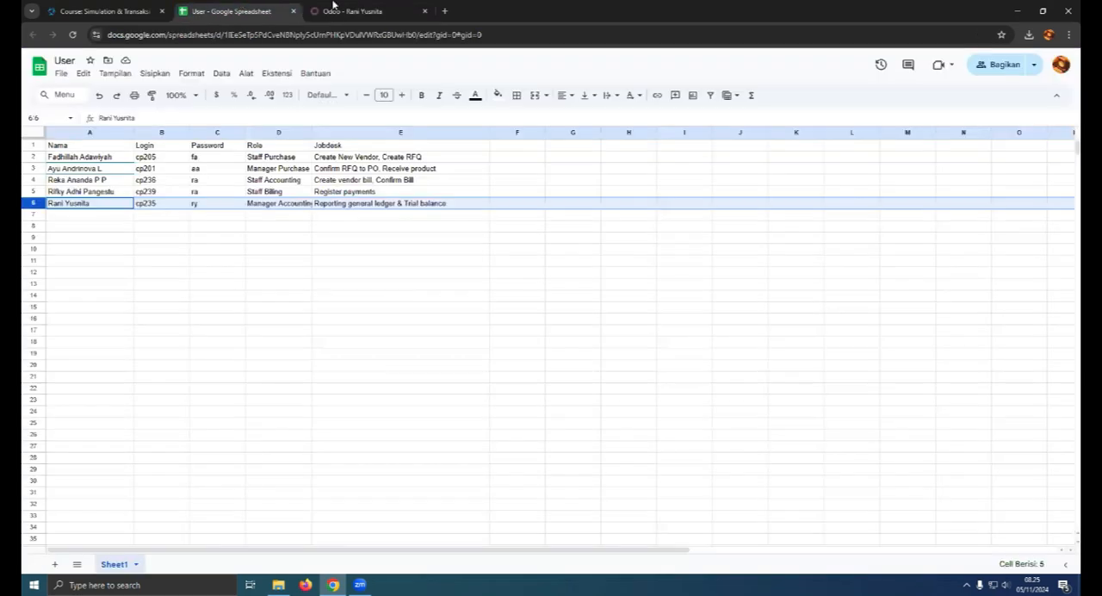
left_click(332, 9)
- Clear the Manager Accounting user's Sales and Project access and keep Accounting at Advisor
left_click(153, 307)
left_click(151, 318)
left_click(521, 303)
left_click(509, 318)
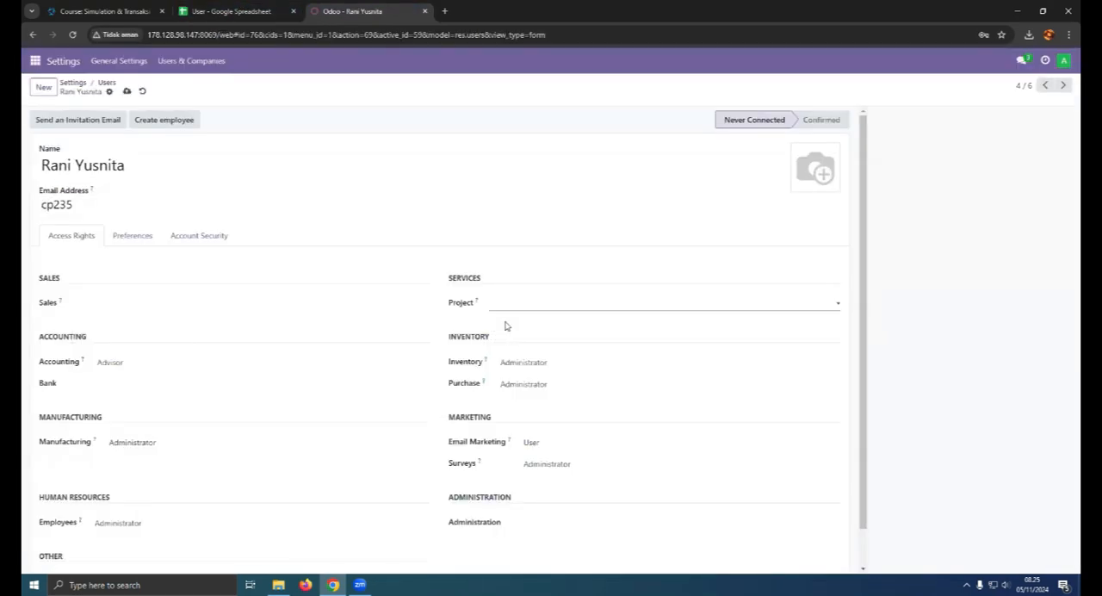
left_click(134, 361)
left_click(123, 437)
- Clear the Manager Accounting user's Inventory and Purchase access rights
left_click(523, 365)
left_click(526, 378)
left_click(528, 407)
left_click(529, 419)
left_click(528, 424)
left_click(528, 439)
- Clear the Manager Accounting user's Email Marketing, Surveys, Manufacturing and Employees access, then save and return to the user list
scroll(560, 425, "down", 1)
left_click(533, 426)
left_click(534, 440)
left_click(556, 449)
left_click(555, 465)
left_click(207, 428)
left_click(211, 443)
left_click(149, 483)
left_click(160, 498)
left_click(127, 91)
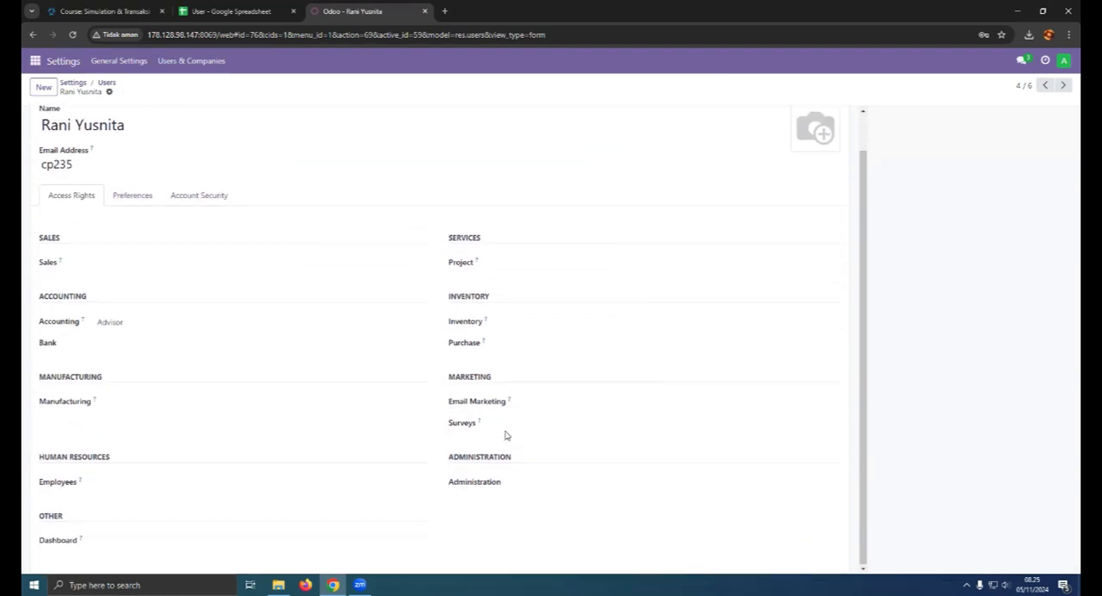
left_click(106, 83)
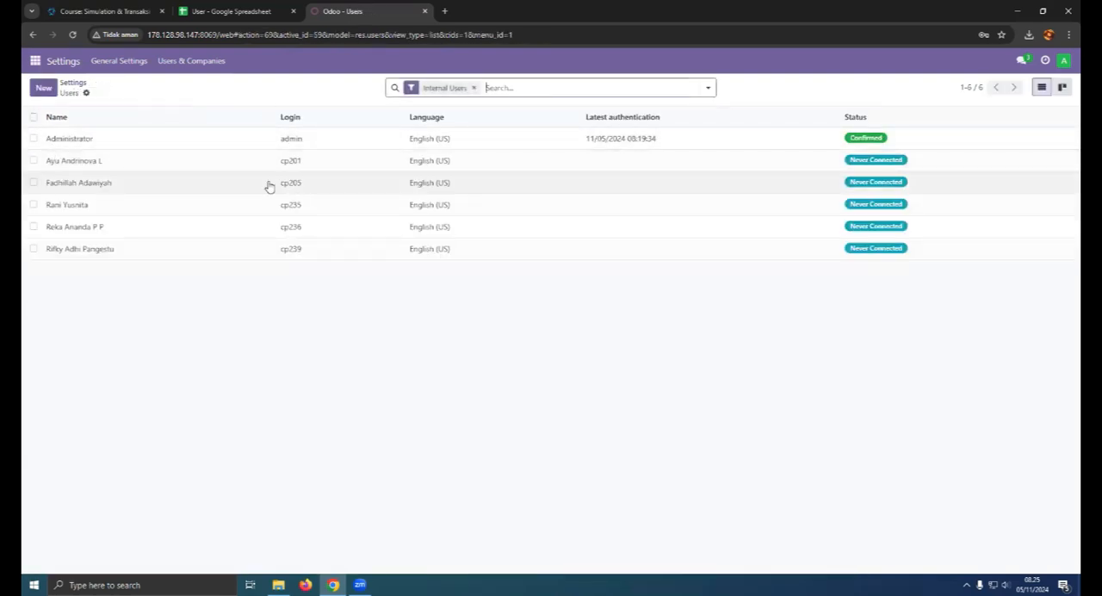
- Select the five imported users, leaving out Administrator, and start changing their passwords together
left_click(34, 160)
left_click(34, 182)
left_click(33, 204)
left_click(33, 225)
left_click(33, 247)
left_click(584, 87)
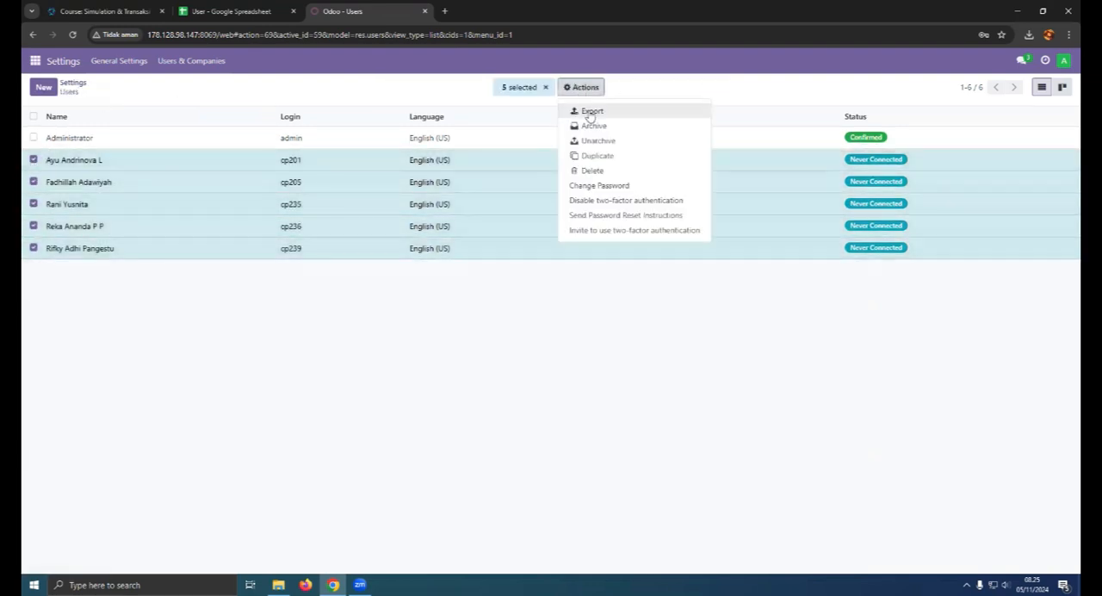
left_click(601, 185)
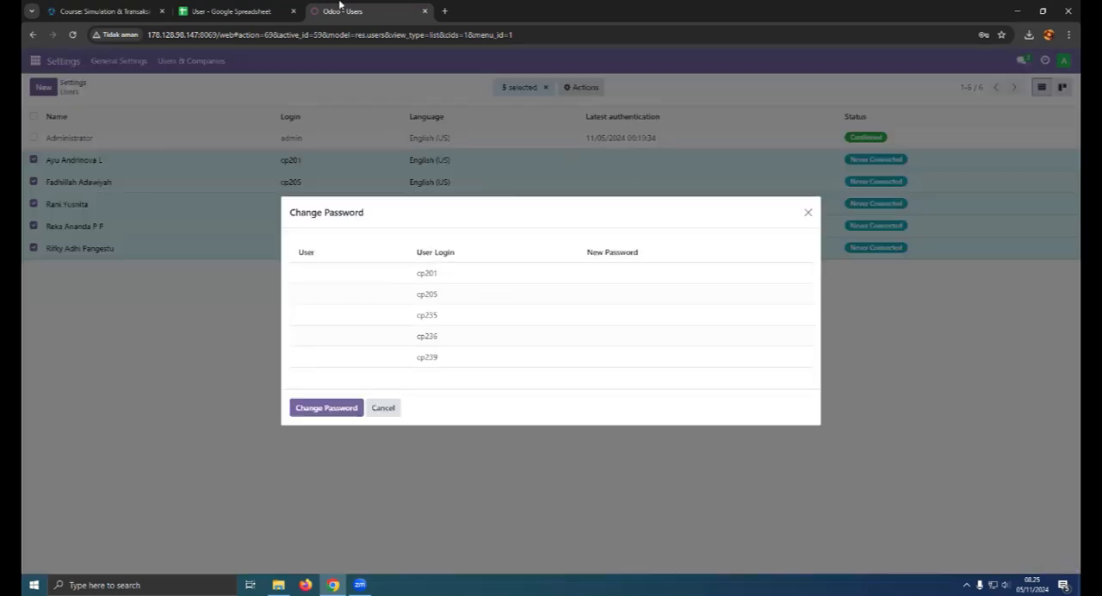
- Enter the new passwords from the user spreadsheet for the first three users in the password change list
left_click(237, 12)
left_click(413, 12)
left_click(612, 273)
left_click(238, 5)
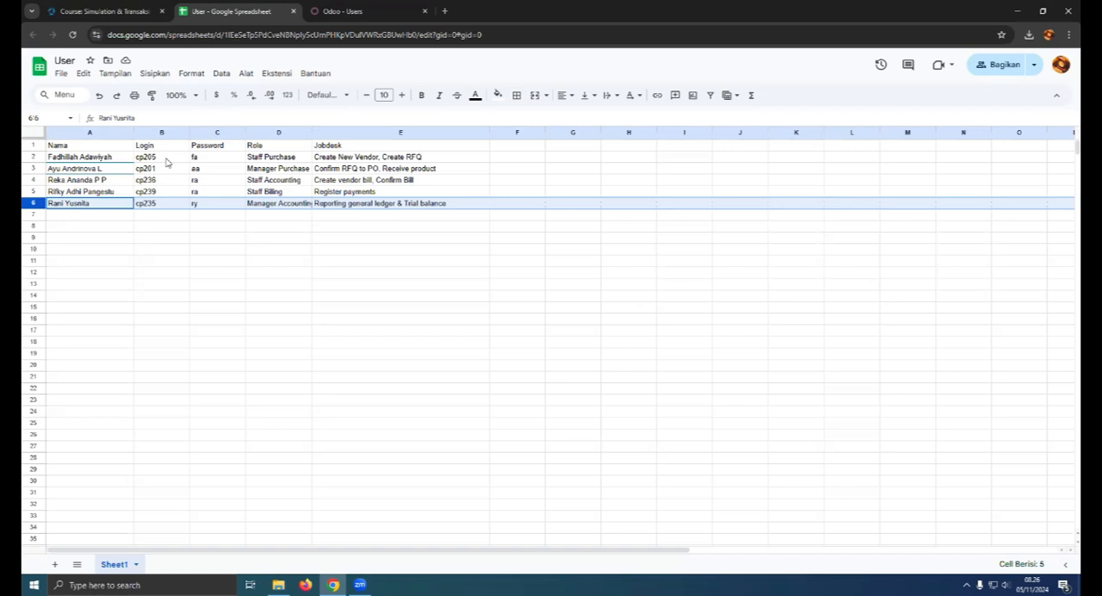
left_click(344, 11)
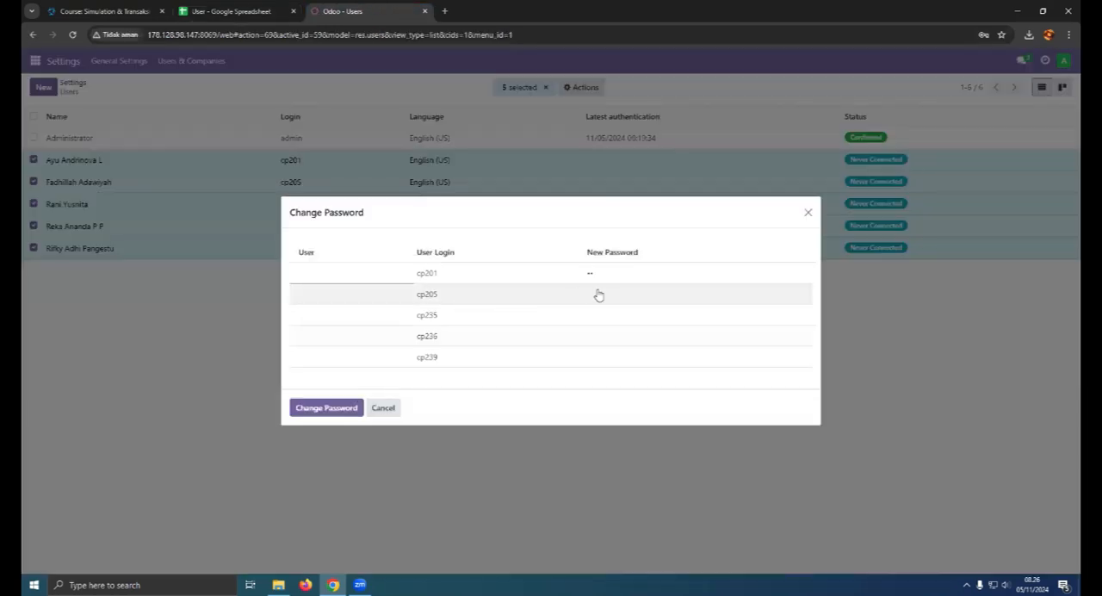
left_click(601, 293)
left_click(233, 11)
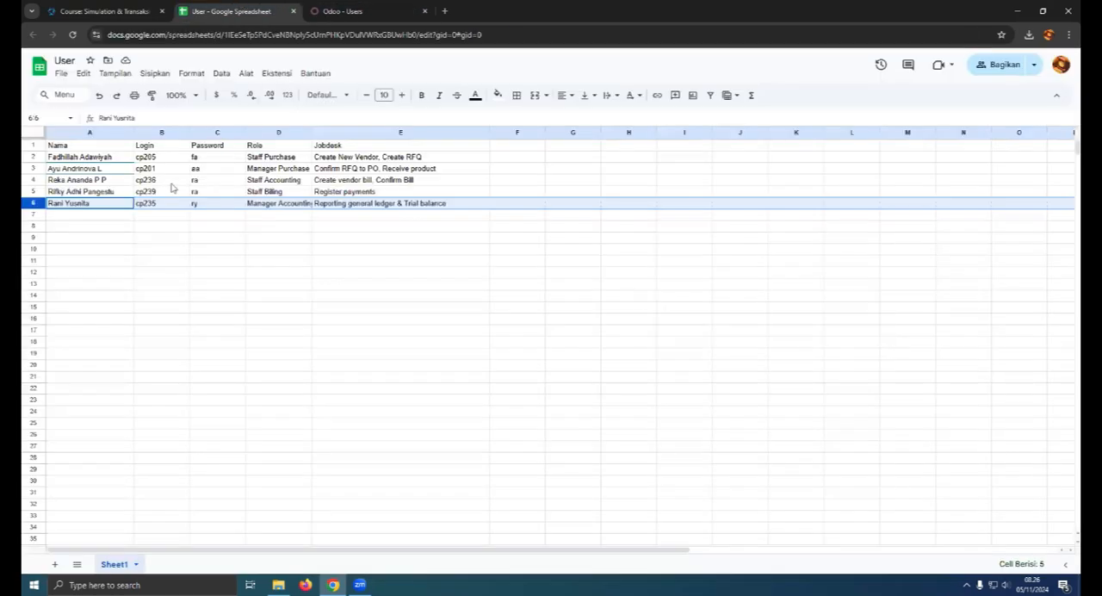
left_click(344, 11)
left_click(626, 314)
type("ry")
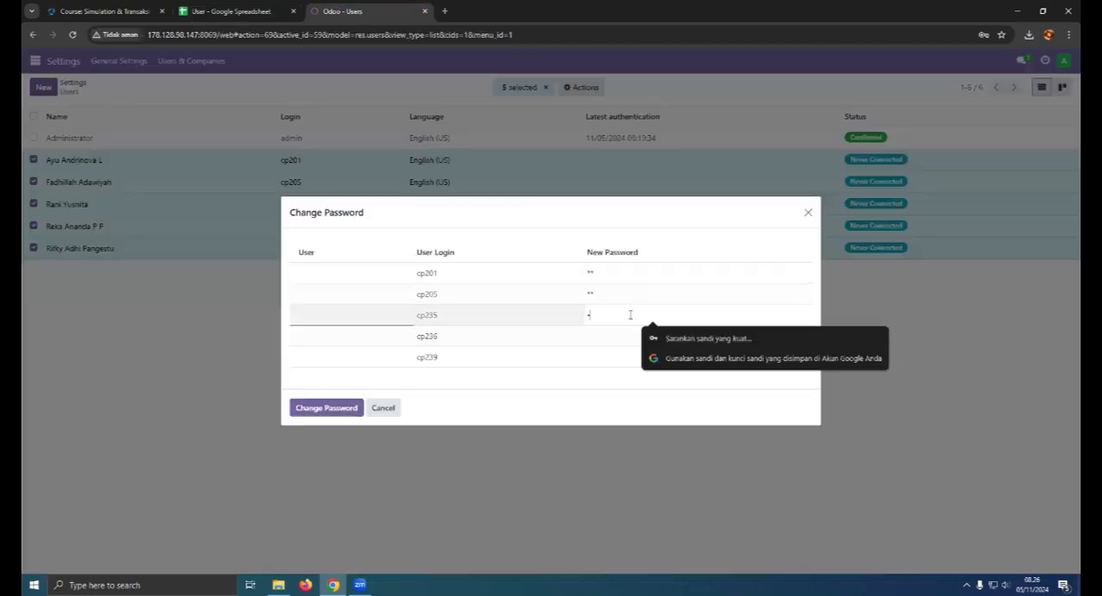
- Enter the last two users' new passwords from the spreadsheet and apply the password changes for all five users
left_click(593, 340)
left_click(233, 11)
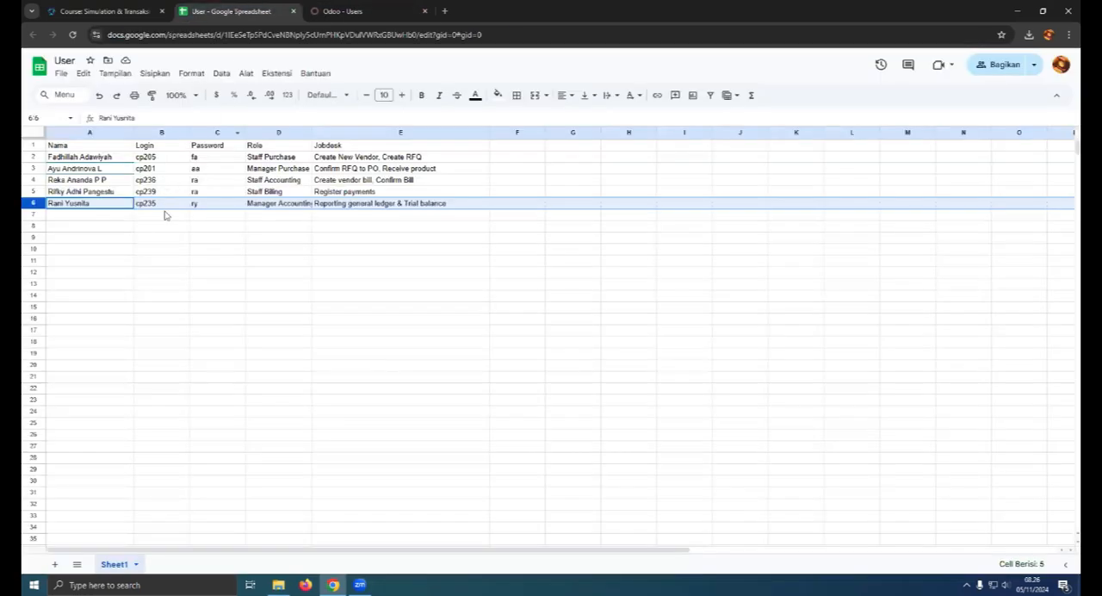
left_click(326, 17)
type("ra")
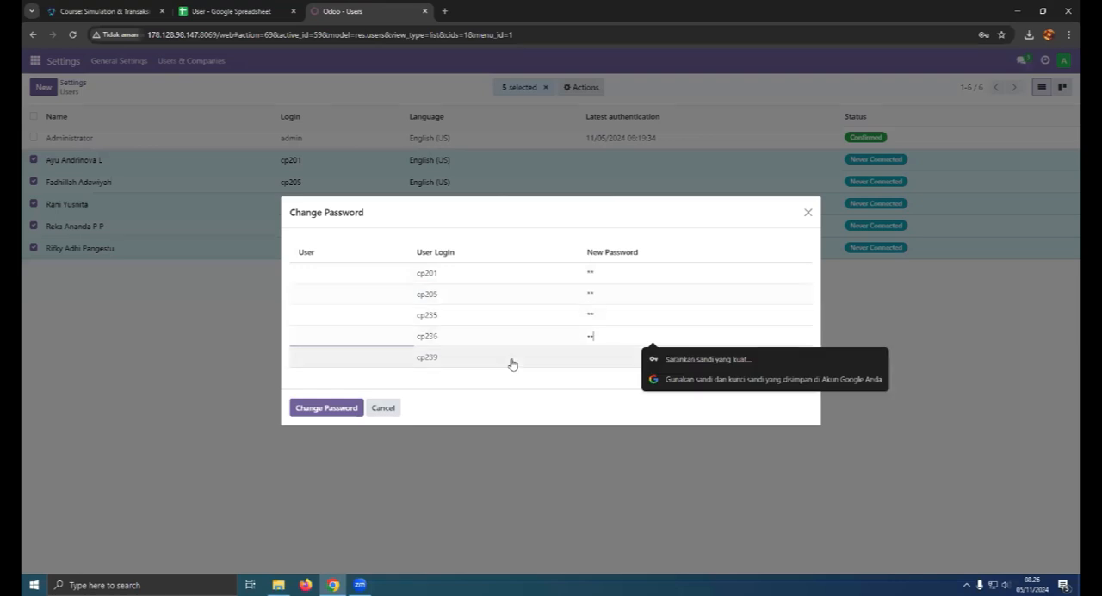
left_click(265, 11)
left_click(344, 11)
left_click(647, 359)
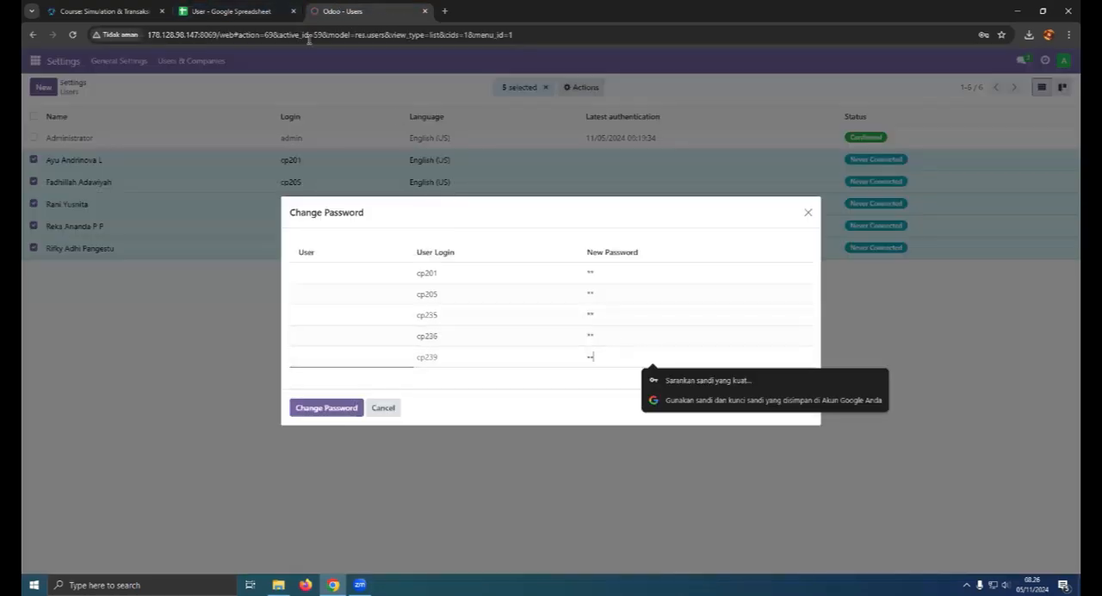
left_click(239, 13)
left_click(351, 10)
type("ra")
left_click(341, 410)
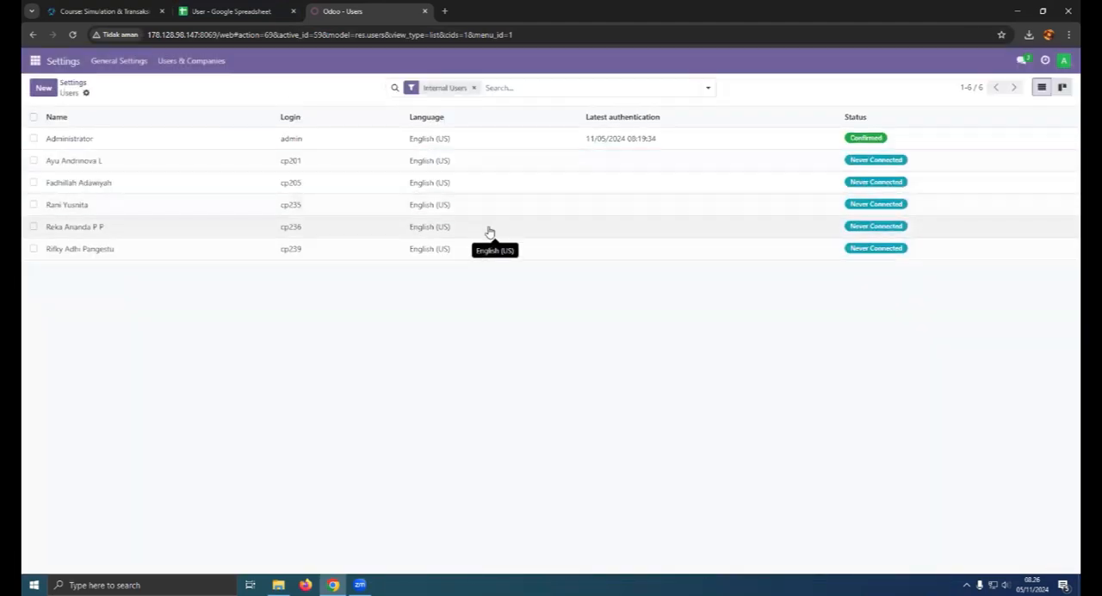
- Check the user spreadsheet once more and open Discuss in Odoo
left_click(216, 11)
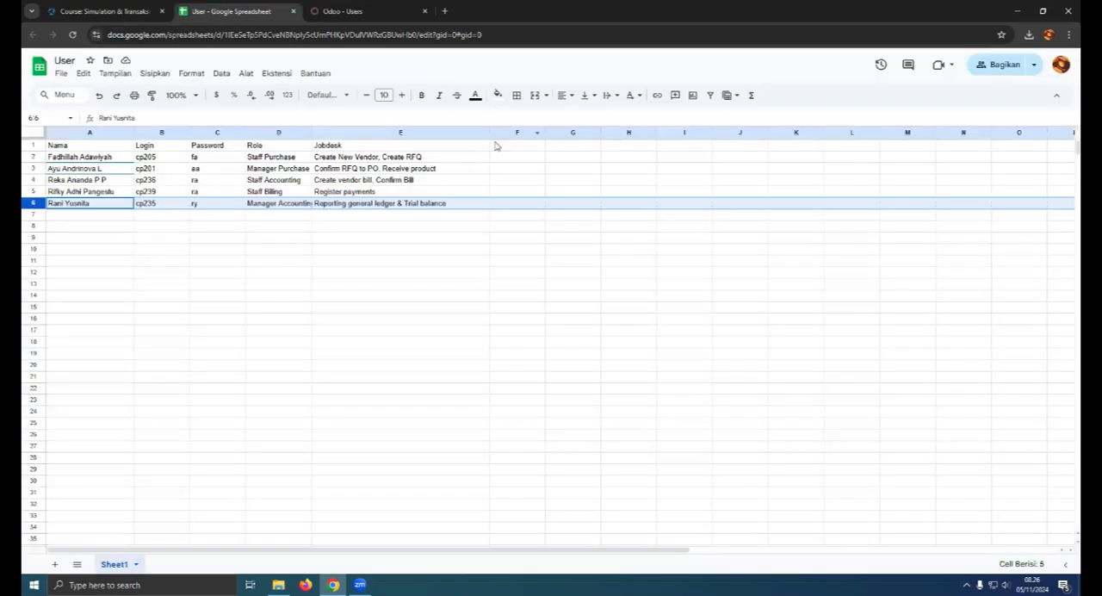
left_click(346, 10)
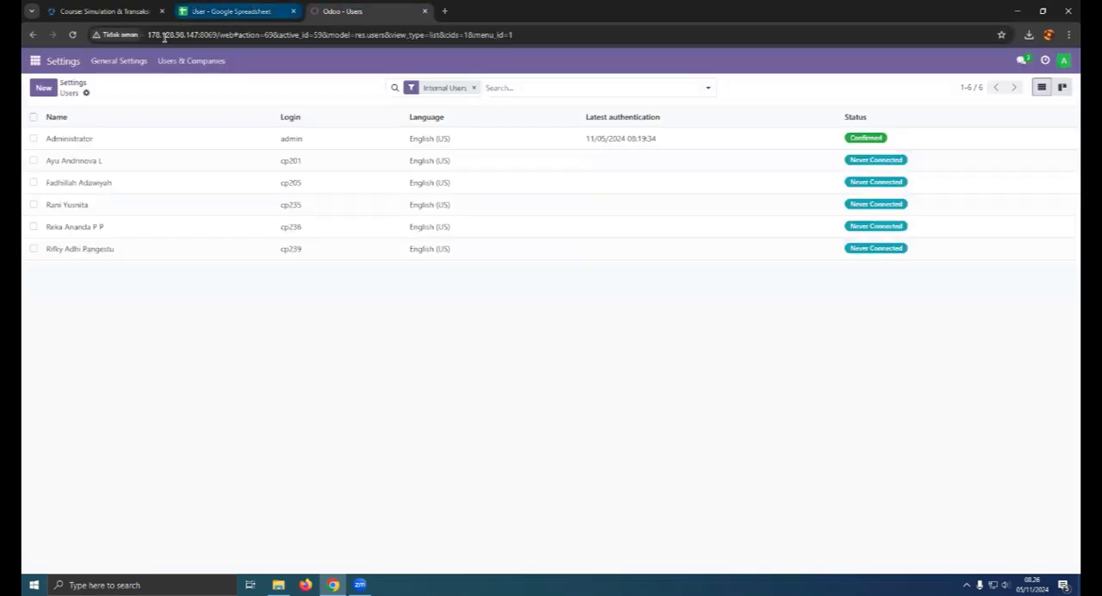
left_click(35, 60)
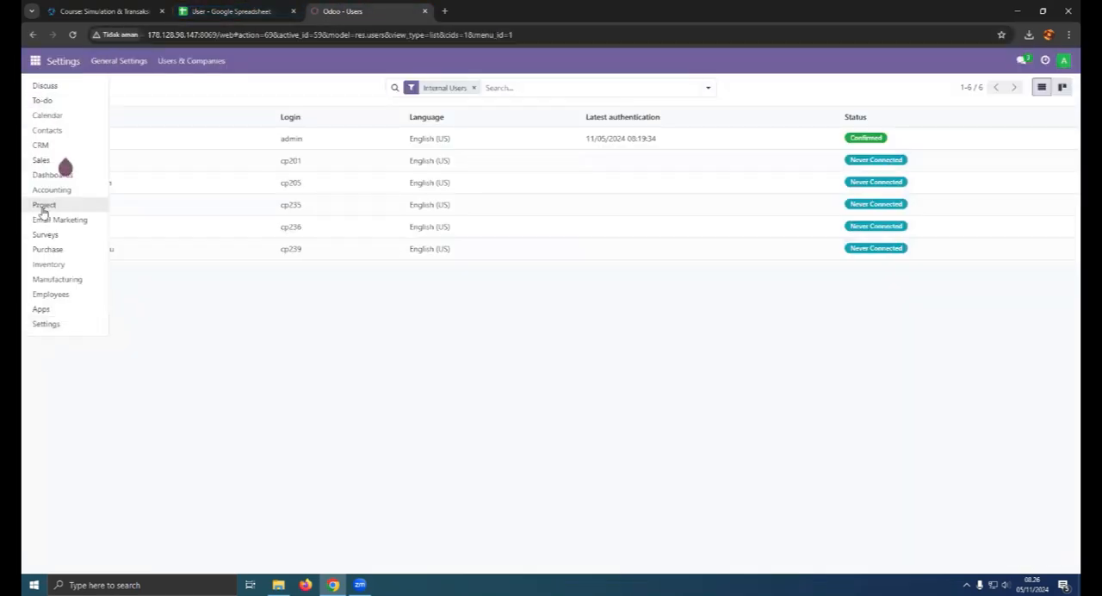
left_click(67, 88)
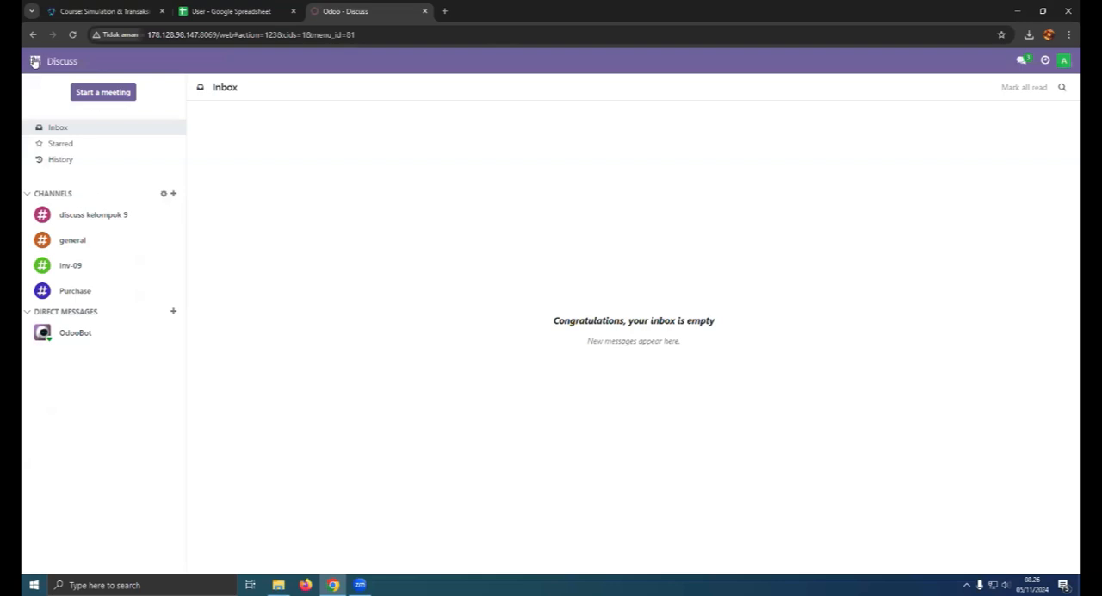
- Look over the list of public channels and return to the Discuss inbox
left_click(173, 194)
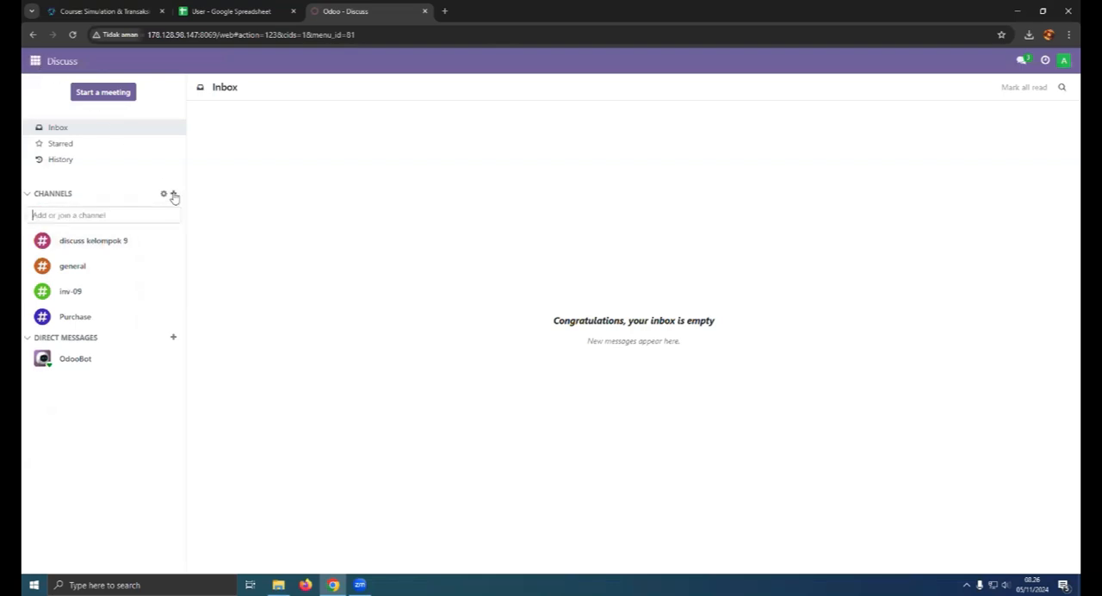
left_click(163, 195)
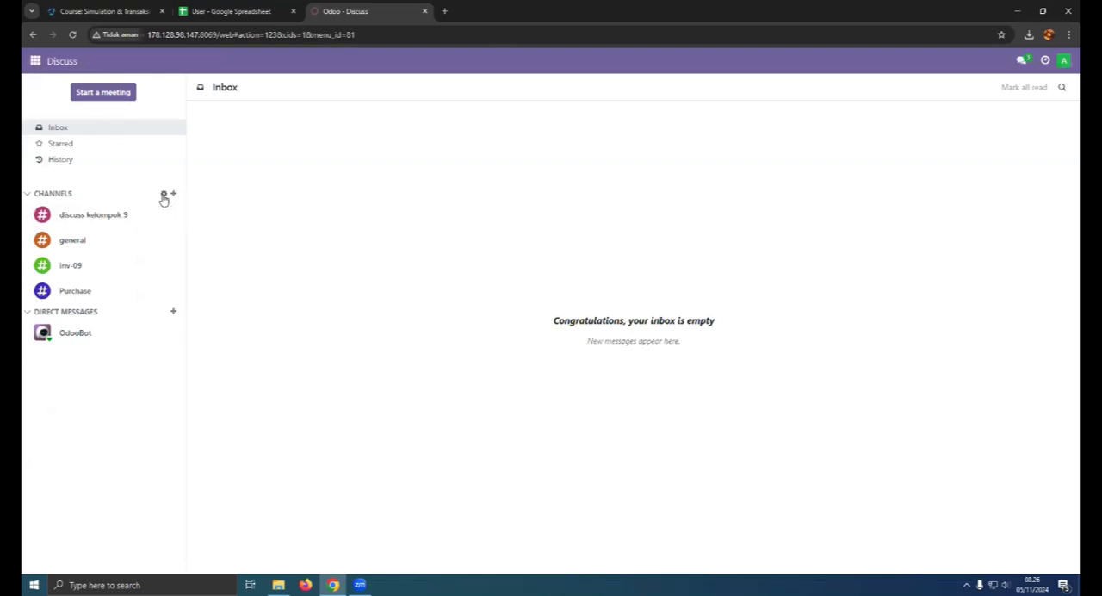
left_click(32, 34)
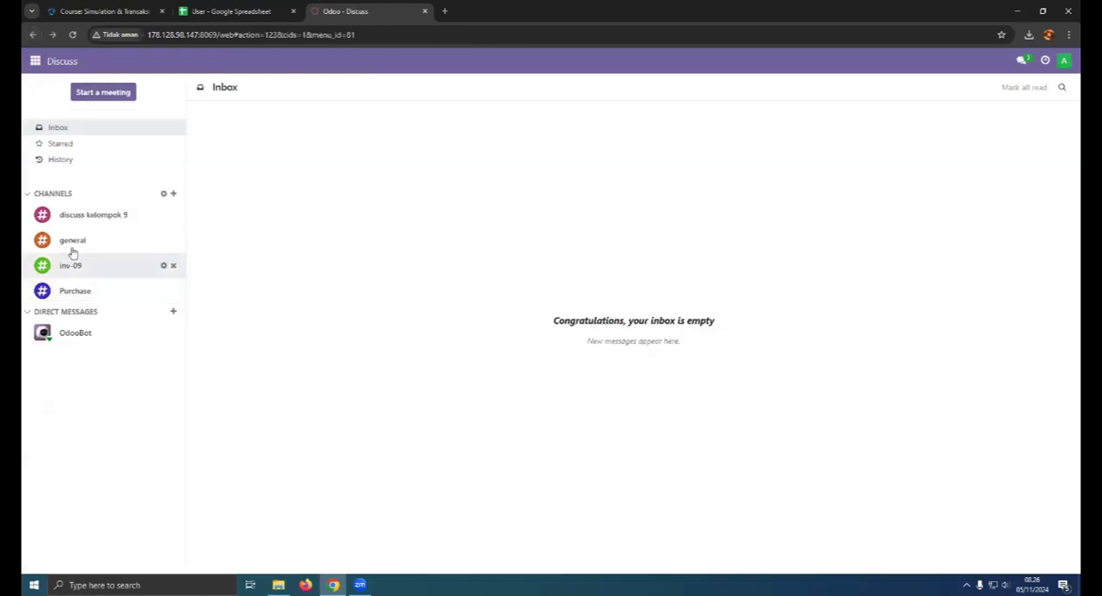
- Create a new Discuss channel named acc-10
left_click(173, 194)
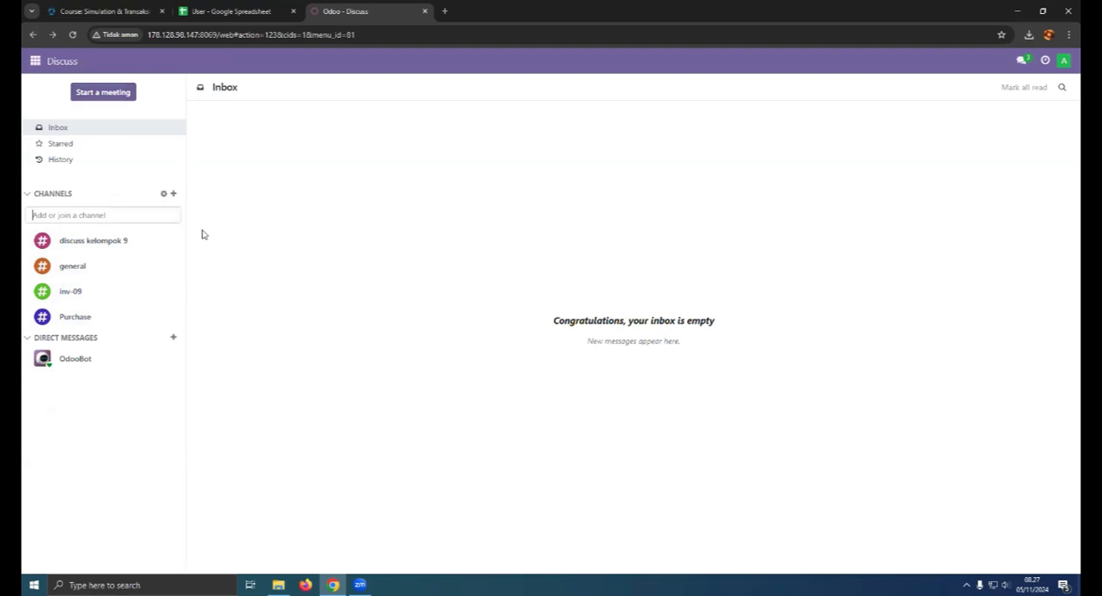
type("acc-")
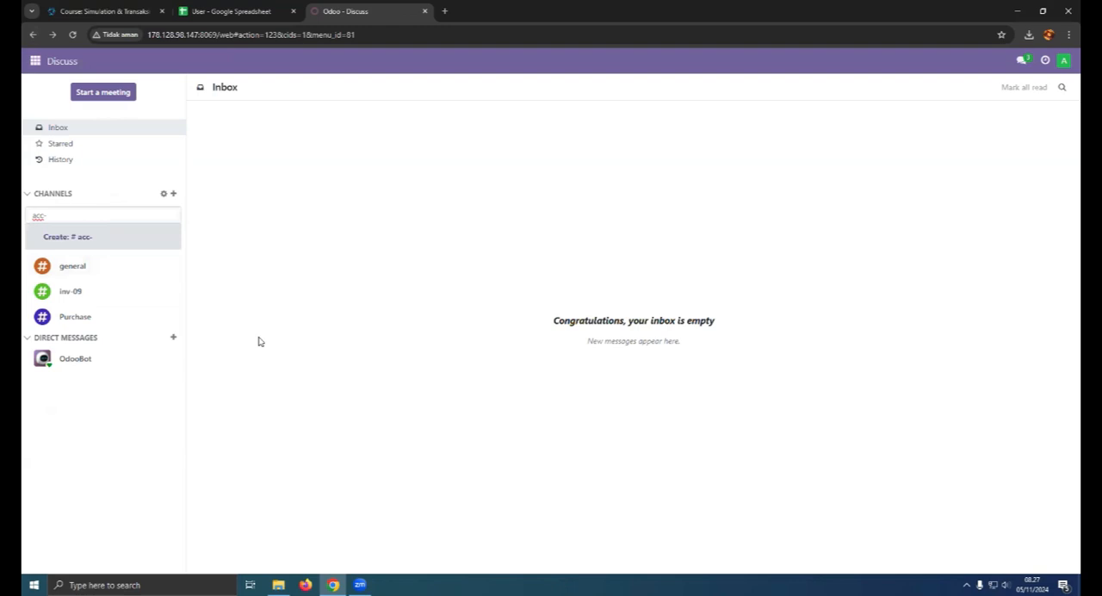
key("Return")
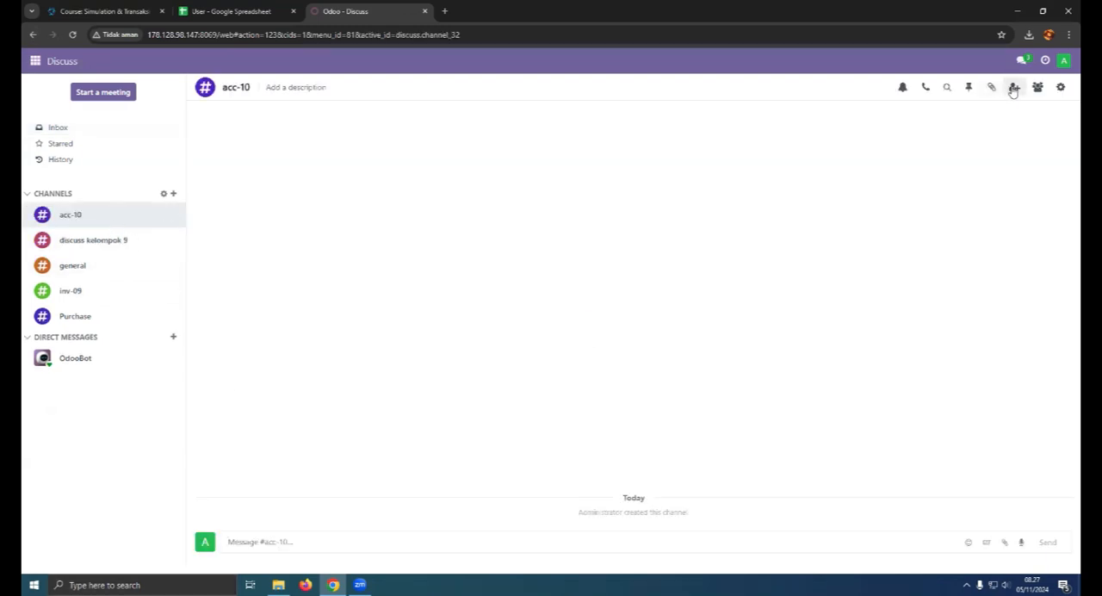
- Invite all five imported users to the acc-10 channel
left_click(1014, 88)
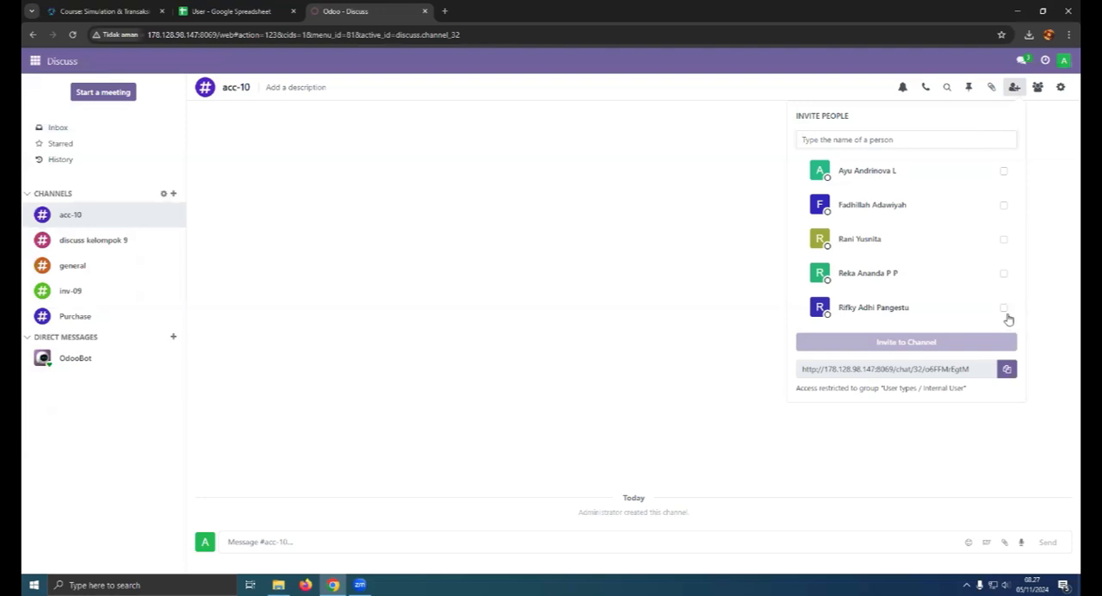
left_click(943, 170)
left_click(921, 205)
left_click(899, 240)
left_click(892, 274)
left_click(896, 307)
scroll(942, 387, "down", 2)
left_click(942, 386)
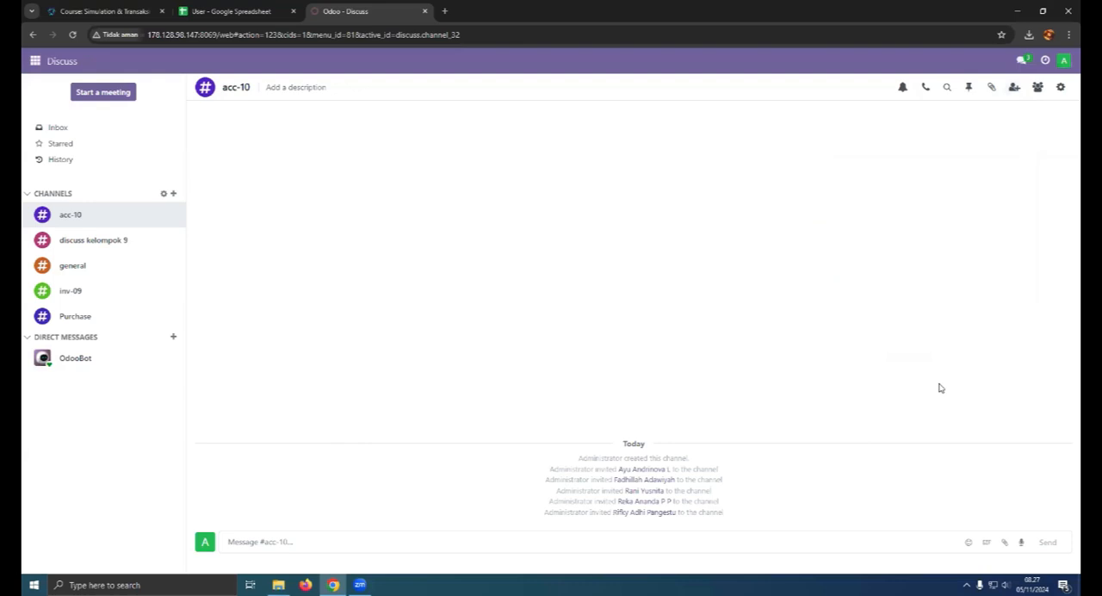
- Post the messages "test" and "halo" in the acc-10 channel
left_click(337, 547)
type("test")
key("Return")
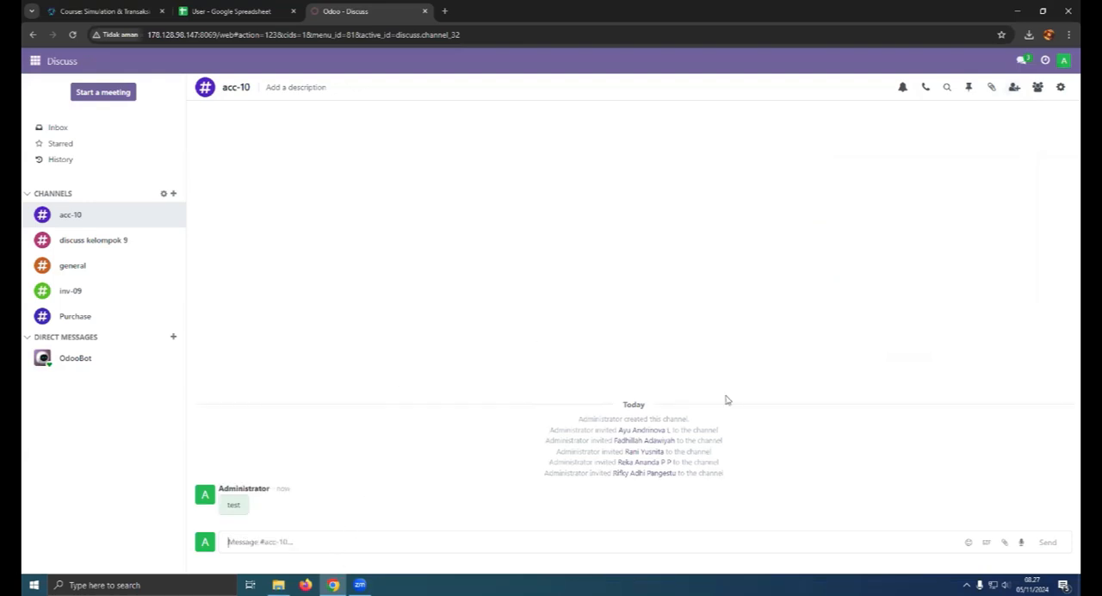
type("halo")
key("Return")
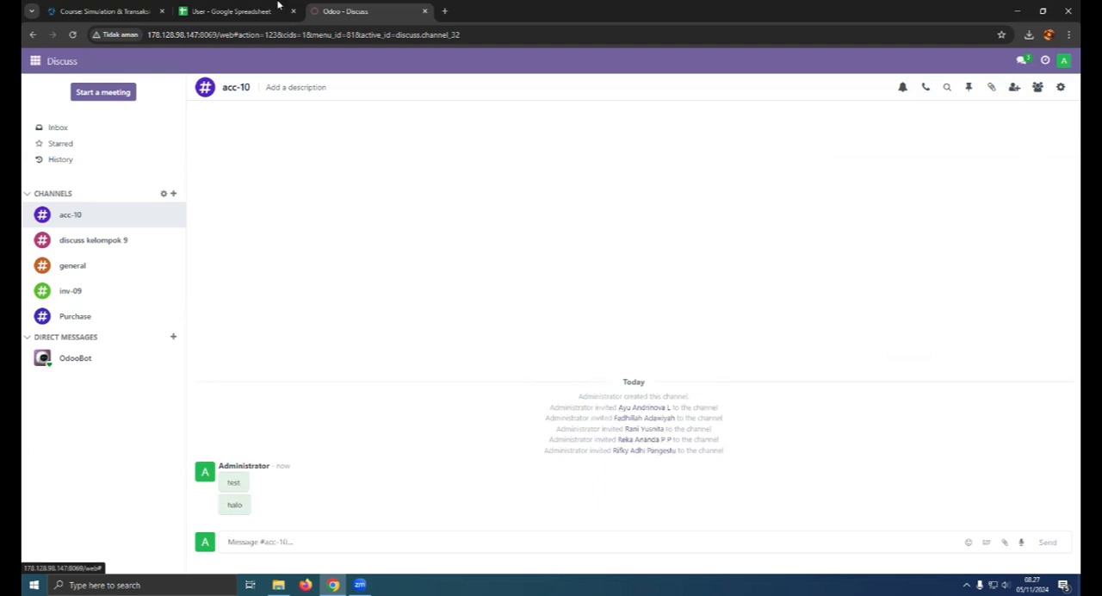
- Start a new product in Inventory and name it Meja Rapat
left_click(233, 11)
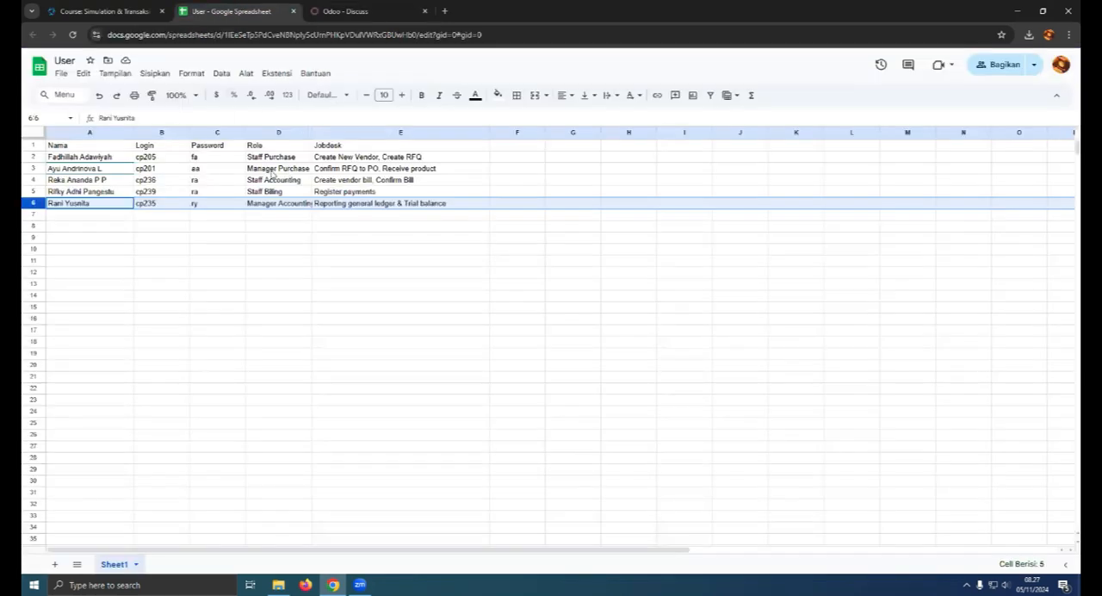
left_click(341, 9)
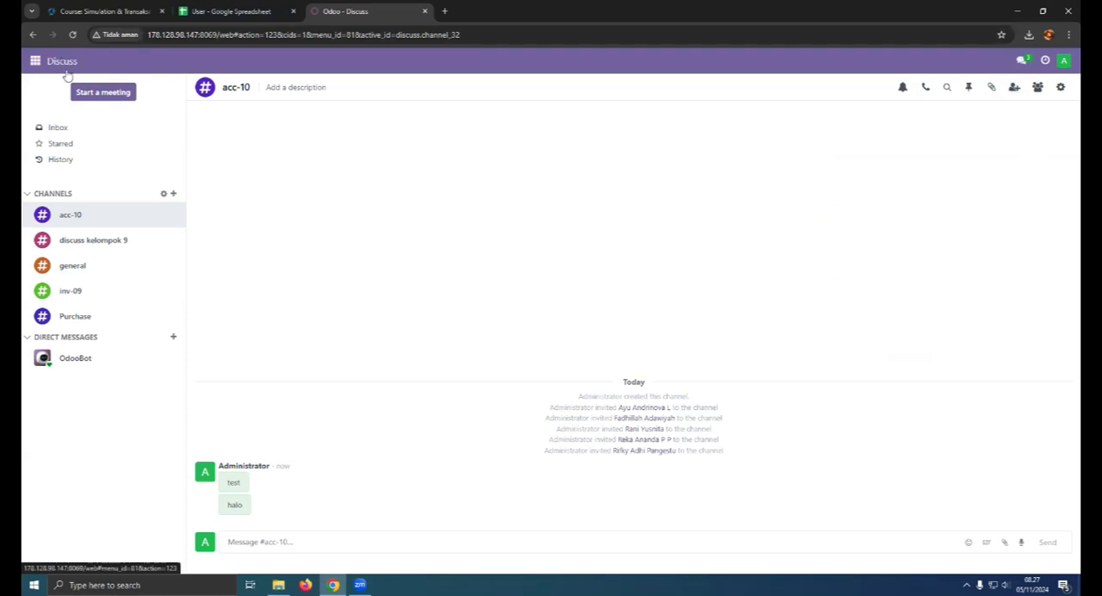
left_click(35, 62)
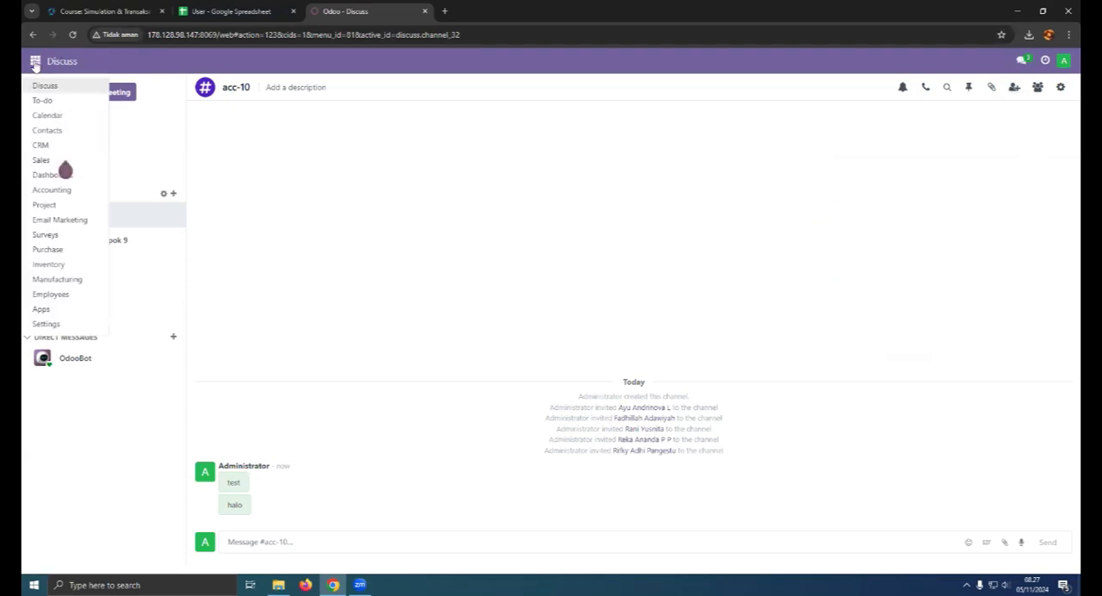
left_click(69, 261)
left_click(201, 61)
left_click(207, 83)
left_click(41, 91)
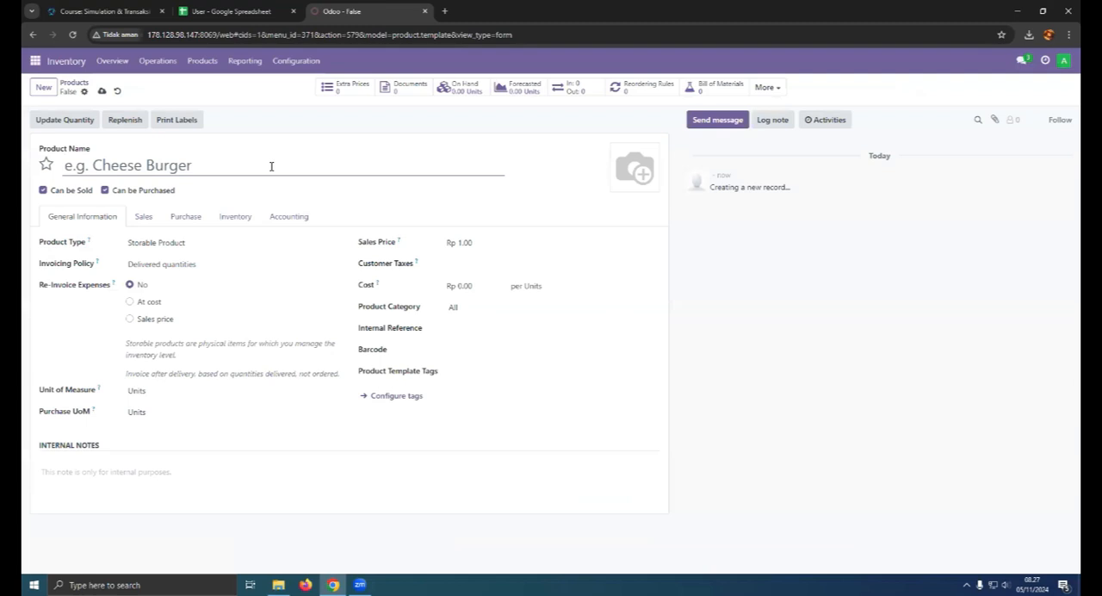
type("Meja Rapat")
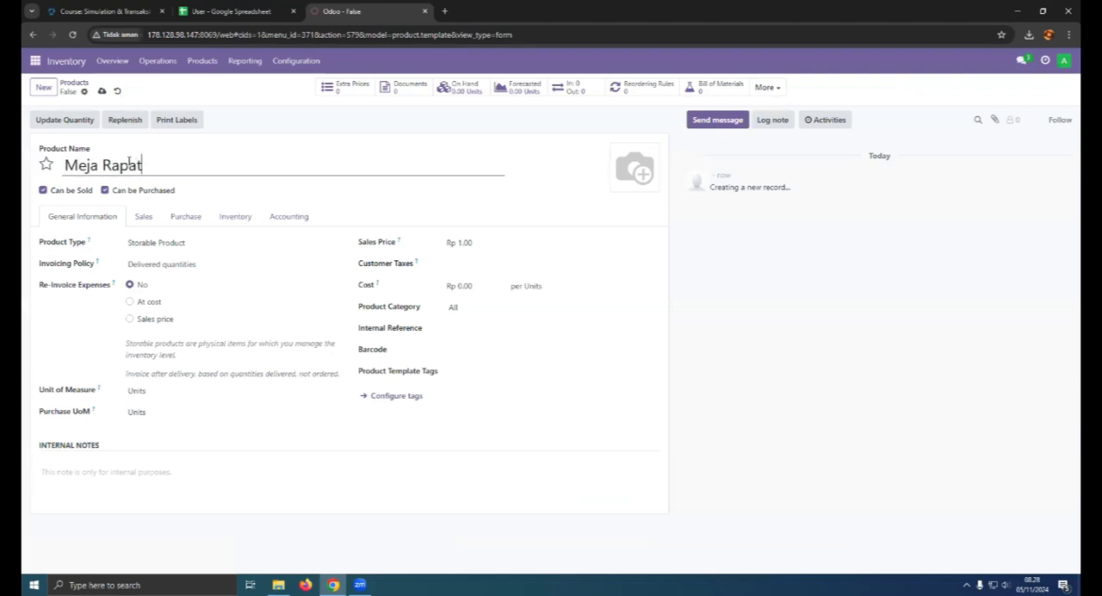
- Upload the meeting table picture from Downloads as the product image, showing the files as large thumbnails
left_click(618, 184)
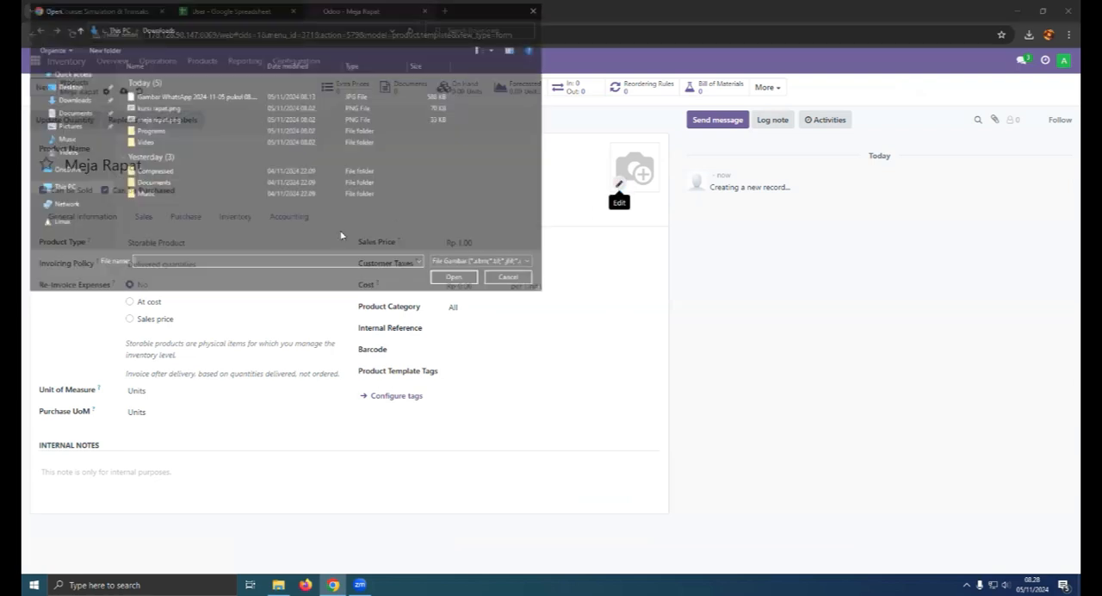
right_click(417, 238)
mouse_move(444, 249)
left_click(560, 249)
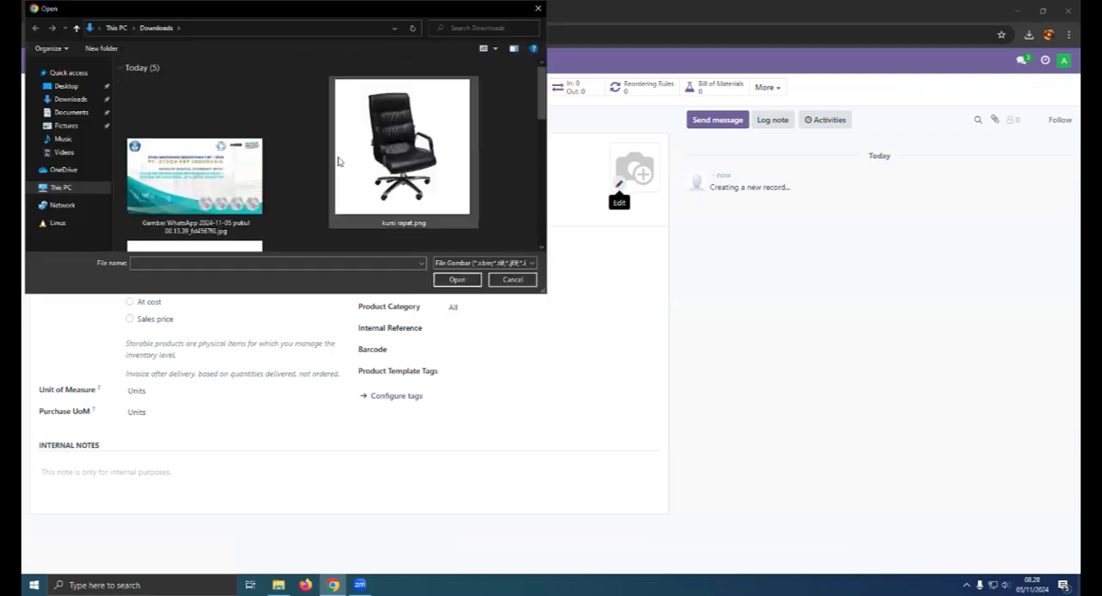
scroll(338, 161, "down", 3)
left_click(231, 160)
left_click(457, 279)
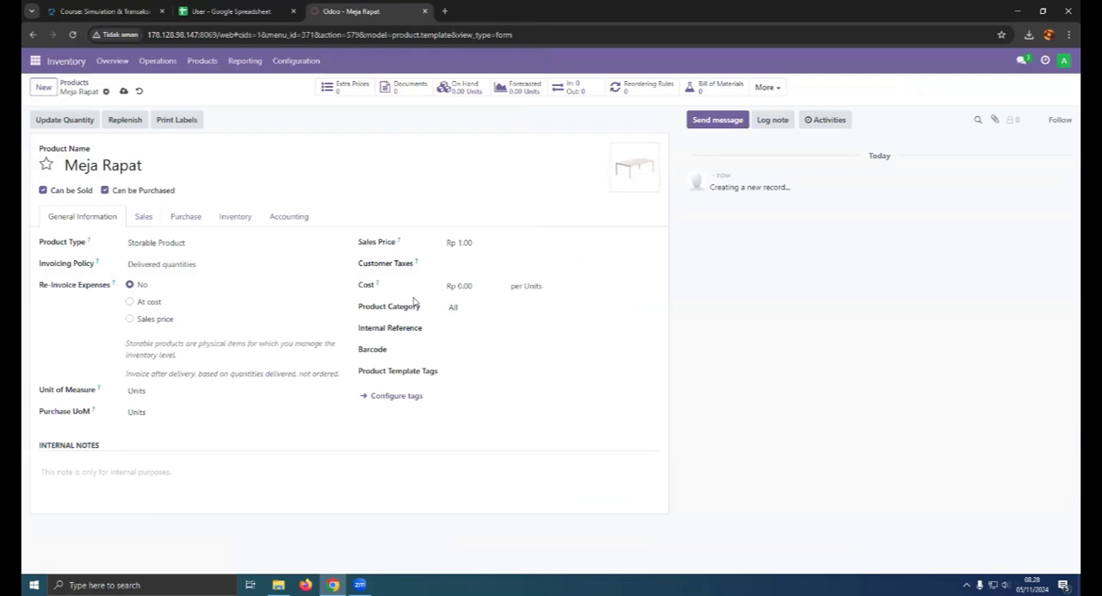
- Set the Meja Rapat product's cost to Rp 4,000,000 and its sales price to Rp 4,999,000
left_click(480, 285)
type("4,000,00")
key("Return")
left_click_drag(470, 240, 452, 241)
type("4")
key("Return")
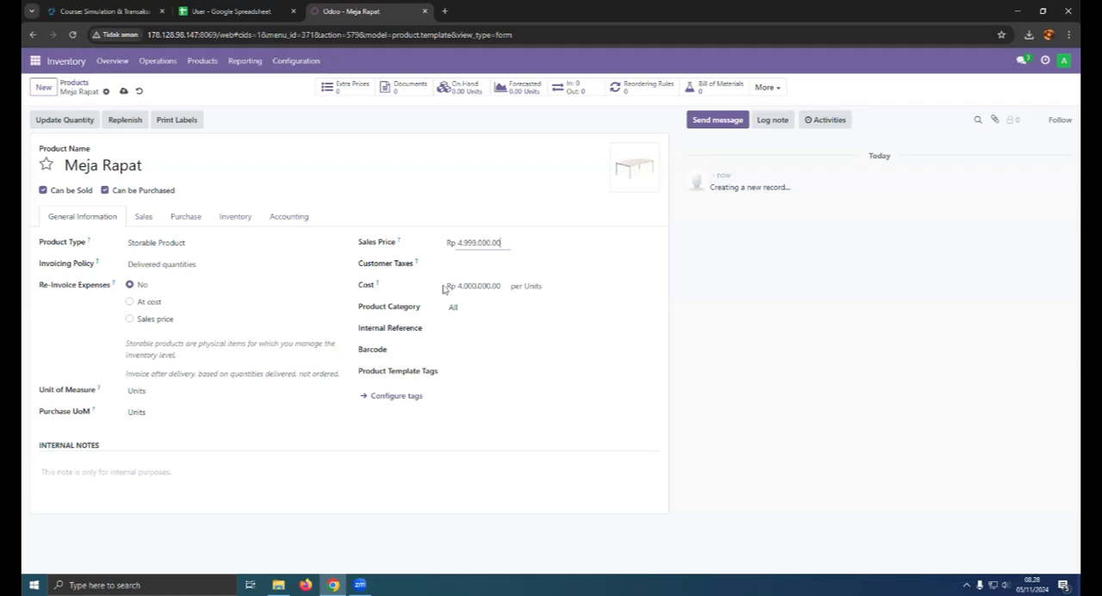
- Add the customer tax PPN OUT 11% and select Storable Product as the Meja Rapat product type
left_click(451, 264)
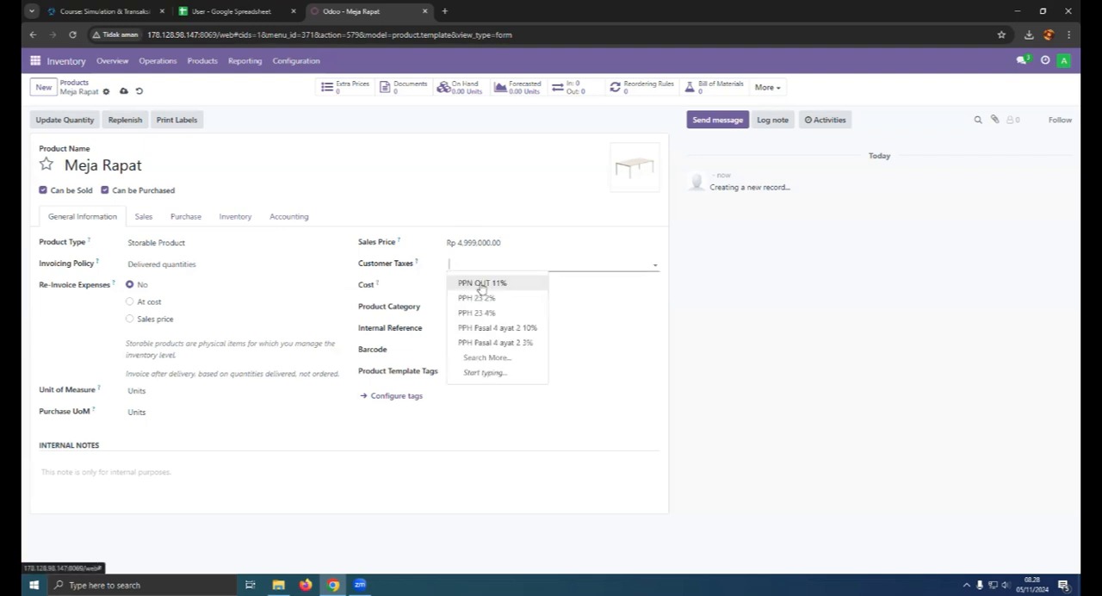
left_click(481, 284)
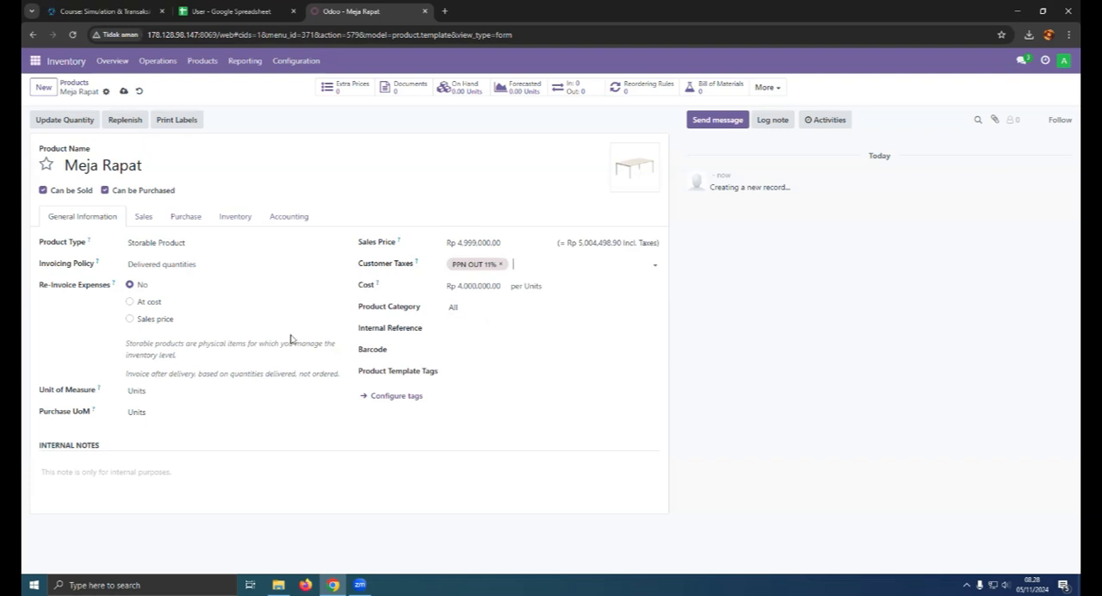
left_click(161, 242)
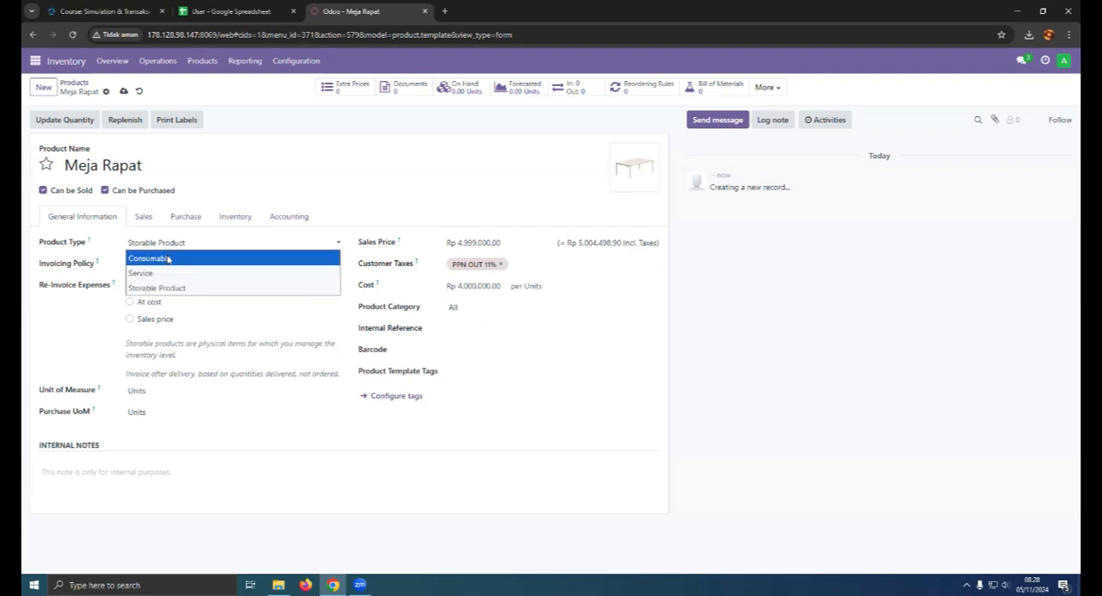
left_click(159, 290)
- Review the product's invoicing policy choices, leaving Delivered quantities selected
left_click(148, 265)
left_click(150, 265)
left_click(150, 265)
left_click(146, 267)
left_click(147, 267)
left_click(338, 266)
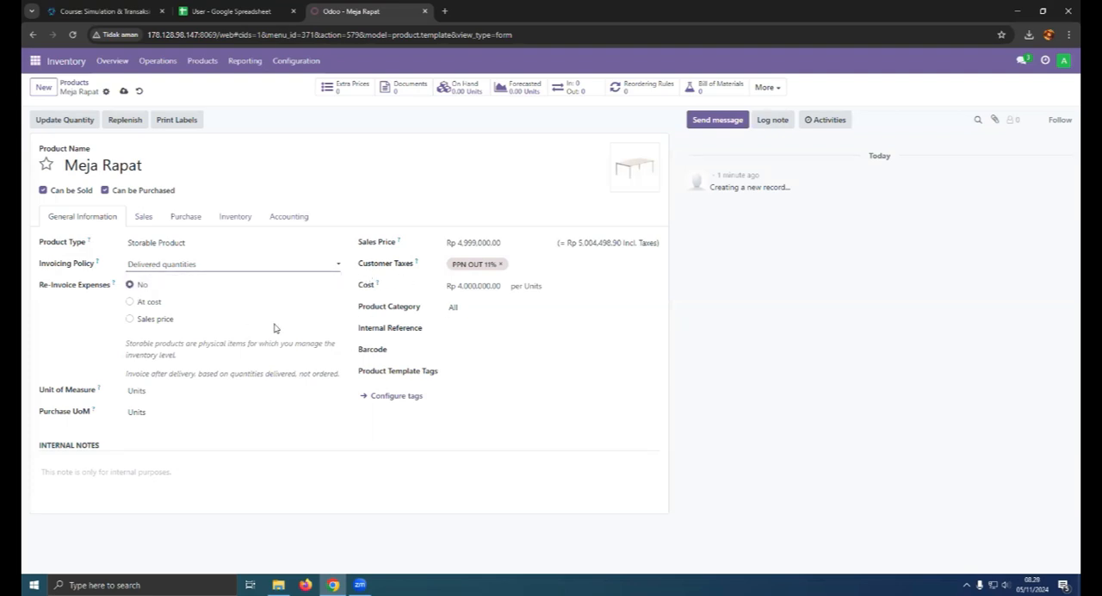
- Open the Tugas Skenario Accounting document from the course page and read the ACC-10 asset purchase scenario, returning to the Meja Rapat product
left_click(103, 11)
scroll(288, 383, "down", 15)
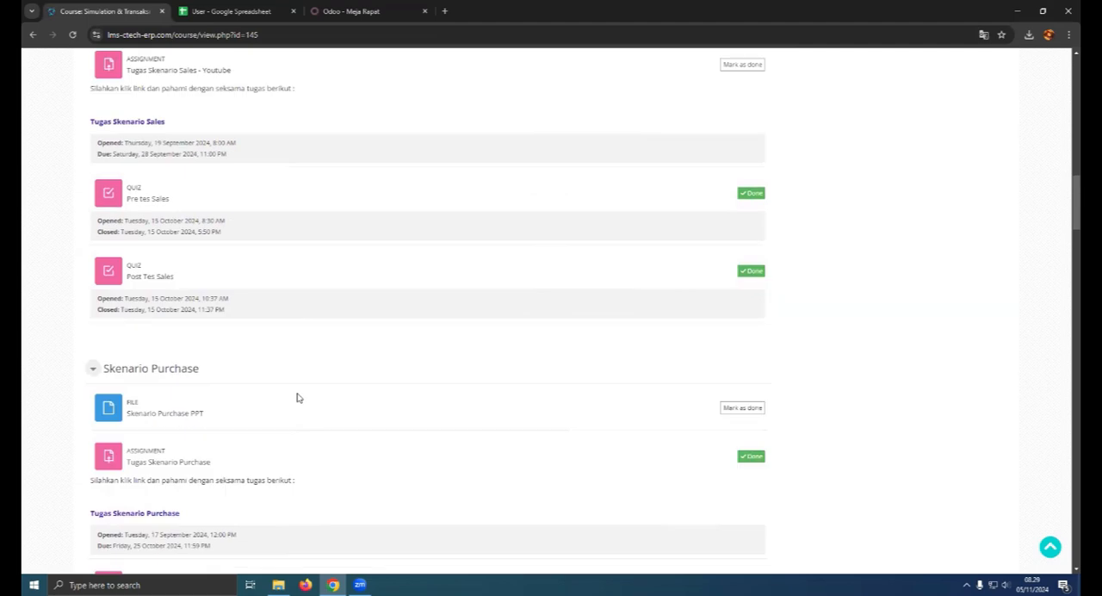
scroll(297, 398, "down", 10)
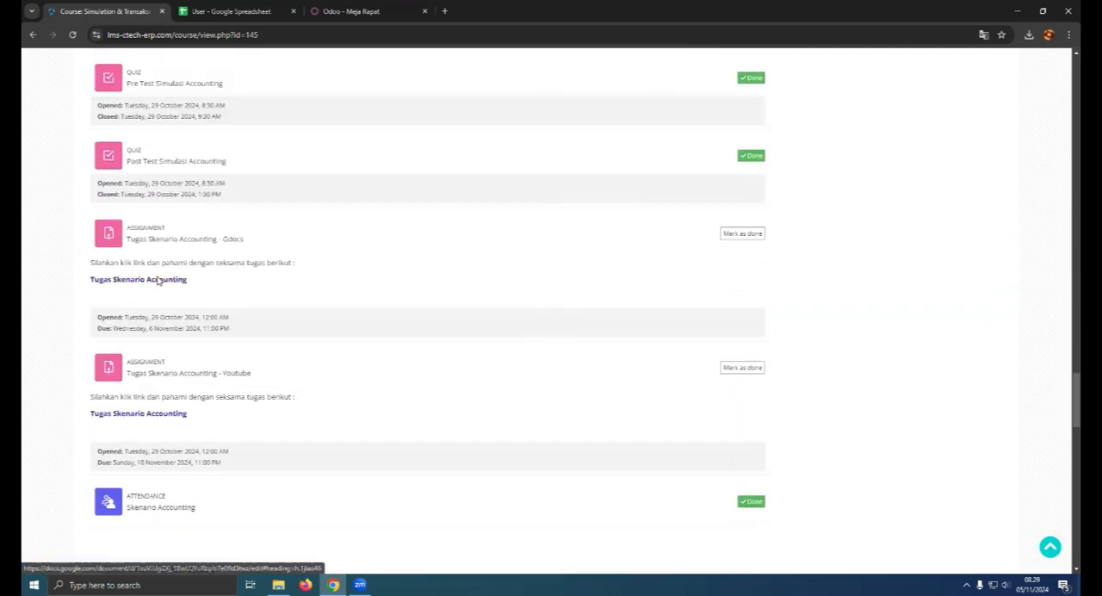
left_click(161, 279)
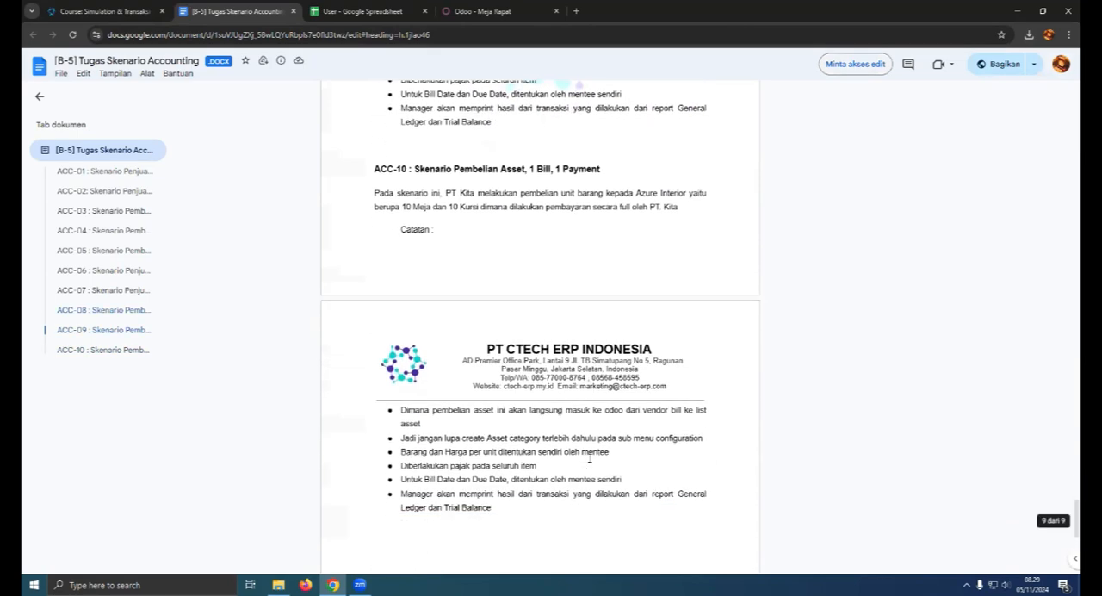
scroll(590, 457, "up", 3)
scroll(590, 457, "down", 5)
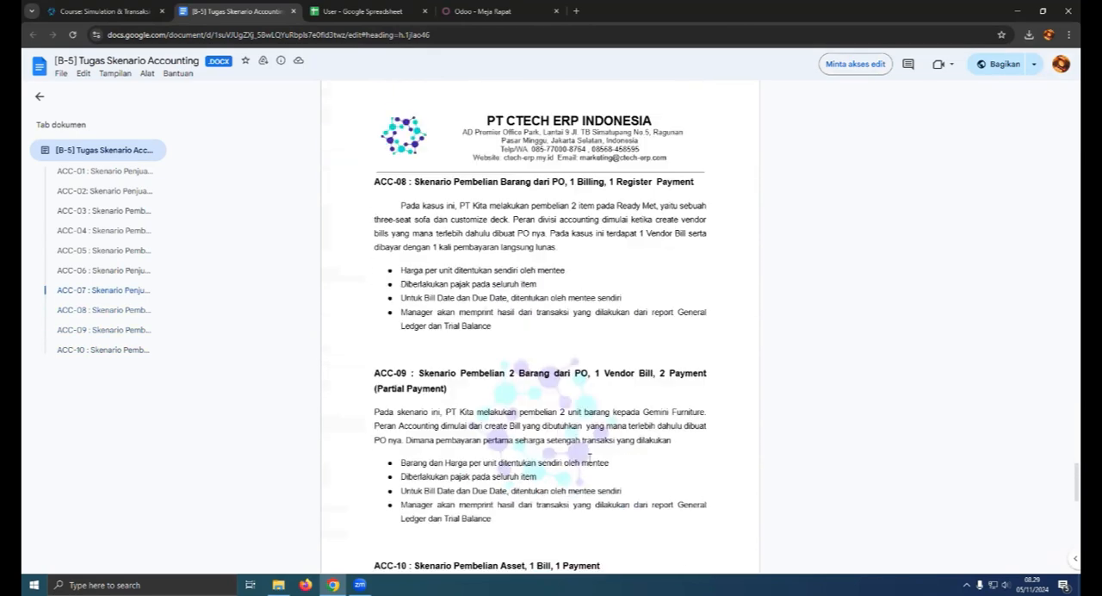
left_click(482, 11)
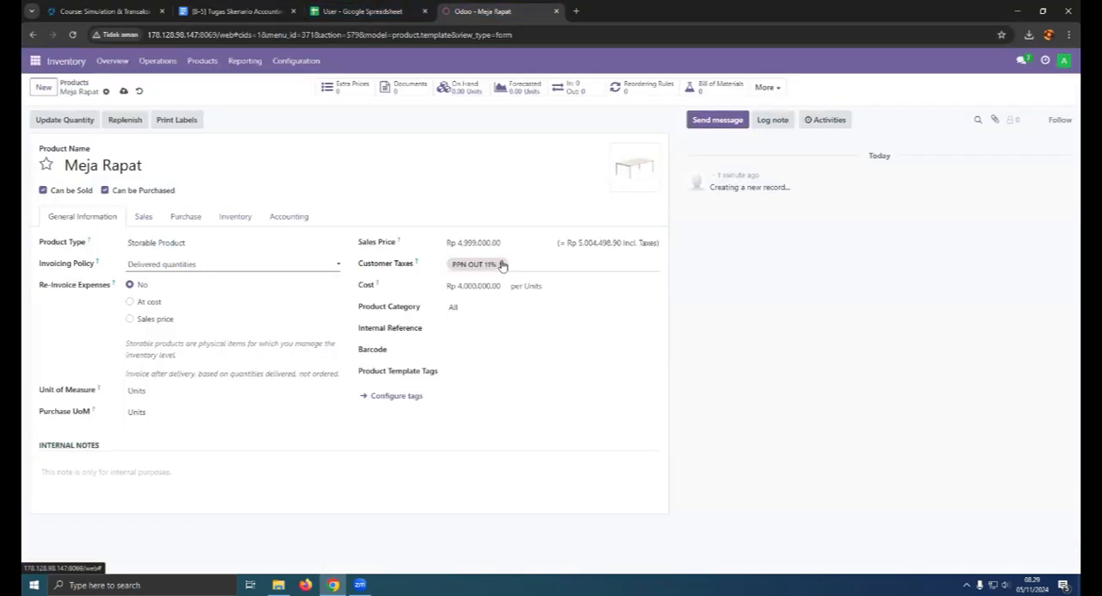
- Replace the Meja Rapat customer tax with PPH Pasal 4 ayat 2 10% and save the product
left_click(501, 266)
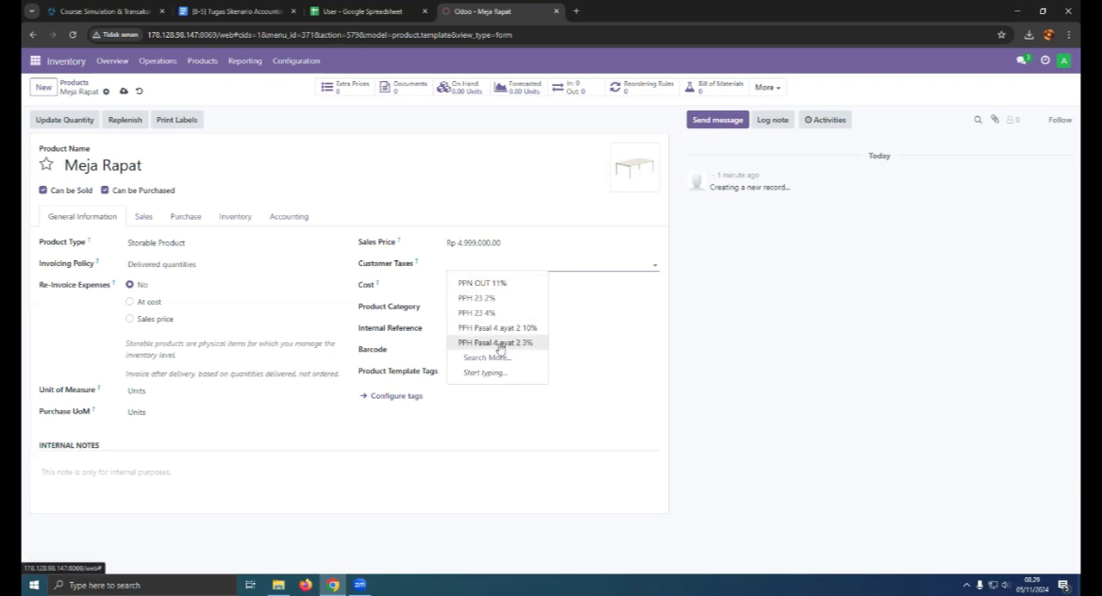
left_click(509, 343)
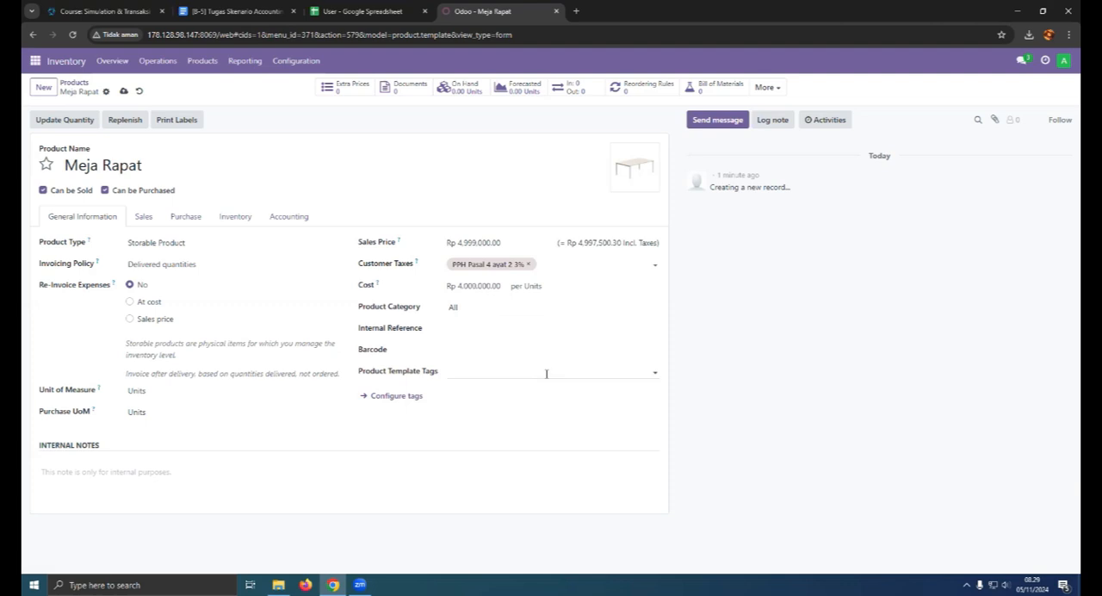
left_click(529, 264)
left_click(519, 266)
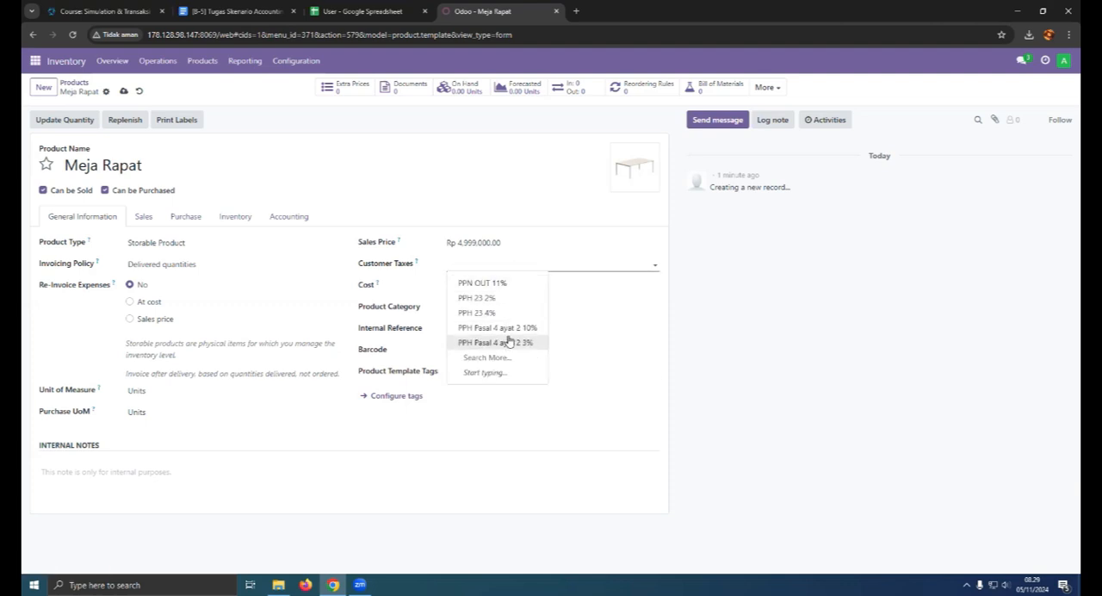
left_click(514, 328)
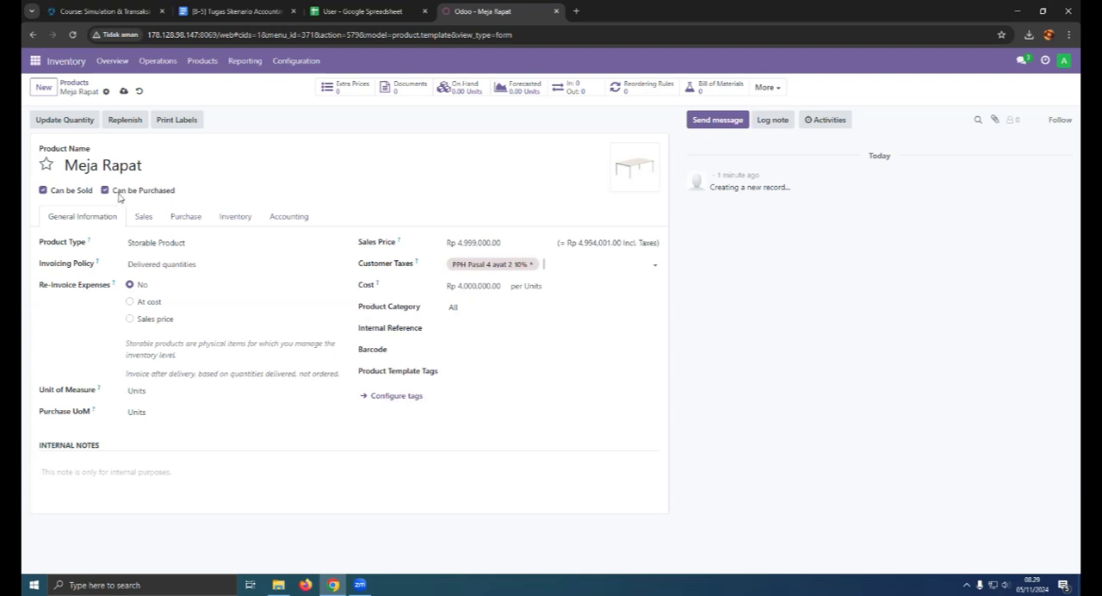
left_click(123, 90)
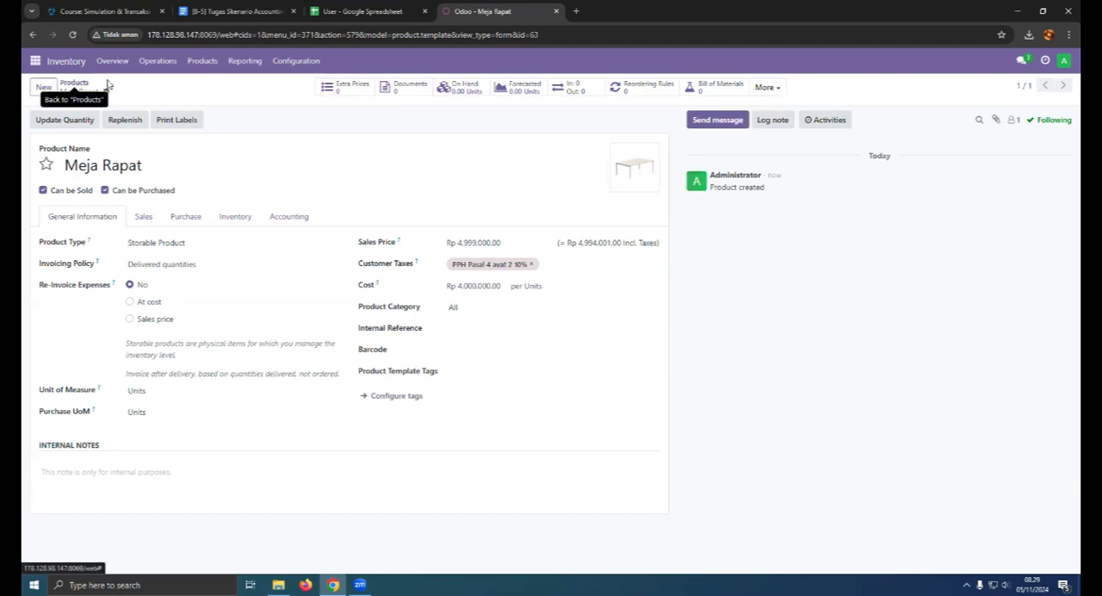
- Return to the product list and mark Meja Rapat as a favorite
left_click(74, 86)
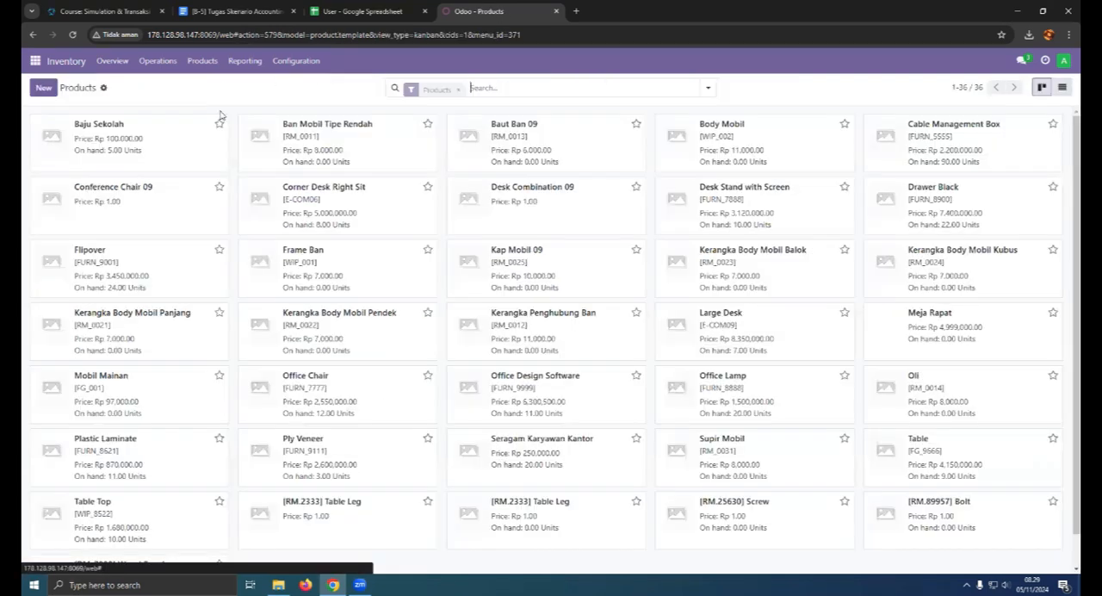
scroll(696, 400, "down", 1)
scroll(301, 422, "up", 1)
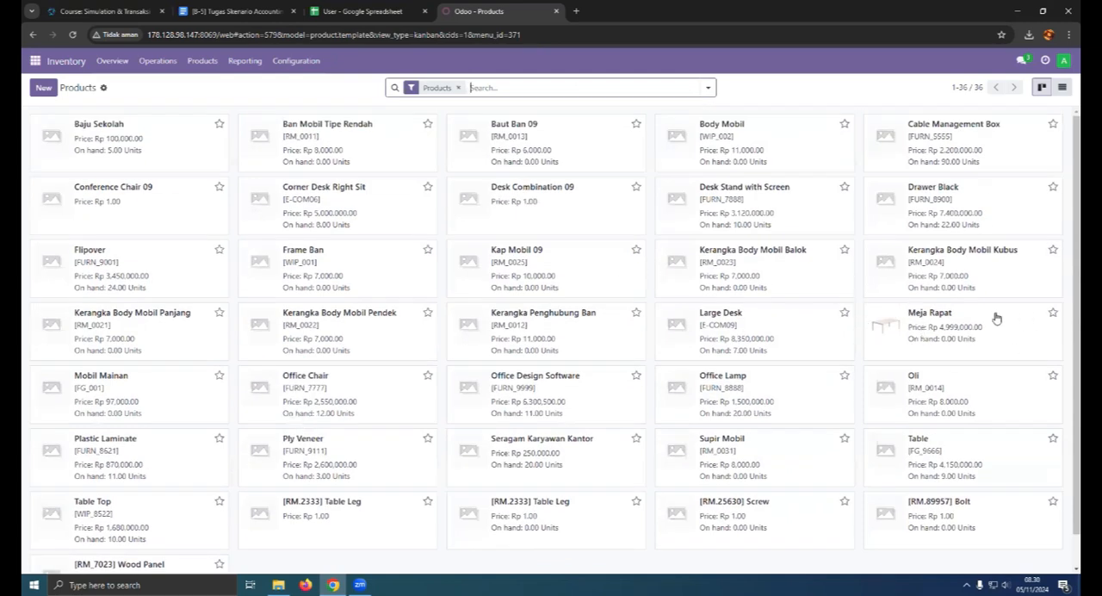
left_click(1052, 312)
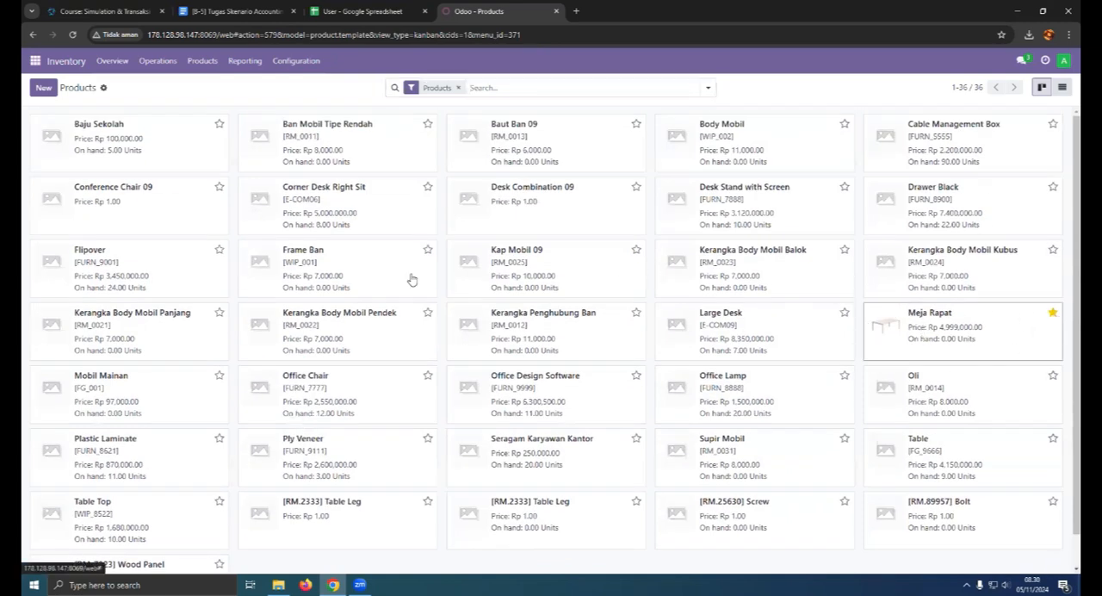
- Create a new product named Kursi Direktur and upload the black office chair picture as its image
left_click(44, 89)
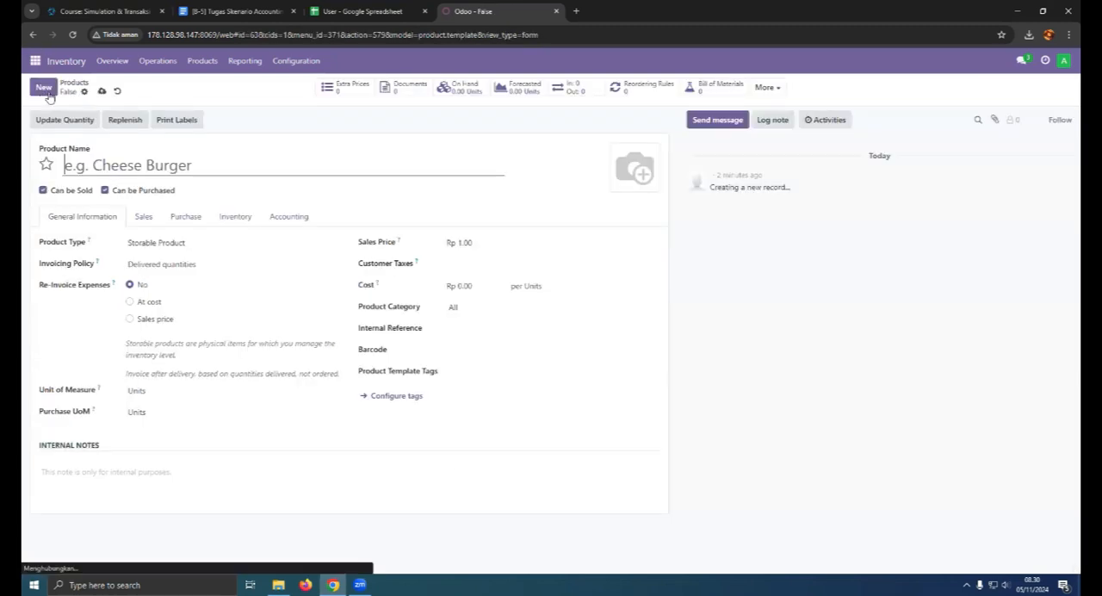
type("Kursi Ra[at")
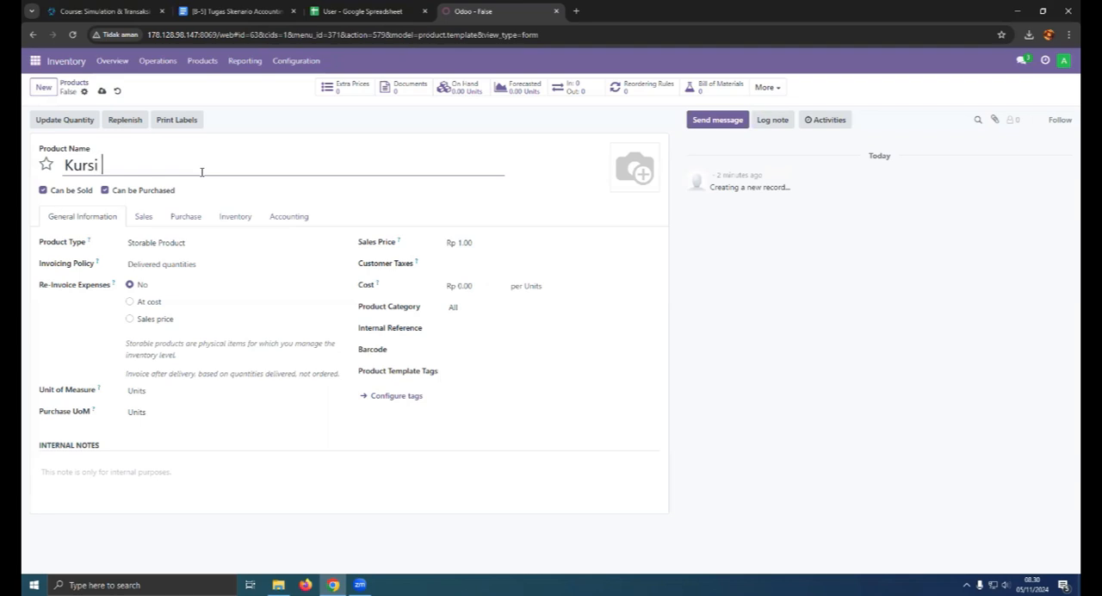
key("BackSpace")
key("BackSpace")
key("BackSpace")
key("BackSpace")
key("BackSpace")
type("Direktur")
left_click(618, 183)
double_click(424, 226)
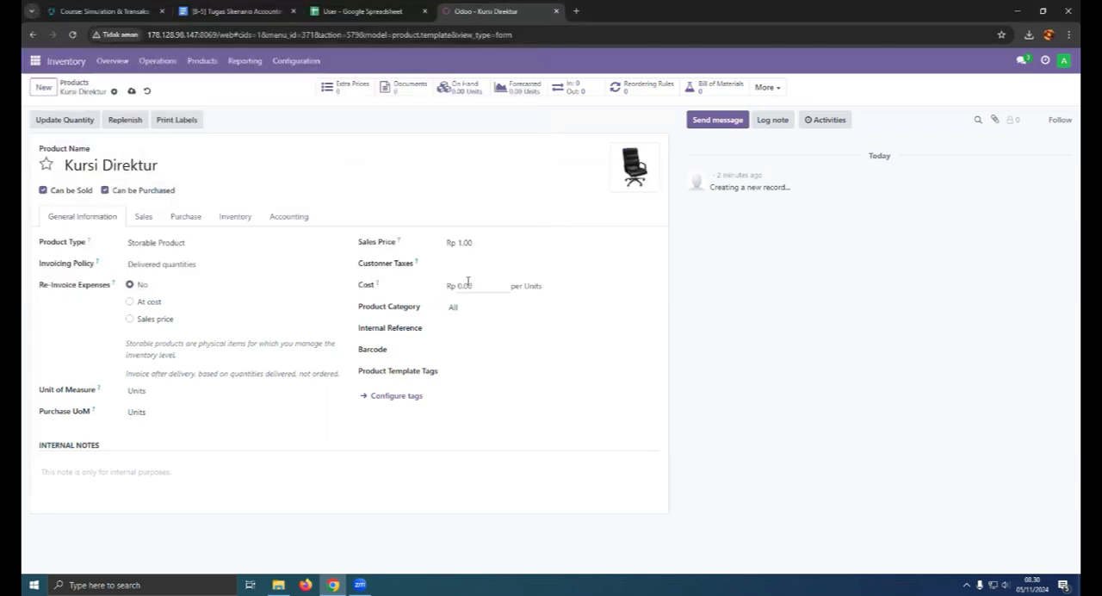
- Set the Kursi Direktur product's cost to Rp 2,000,000 and its sales price to Rp 2,900,000
left_click(477, 281)
type("2000000")
left_click(483, 243)
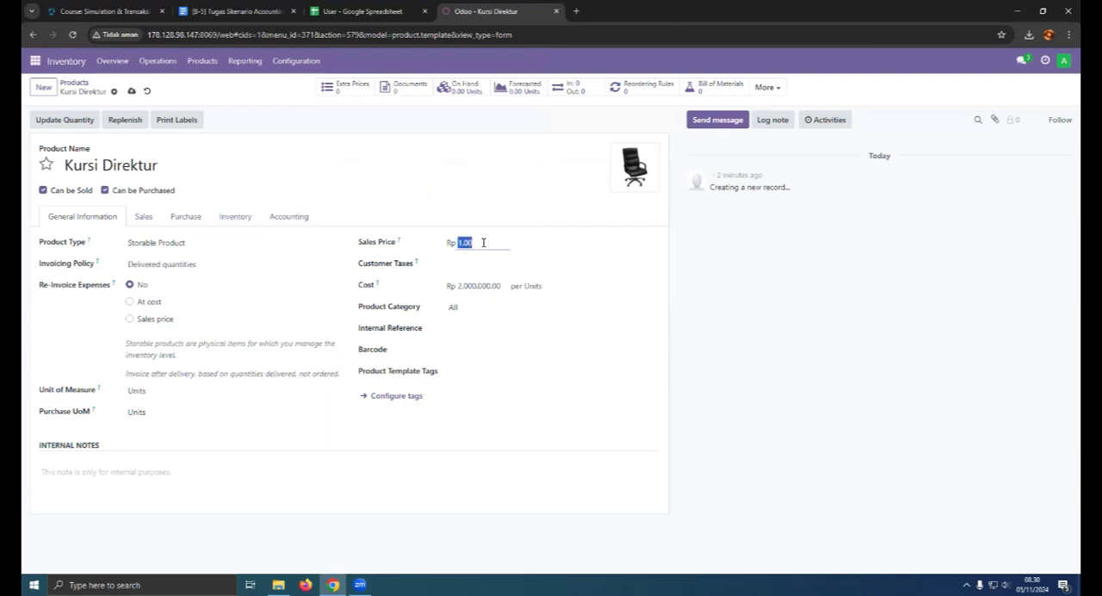
type("2")
type("9,")
type("000,000")
key("Tab")
key("BackSpace")
key("BackSpace")
- Add the customer tax PPH Pasal 4 ayat 2 10% to Kursi Direktur, keeping Storable Product and Delivered quantities selected
left_click(477, 267)
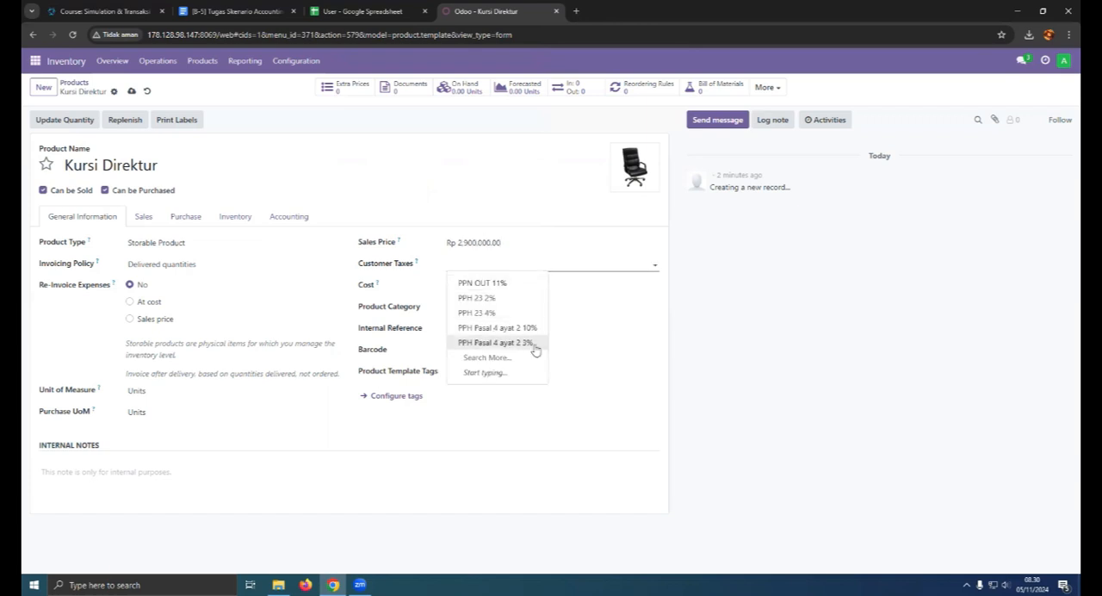
left_click(534, 331)
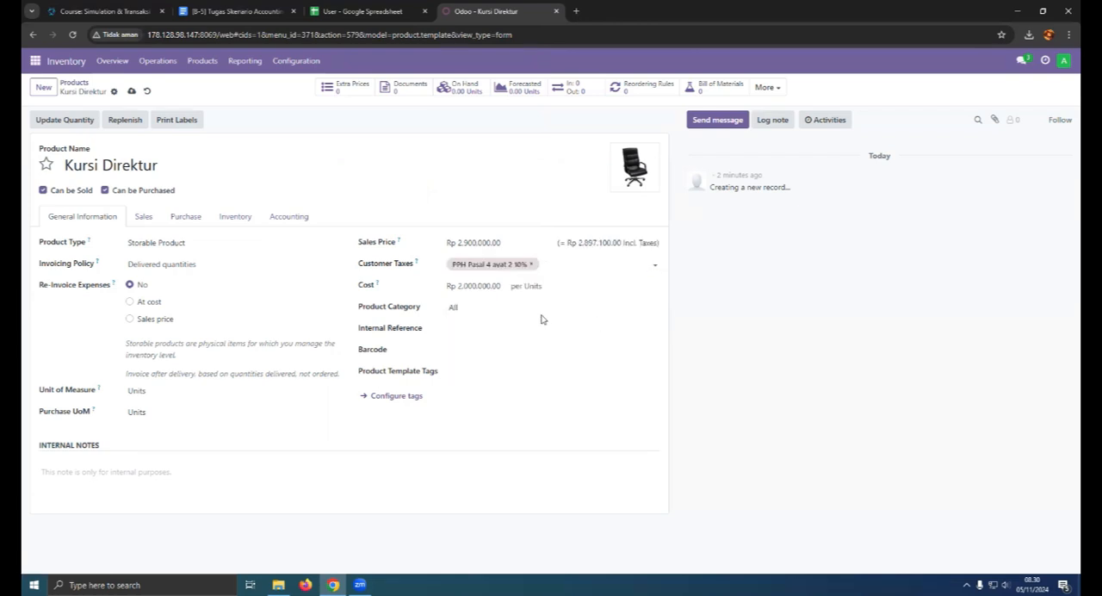
left_click(152, 245)
left_click(162, 293)
left_click(172, 264)
left_click(142, 290)
- Review the unit of measure, purchase unit and product tag options for Kursi Direktur, including the tag configuration page
left_click(155, 390)
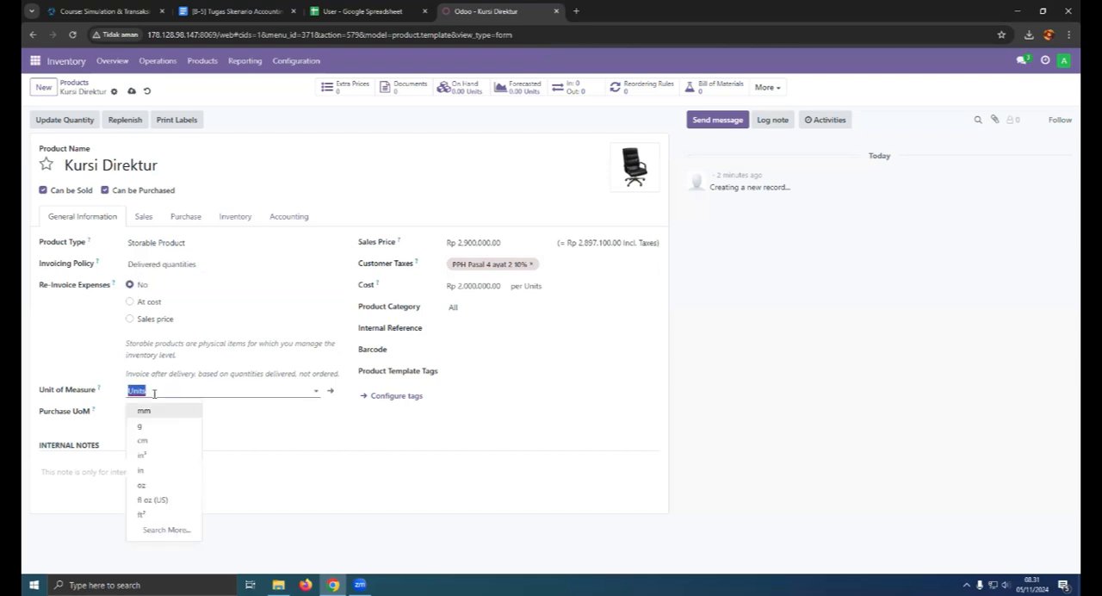
left_click(161, 393)
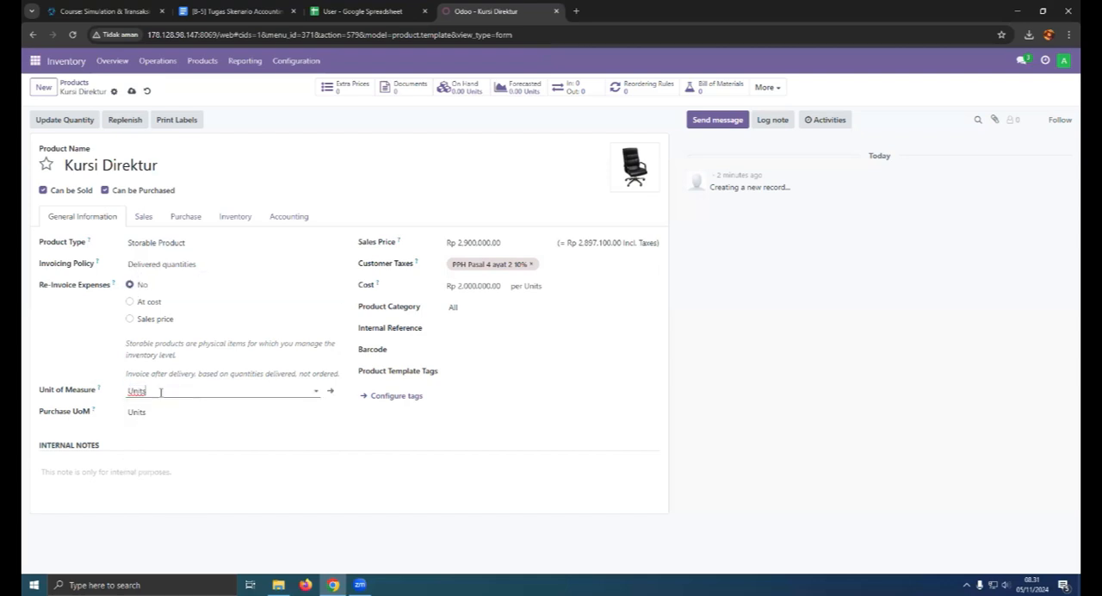
left_click(161, 412)
left_click(161, 412)
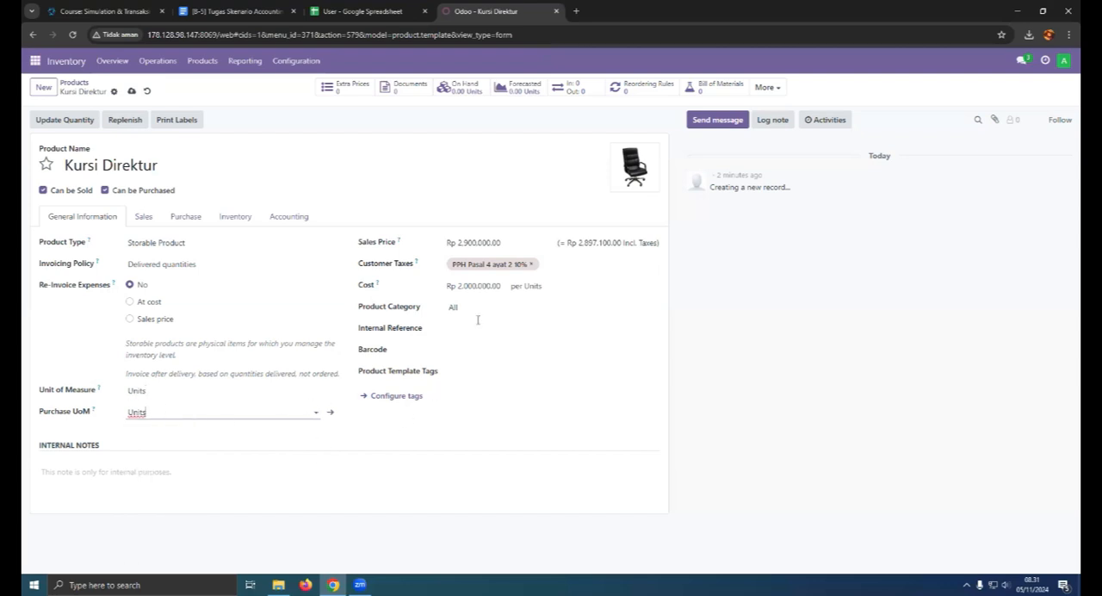
left_click(460, 372)
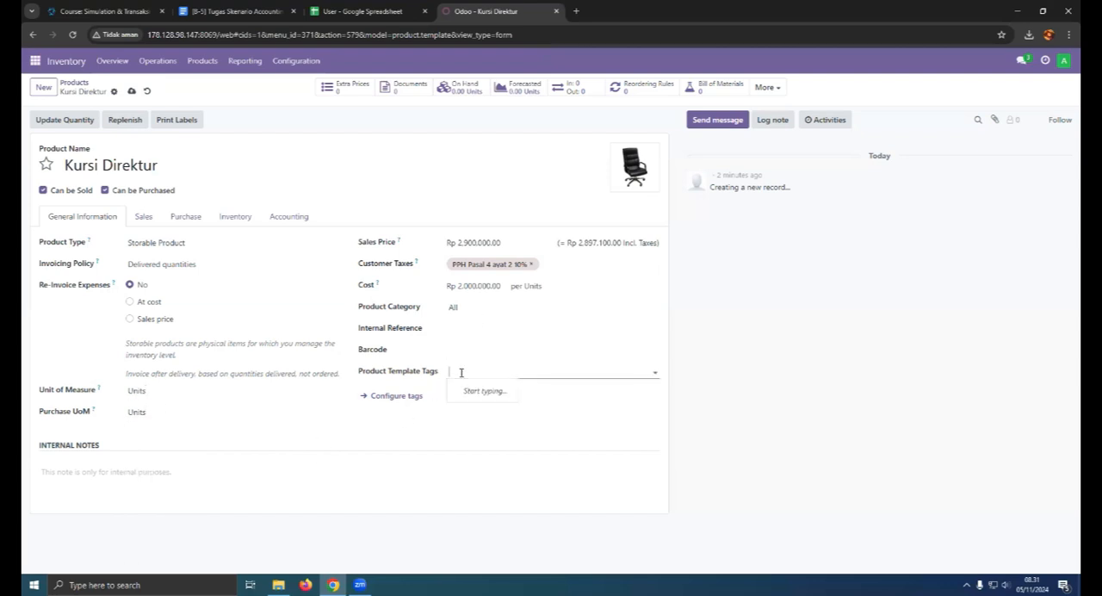
left_click(654, 368)
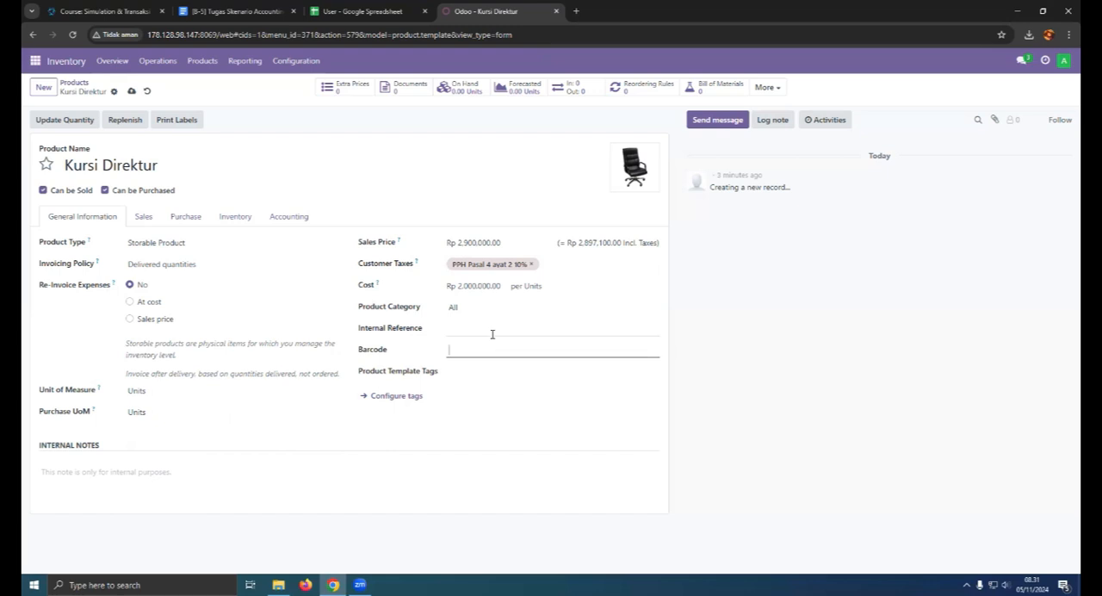
left_click(478, 367)
left_click(409, 396)
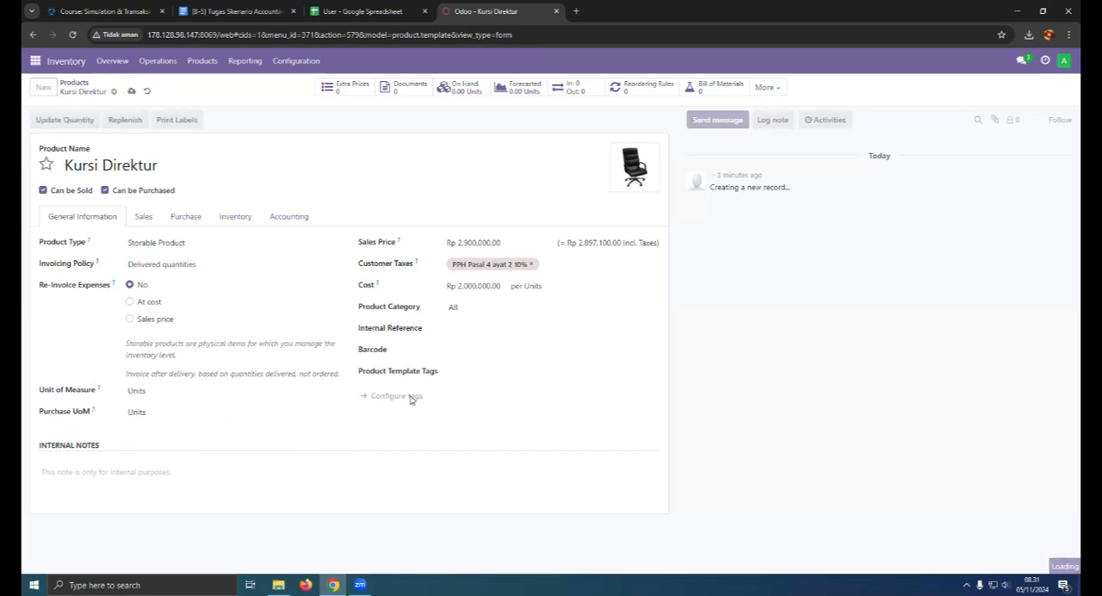
left_click(33, 35)
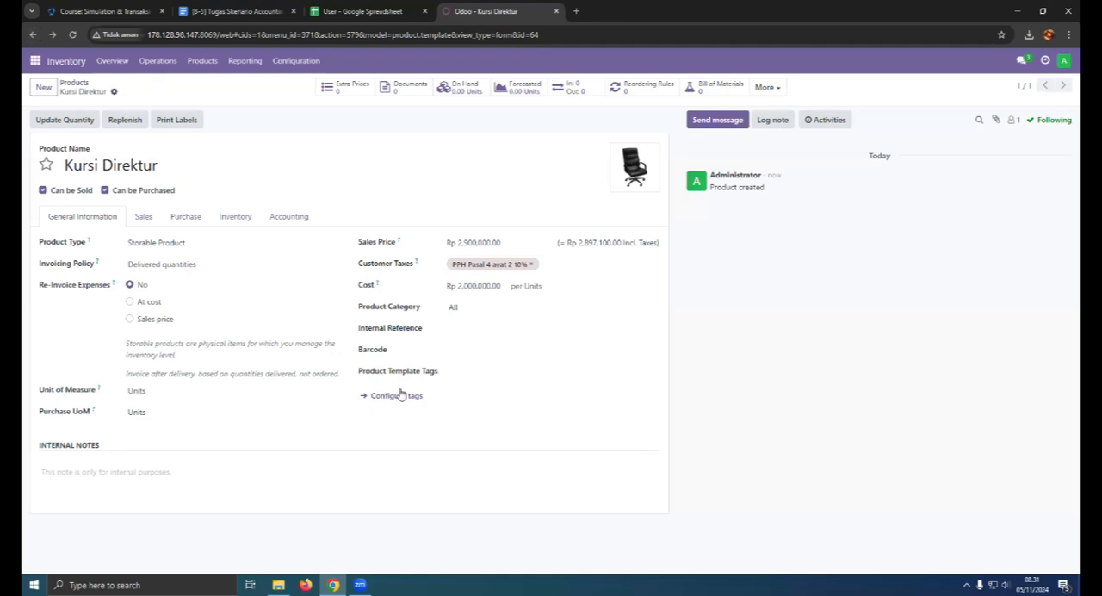
- Return to the product list, mark Kursi Direktur as a favorite and reload the page
left_click(74, 83)
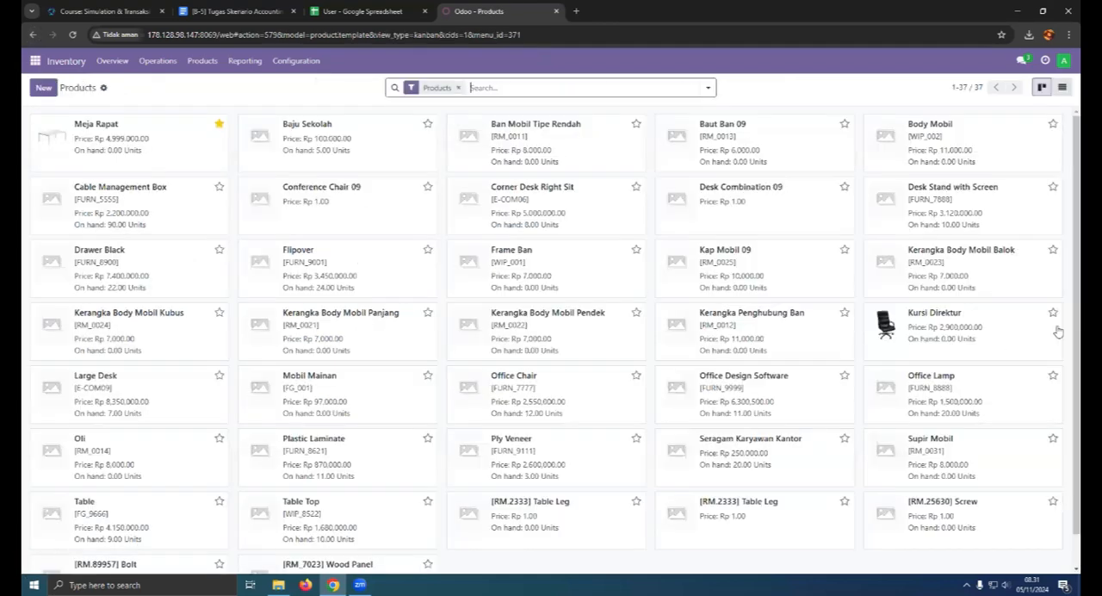
left_click(72, 34)
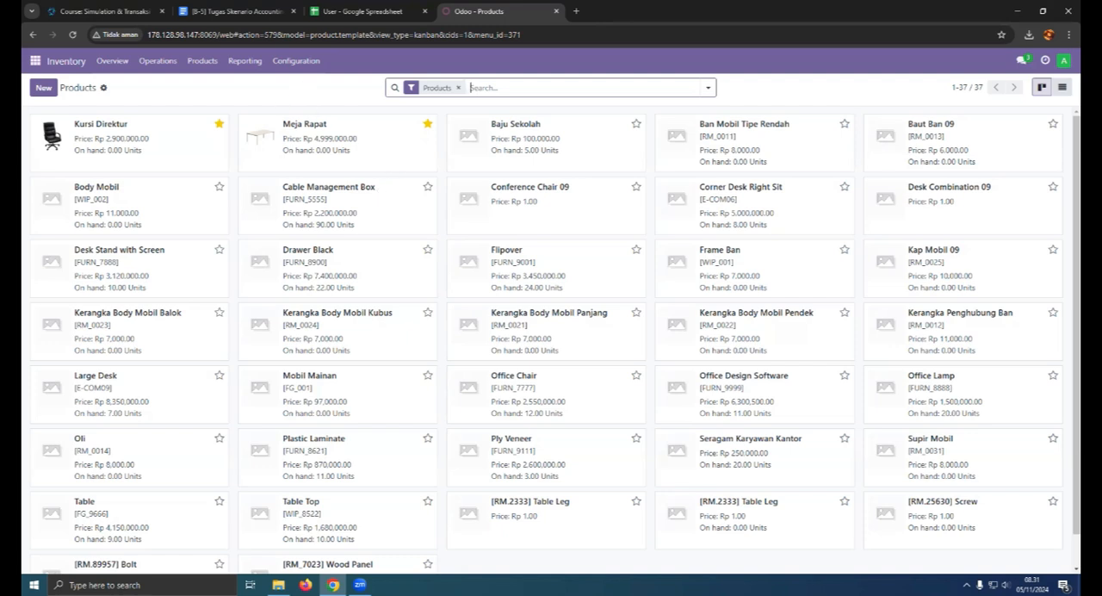
left_click(360, 585)
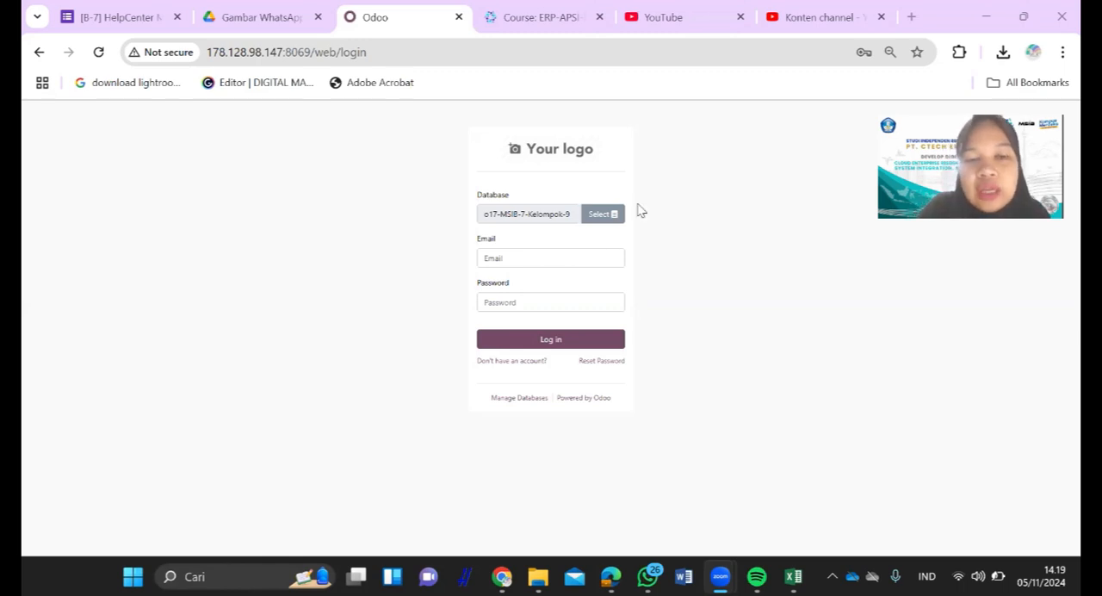
- Log in to the o17-MSIB-7-Kelompok-9 database by entering the user's login ID and account password
left_click(589, 255)
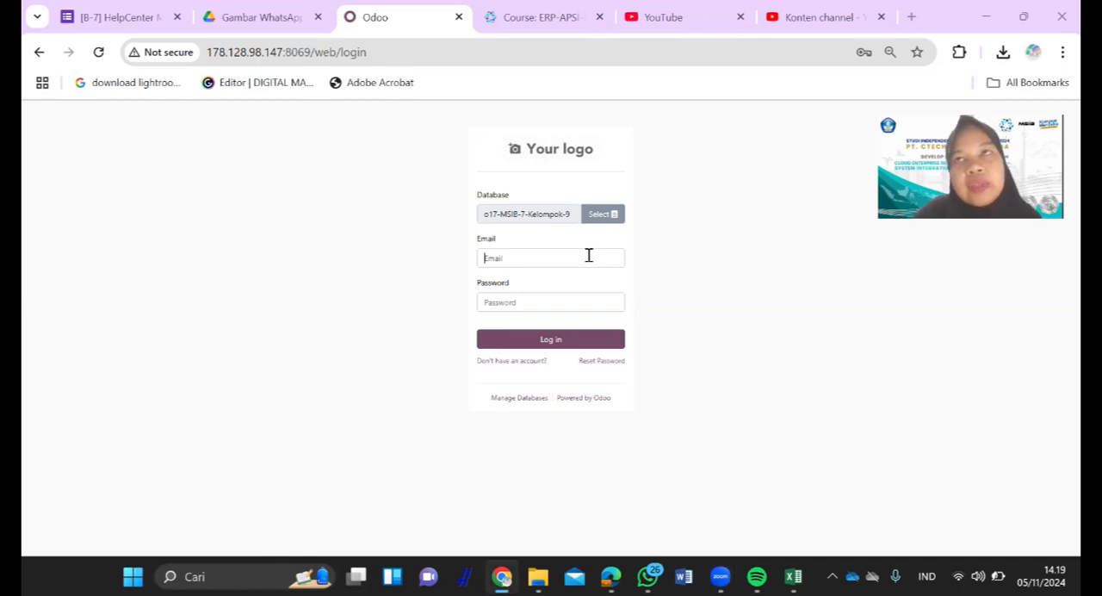
left_click(589, 255)
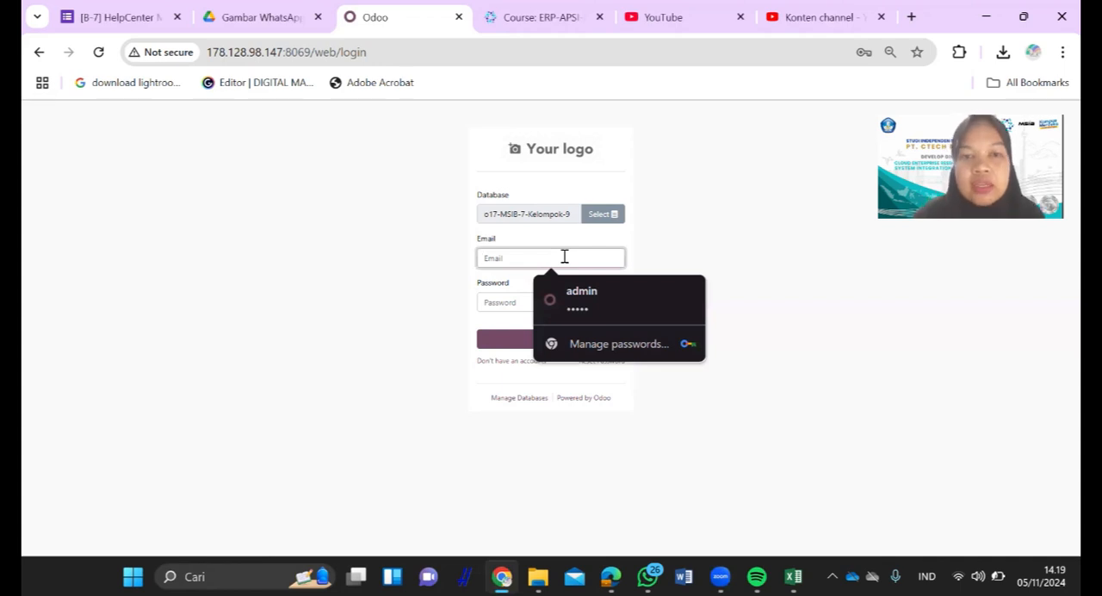
type("cp2")
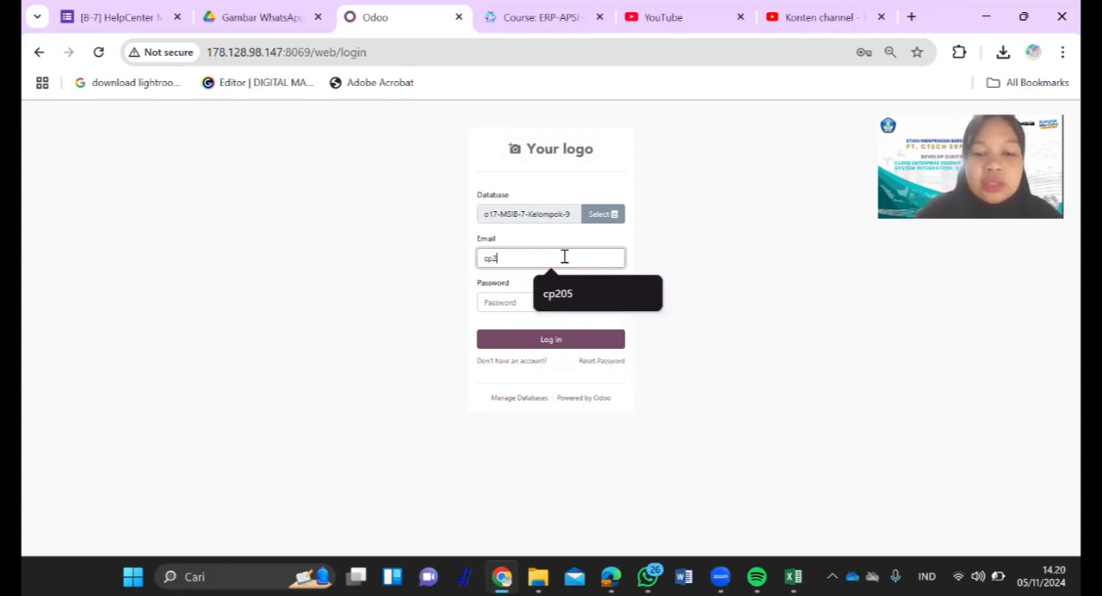
type("05")
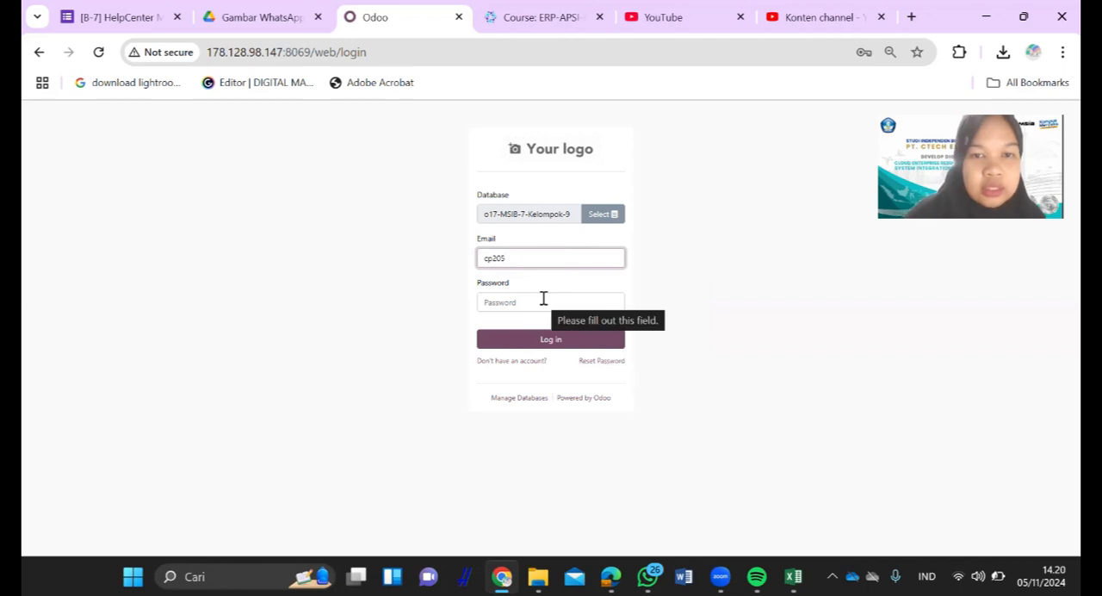
left_click(532, 304)
type("12")
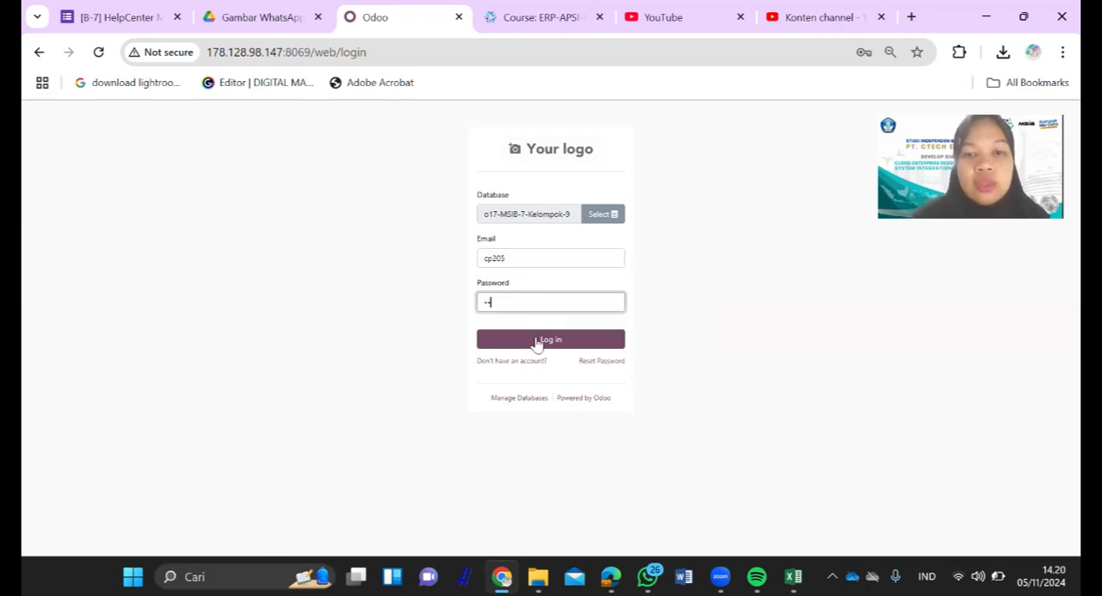
left_click(535, 343)
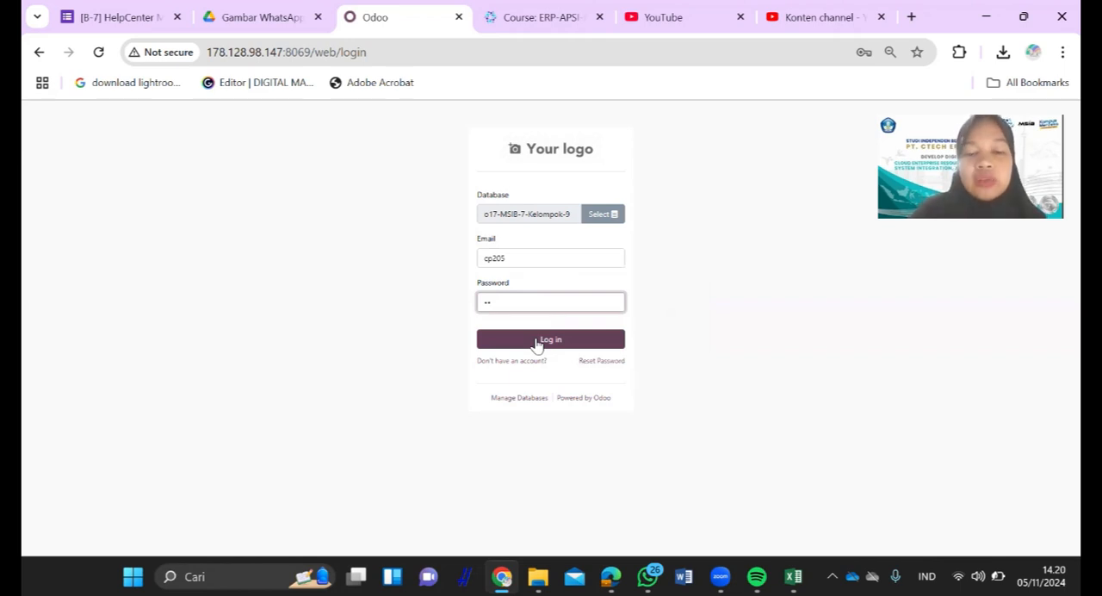
- Submit the login and open the vendor list in the Purchase app
left_click(536, 342)
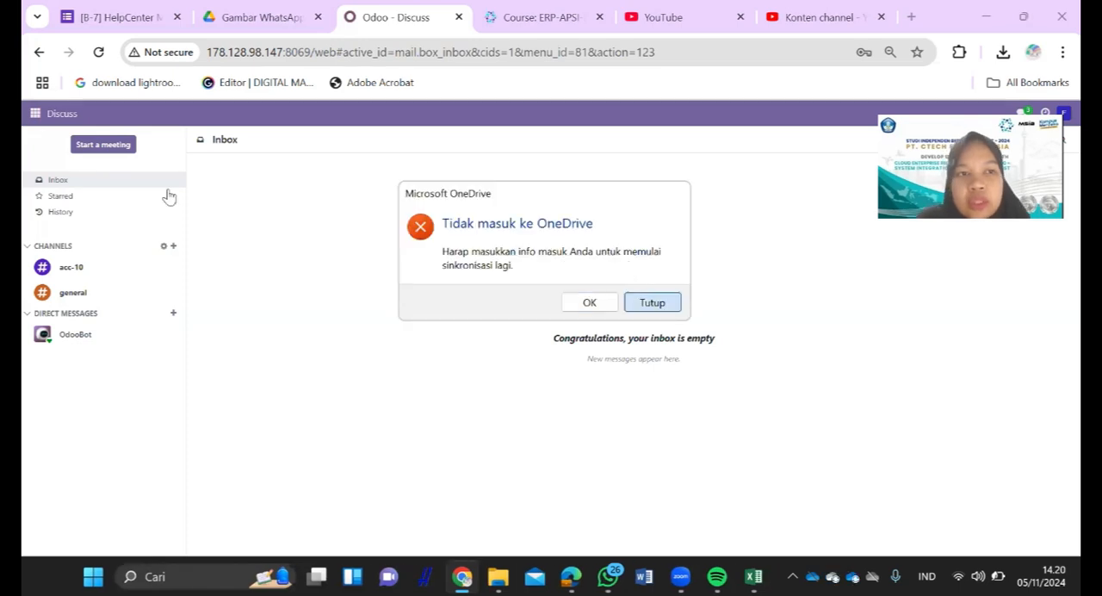
left_click(43, 116)
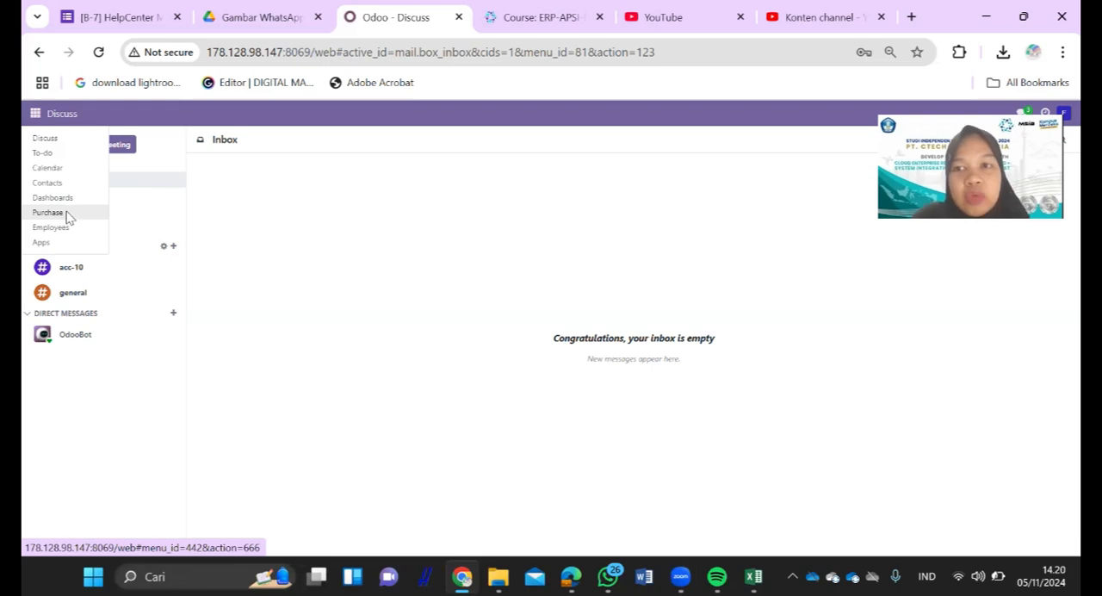
left_click(67, 214)
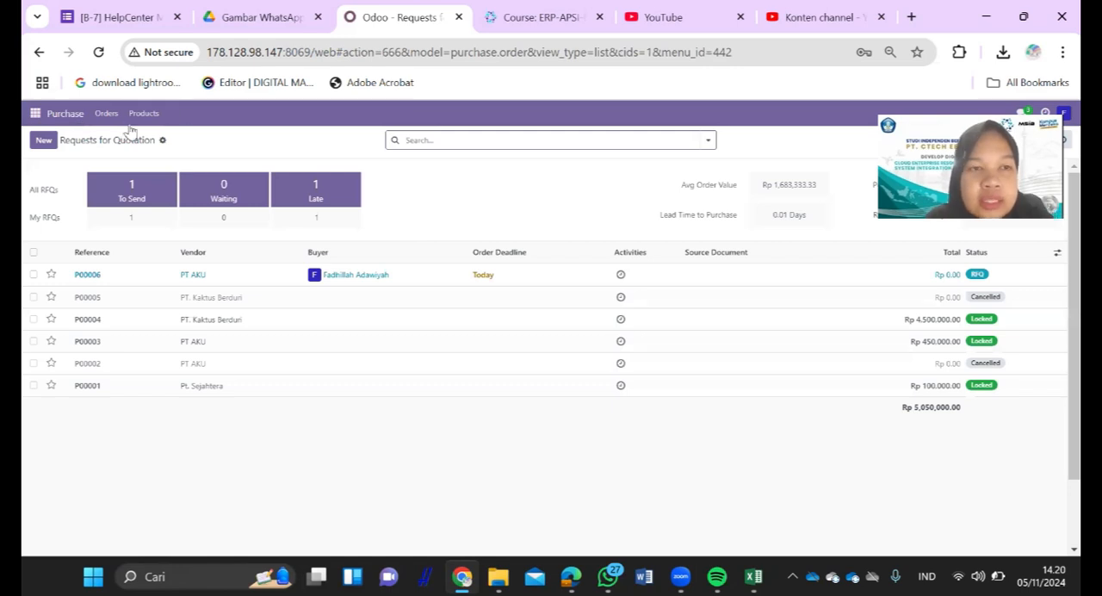
left_click(112, 120)
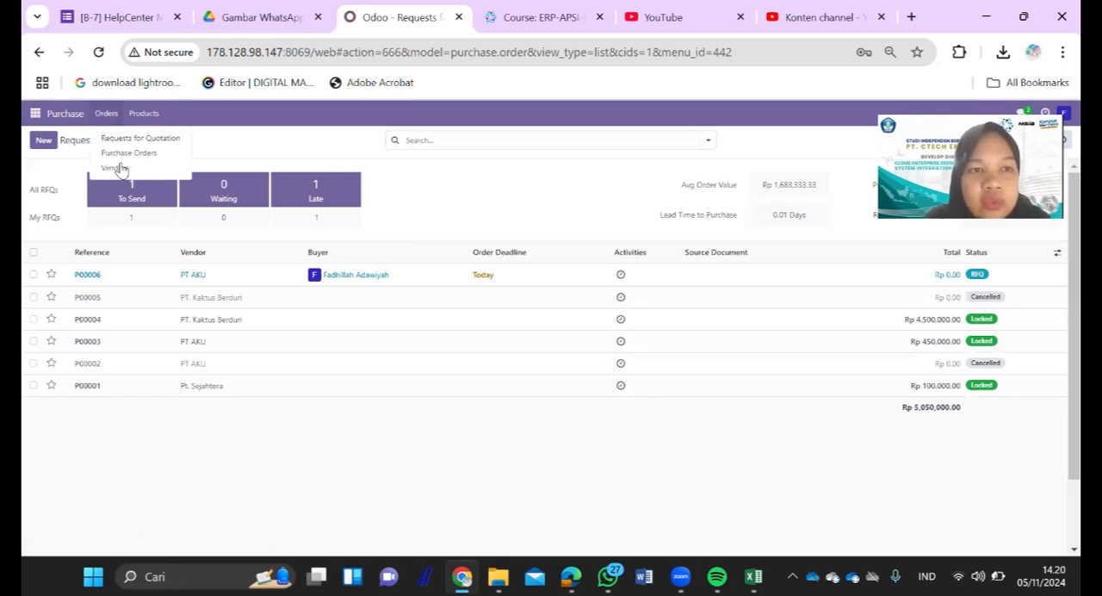
left_click(122, 169)
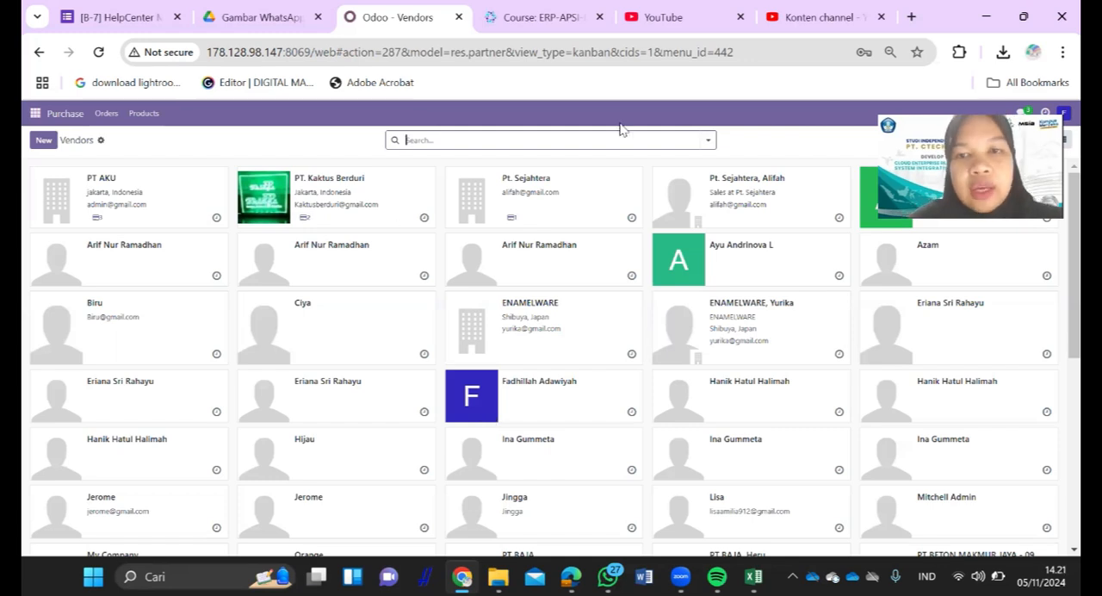
- Create a new company vendor named PT SIAPSIAGA, using the vendor data in the Excel sheet
left_click(43, 140)
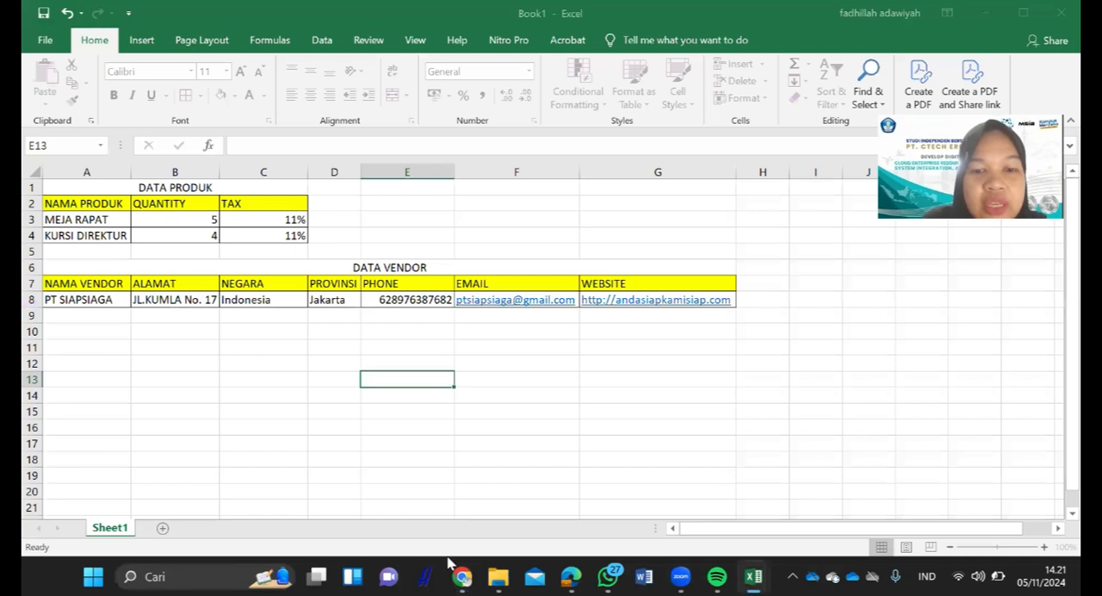
mouse_move(457, 570)
left_click(463, 536)
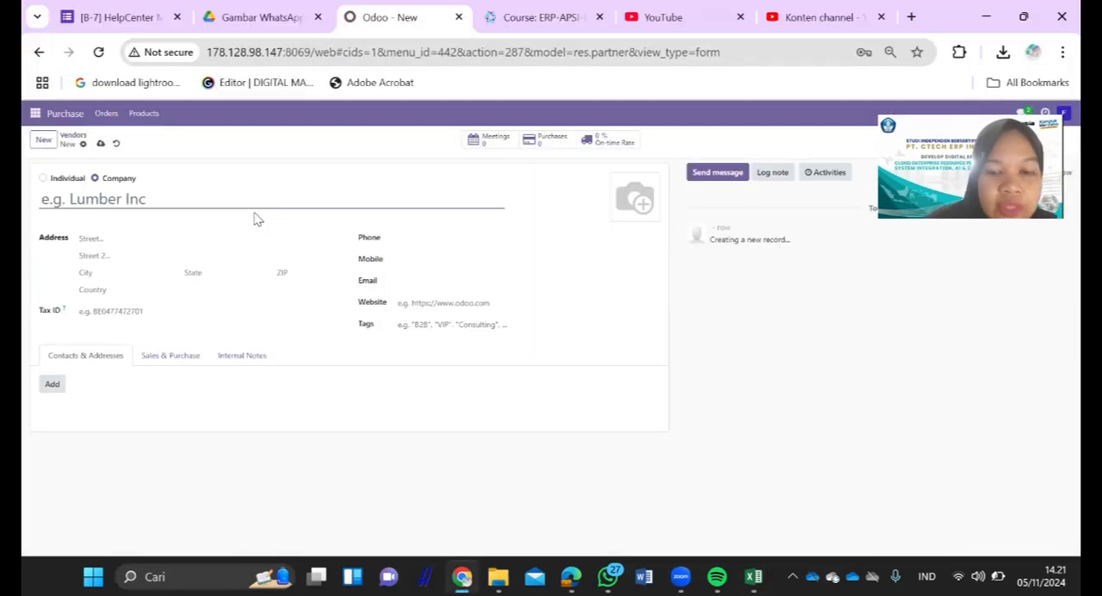
type("PT SIAPSIAGA")
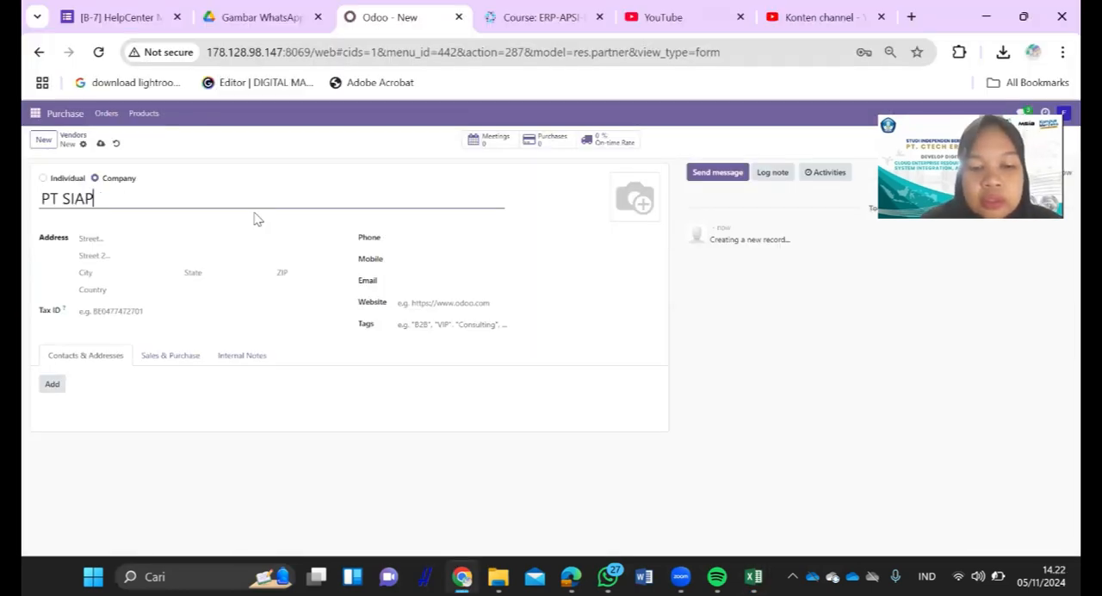
- Fill in the vendor's street address from the ALAMAT column of the Excel vendor data
left_click(135, 238)
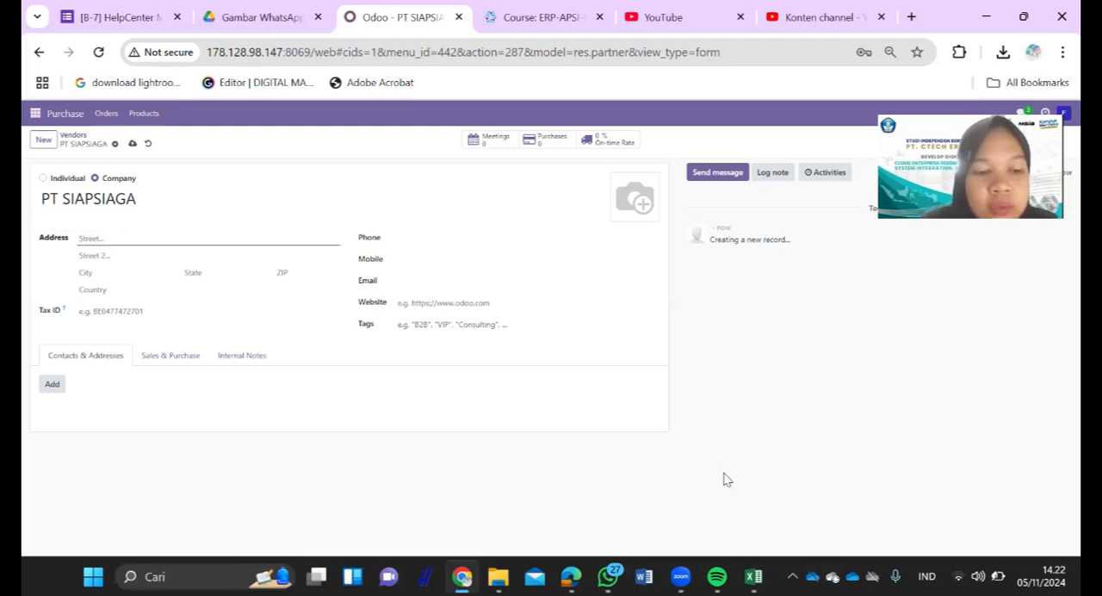
key("alt+Tab")
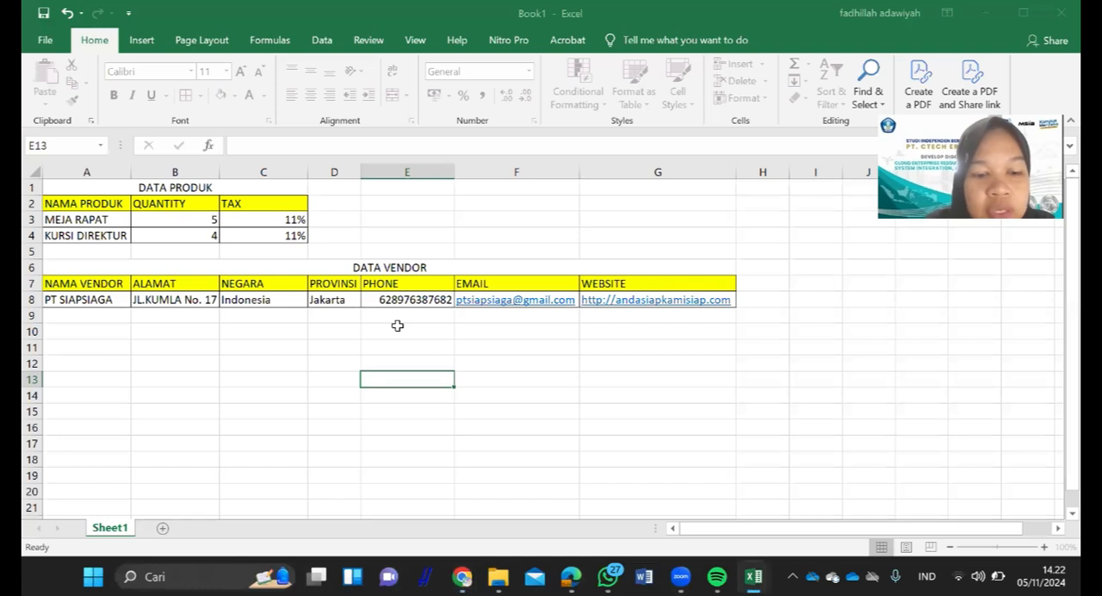
key("alt+Tab")
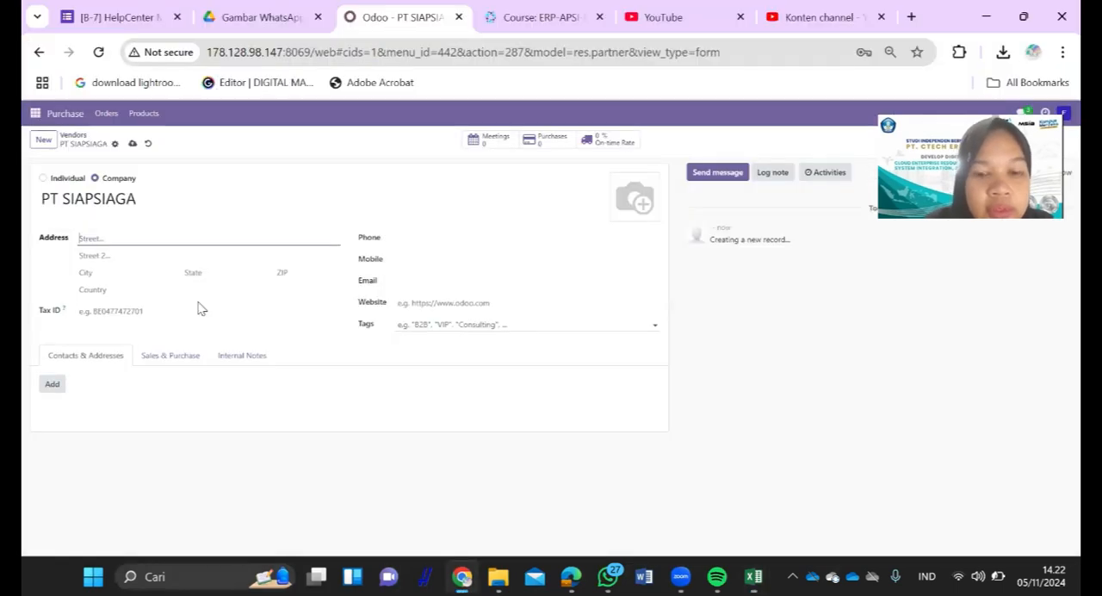
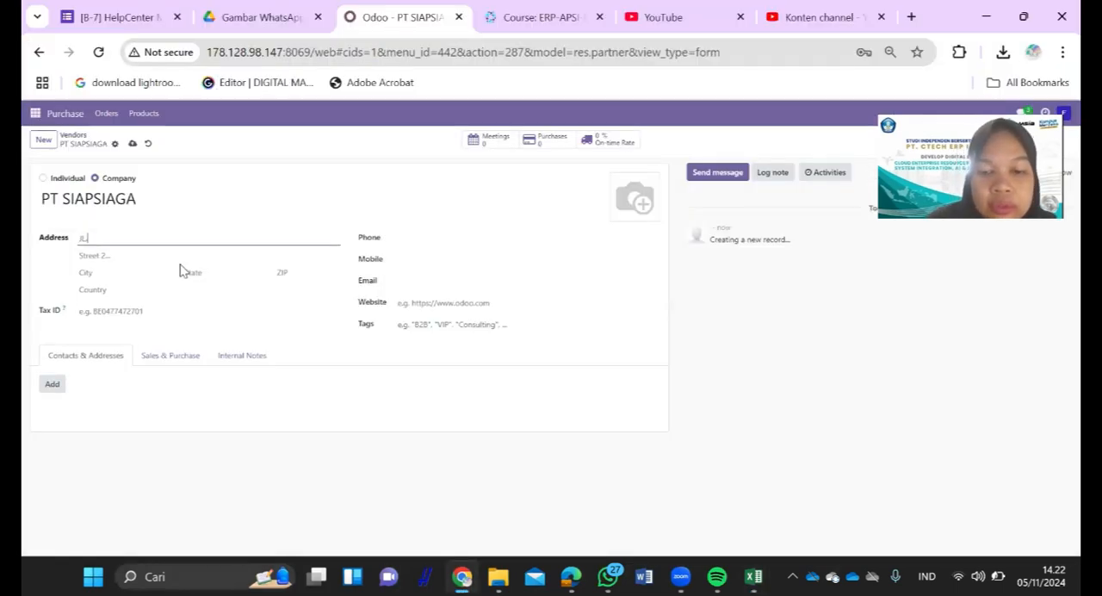
- Check the Excel vendor data and set the vendor's country to Indonesia
left_click(137, 271)
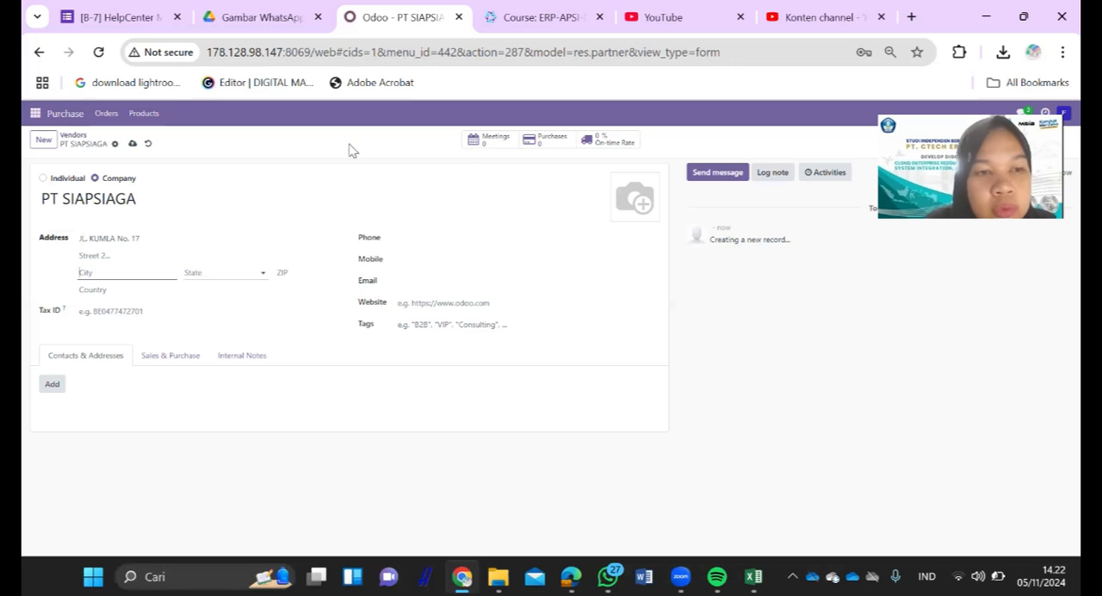
key("super+Tab")
left_click(399, 148)
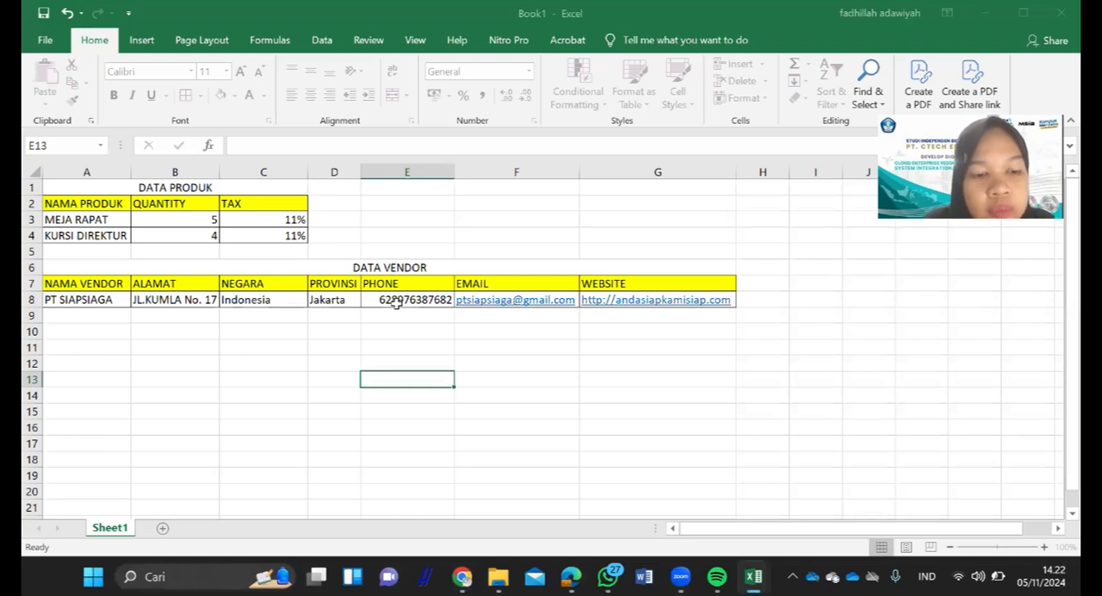
key("alt+Tab")
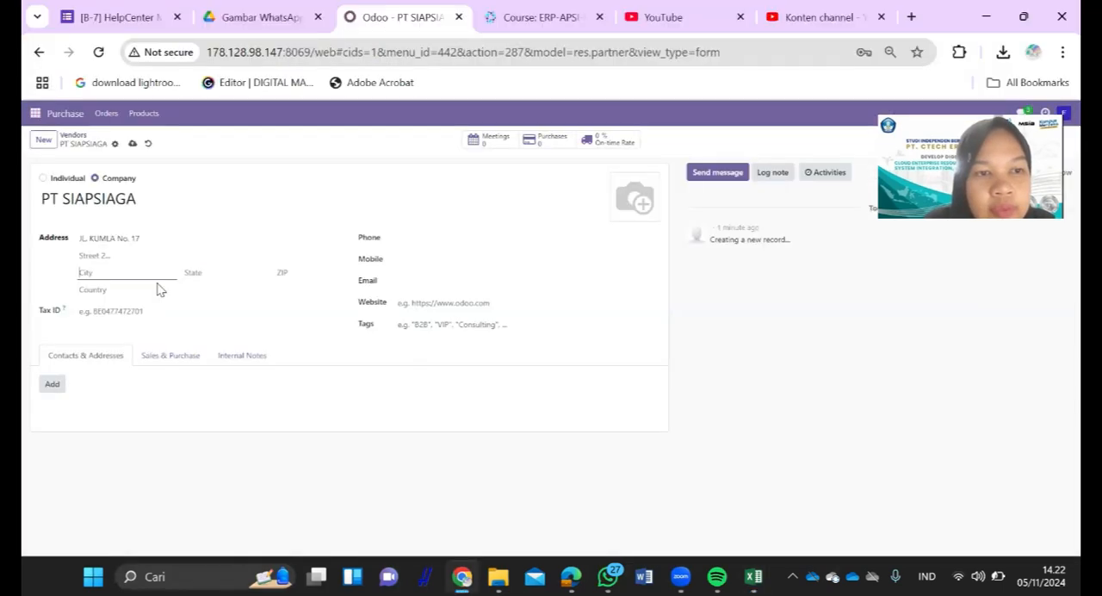
left_click(125, 290)
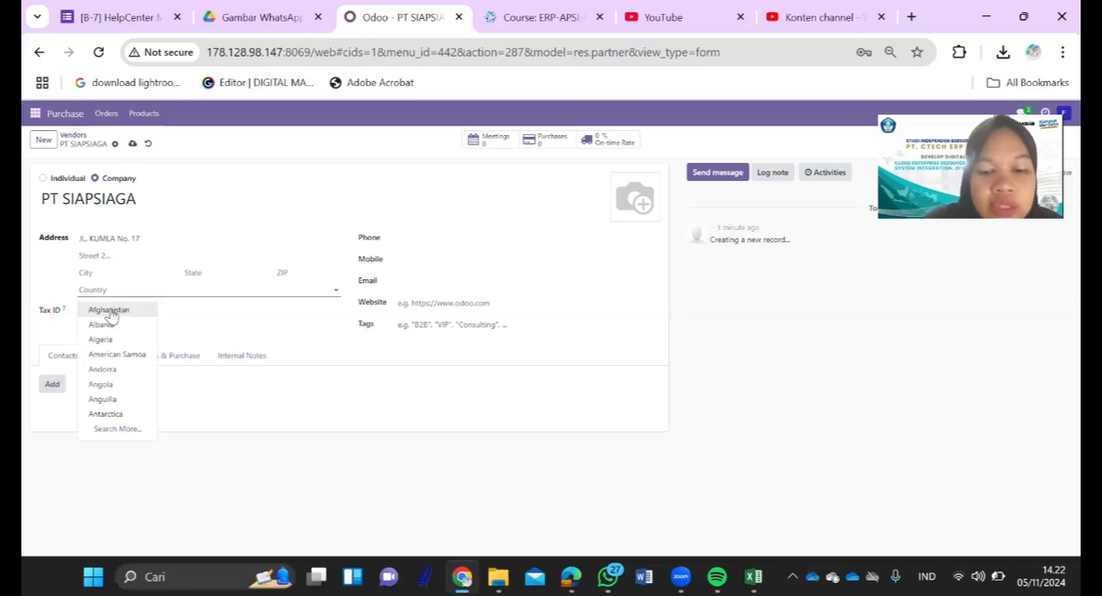
type("in")
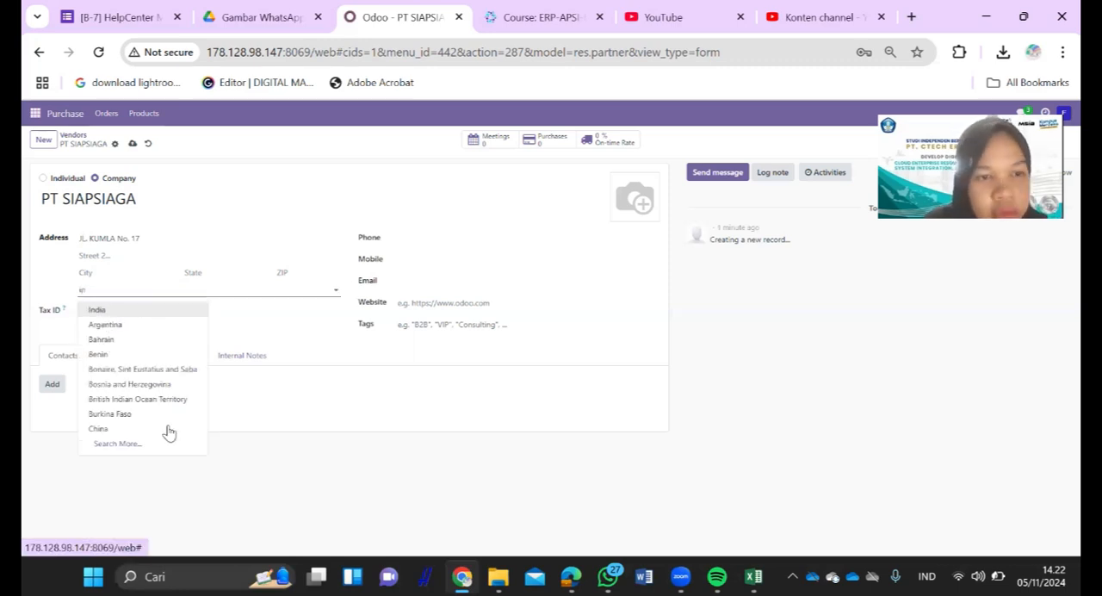
key("Down")
key("Down")
key("Down")
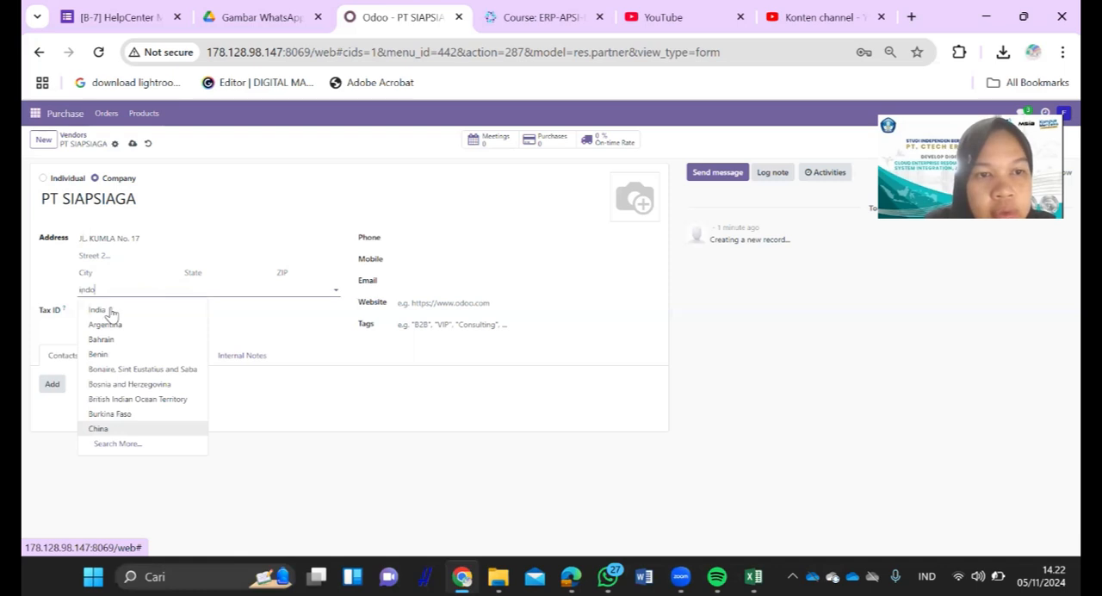
type("do")
key("Return")
- Set the vendor's city to Jakarta, written with a capital J, and the state to Jakarta (ID)
left_click(128, 274)
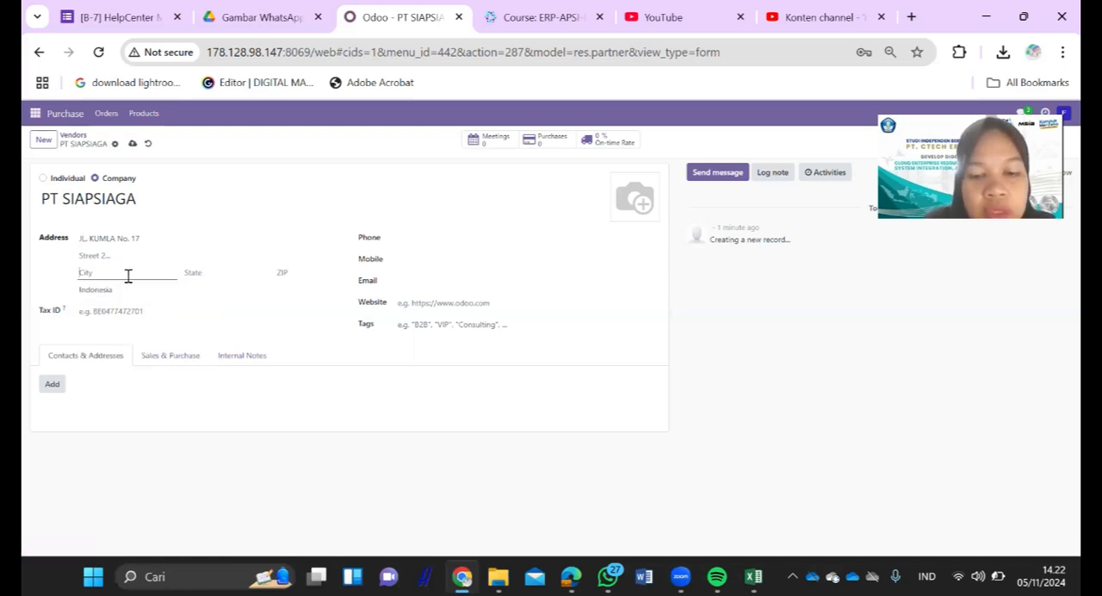
type("jaka")
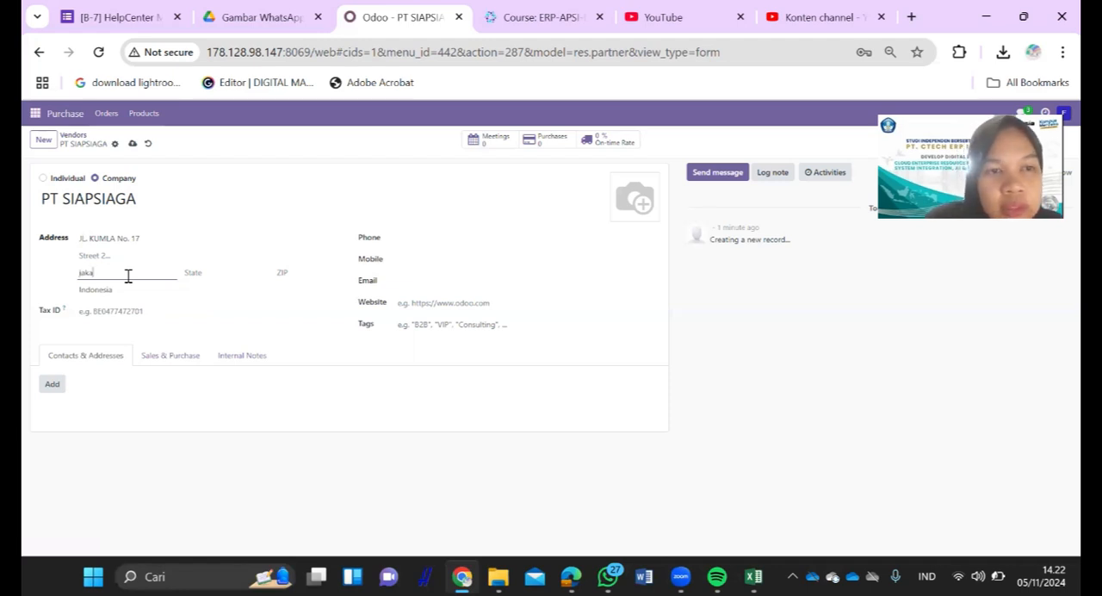
type("rta")
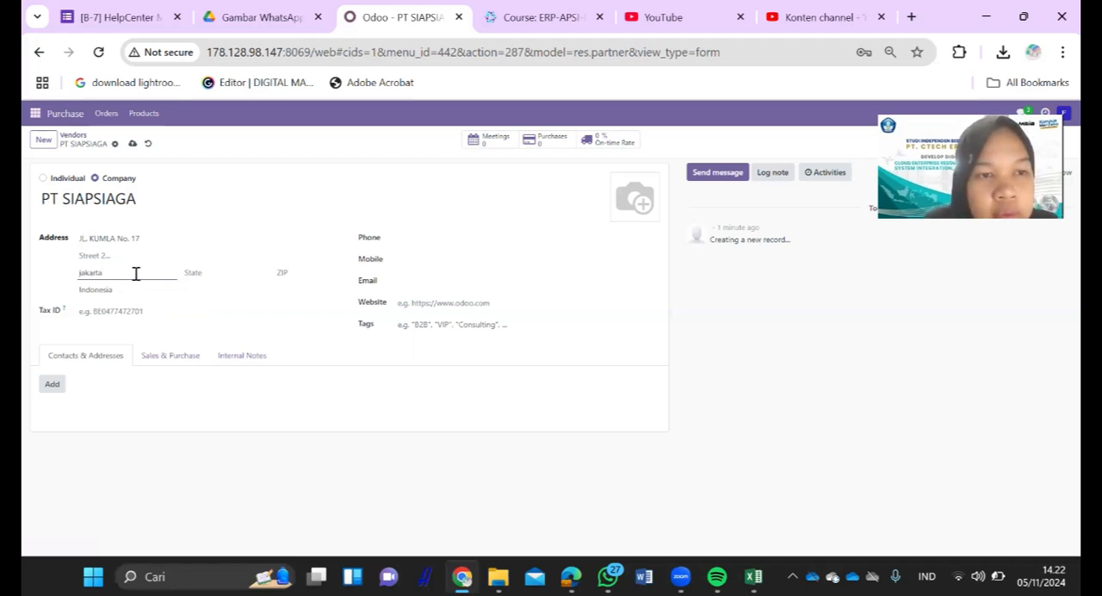
key("ctrl+a")
type("Jakarta")
left_click(220, 276)
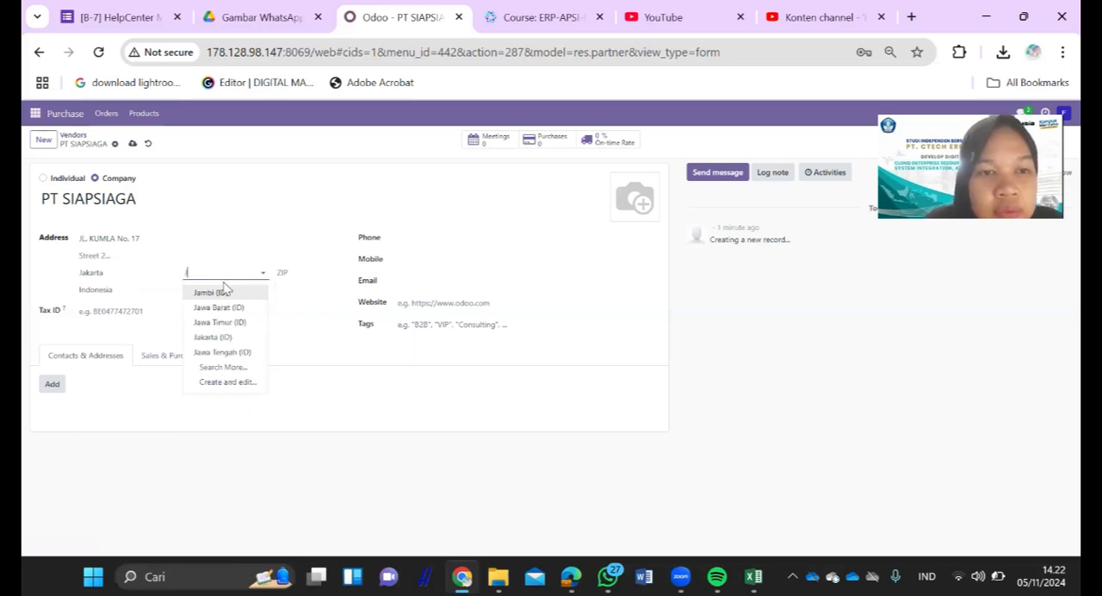
type("Jaka")
left_click(228, 293)
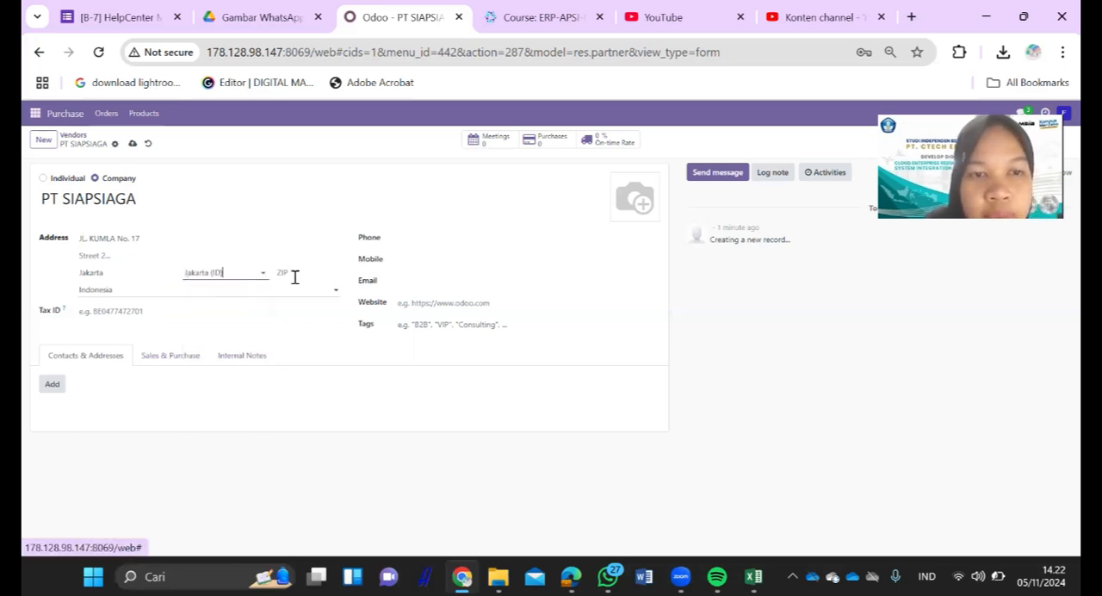
left_click(408, 263)
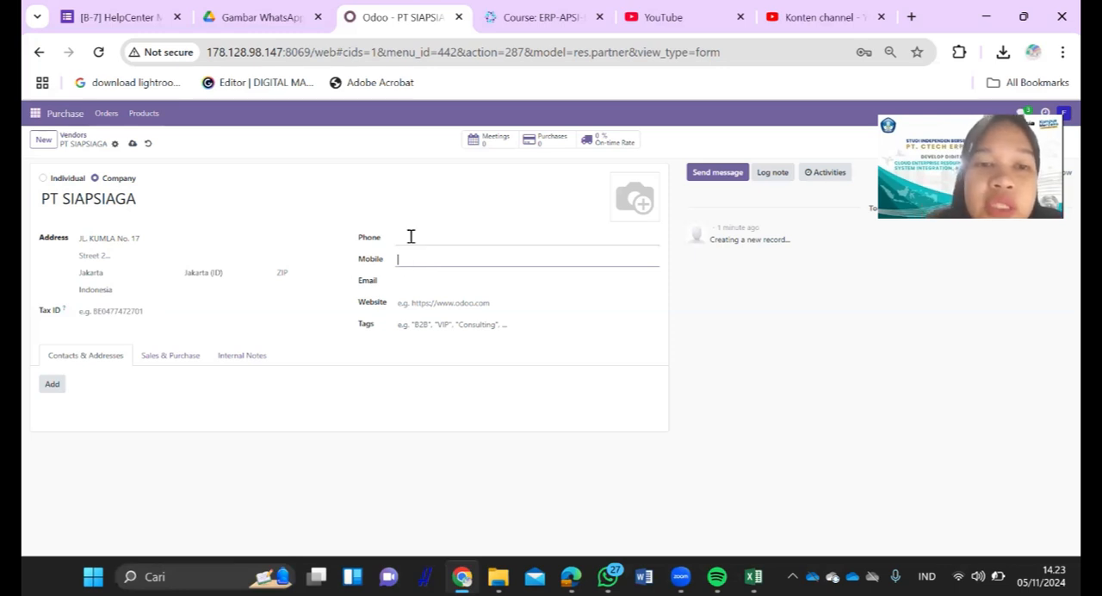
left_click(410, 236)
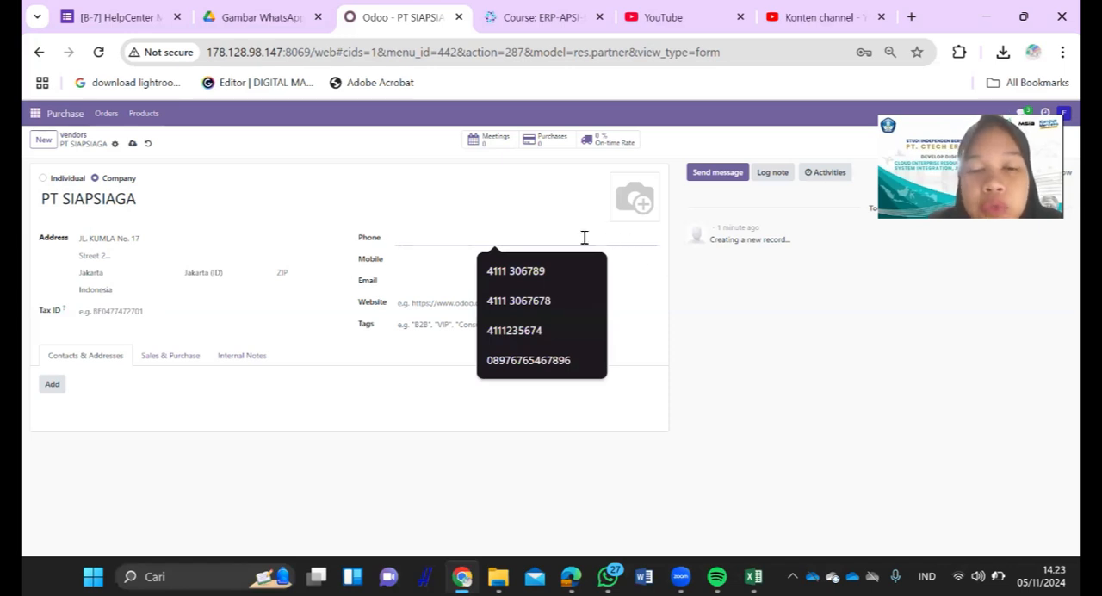
left_click(424, 256)
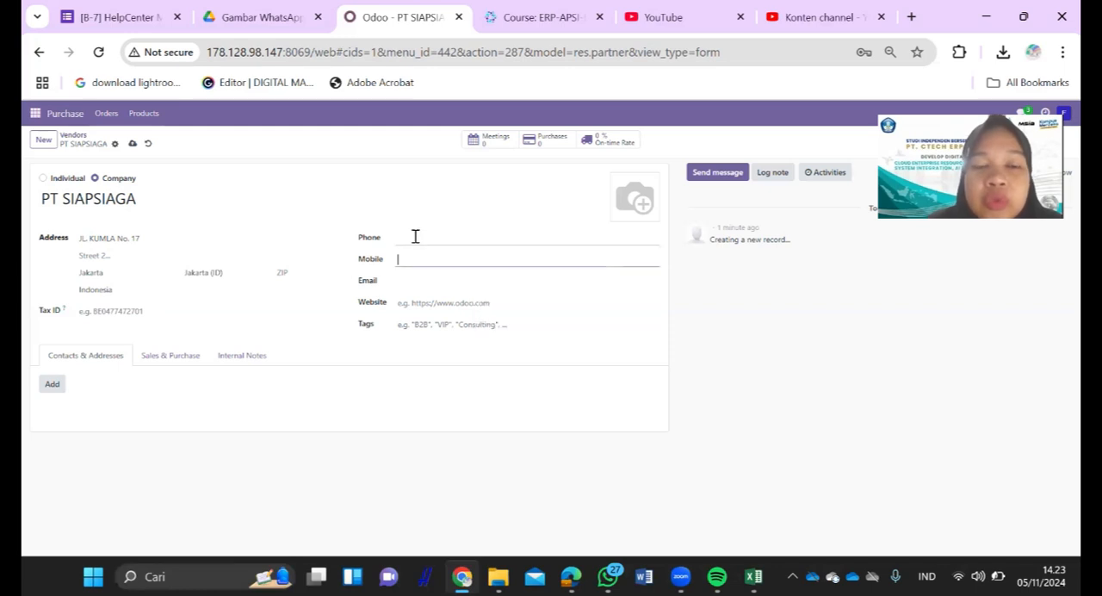
left_click(414, 236)
left_click(412, 265)
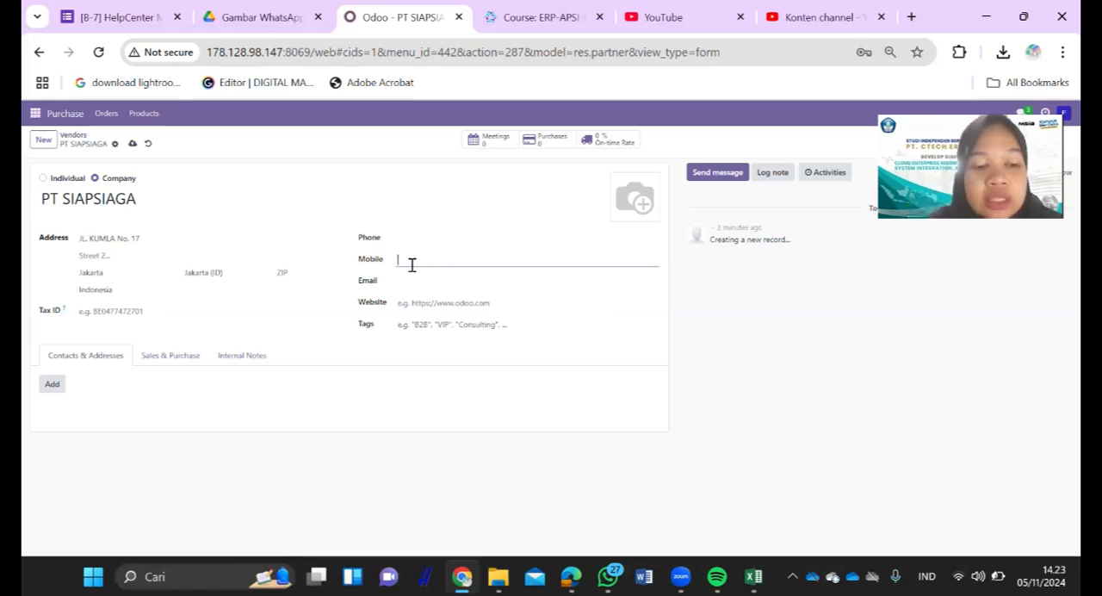
- Enter the vendor's phone number from the Excel vendor data, replacing the country code with a leading 0
key("alt+Tab")
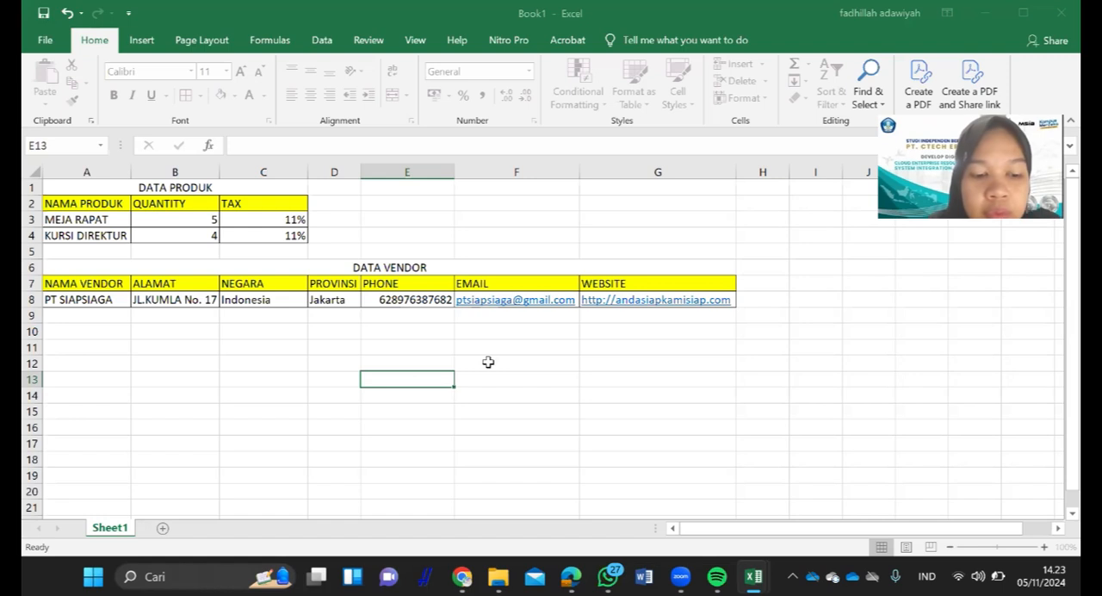
key("alt+Tab")
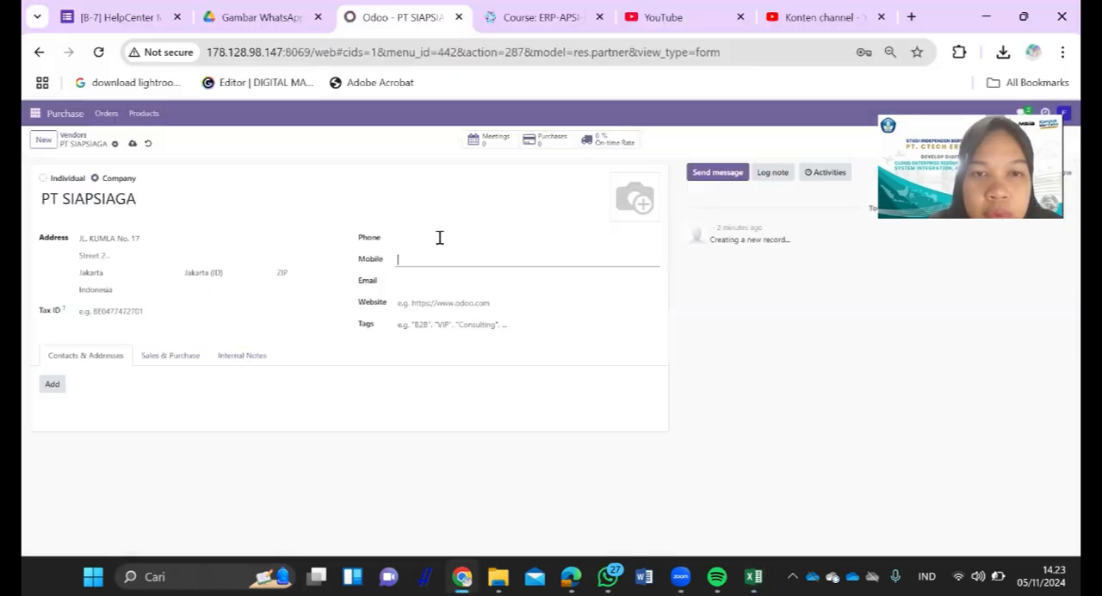
left_click(439, 237)
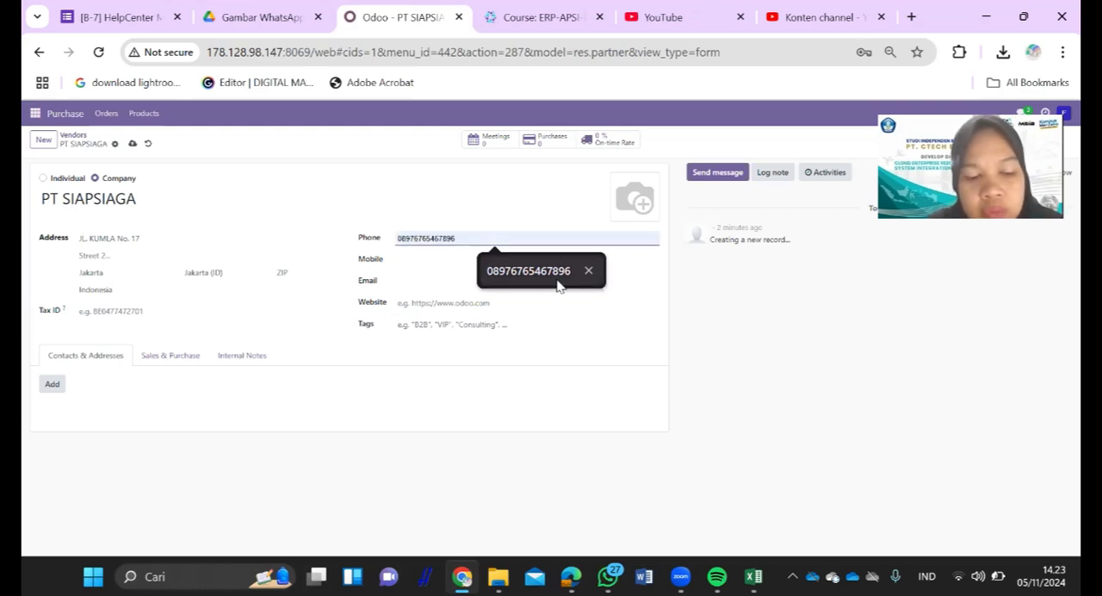
key("alt+Tab")
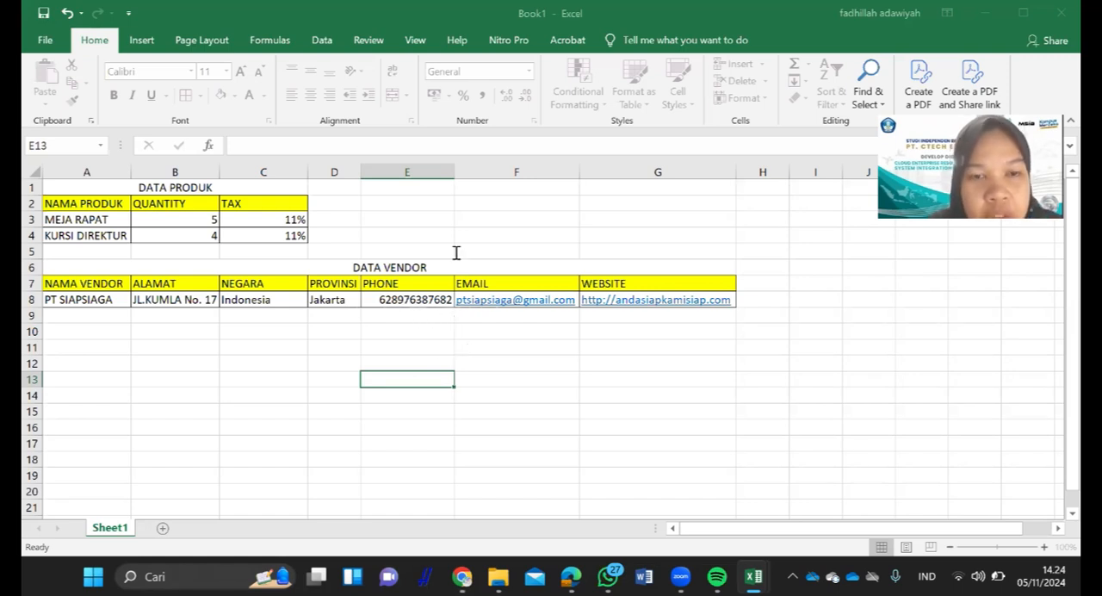
key("alt+Tab")
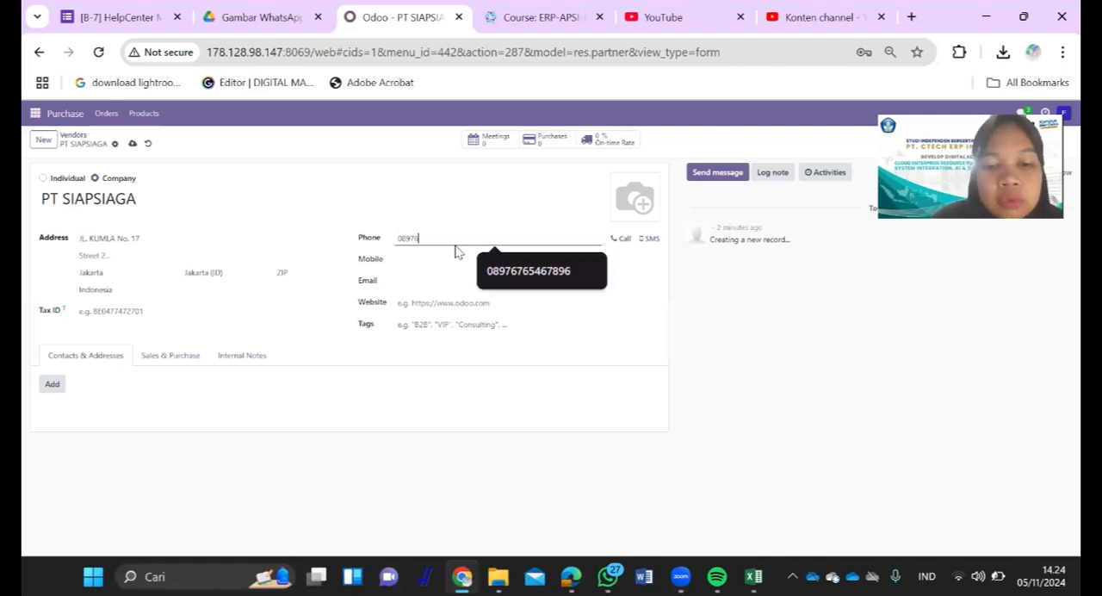
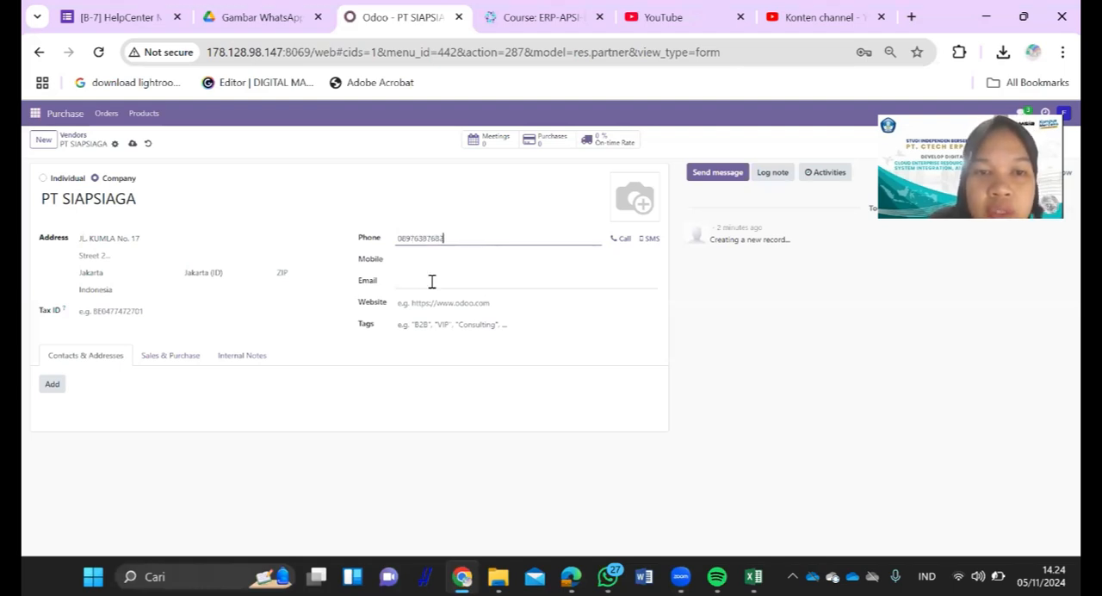
- Check the Excel vendor data and enter the vendor's e-mail address in the Odoo vendor form
left_click(432, 281)
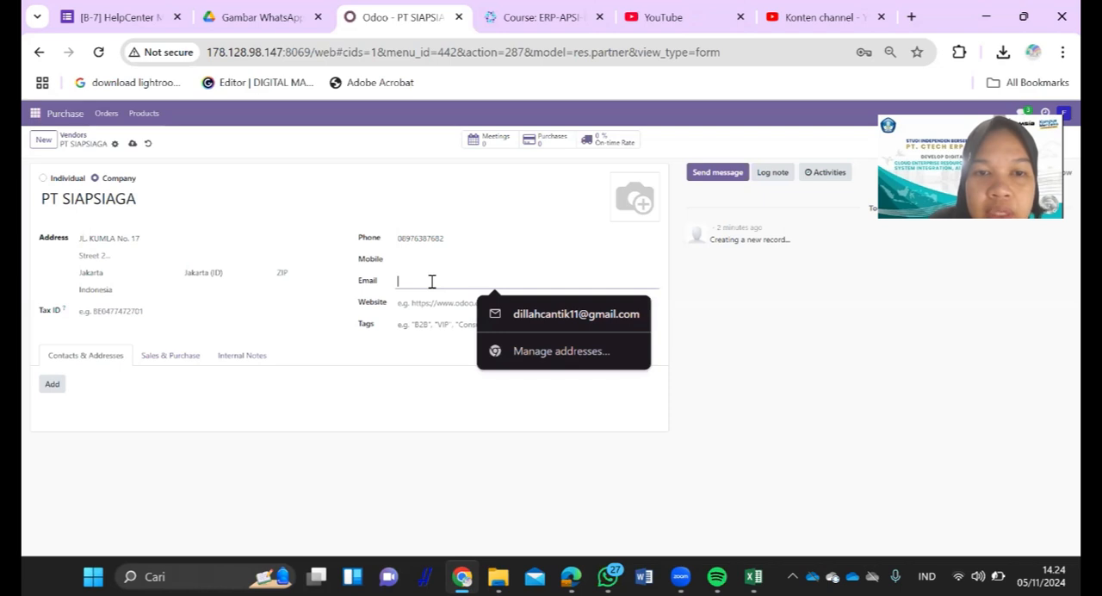
key("alt+Tab")
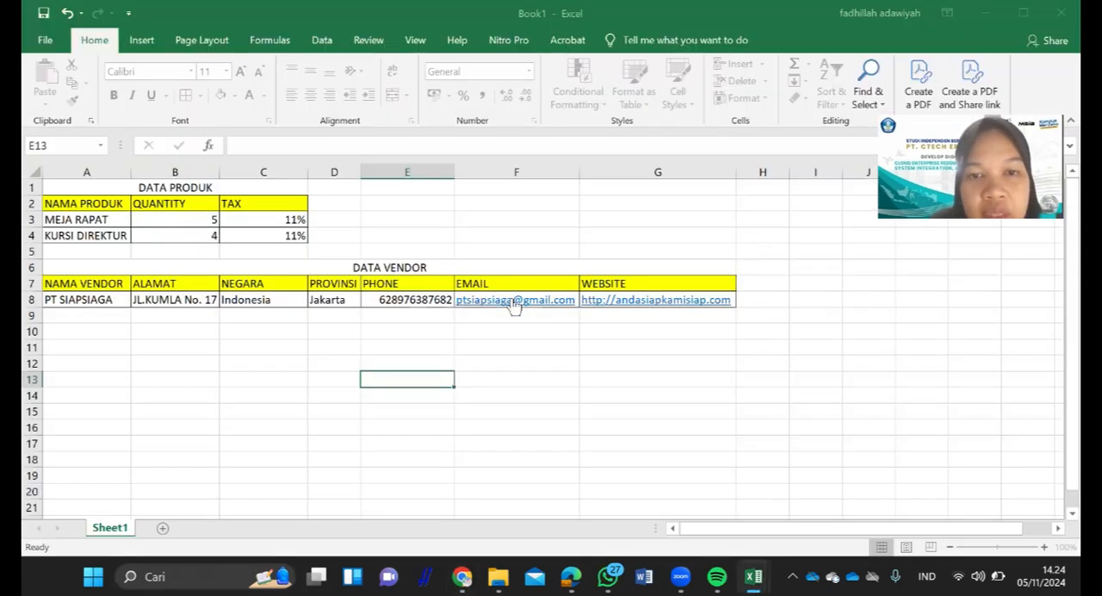
left_click(562, 301)
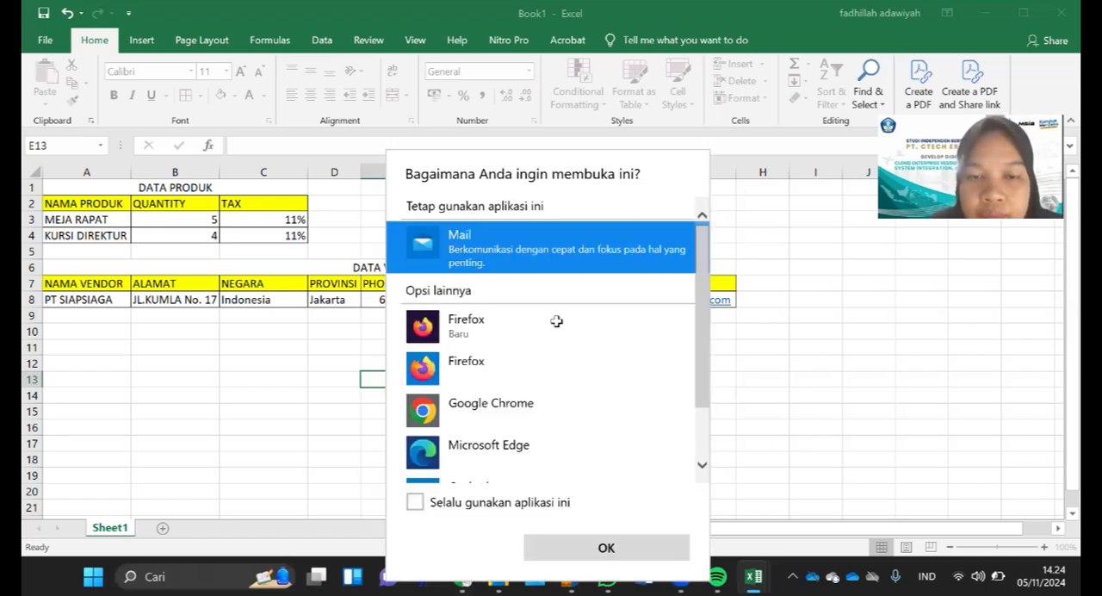
key("Escape")
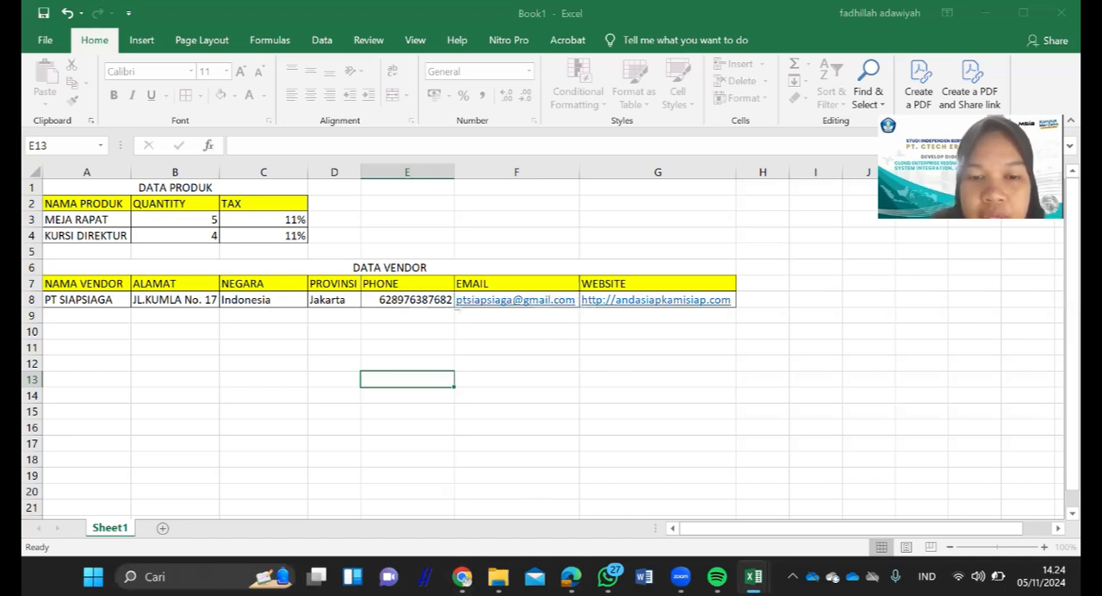
mouse_move(462, 573)
left_click(494, 448)
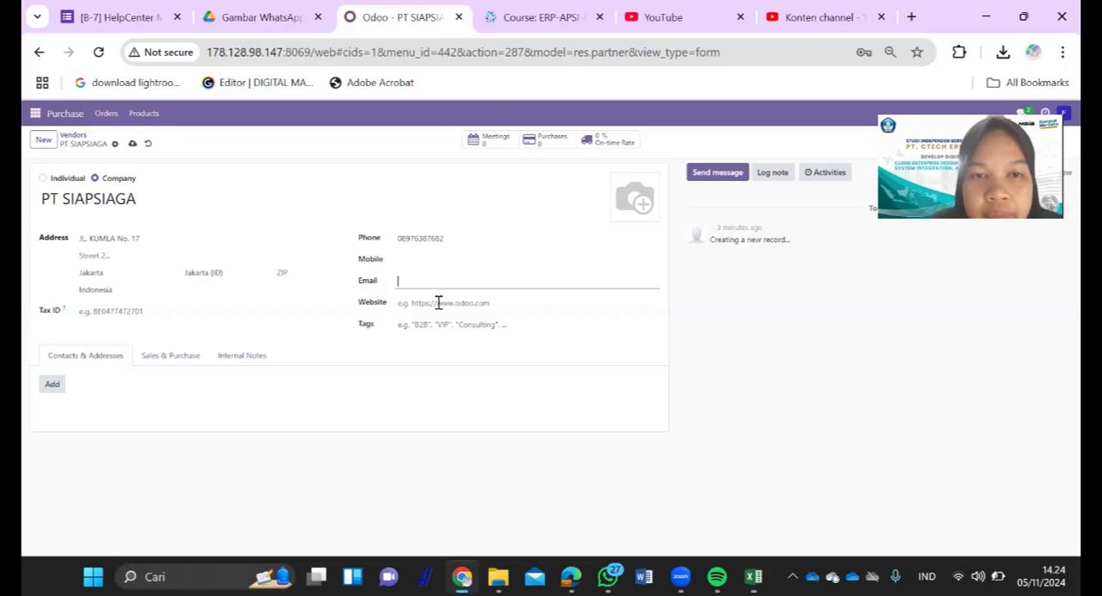
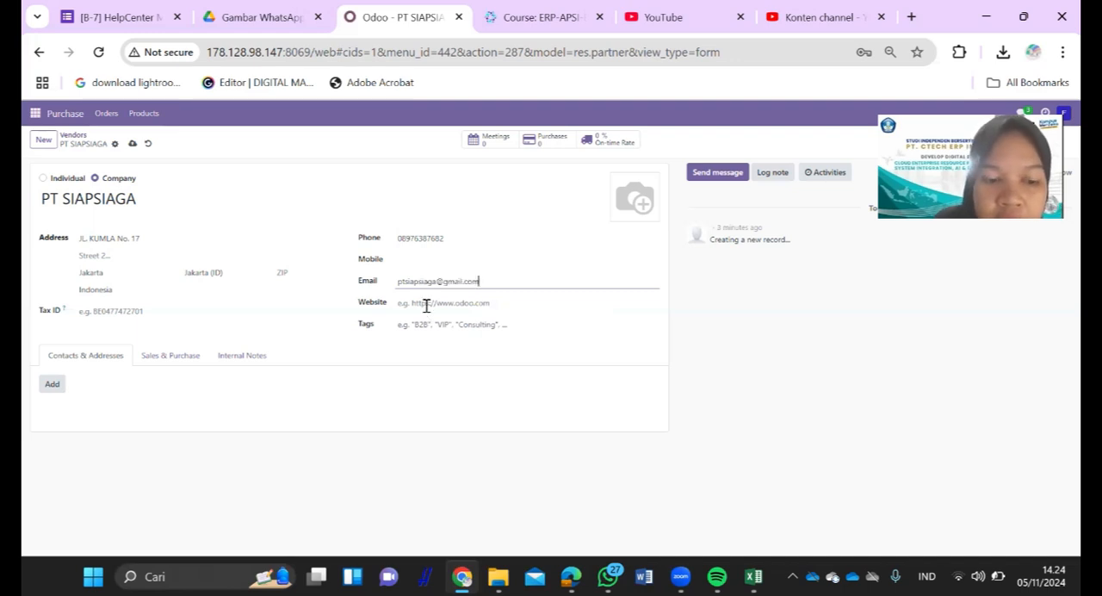
left_click(426, 305)
type("HTT")
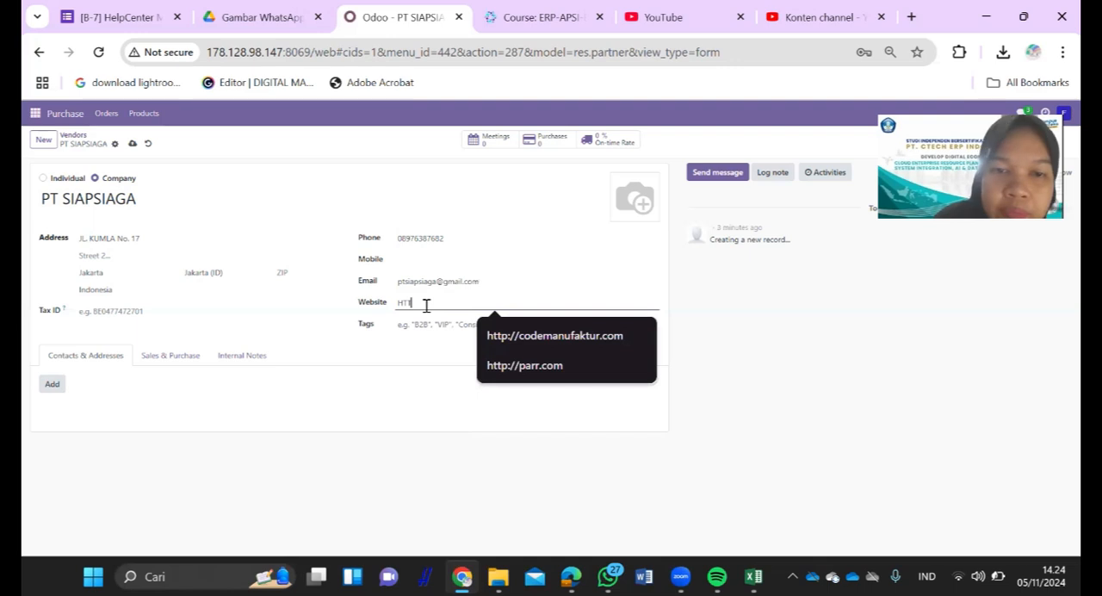
key("BackSpace")
key("BackSpace")
type("http")
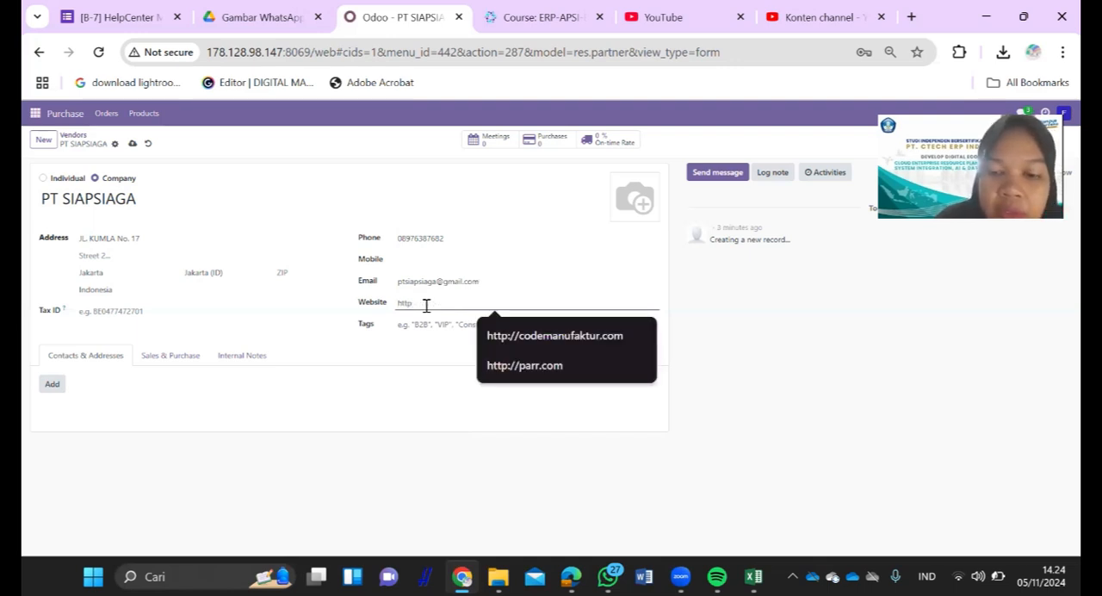
type("s:/")
type("/")
type("ptsi")
type("kamisia")
type("g")
type(".com")
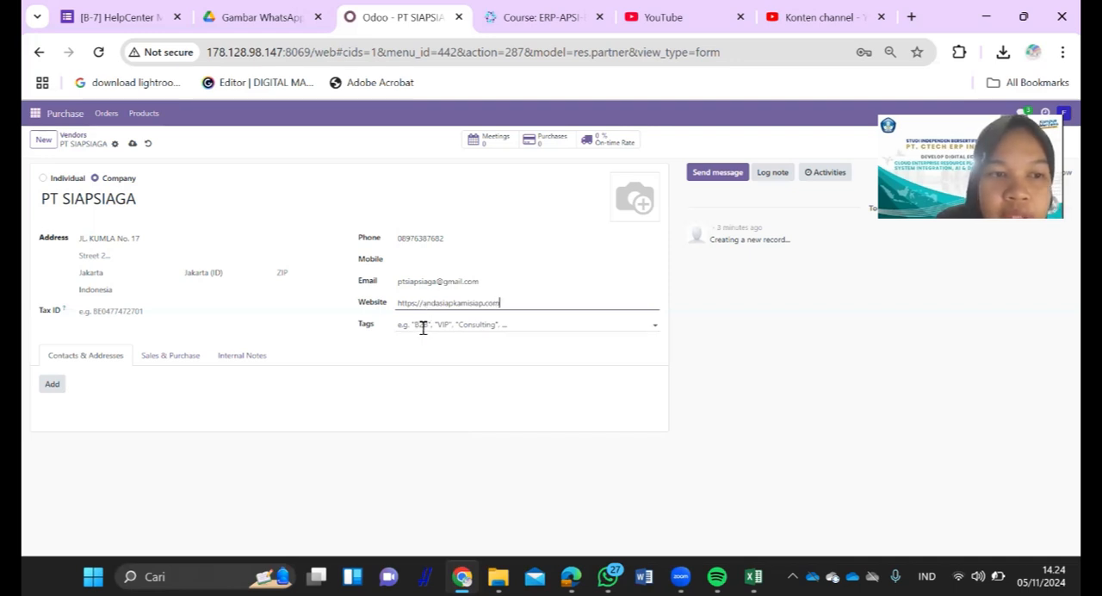
- Start a new contact entry for PT SIAPSIAGA, go through the address types and choose the Contact type
left_click(53, 386)
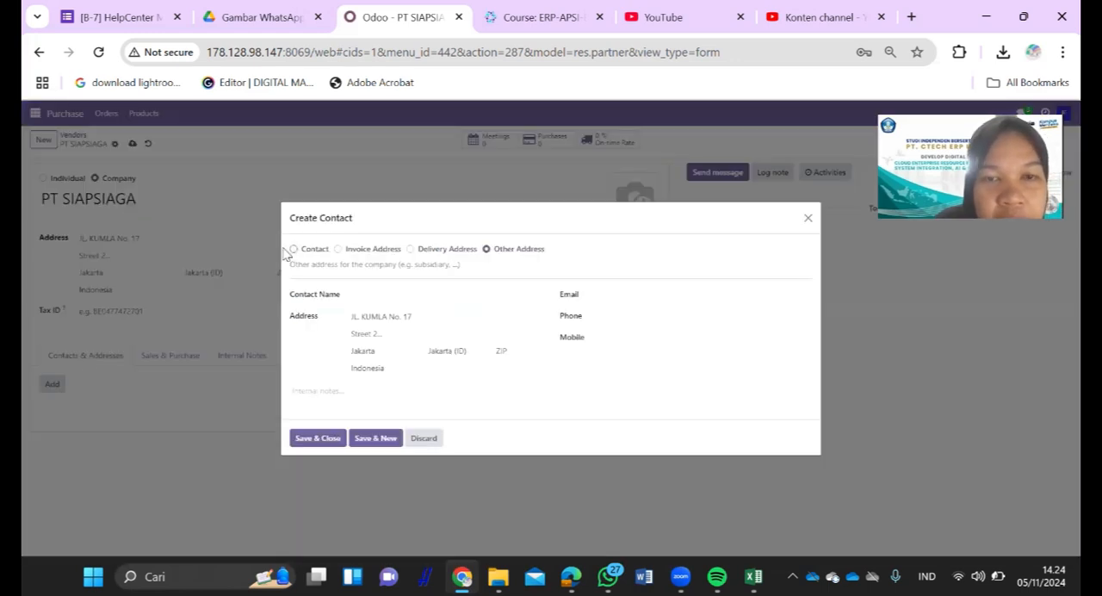
mouse_move(534, 249)
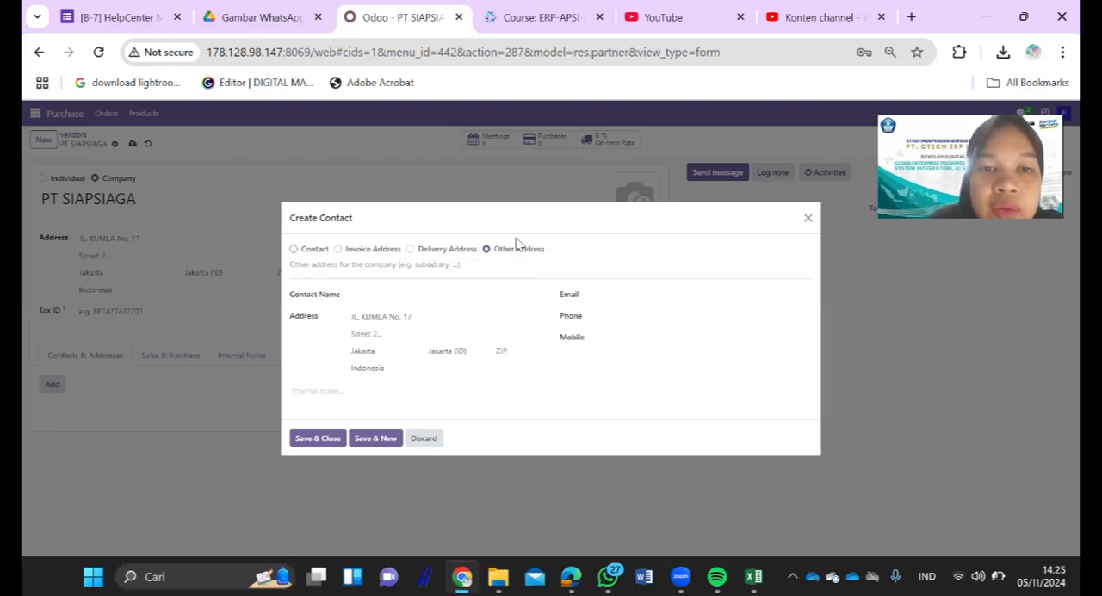
left_click(450, 254)
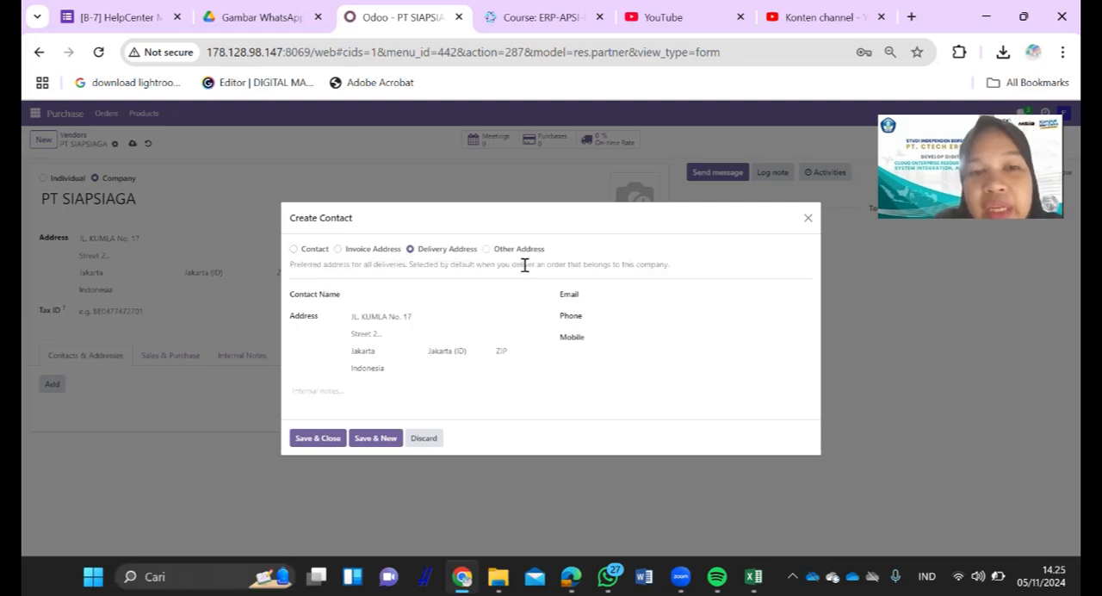
left_click(363, 250)
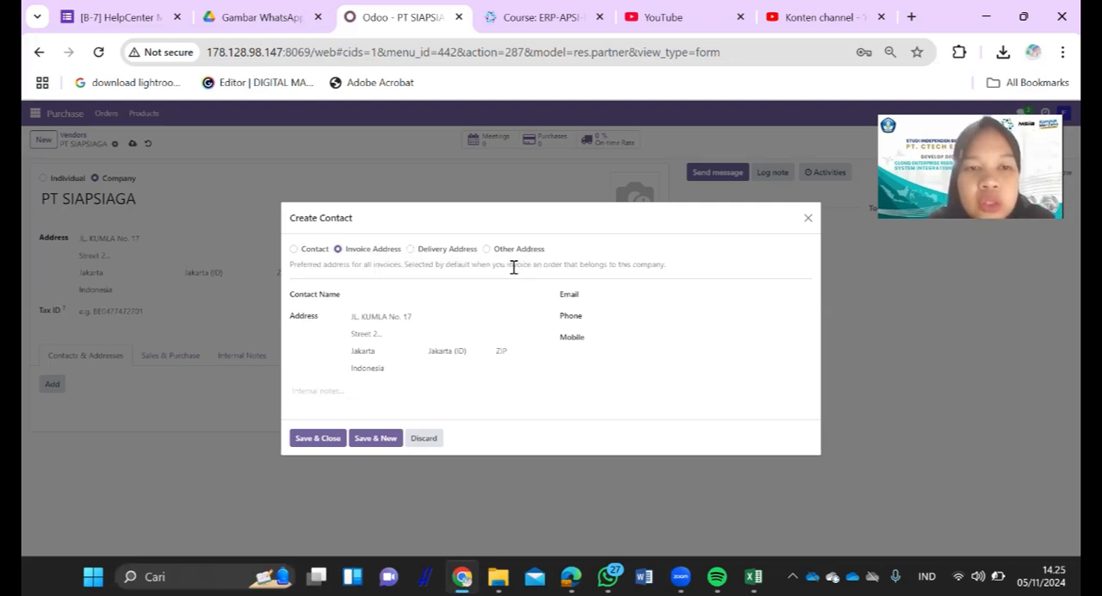
left_click(316, 249)
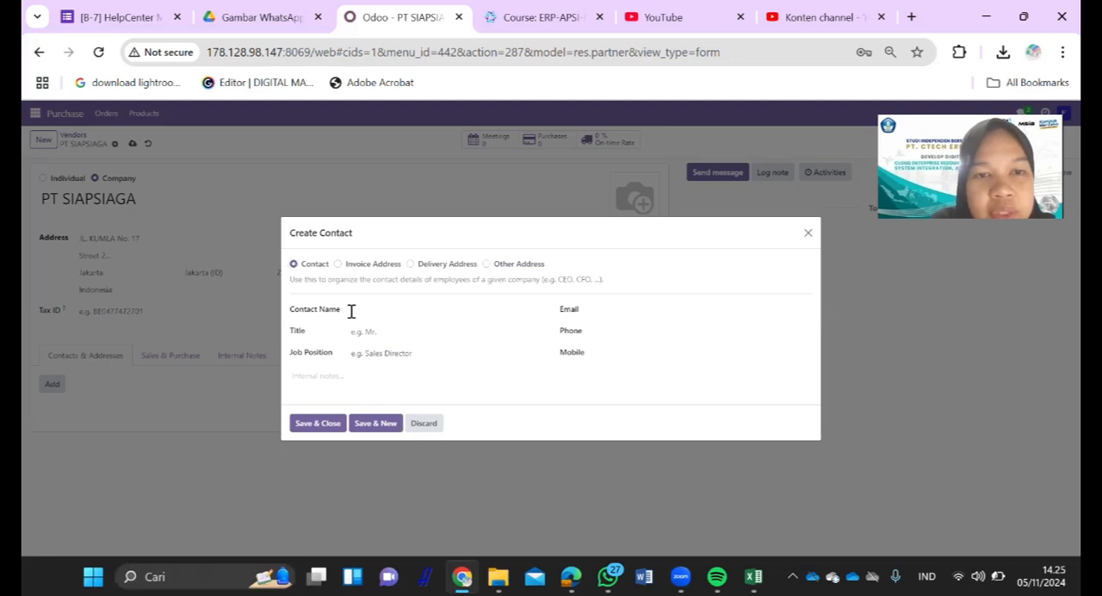
- Enter the contact person's full name and set the title to Miss
left_click(355, 310)
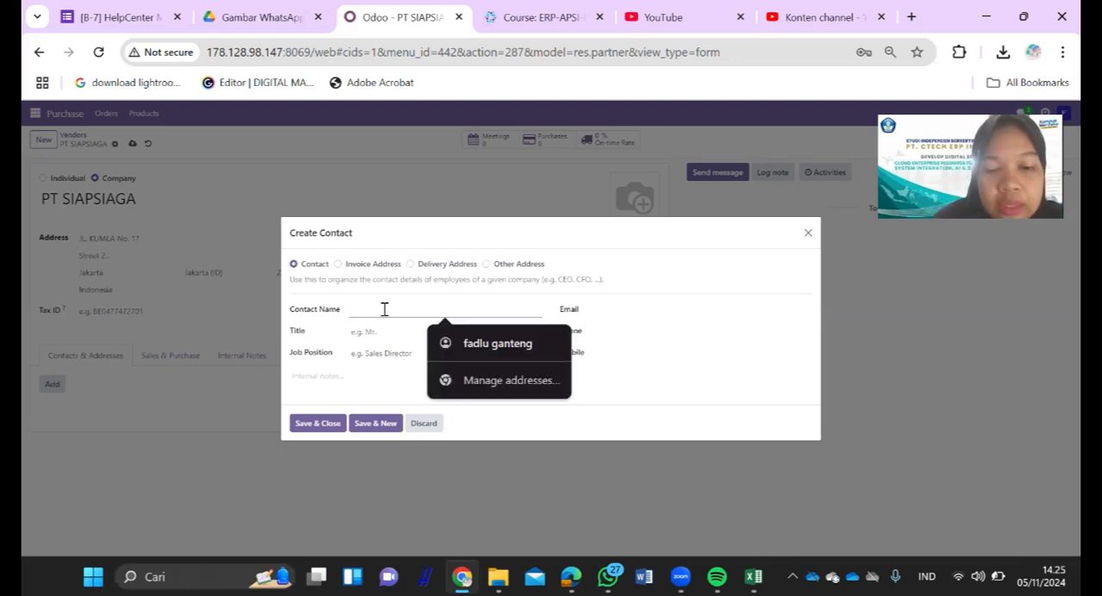
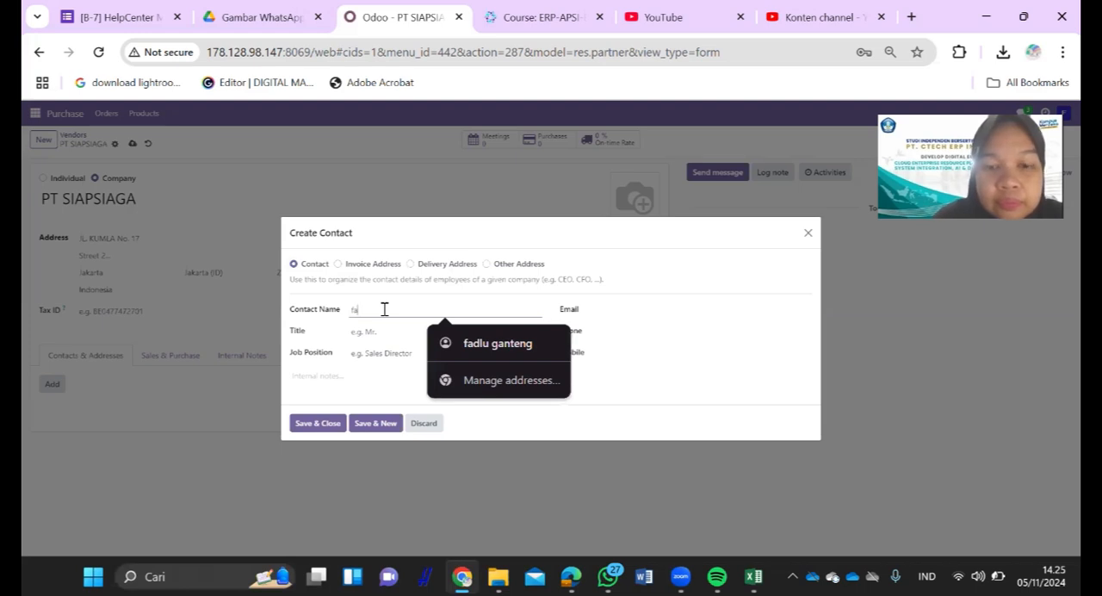
left_click(385, 332)
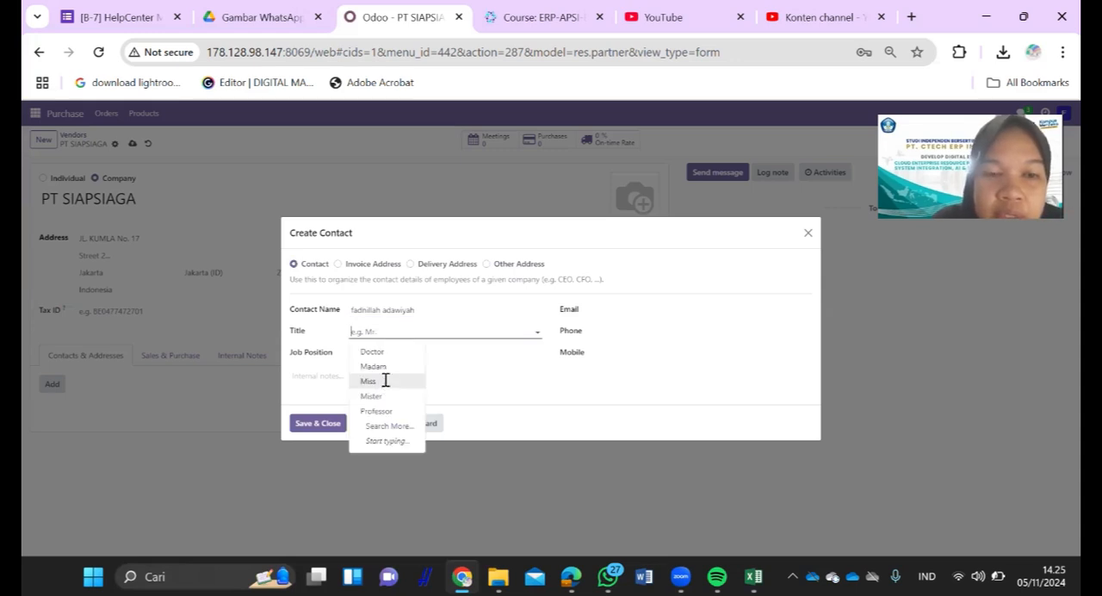
left_click(385, 380)
- Set the contact person's job position to sales staff
left_click(393, 356)
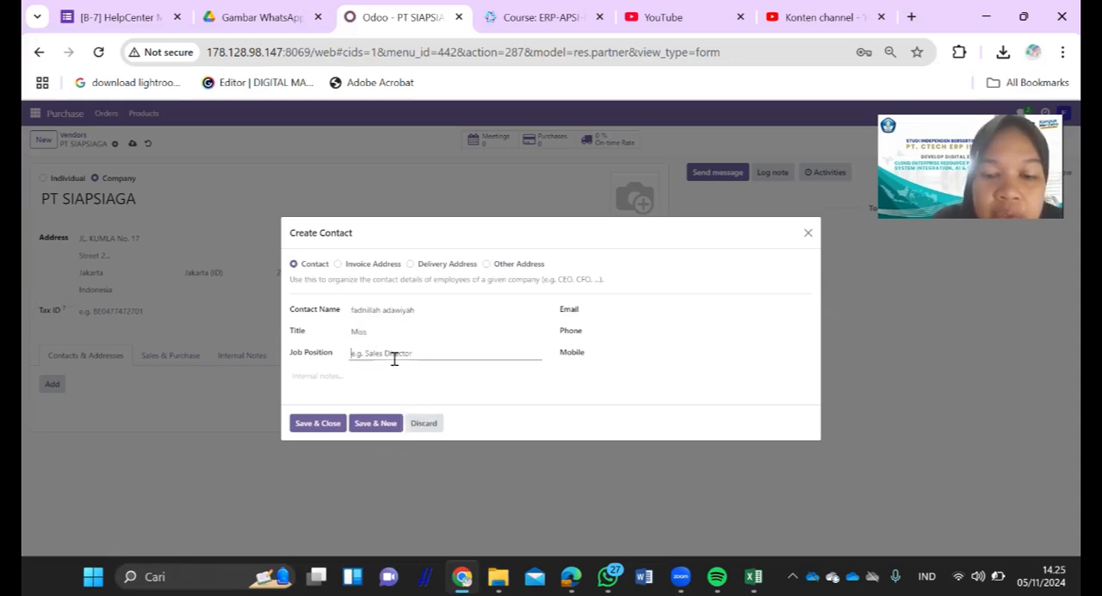
type("s")
key("BackSpace")
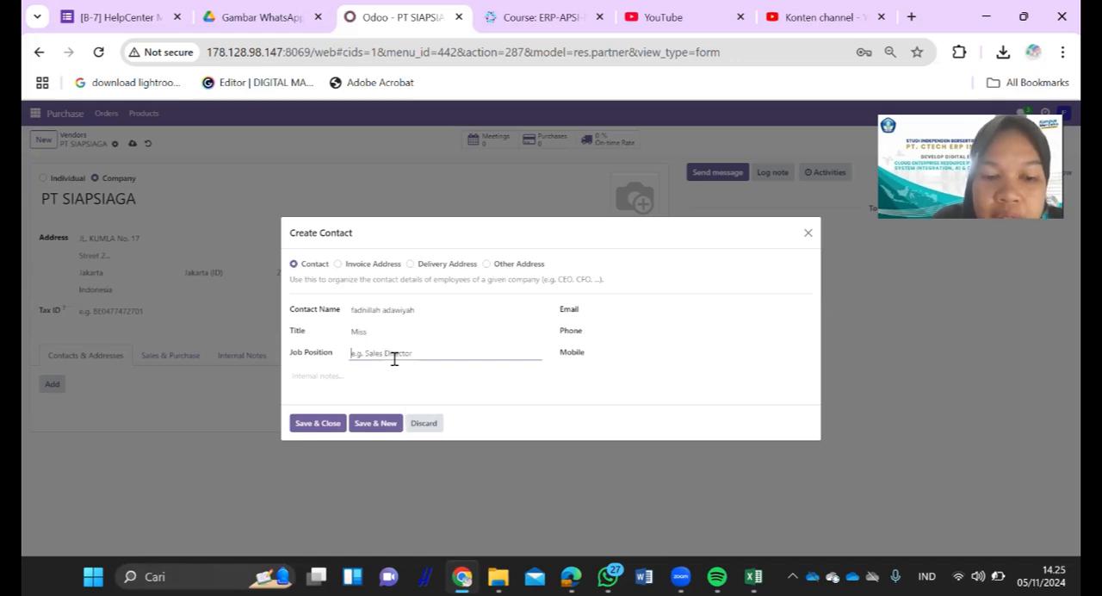
type("sales staff")
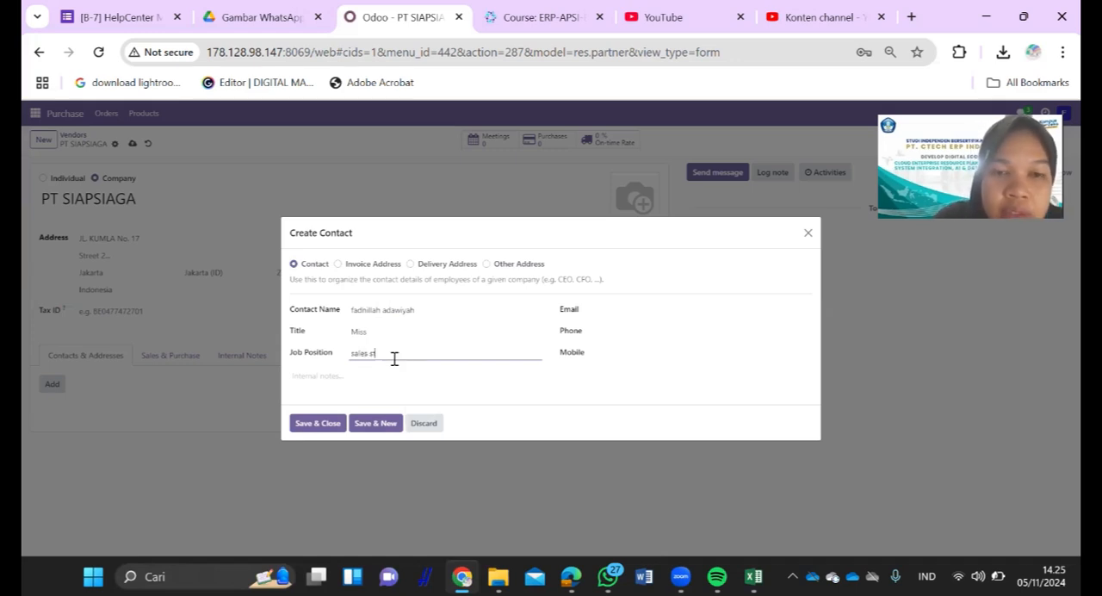
- Fill in the contact person's e-mail and phone number
left_click(625, 307)
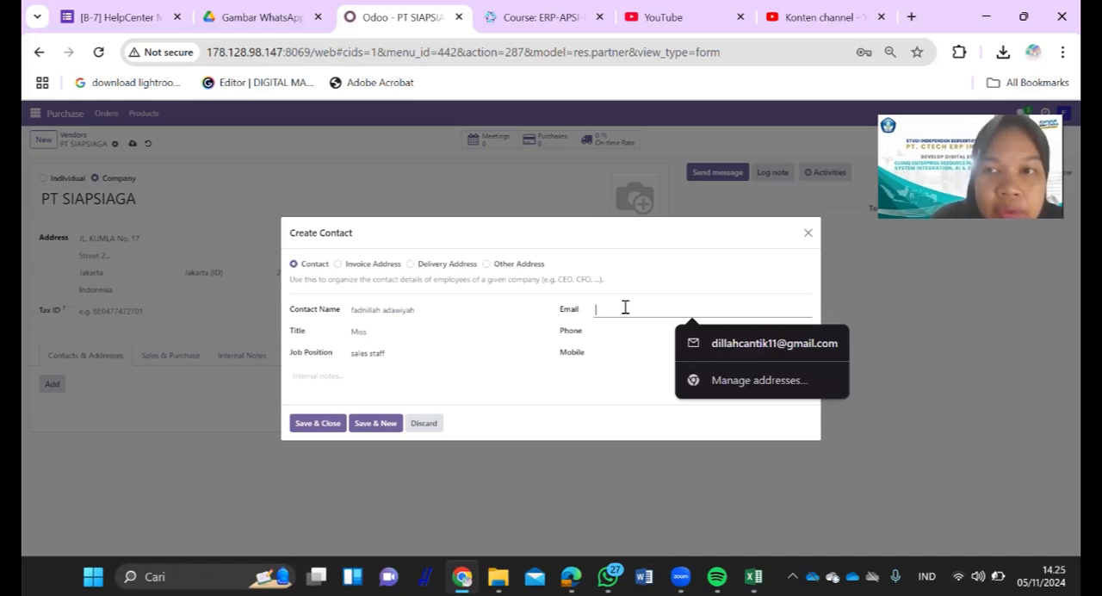
type("c")
type("o")
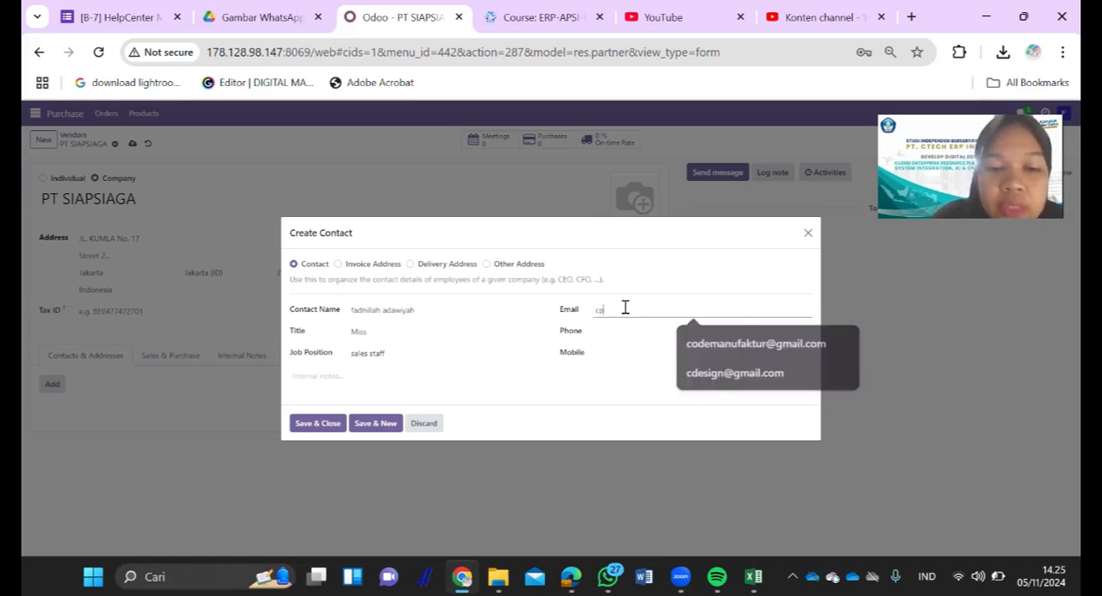
type("205")
left_click(632, 329)
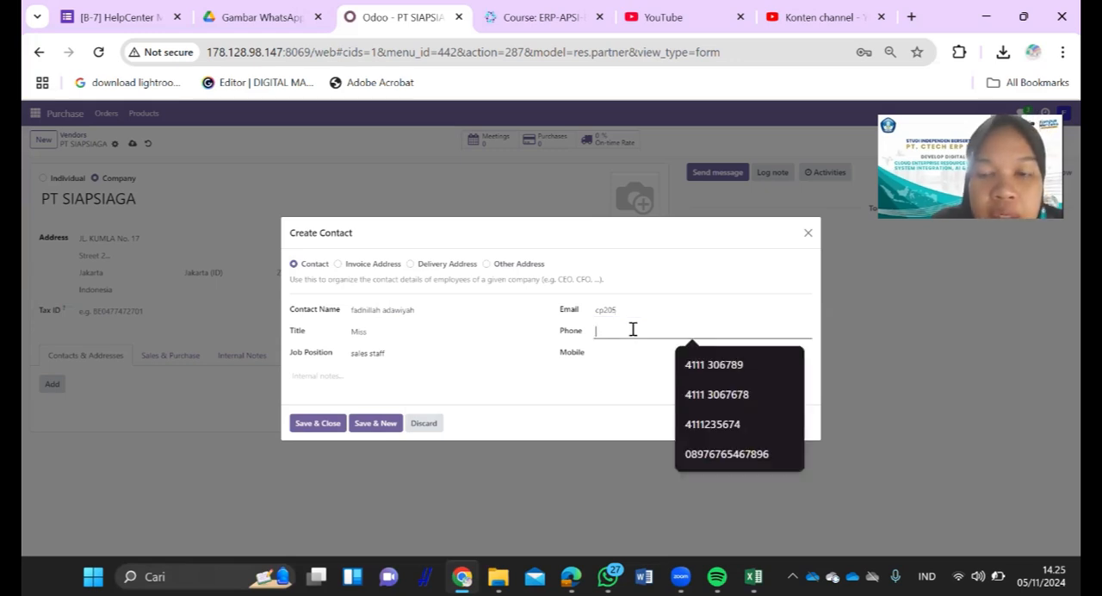
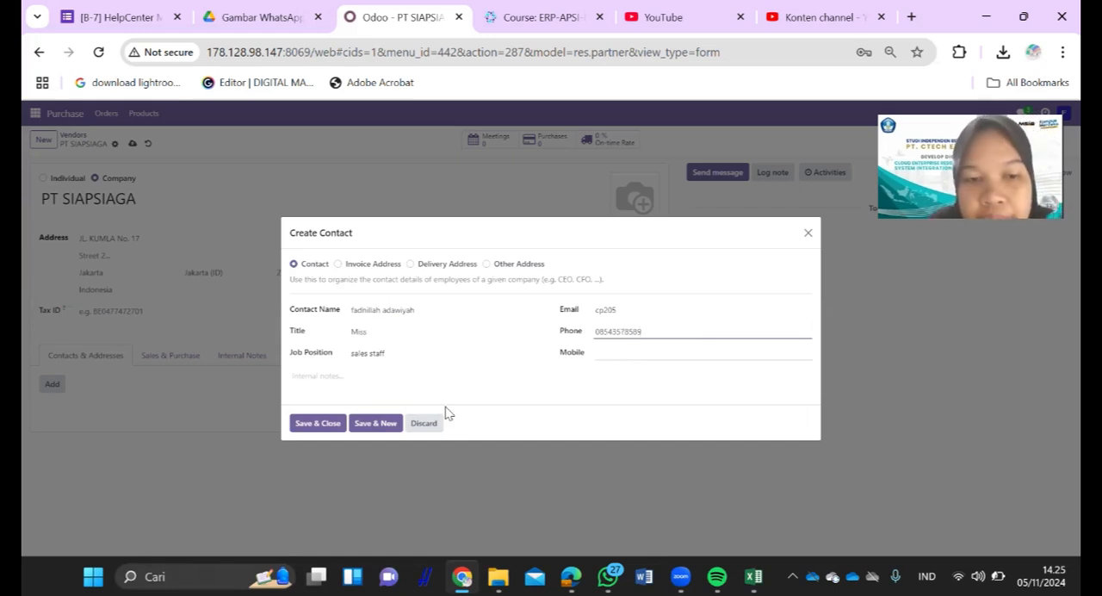
- Save and close the contact entry, and save the PT SIAPSIAGA vendor record
left_click(318, 423)
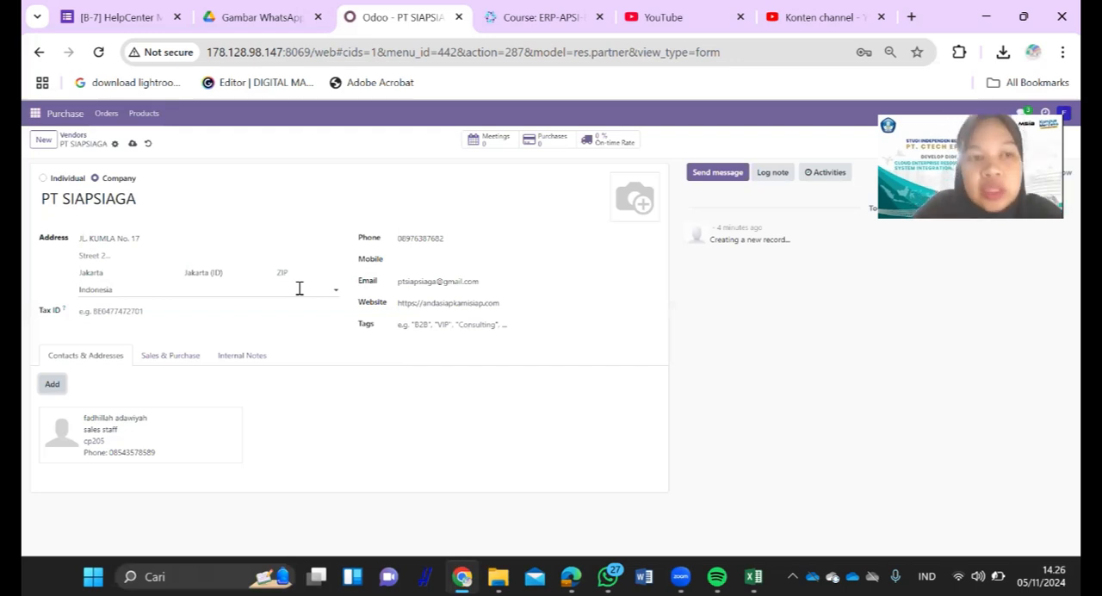
left_click(135, 146)
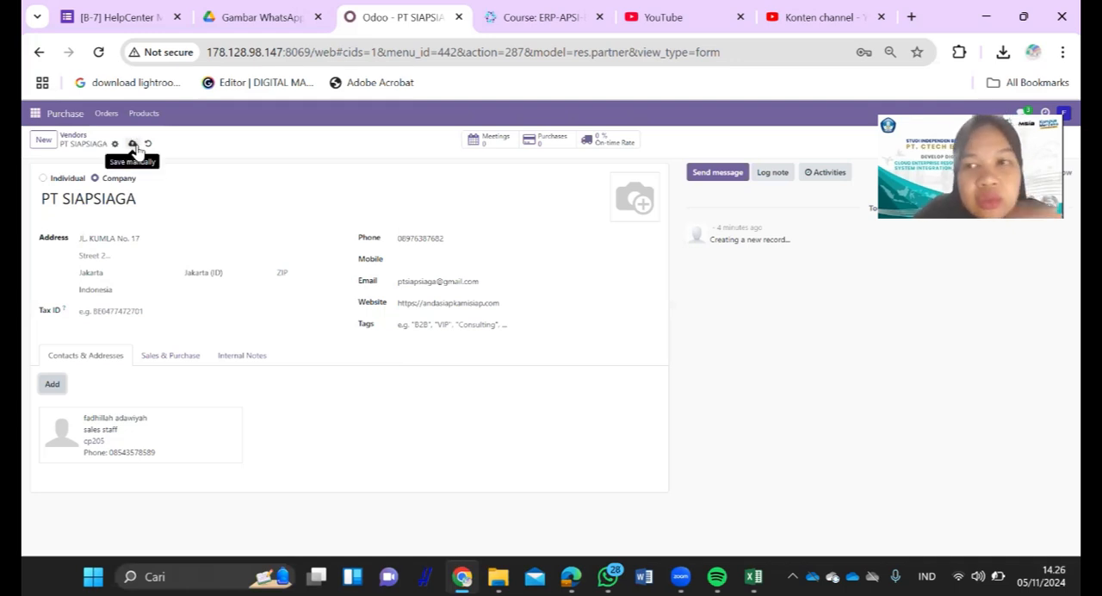
left_click(135, 146)
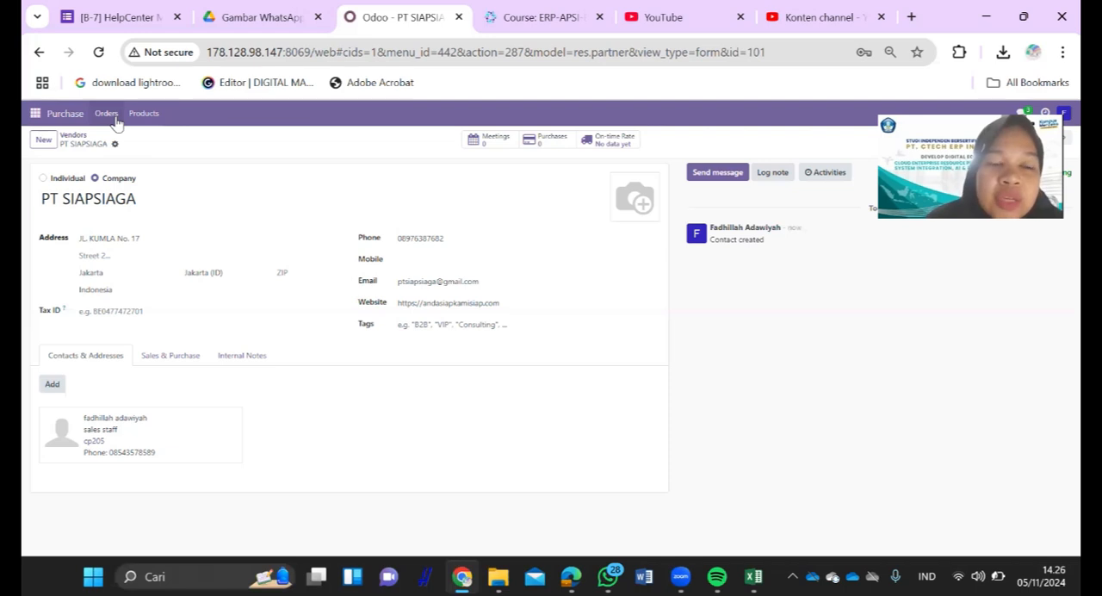
- Create a new request for quotation and choose PT SIAPSIAGA as its vendor
left_click(115, 122)
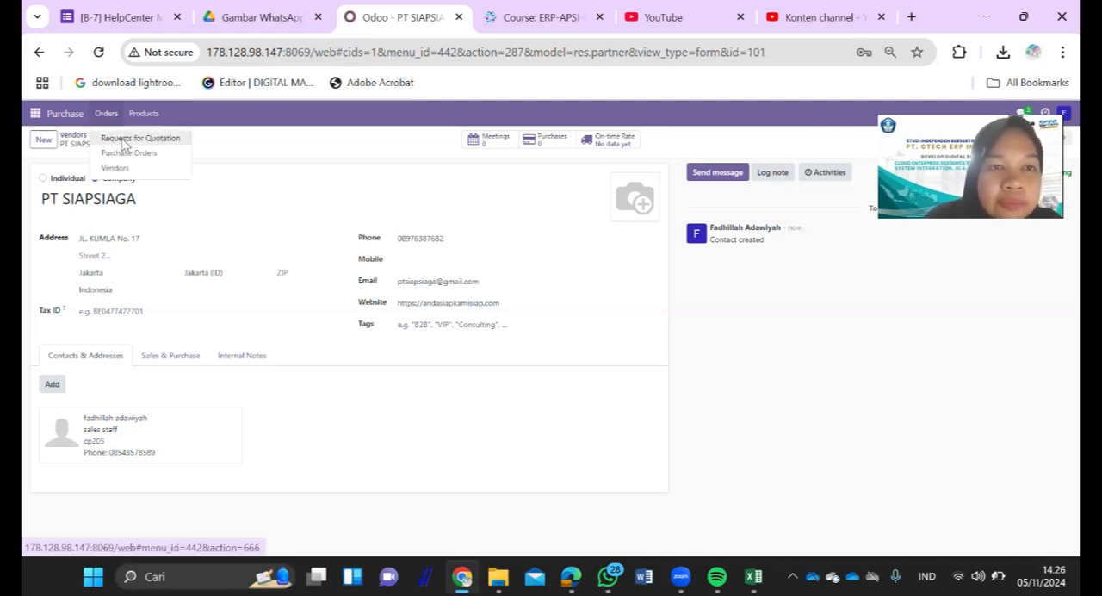
left_click(125, 138)
left_click(48, 144)
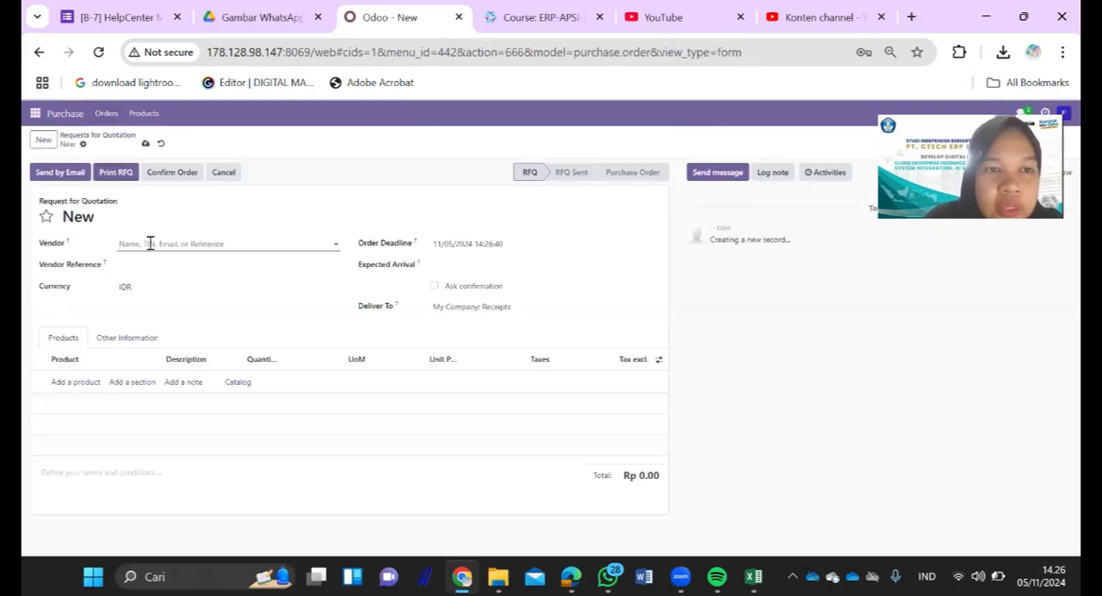
left_click(149, 244)
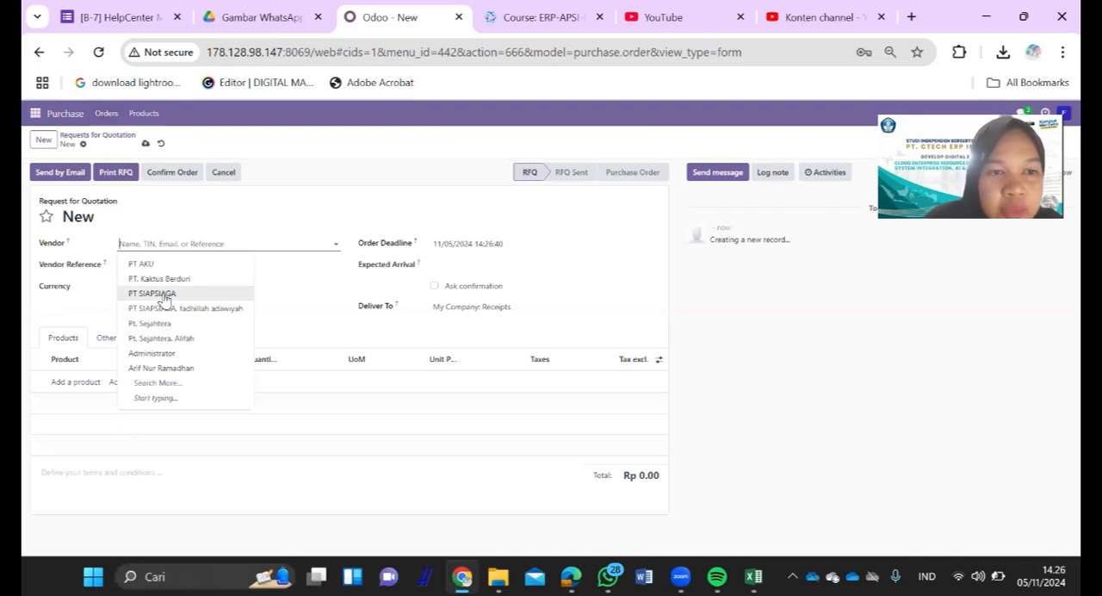
left_click(164, 293)
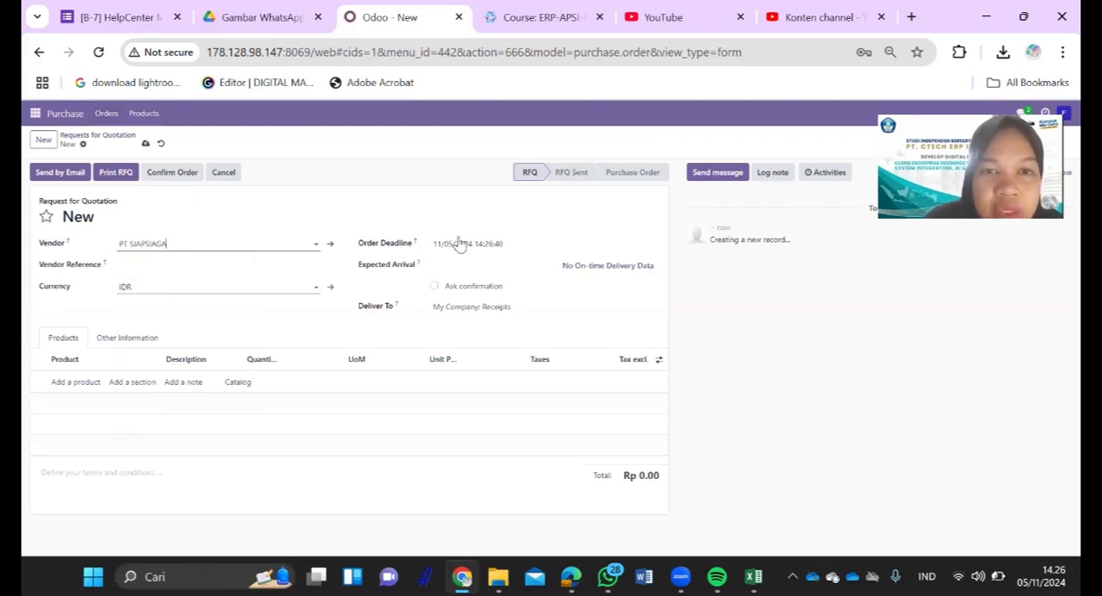
- Set the request for quotation's order deadline to 11/30/2024
left_click(522, 247)
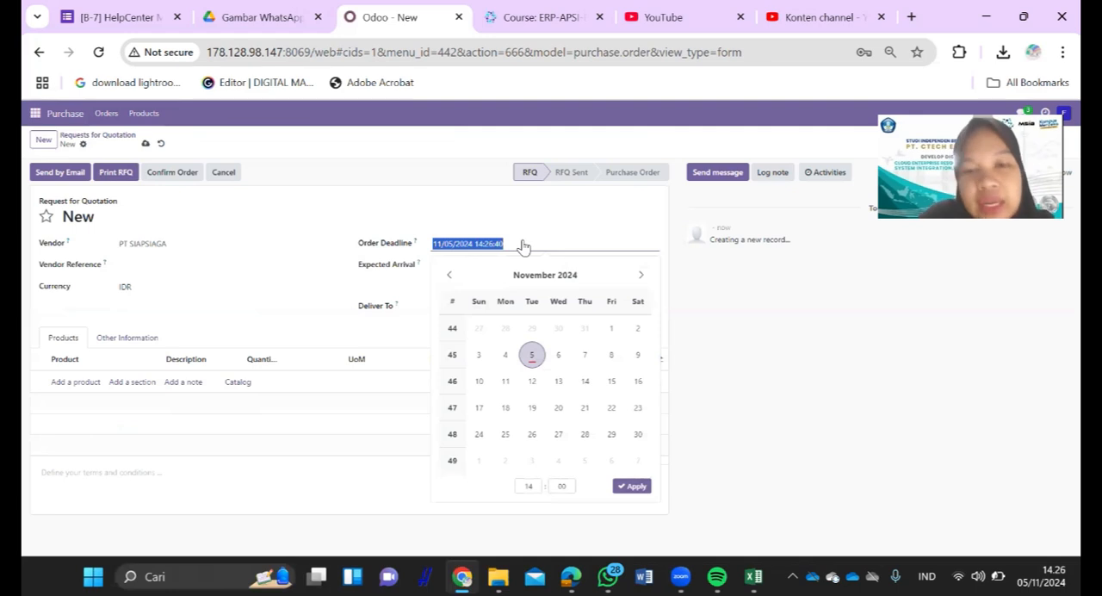
left_click(584, 434)
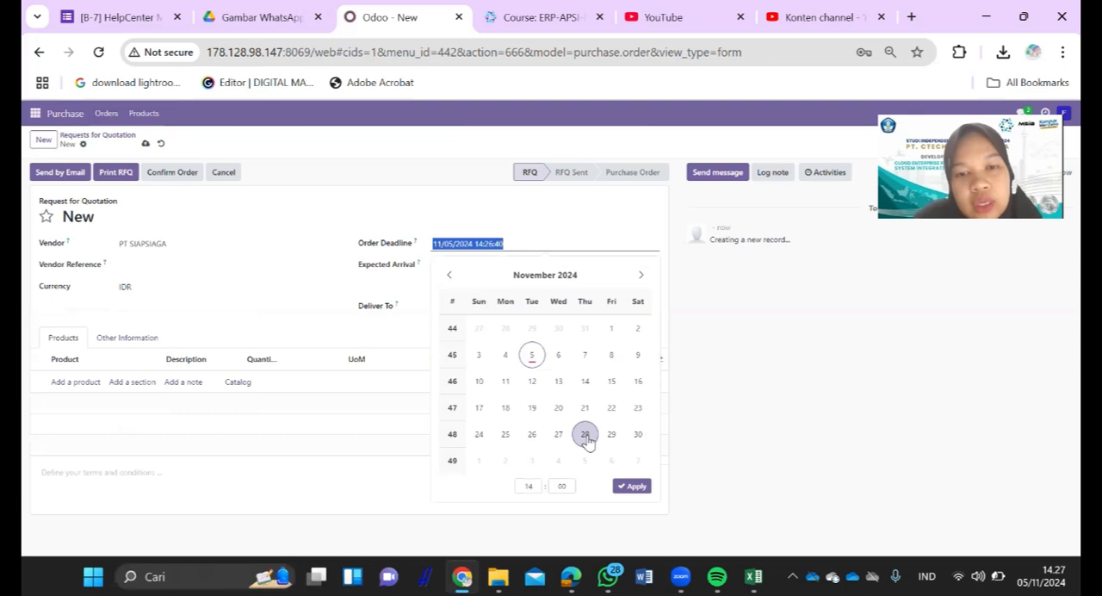
left_click(636, 436)
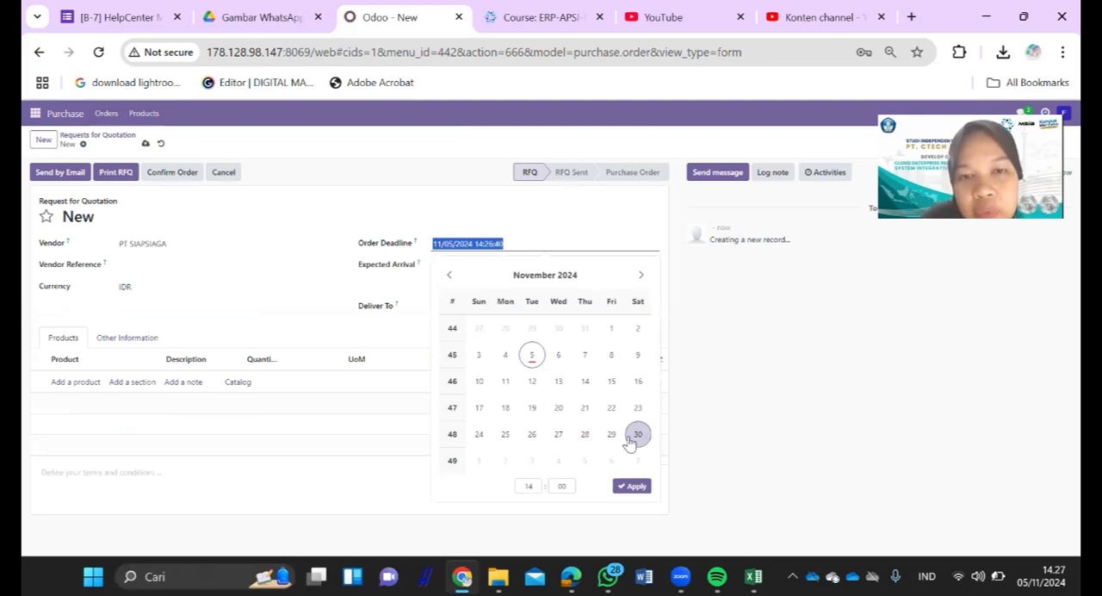
left_click(633, 487)
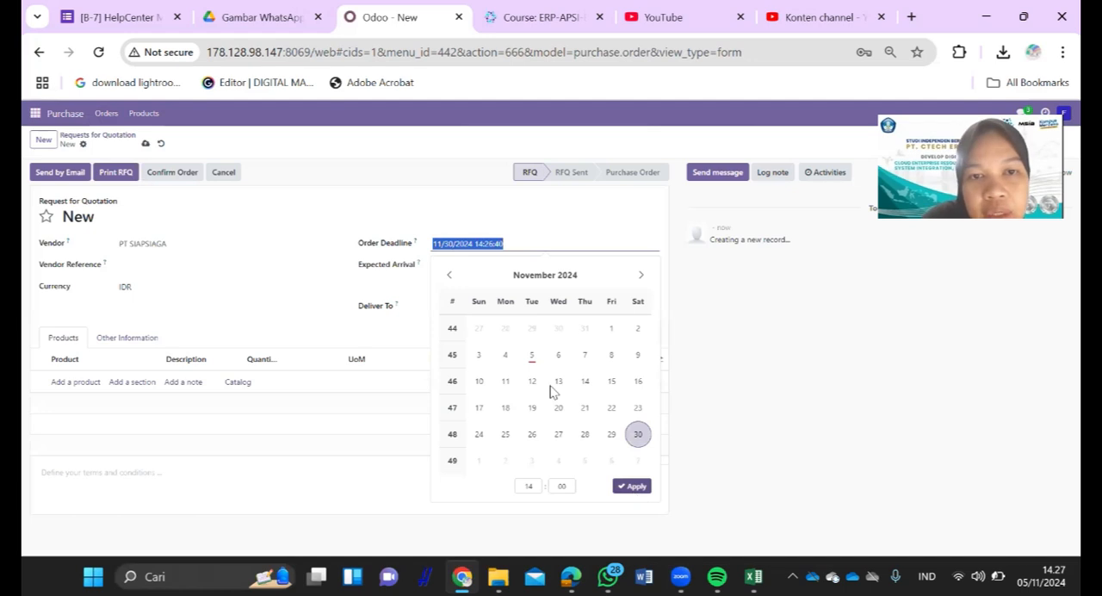
- Set the expected arrival to 11/07/2024 14:00:00 and keep My Company: Receipts as the delivery destination
left_click(493, 274)
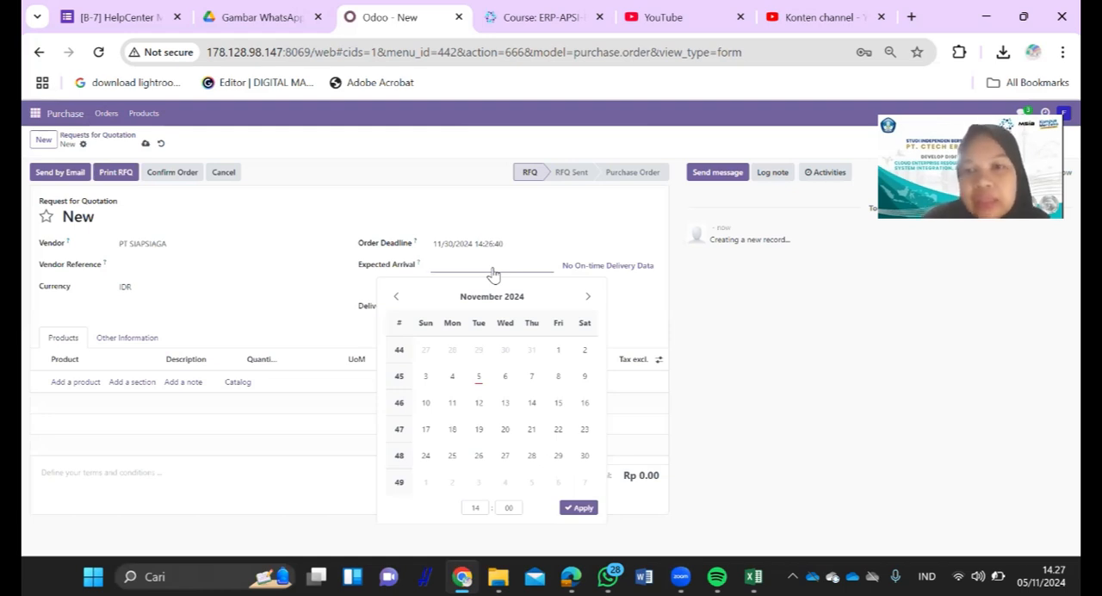
left_click(453, 378)
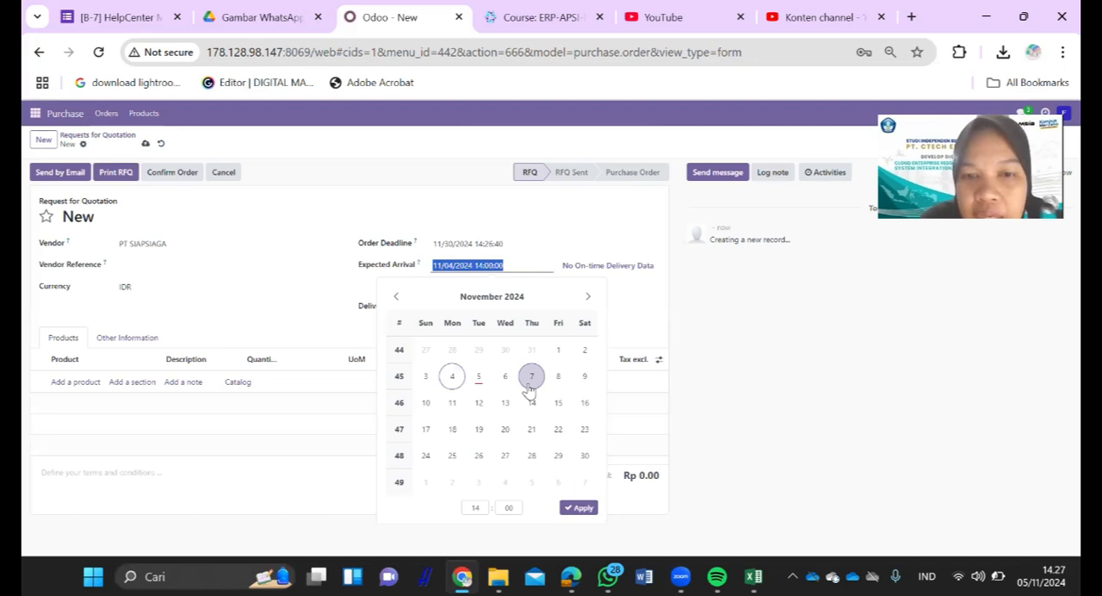
left_click(579, 507)
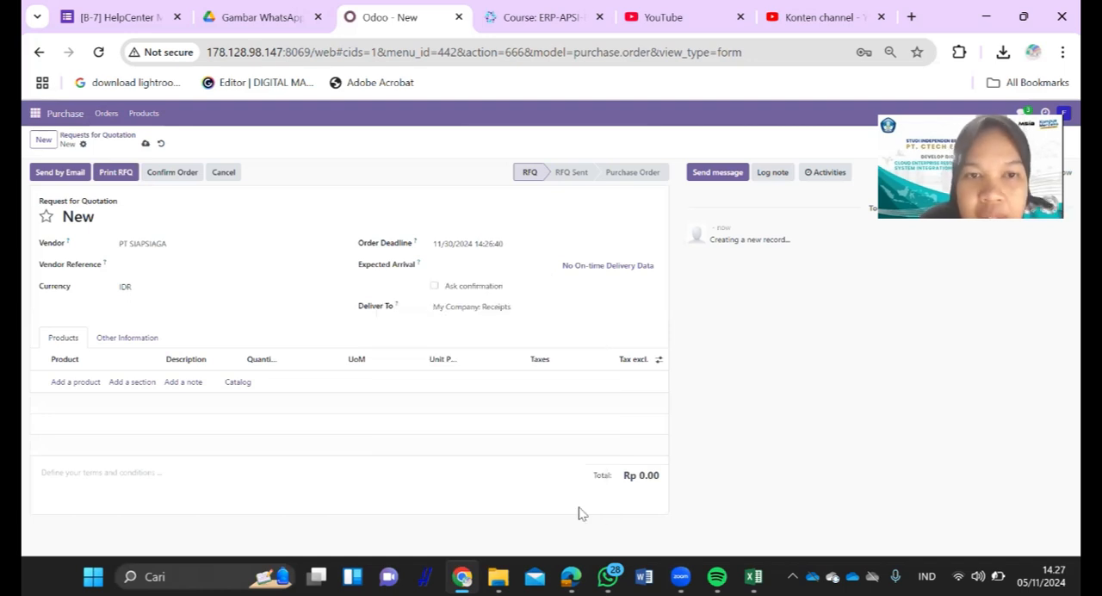
left_click(480, 307)
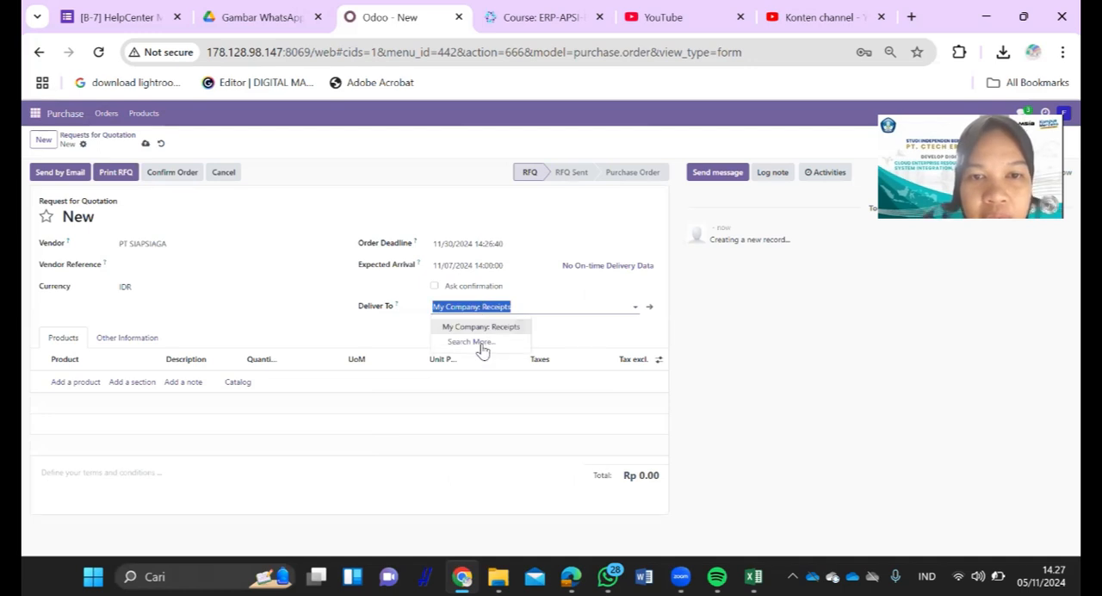
left_click(410, 331)
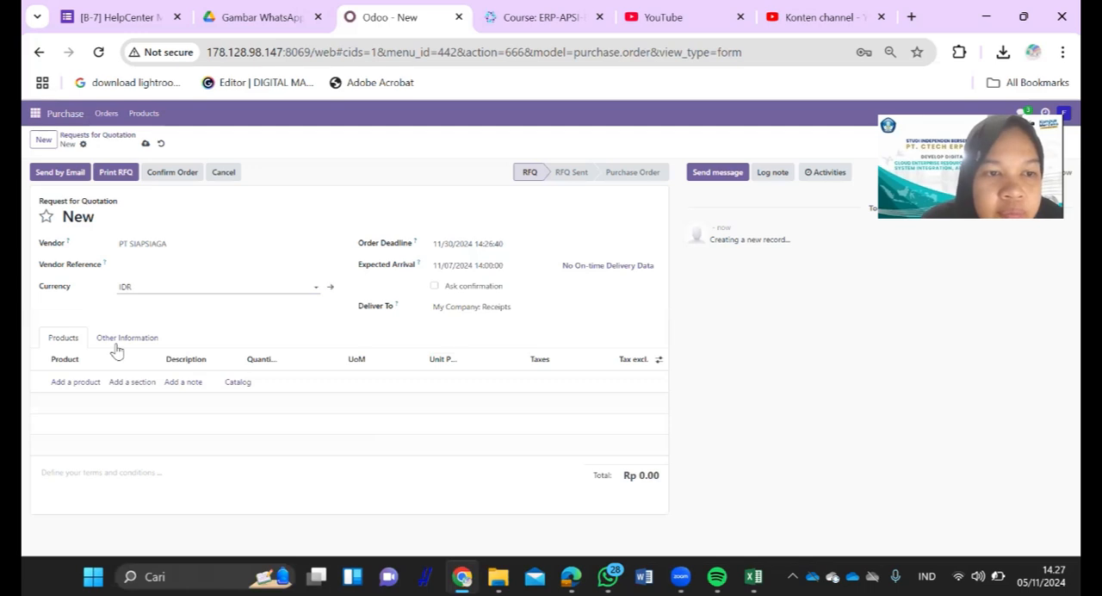
- Check the product data in the Excel workbook and add a Meja Rapat line with a quantity of 5 to the request for quotation
left_click(76, 381)
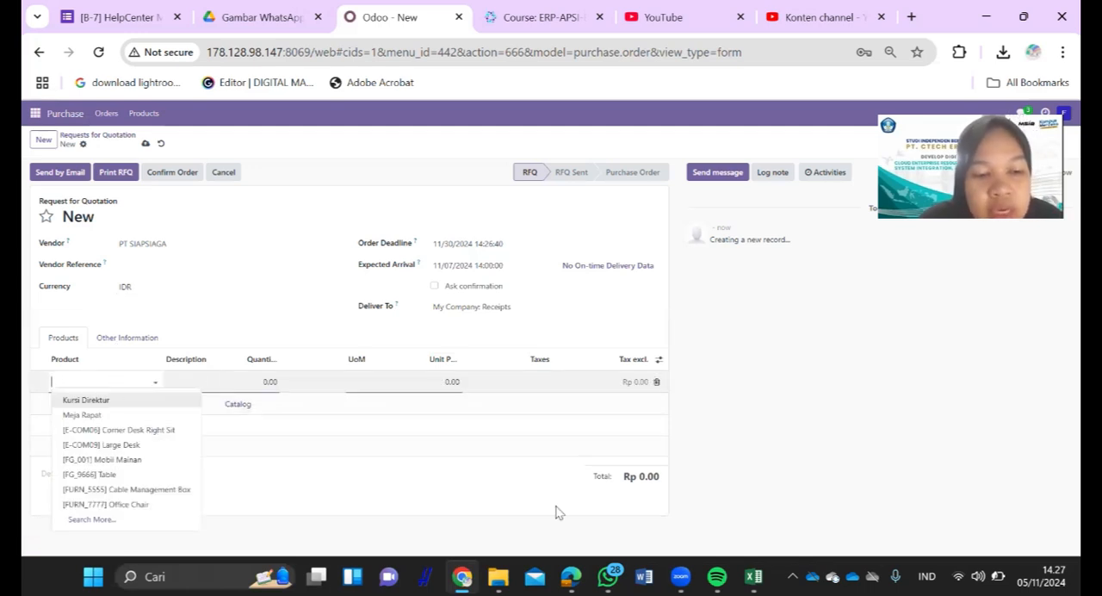
key("alt+Tab")
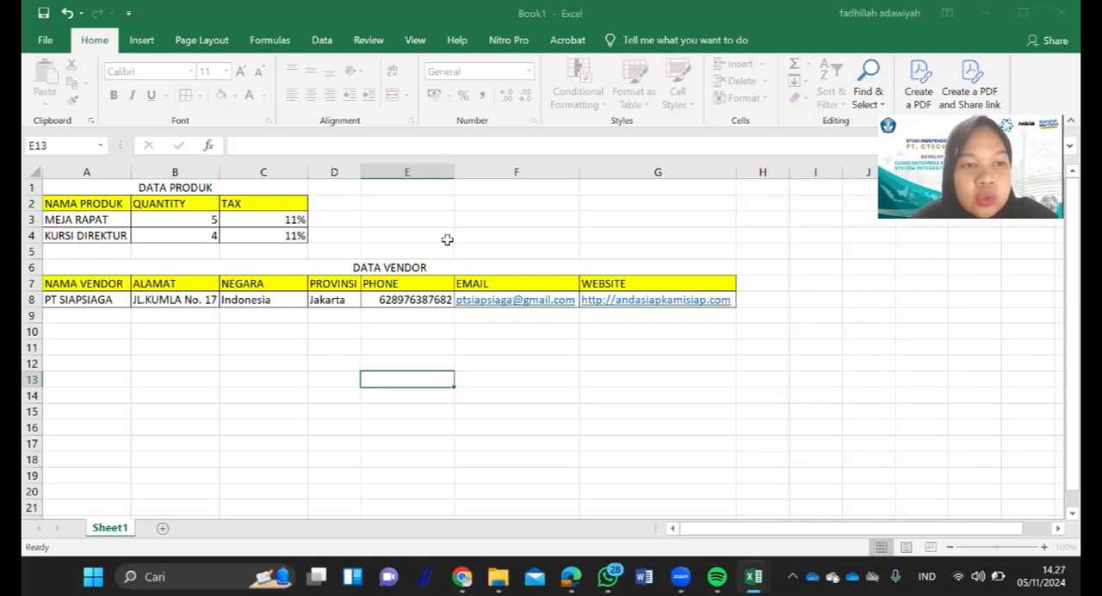
key("alt+Tab")
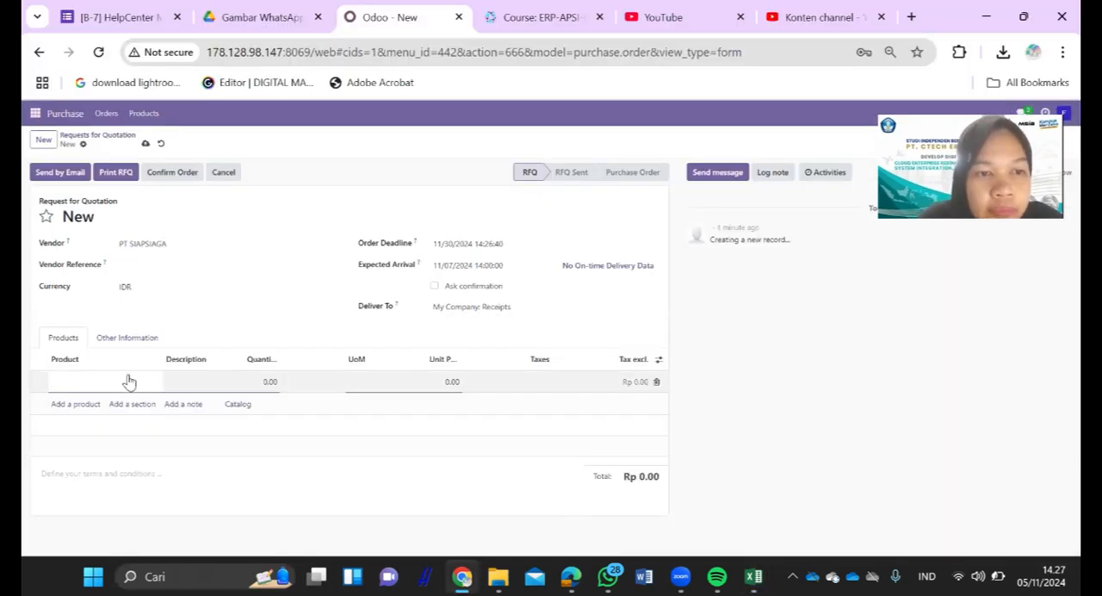
left_click(129, 381)
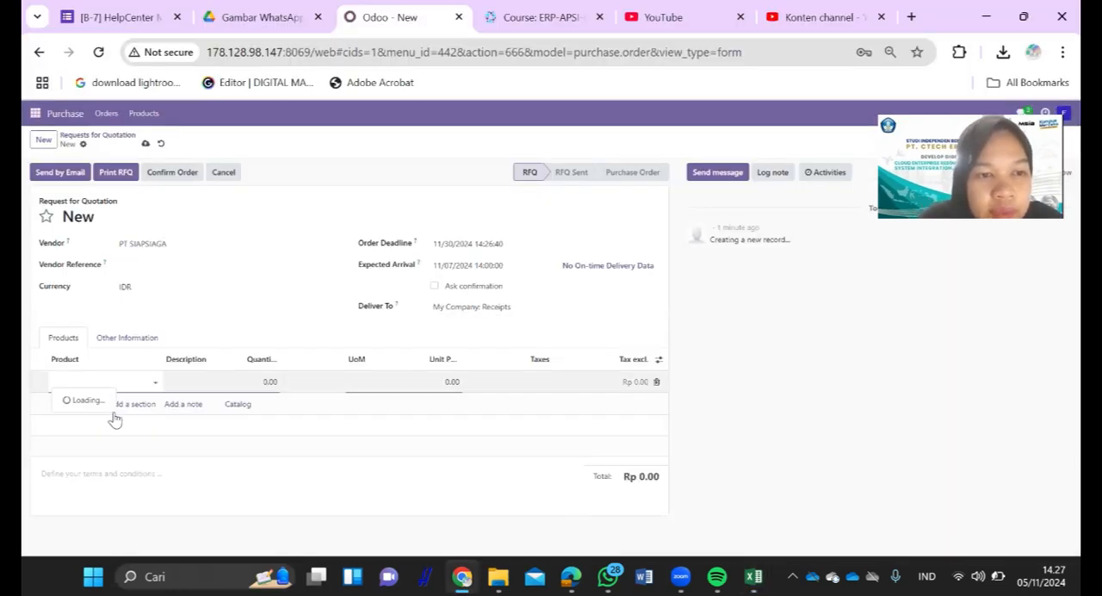
key("Return")
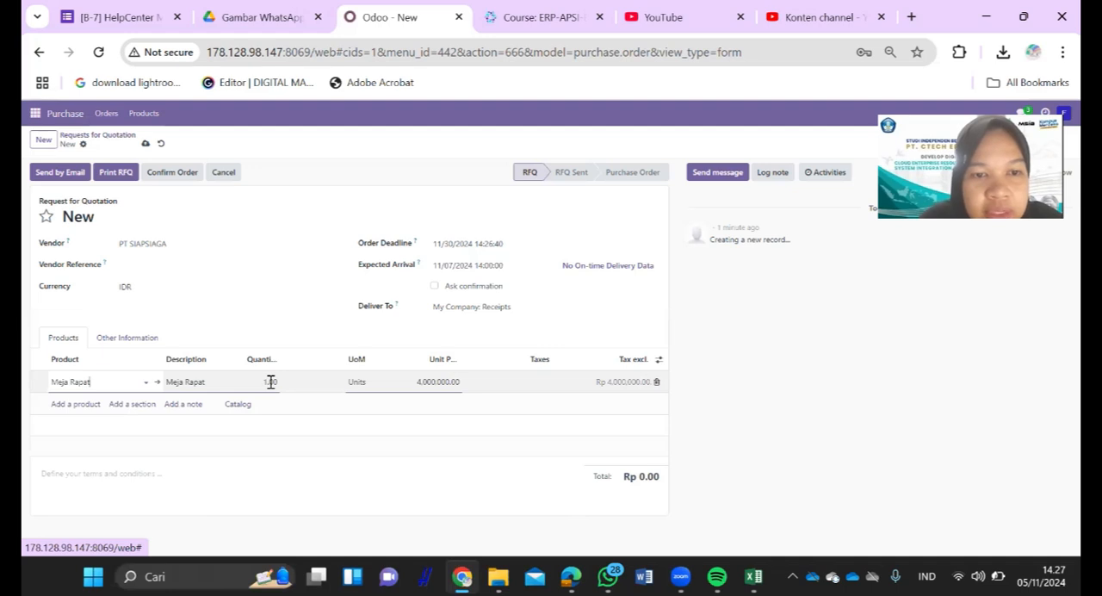
left_click(271, 382)
type("5")
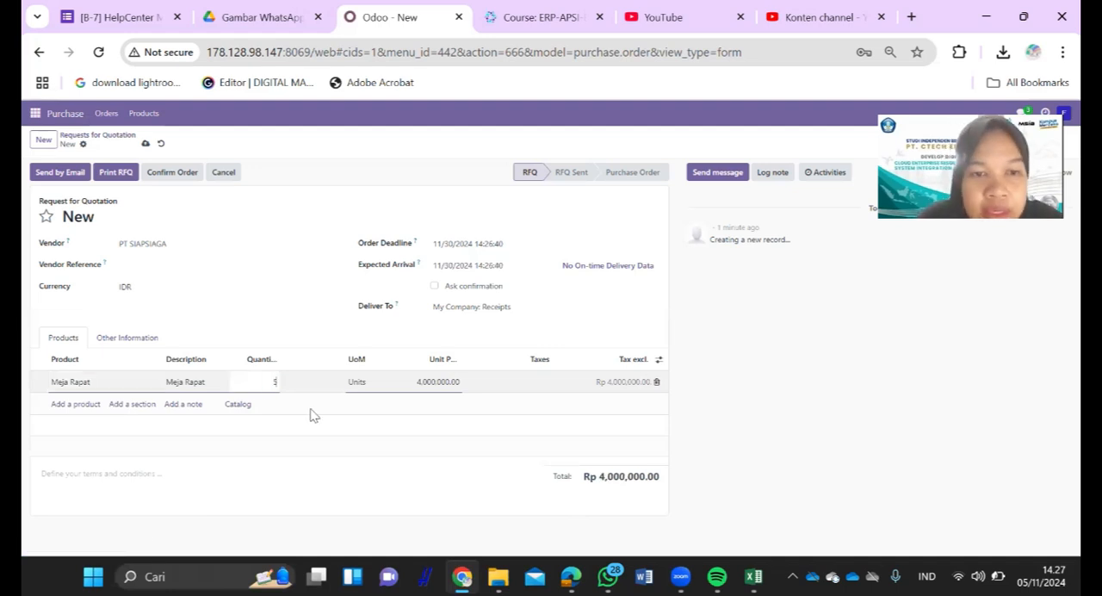
left_click(217, 423)
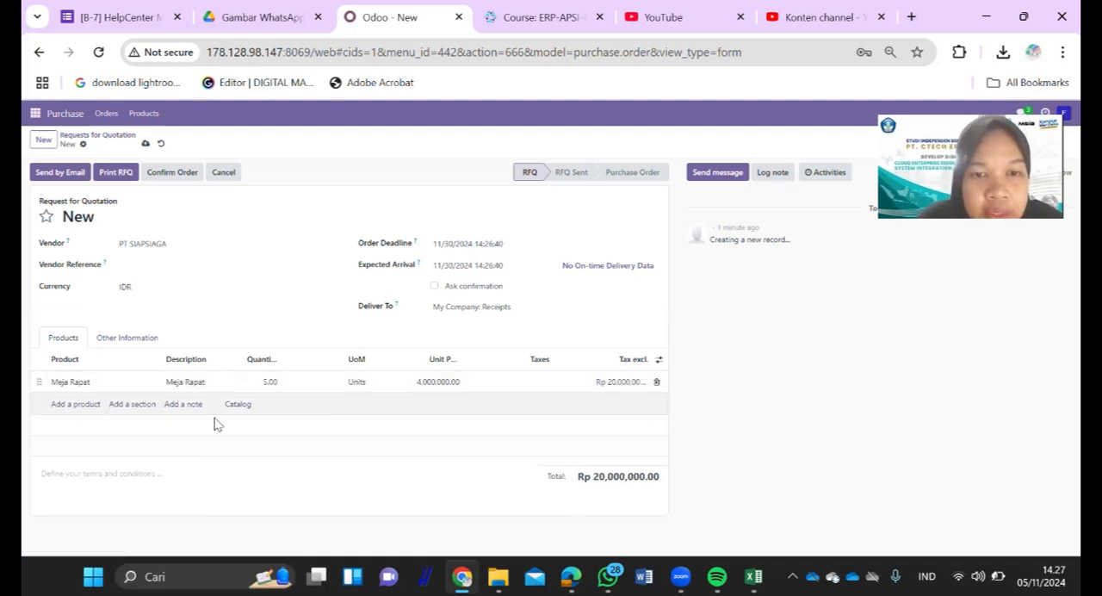
- Add a Kursi Direktur line with a quantity of 4, checking the amount against the product table in Excel
left_click(96, 404)
type("kurs")
left_click(90, 421)
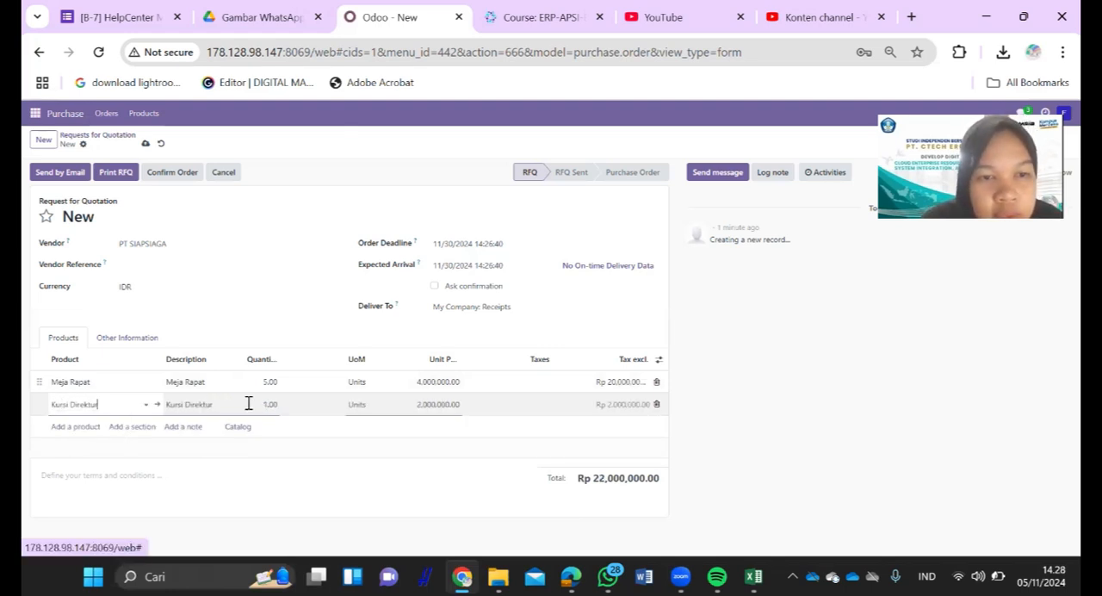
left_click(274, 404)
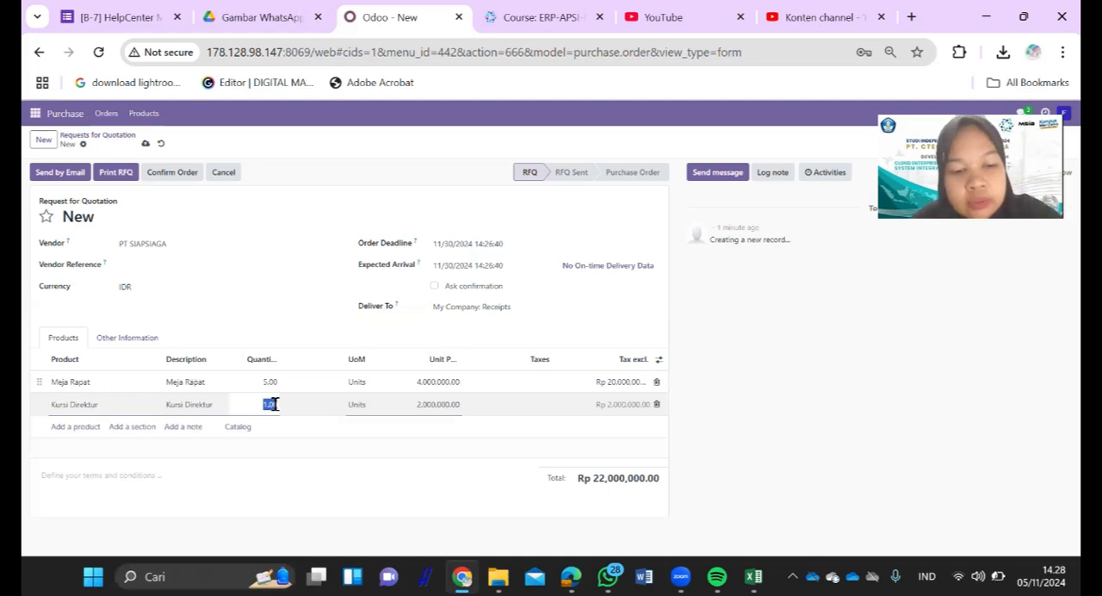
key("alt+Tab")
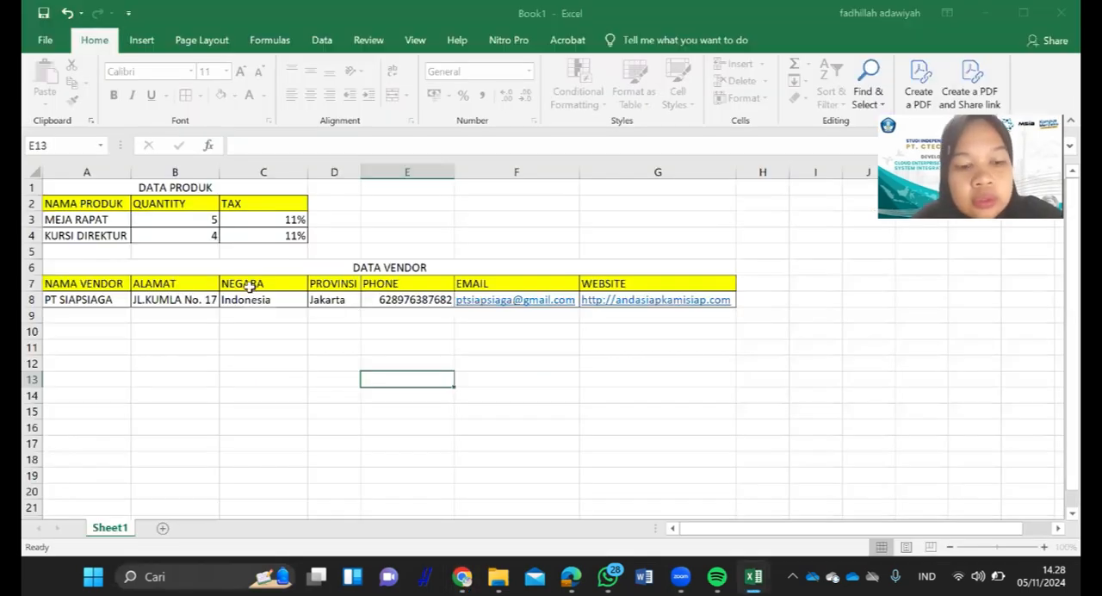
key("alt+Tab")
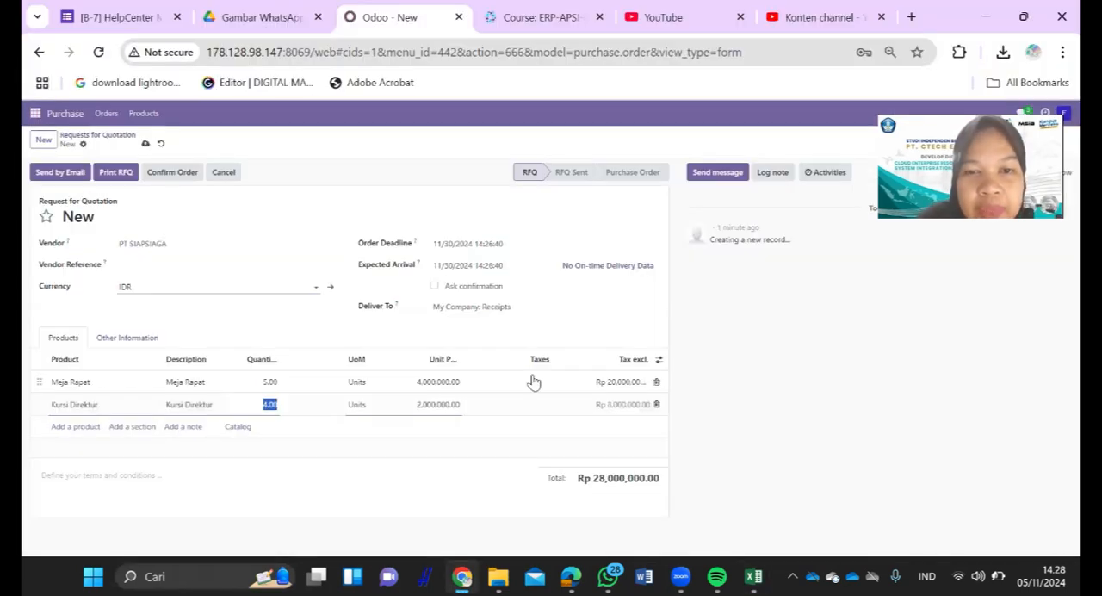
- Apply the PPN IN 11% tax to both the Meja Rapat and Kursi Direktur lines
left_click(534, 381)
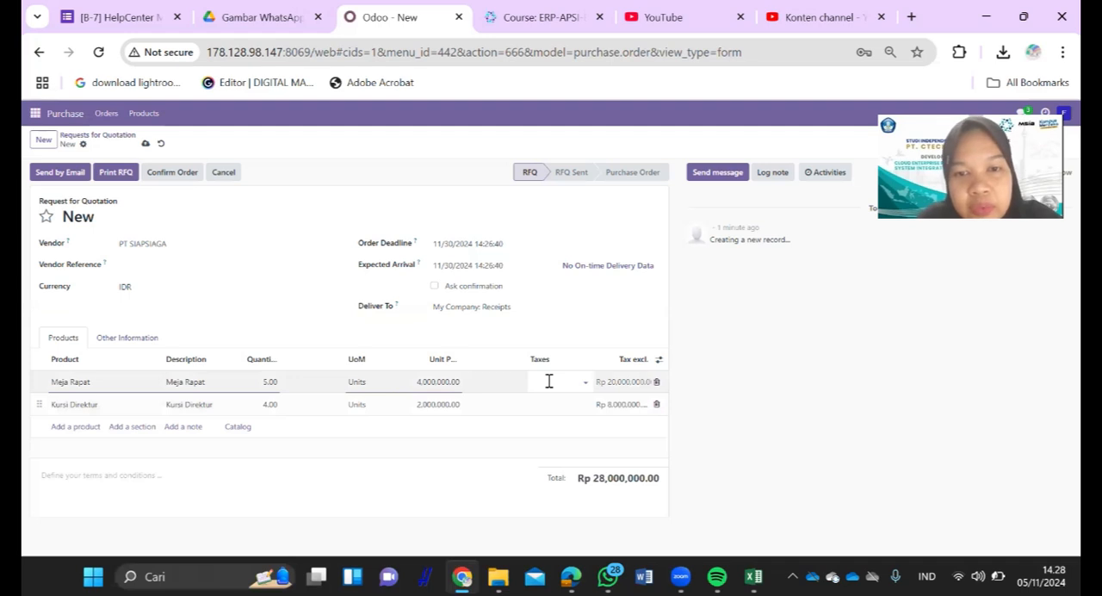
left_click(555, 397)
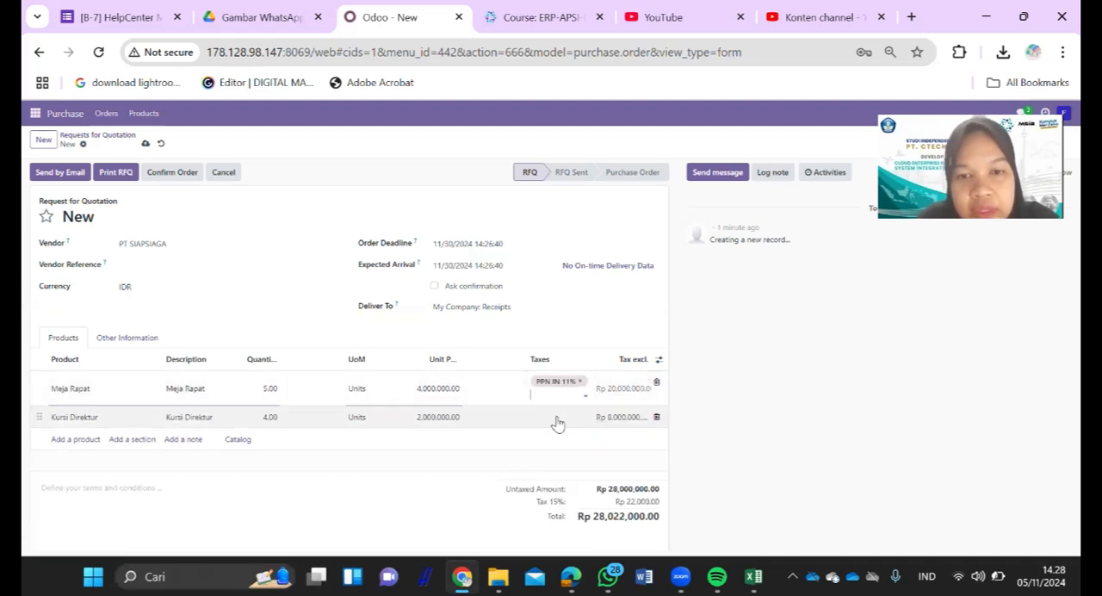
left_click(557, 419)
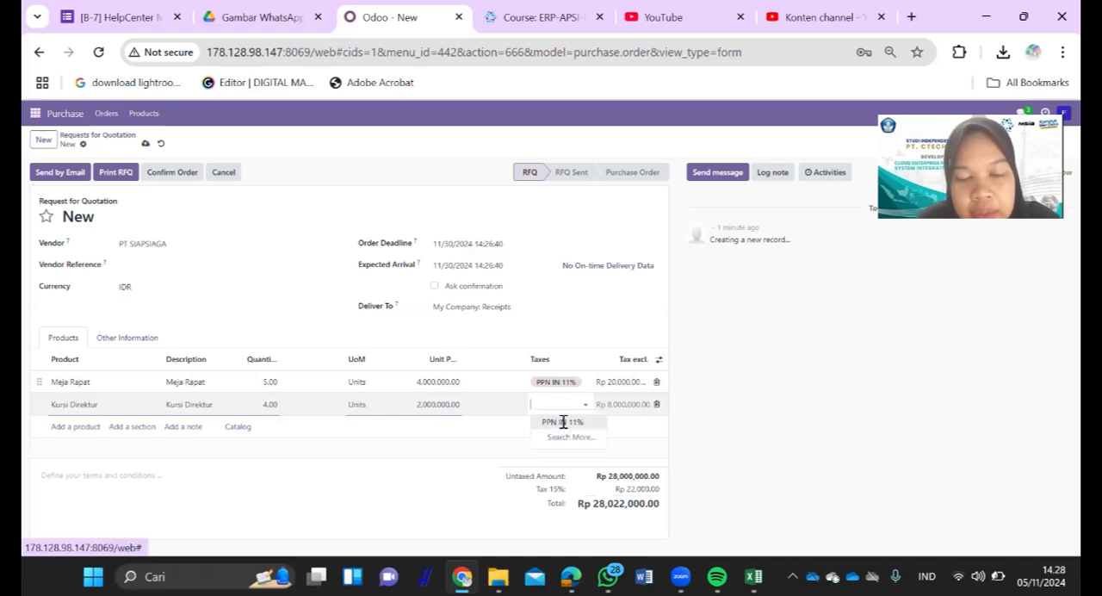
left_click(526, 424)
left_click(414, 417)
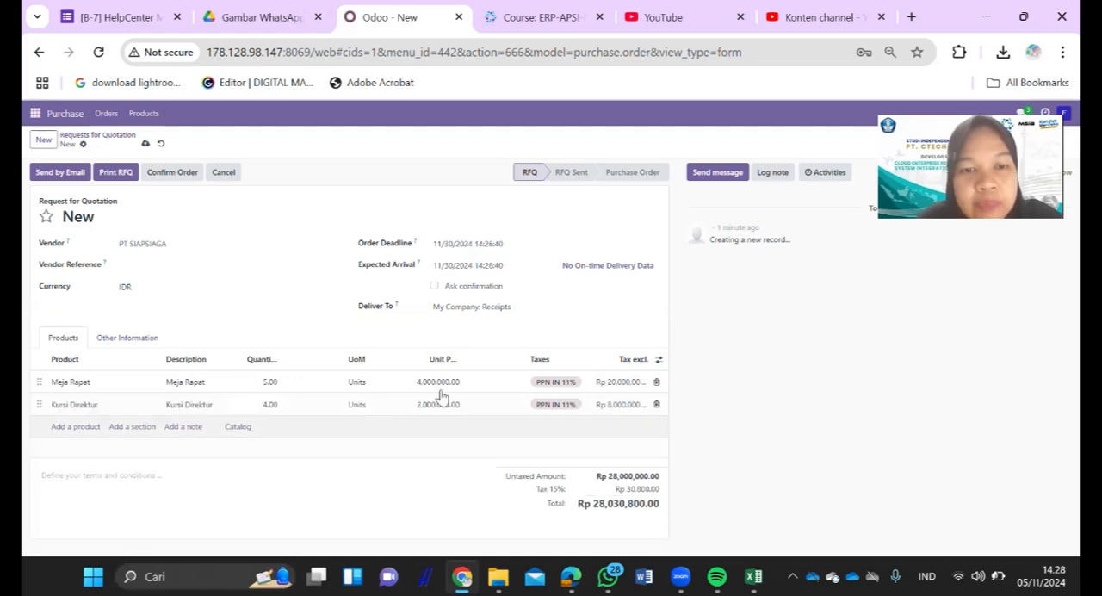
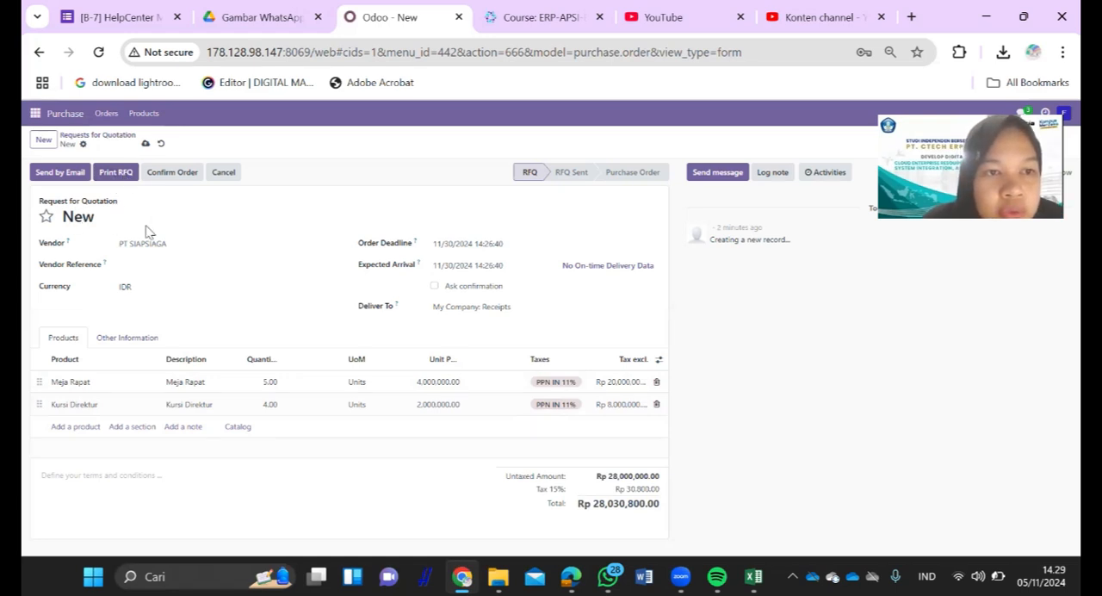
- Print the request for quotation, save it as Request for Quotation - P00007.pdf and open the saved PDF
left_click(115, 178)
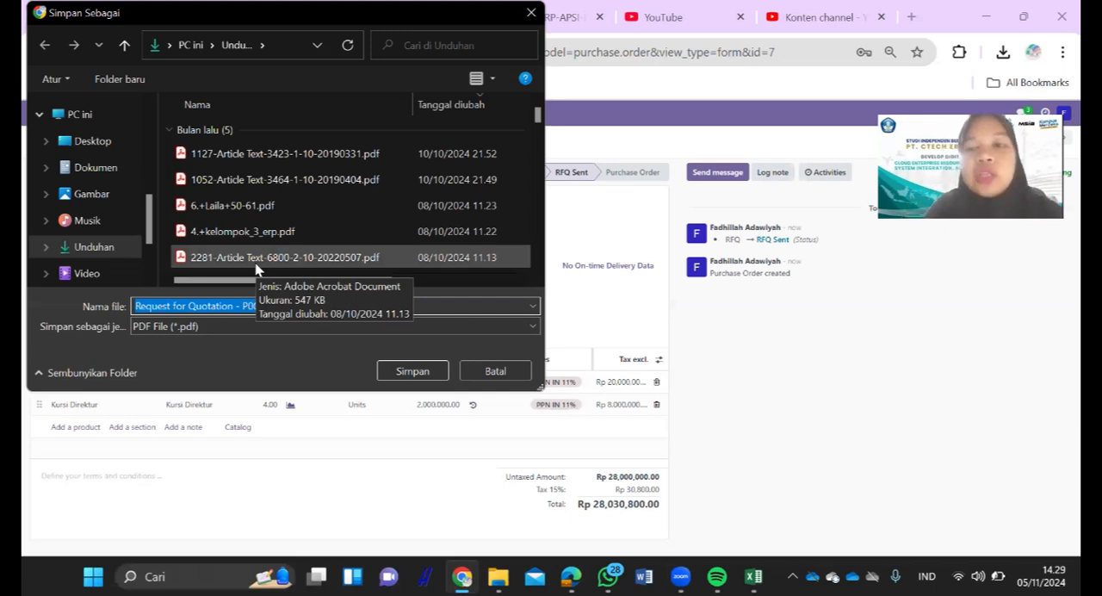
left_click(394, 374)
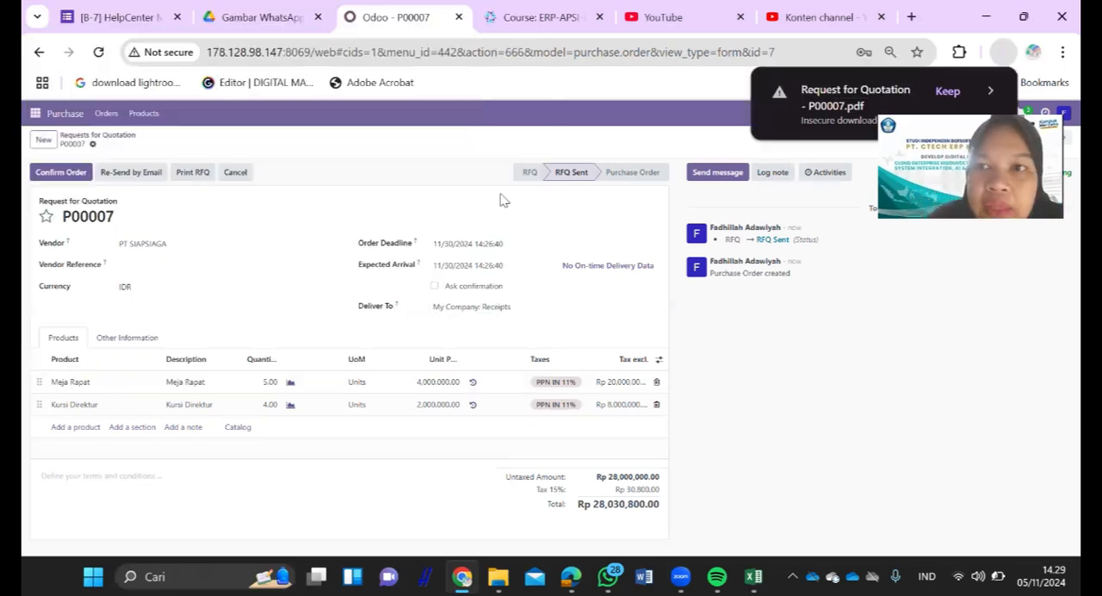
left_click(946, 92)
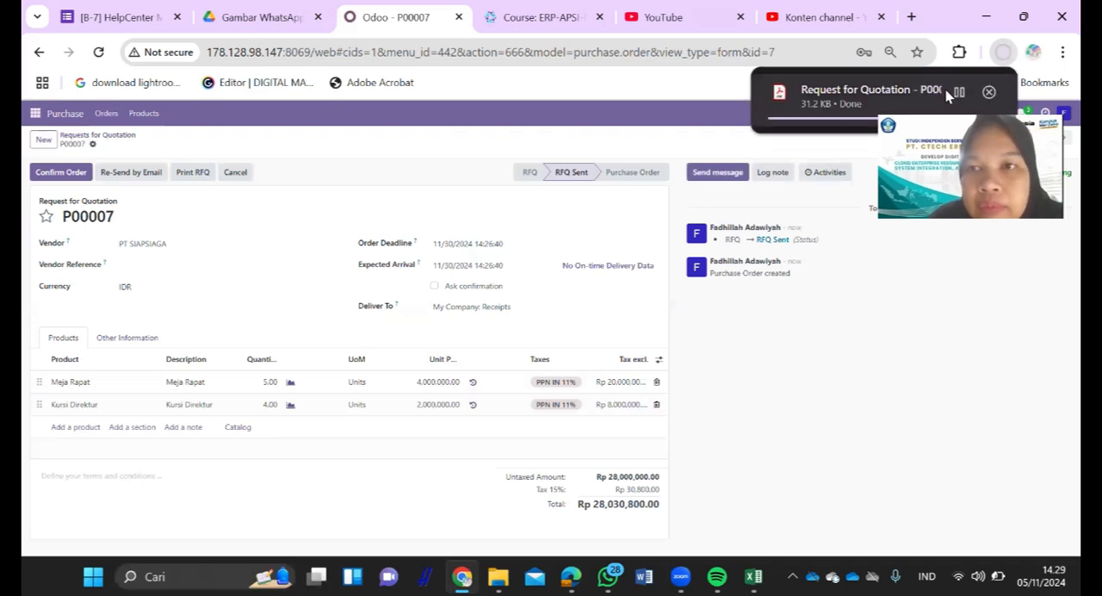
left_click(945, 89)
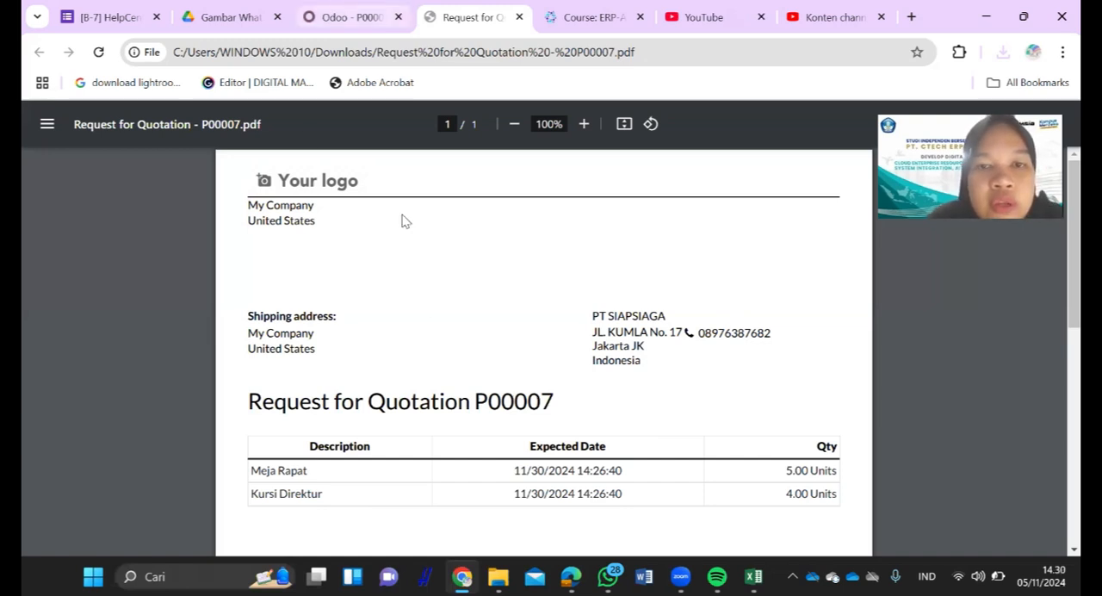
- Return to the request for quotation and review its other information, checking the buyer and the available payment terms
key("ctrl+shift+Tab")
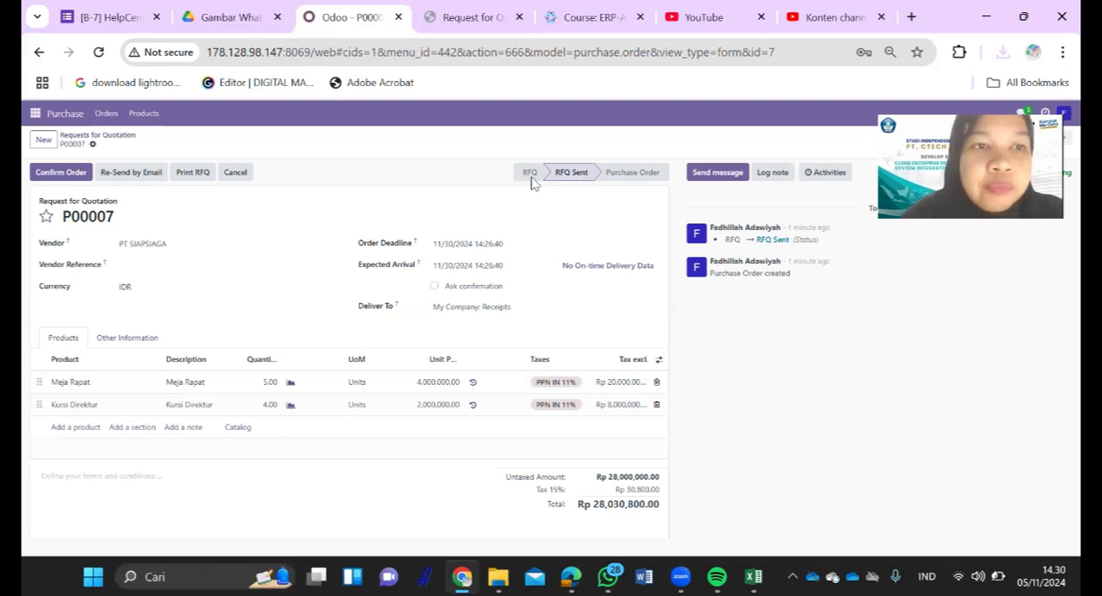
left_click(140, 342)
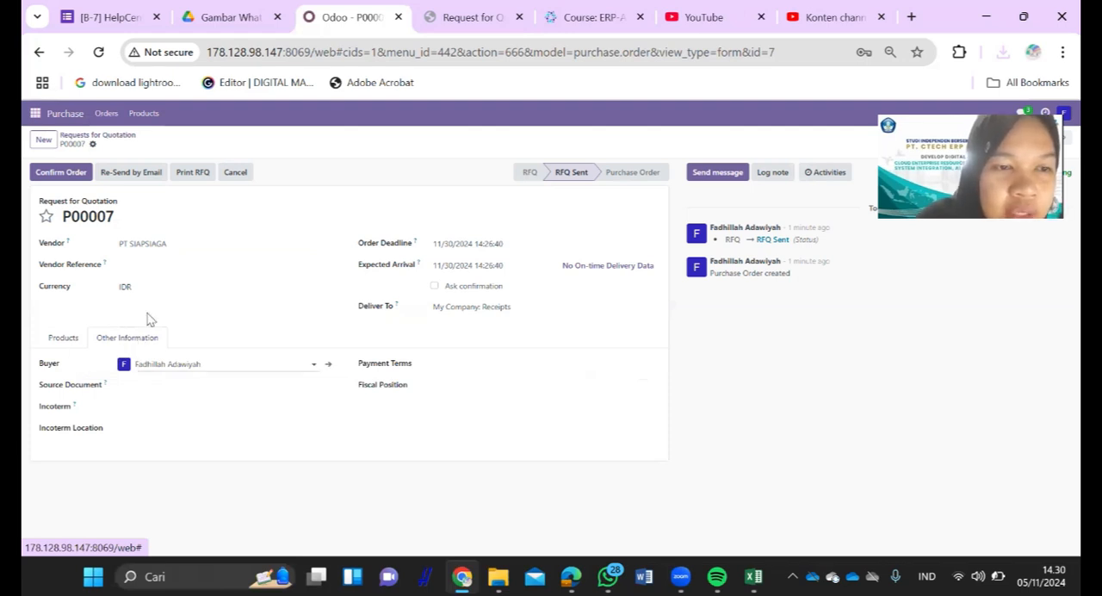
left_click(177, 364)
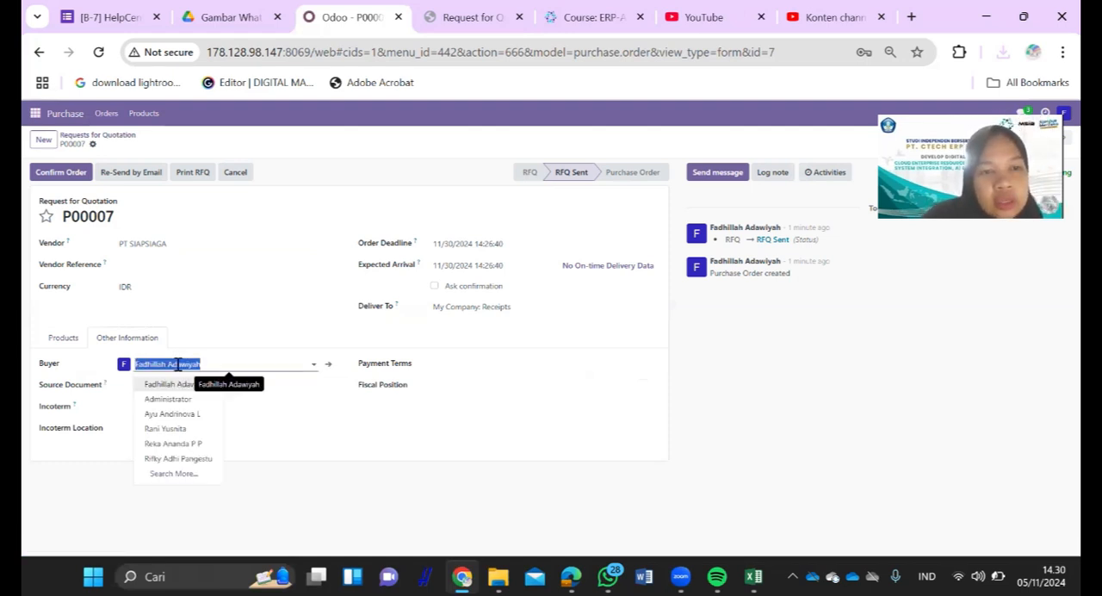
left_click(88, 370)
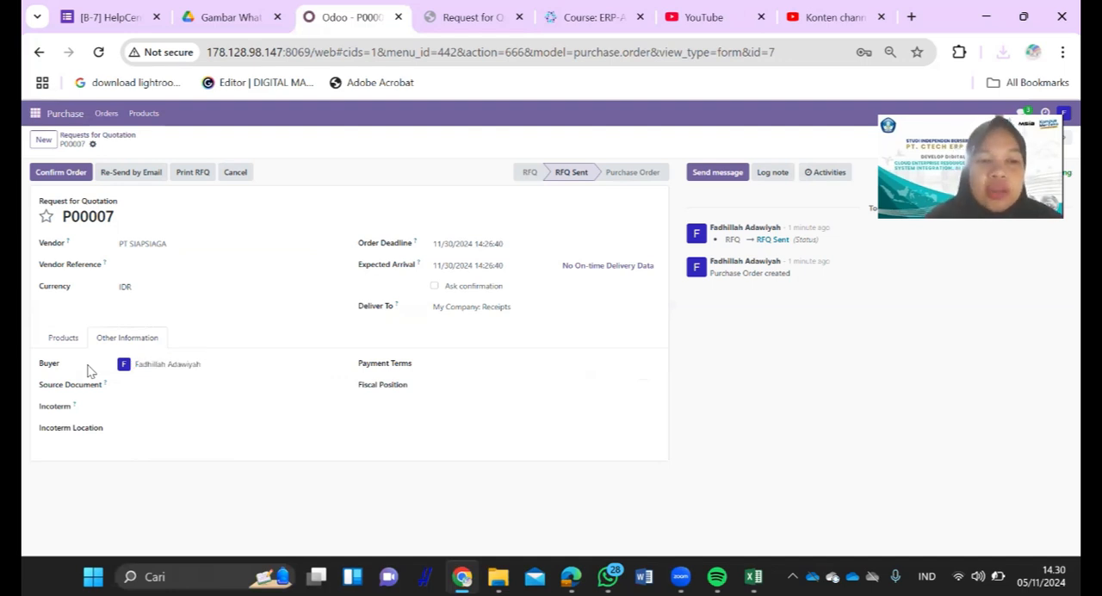
left_click(477, 362)
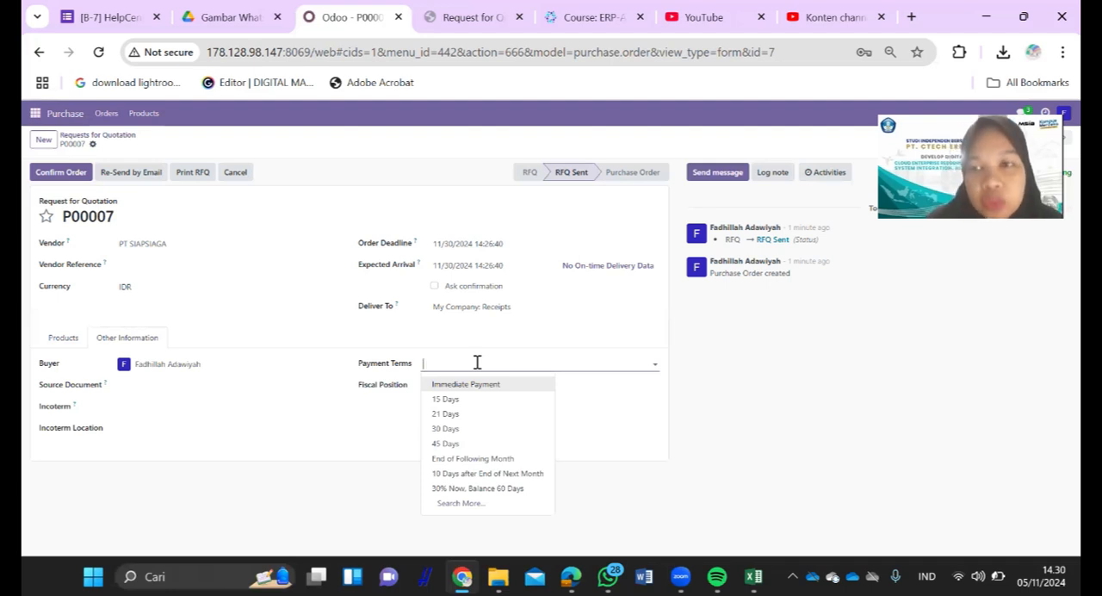
left_click(263, 365)
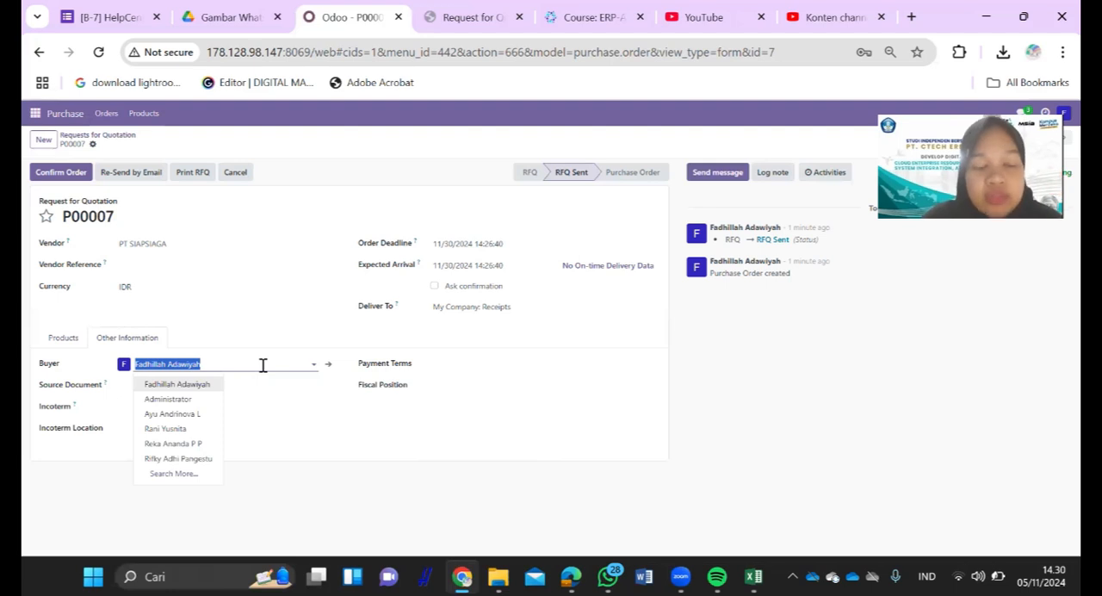
left_click(239, 305)
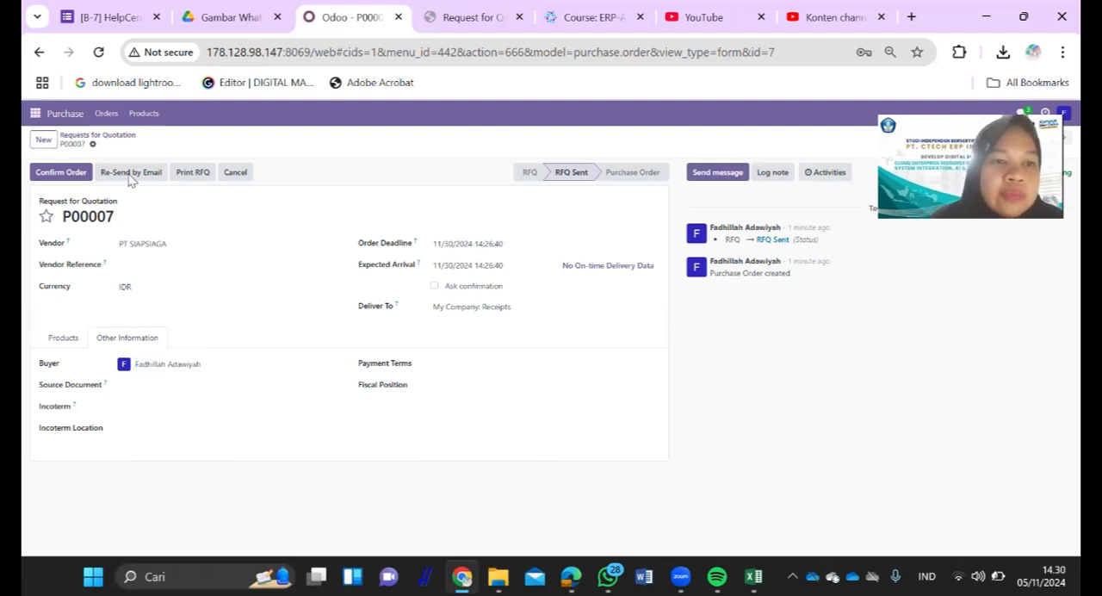
- Open the list of requests for quotation to check the entry for PT SIAPSIAGA
left_click(103, 116)
left_click(105, 139)
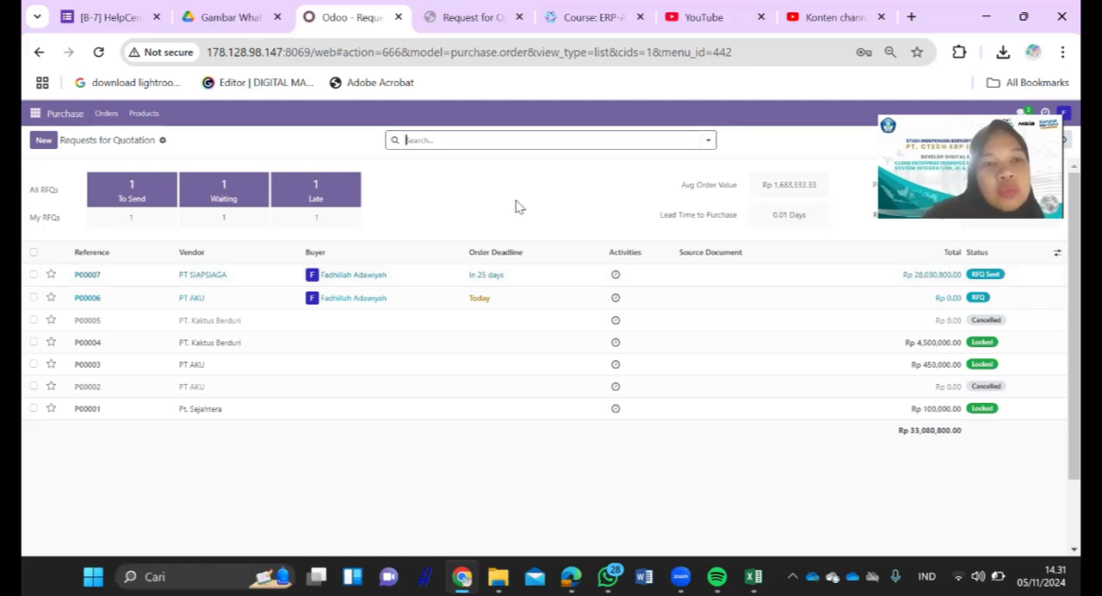
left_click(77, 118)
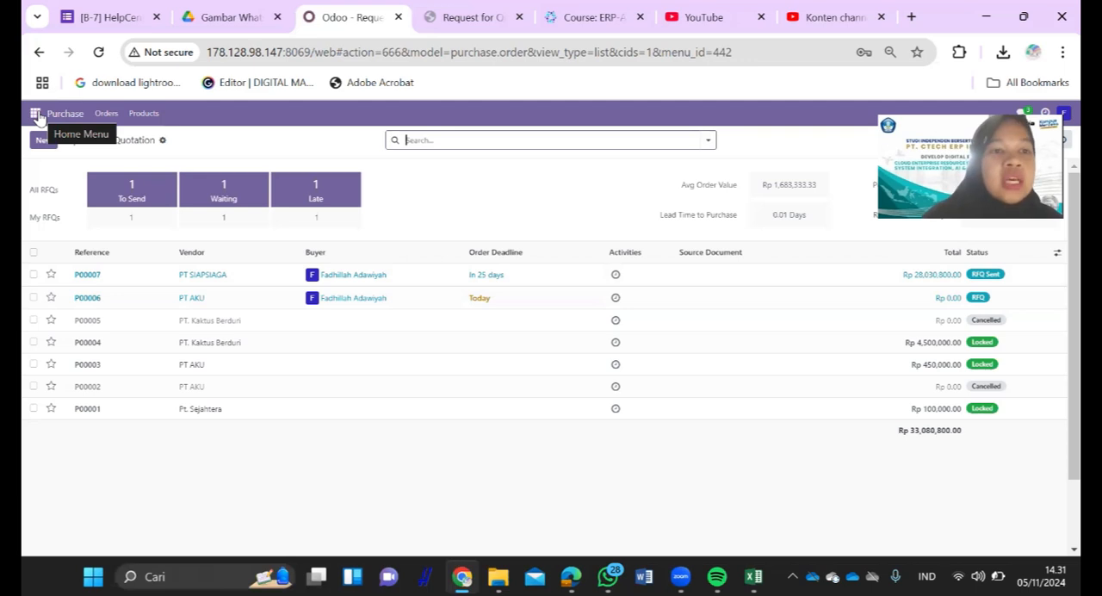
- Create a new channel named cp201 in Discuss
left_click(36, 114)
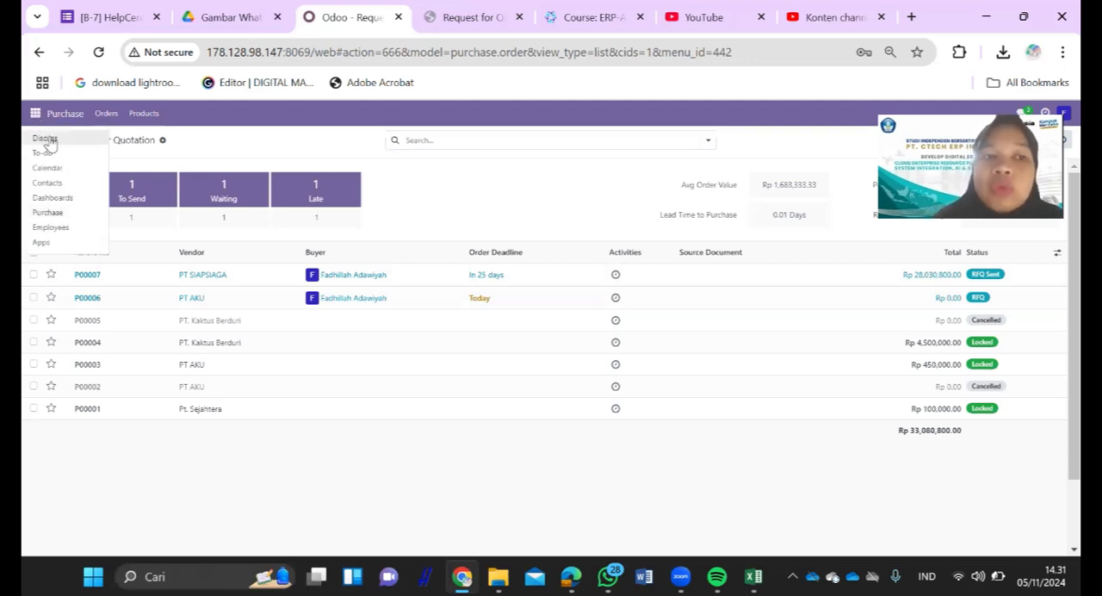
left_click(47, 140)
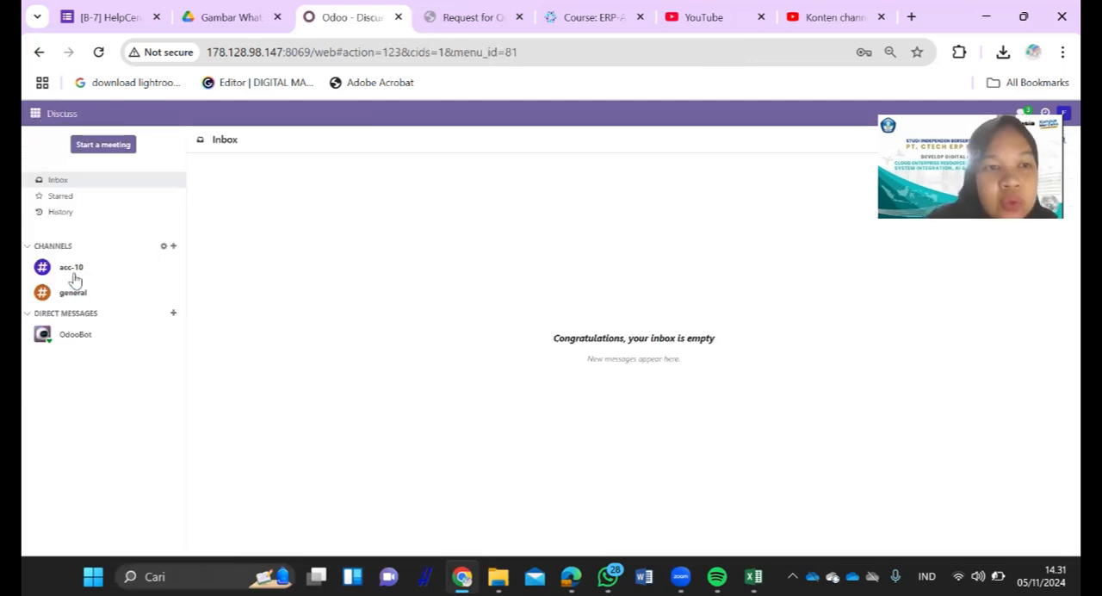
left_click(173, 247)
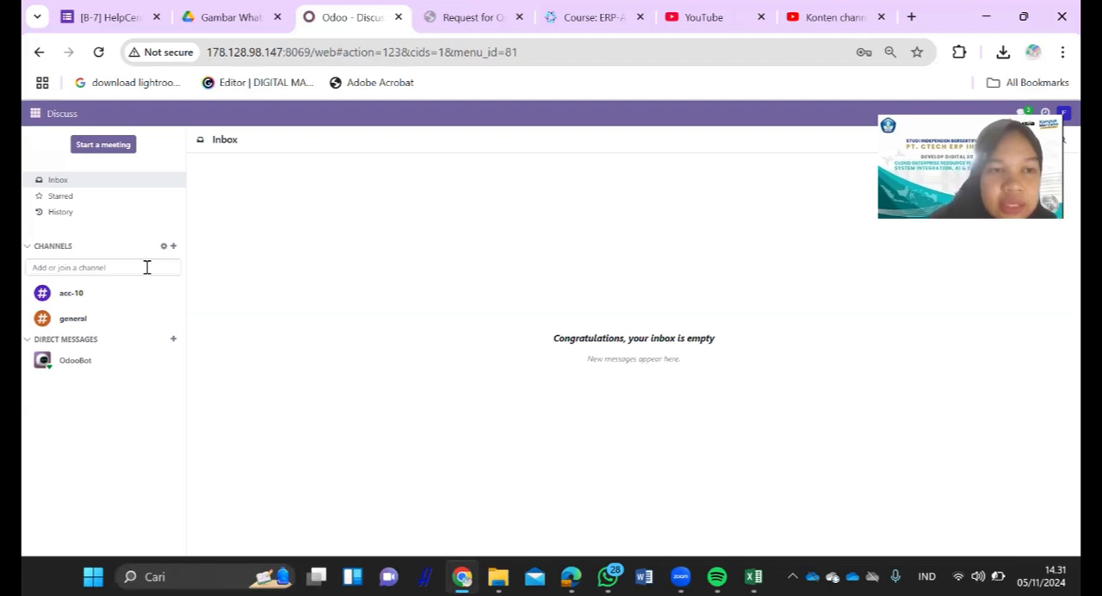
type("cp")
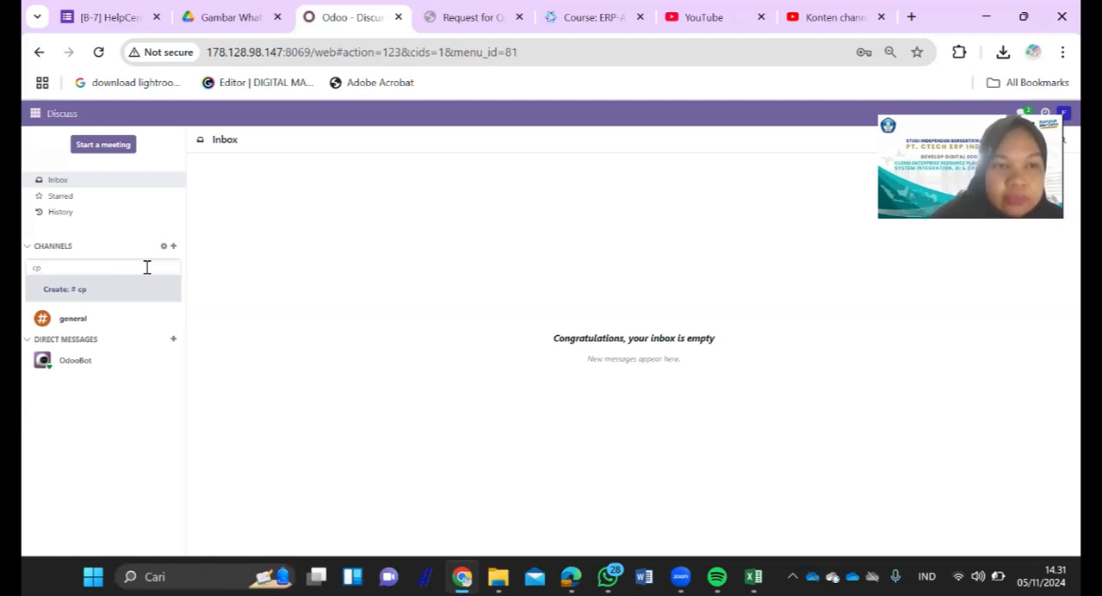
type("2")
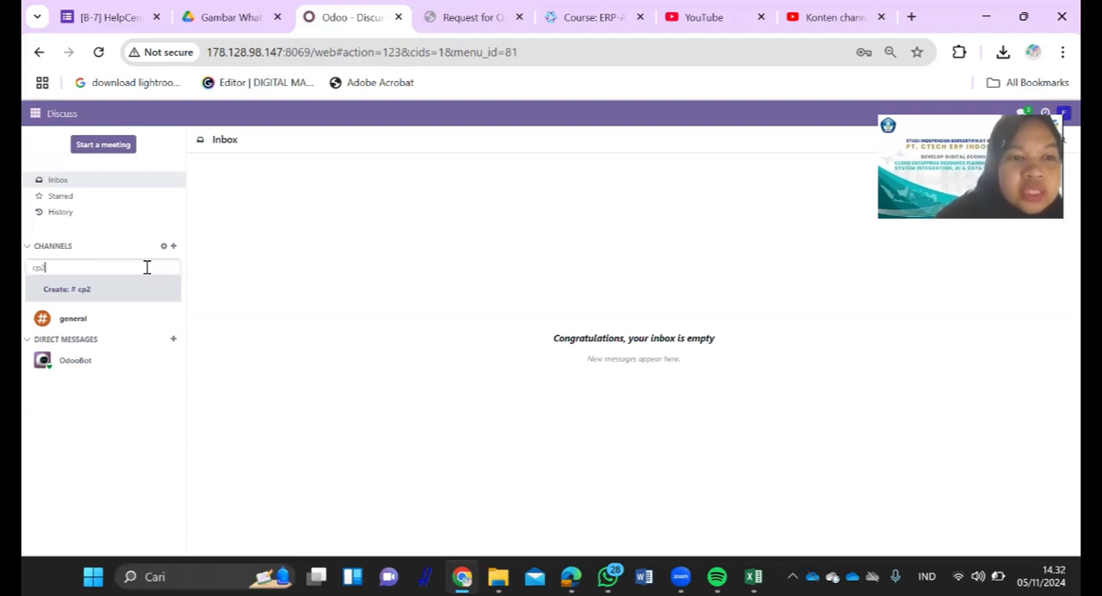
type("01")
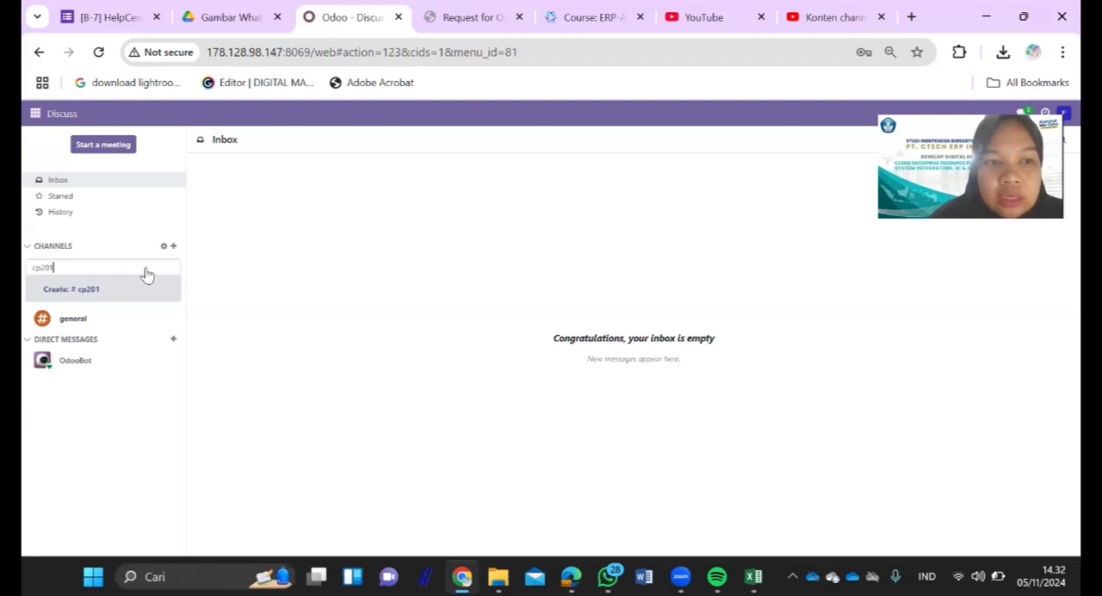
key("Return")
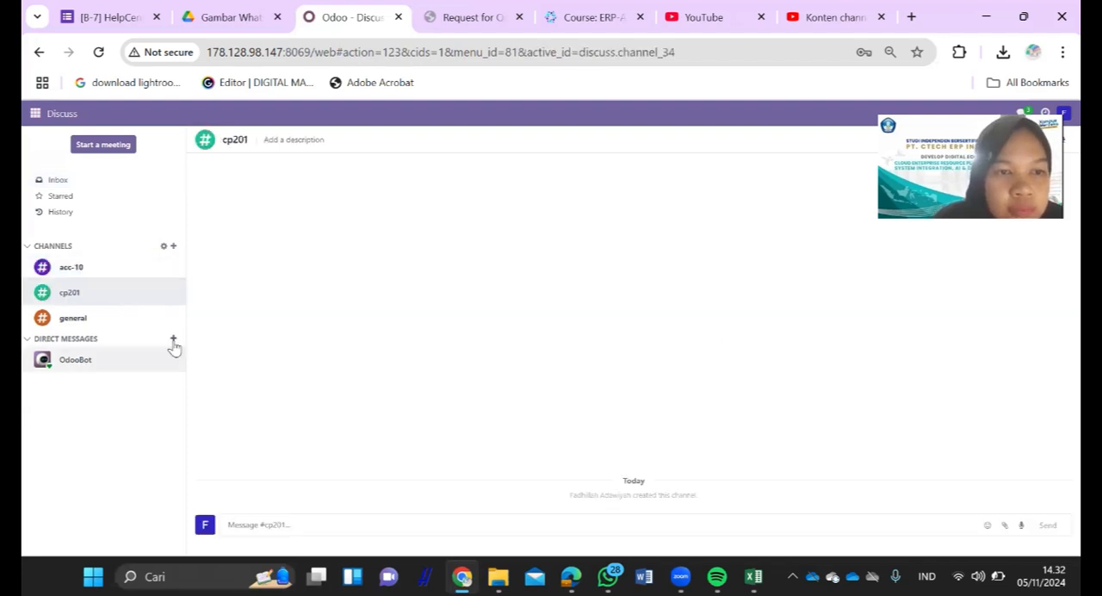
- Search for cp201 among the direct message contacts and for CP among the channels
type("cp")
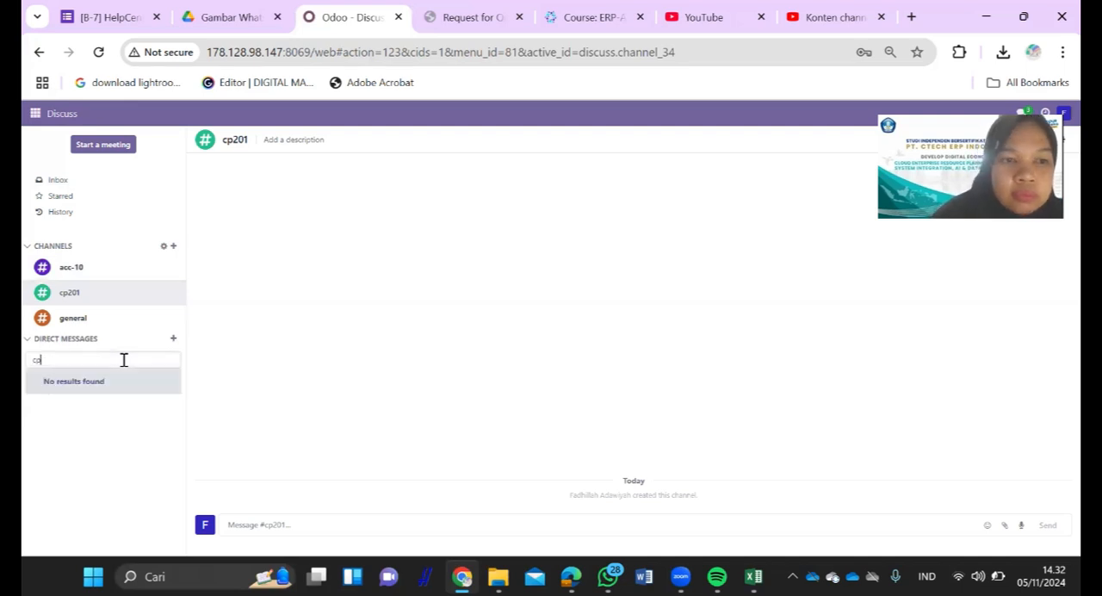
type("20")
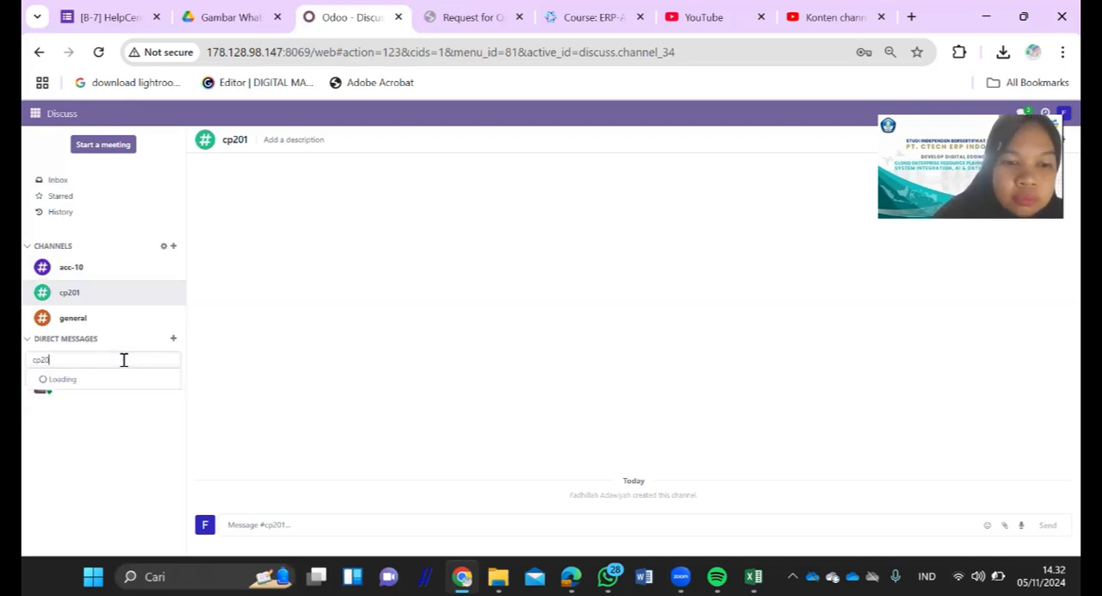
type("1")
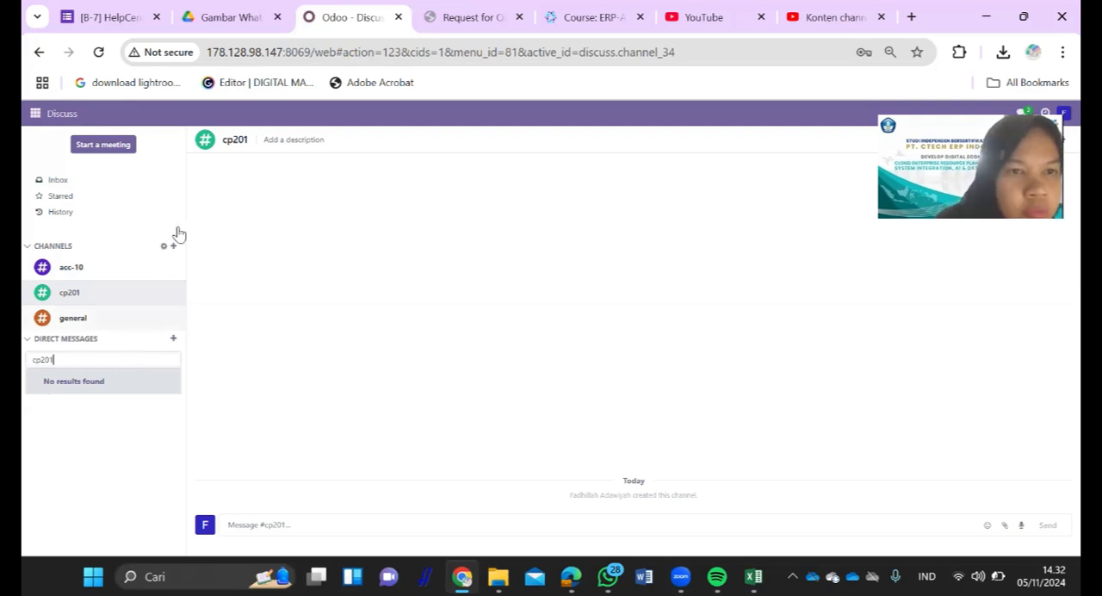
key("BackSpace")
key("BackSpace")
key("BackSpace")
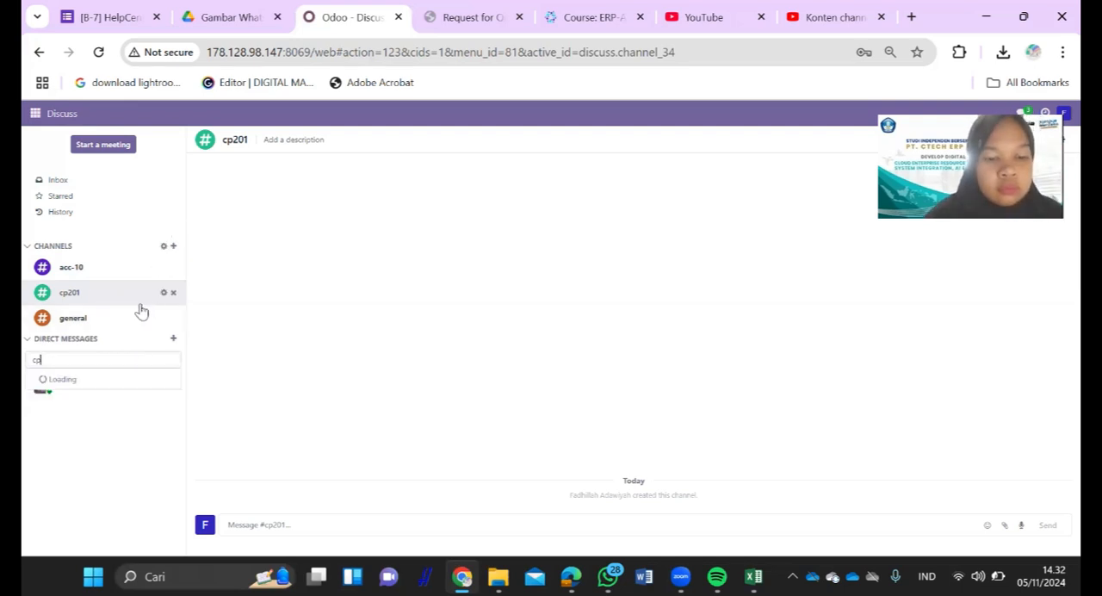
key("BackSpace")
key("BackSpace")
type("cp")
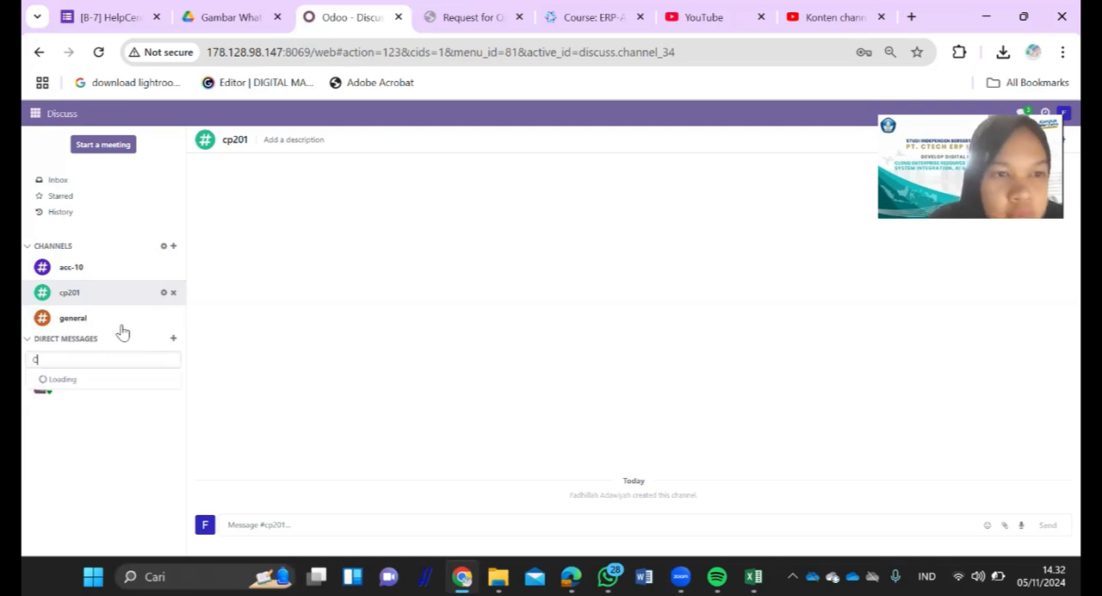
left_click(173, 248)
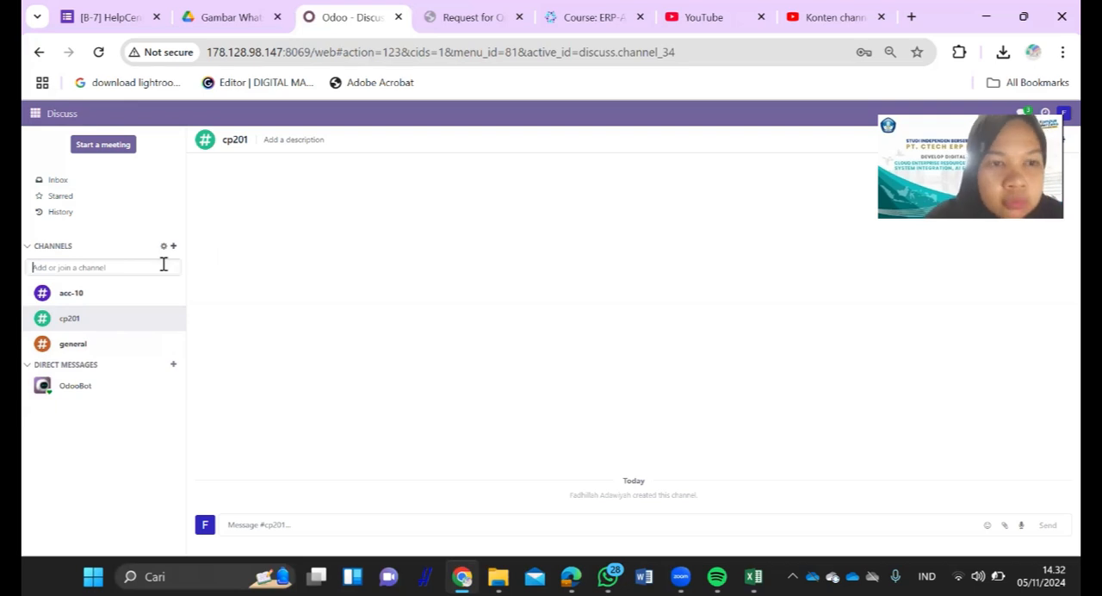
type("cp")
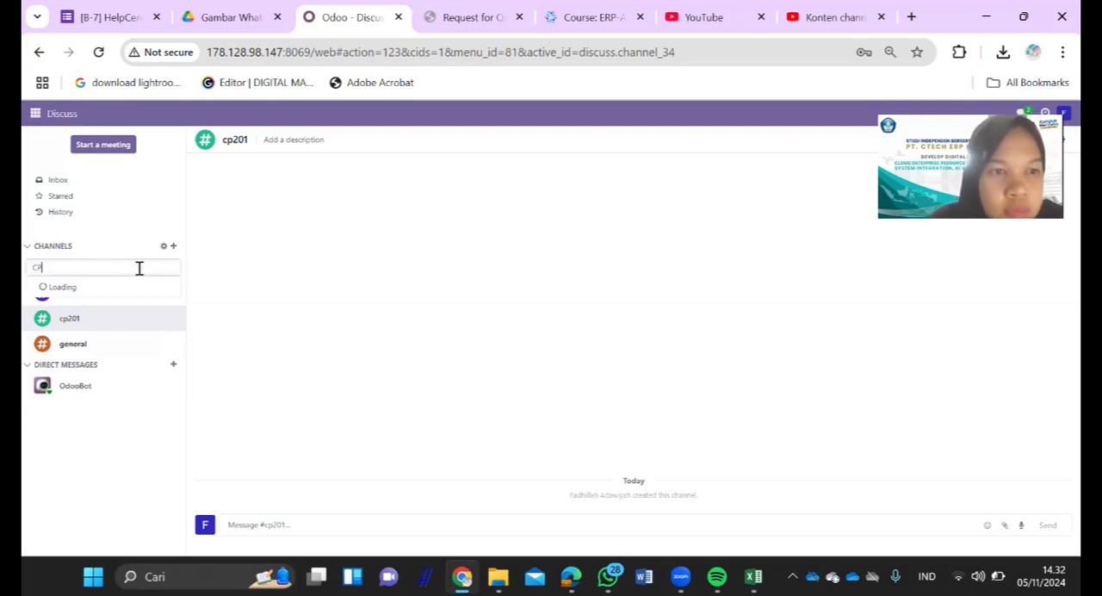
key("Return")
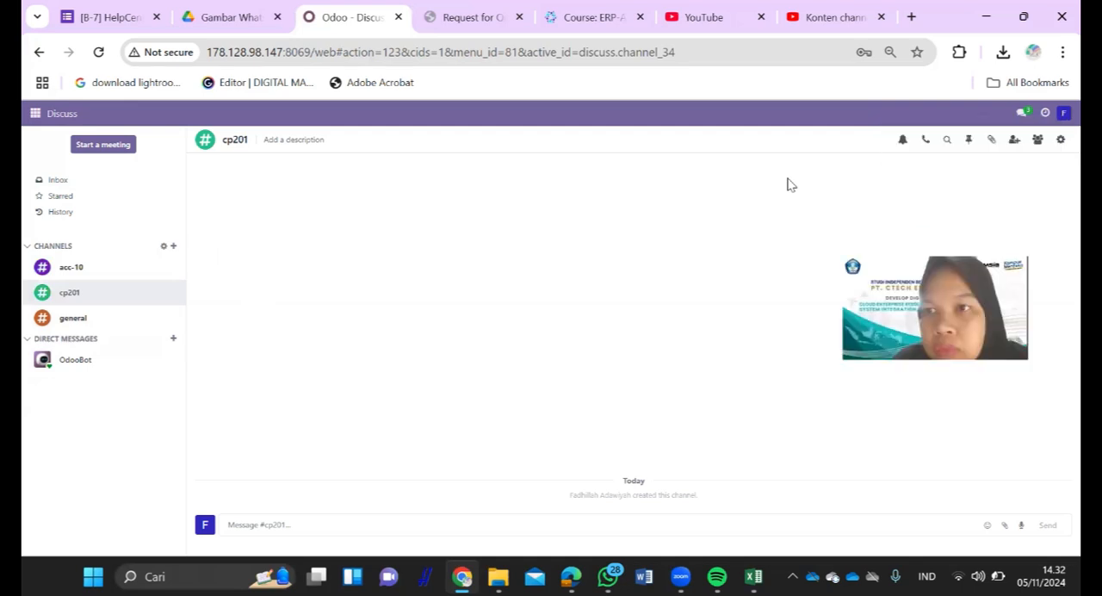
- Open the acc-10 channel and display its member list
left_click(100, 271)
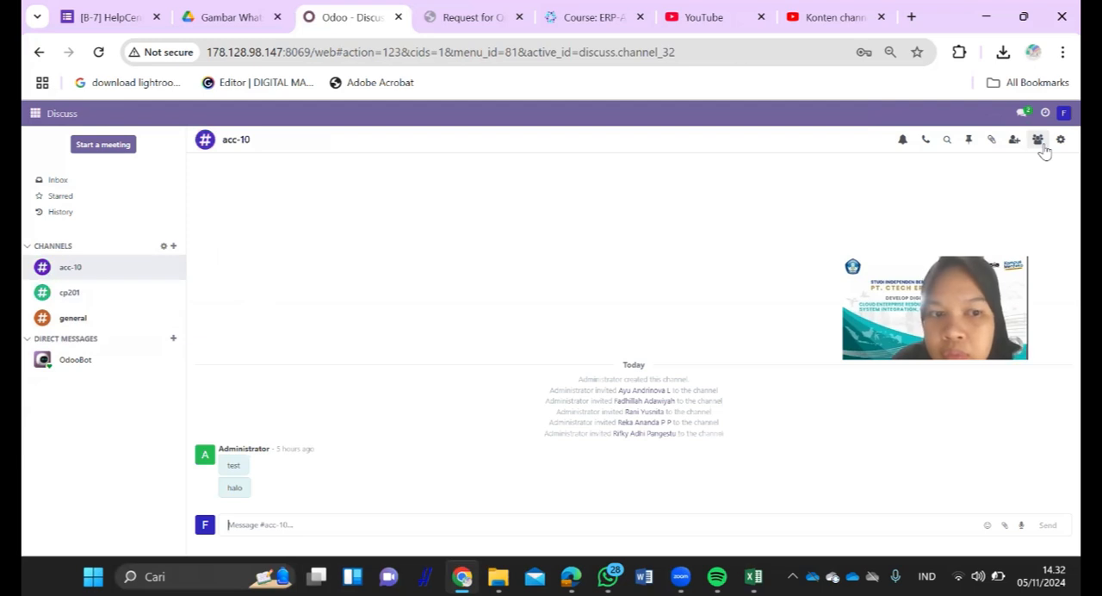
left_click(1042, 148)
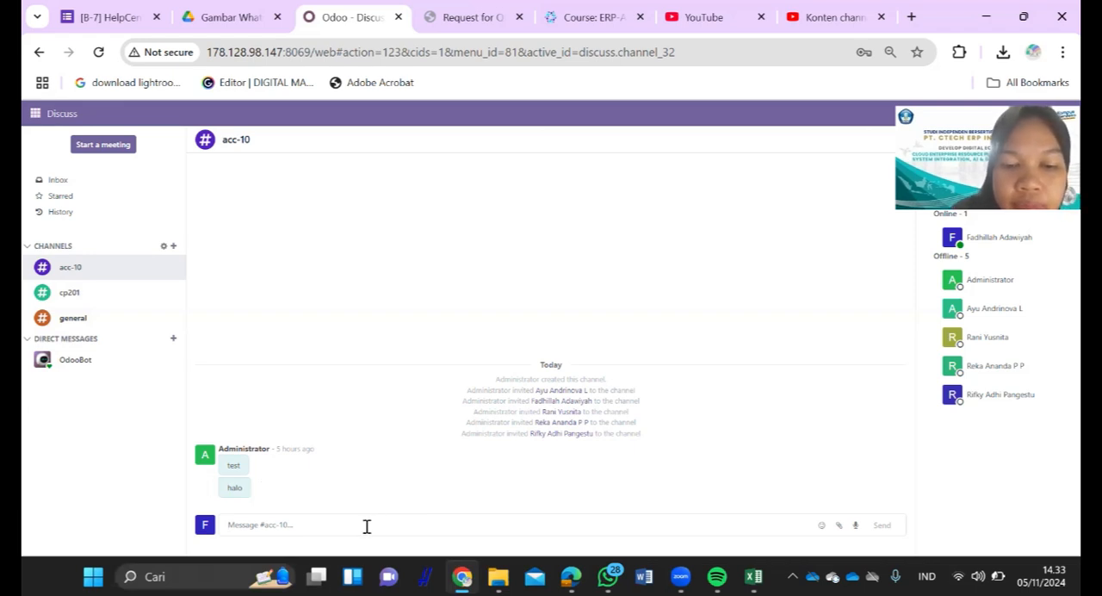
type("TOLONG")
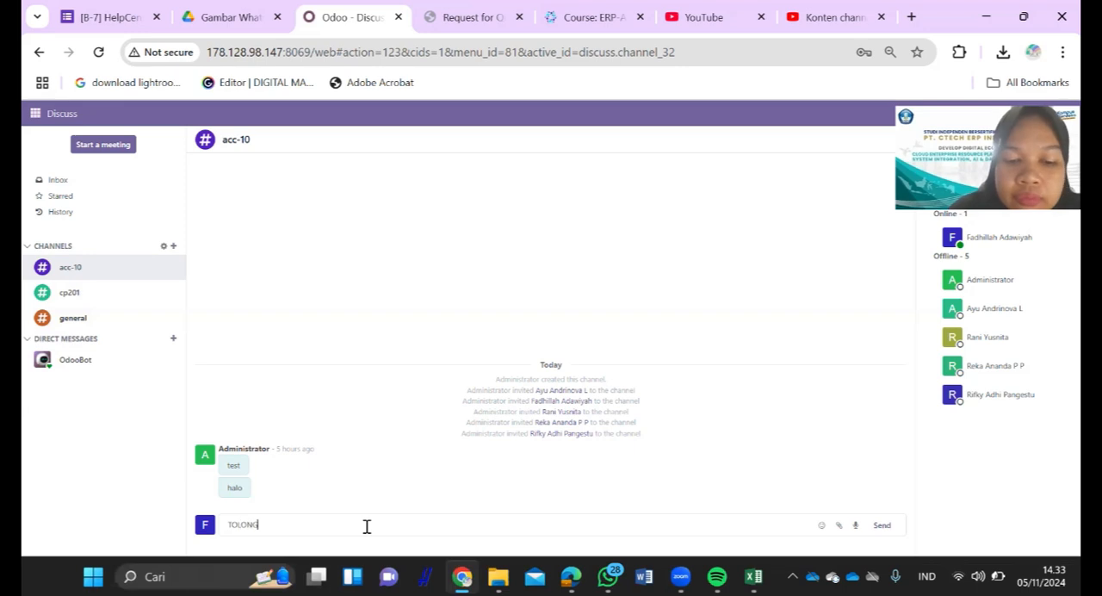
type(" YA")
key("BackSpace")
key("BackSpace")
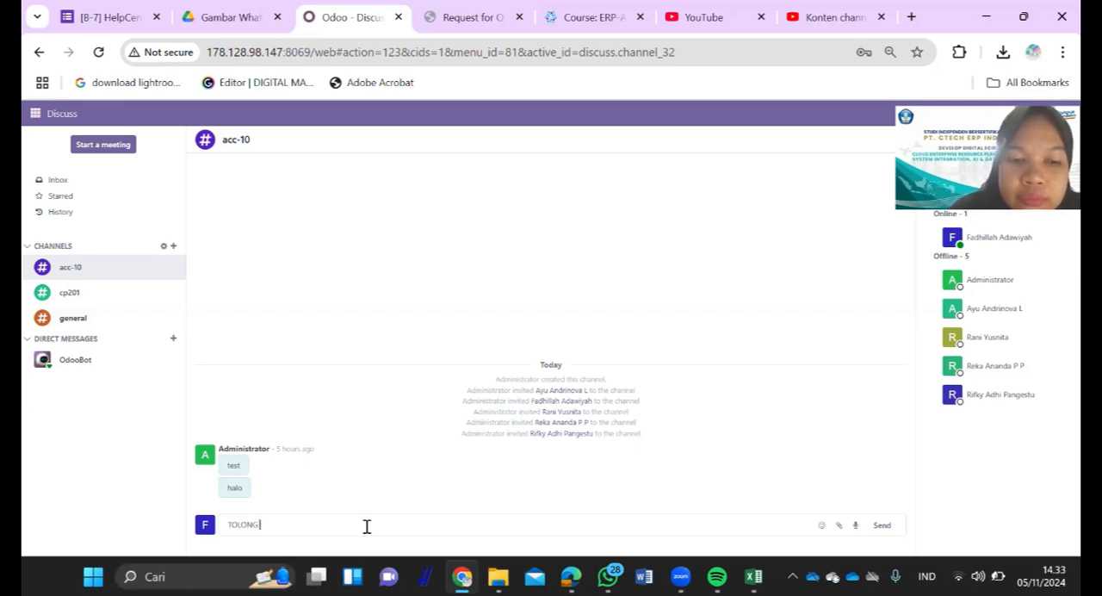
key("BackSpace")
key("BackSpace")
key("BackSpace")
key("BackSpace")
key("BackSpace")
key("BackSpace")
key("BackSpace")
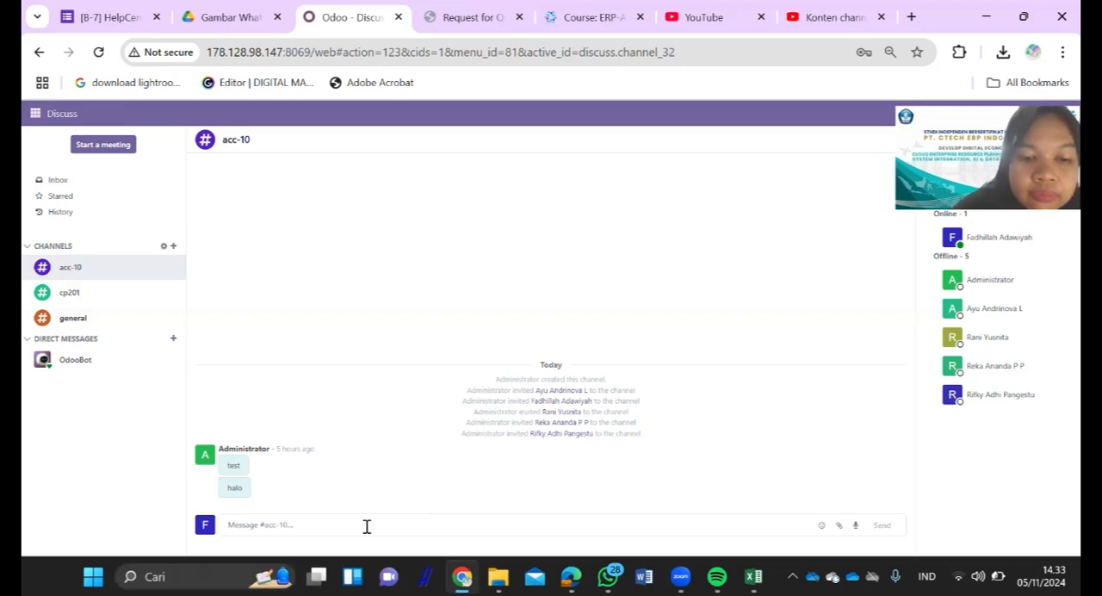
- Begin a message to the acc-10 channel with the words "RFQ dengan kode"
type("RFQ")
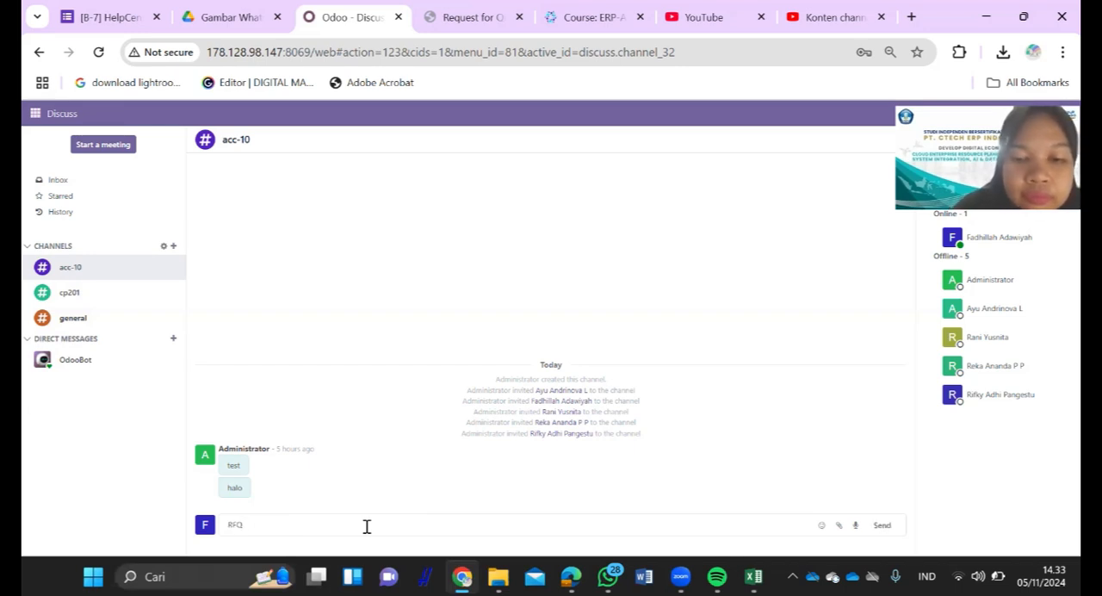
type(" dengan")
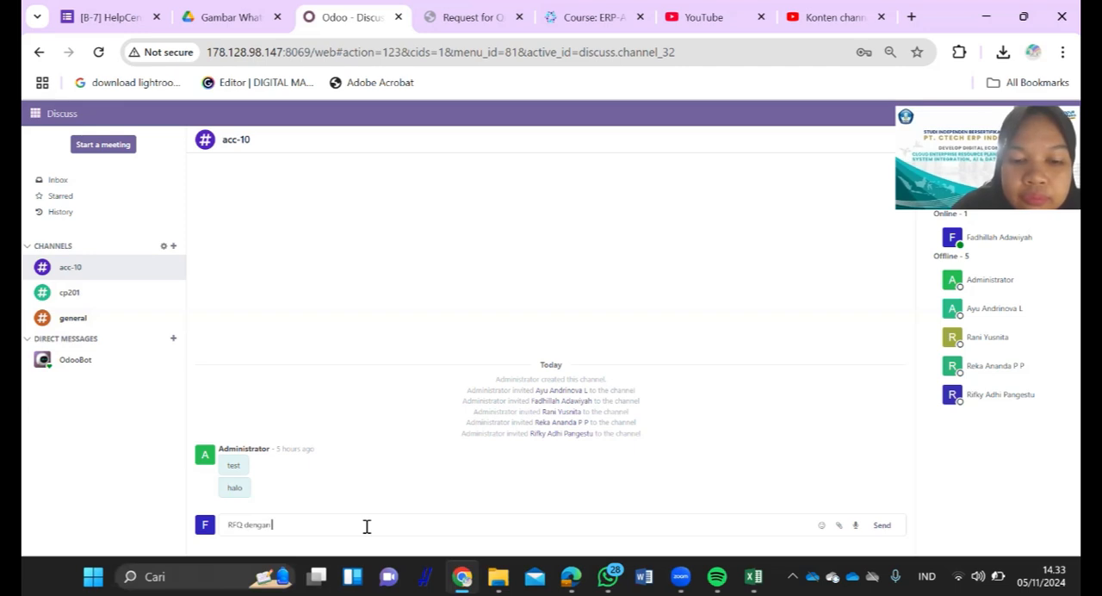
type(" kode ")
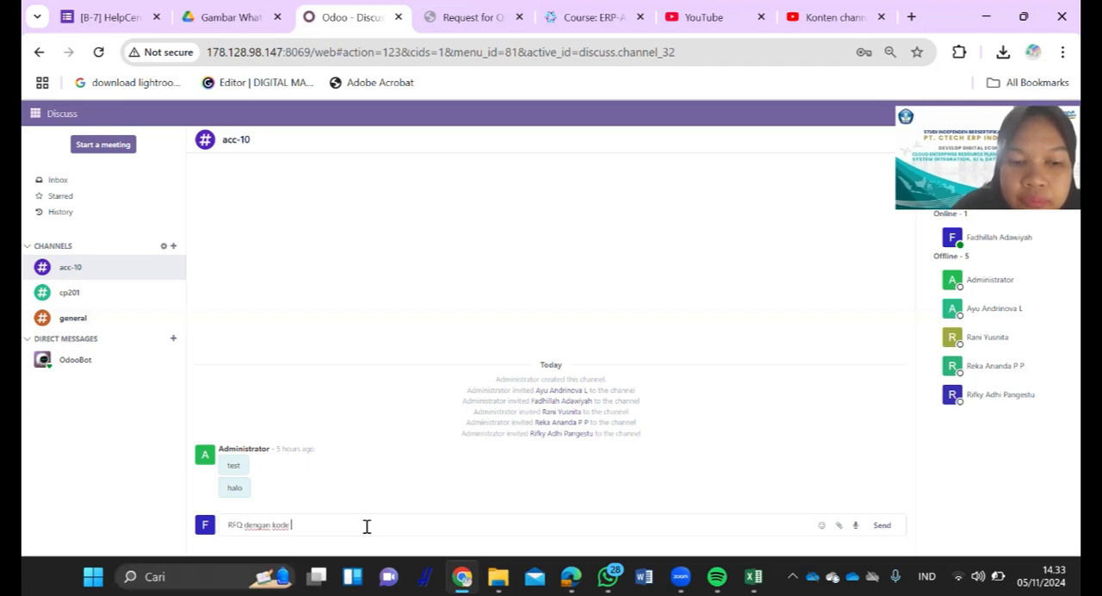
type("P")
key("BackSpace")
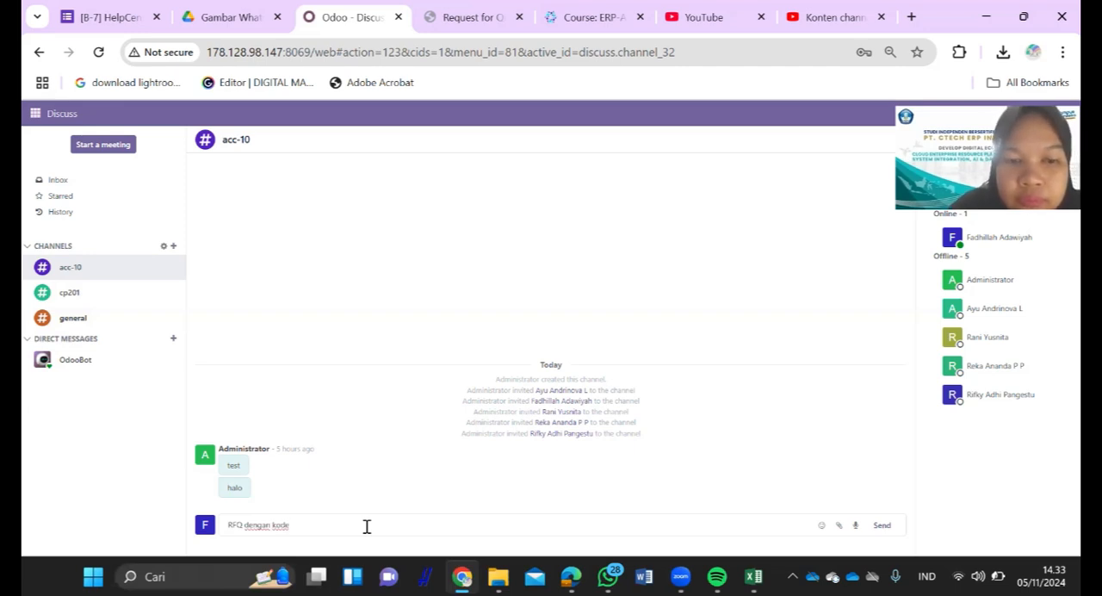
- Copy the PT SIAPSIAGA reference P00007 from the requests for quotation in Purchase and paste it into the acc-10 message draft
left_click(65, 120)
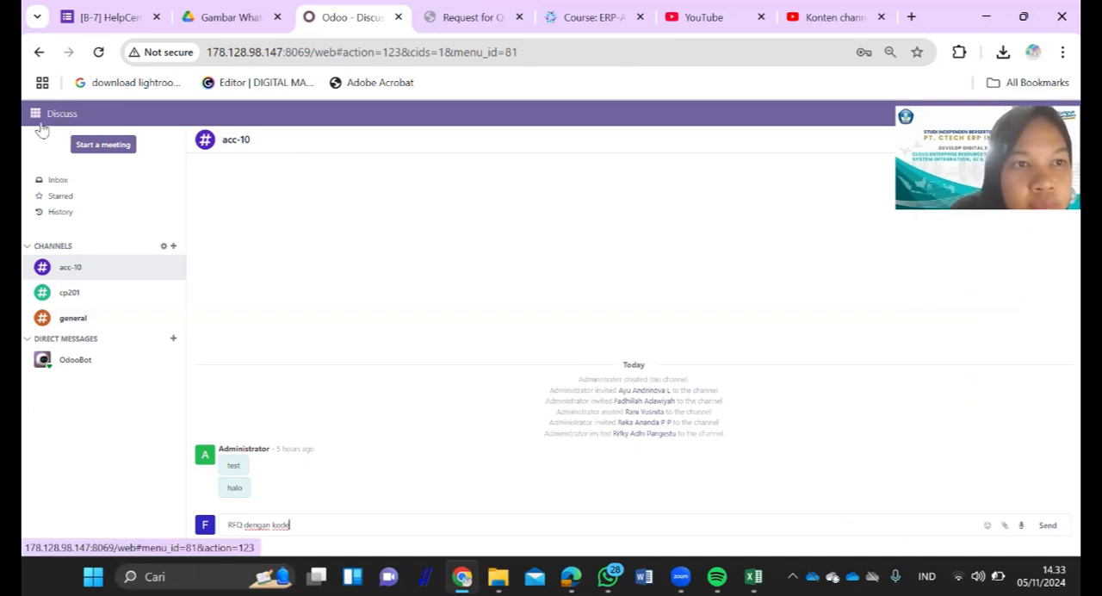
left_click(35, 114)
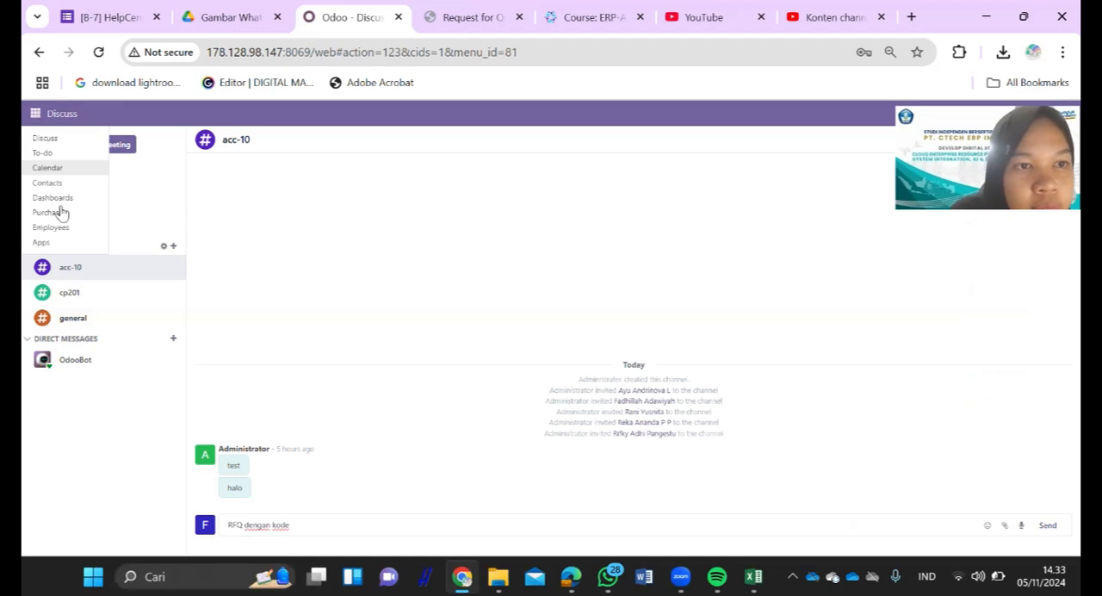
left_click(60, 213)
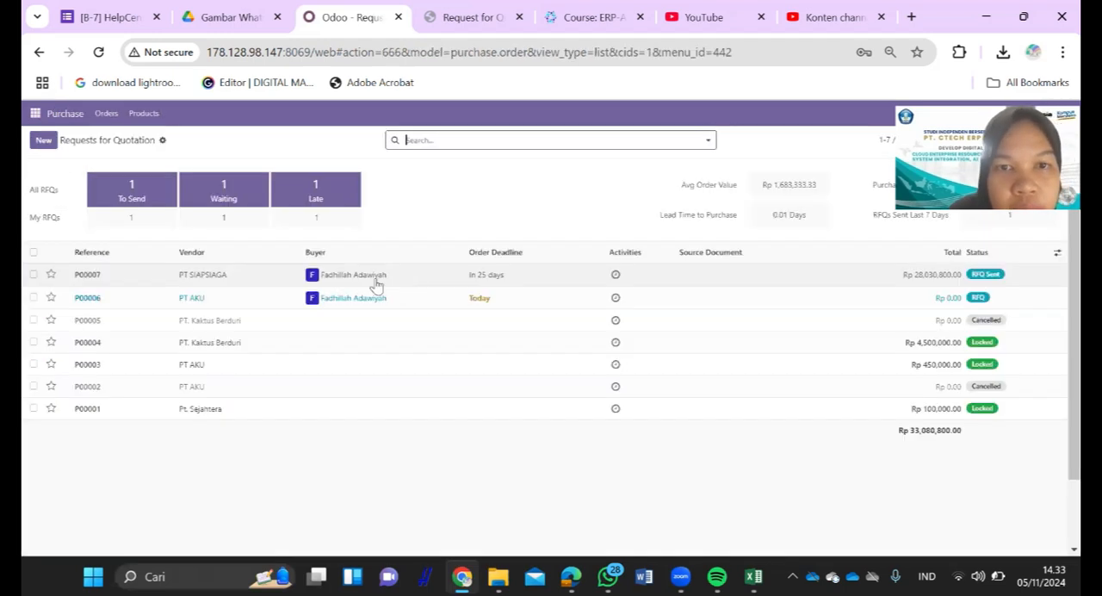
left_click_drag(87, 276, 69, 283)
key("ctrl+c")
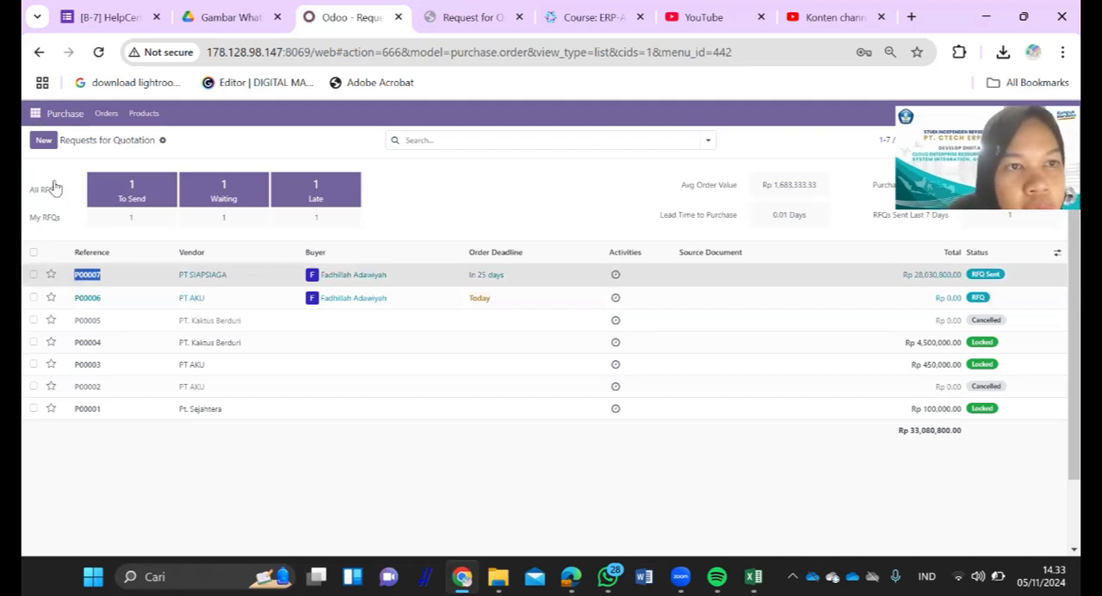
left_click(57, 148)
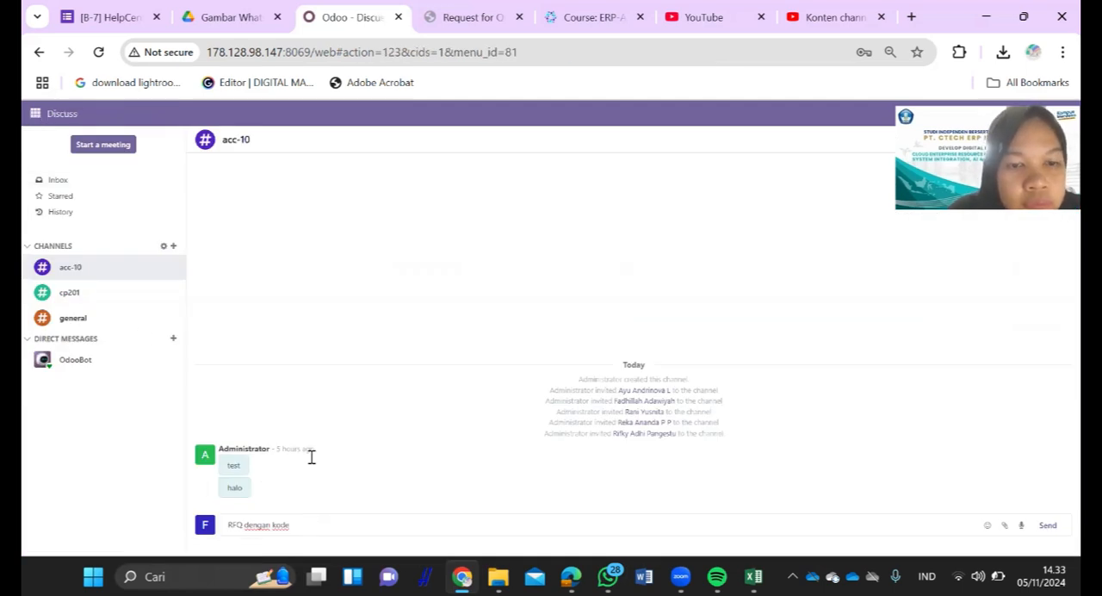
key("ctrl+v")
left_click(293, 524)
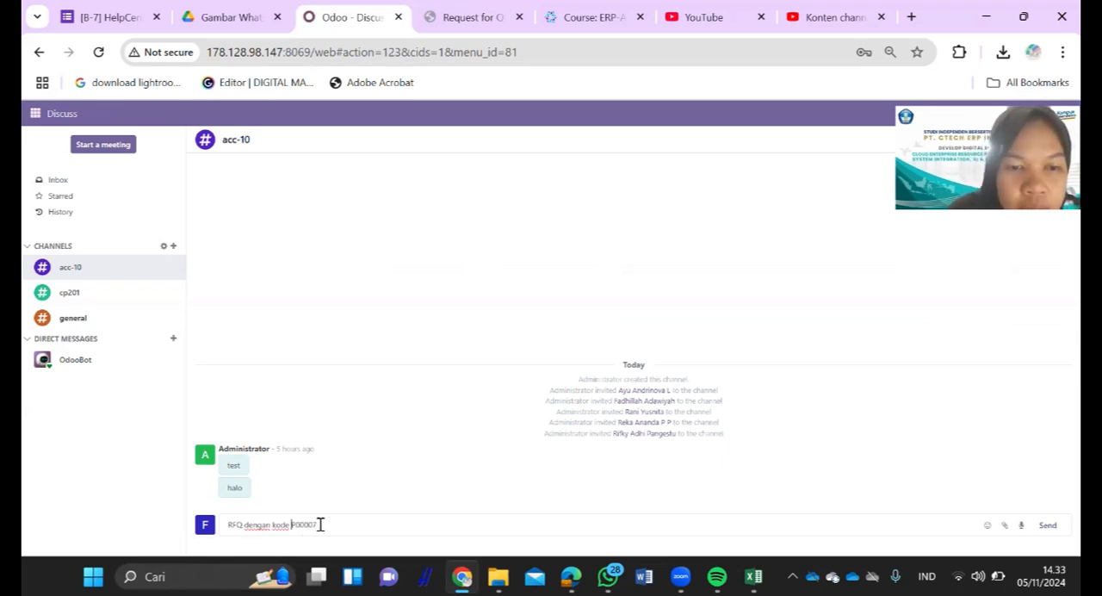
- Complete the acc-10 message with "sudah dilakukan mohon untuk melakukan approve terhadap RFQ tersebut, terimakasih" and send it
left_click(319, 524)
type("sudah dilakukan mohon untuk melakukan")
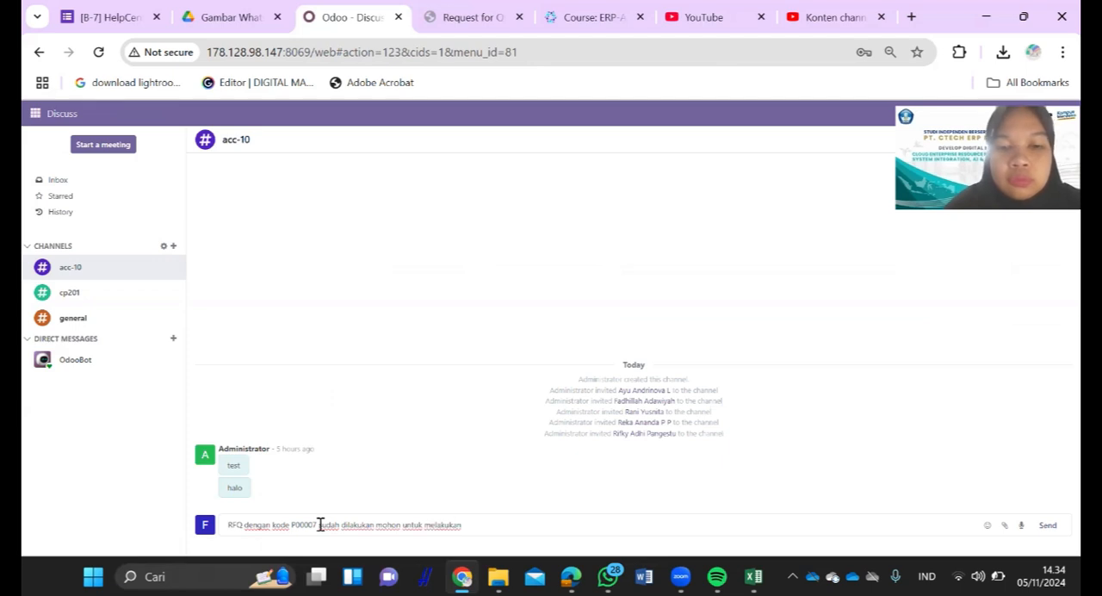
type(" ap")
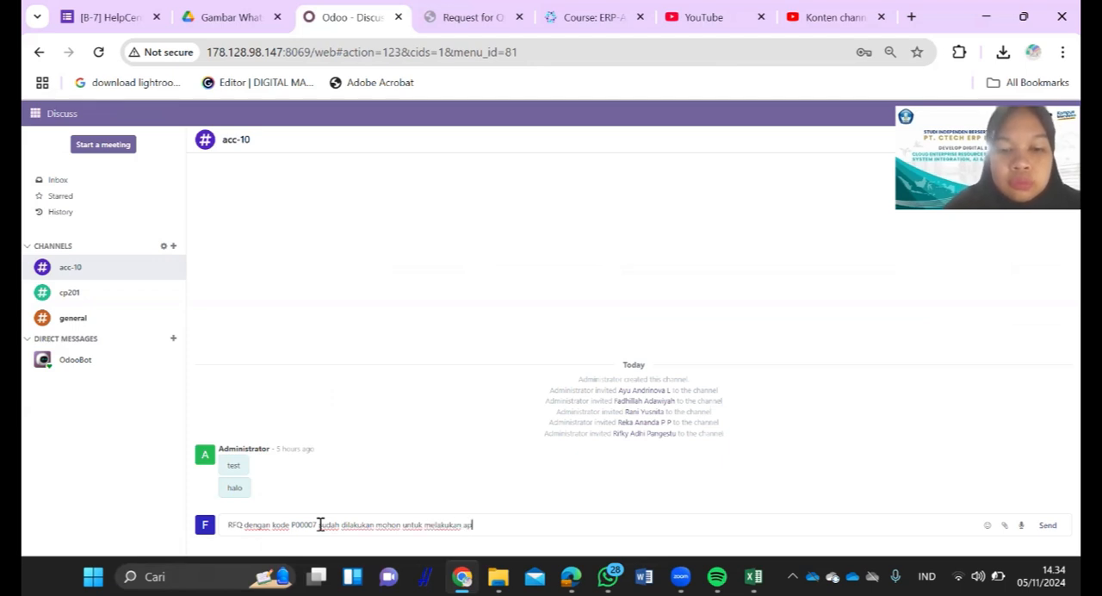
type("prove te")
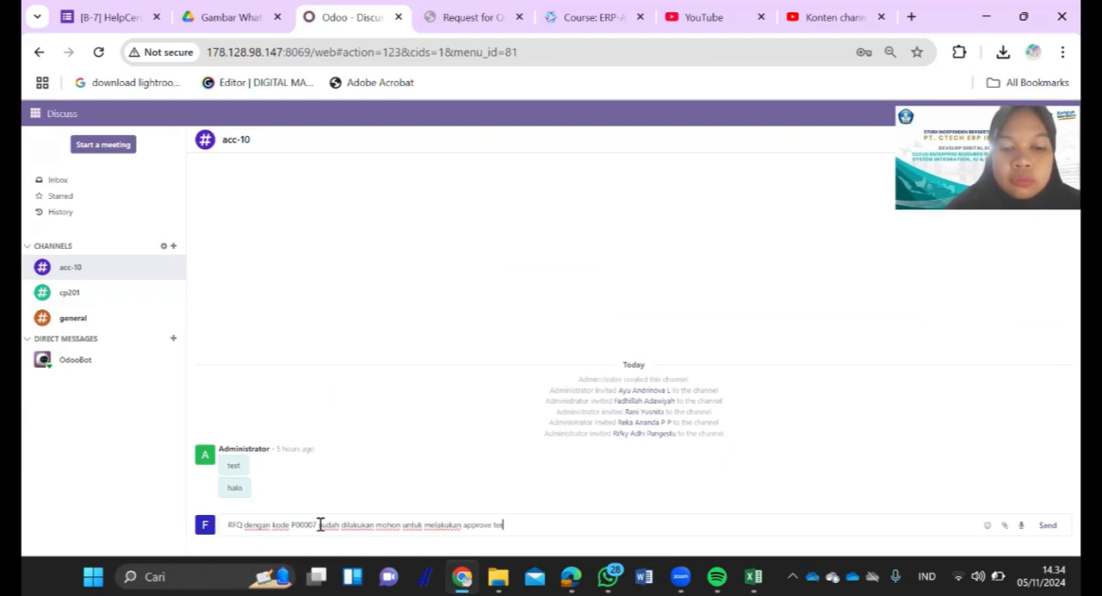
type("rhadap")
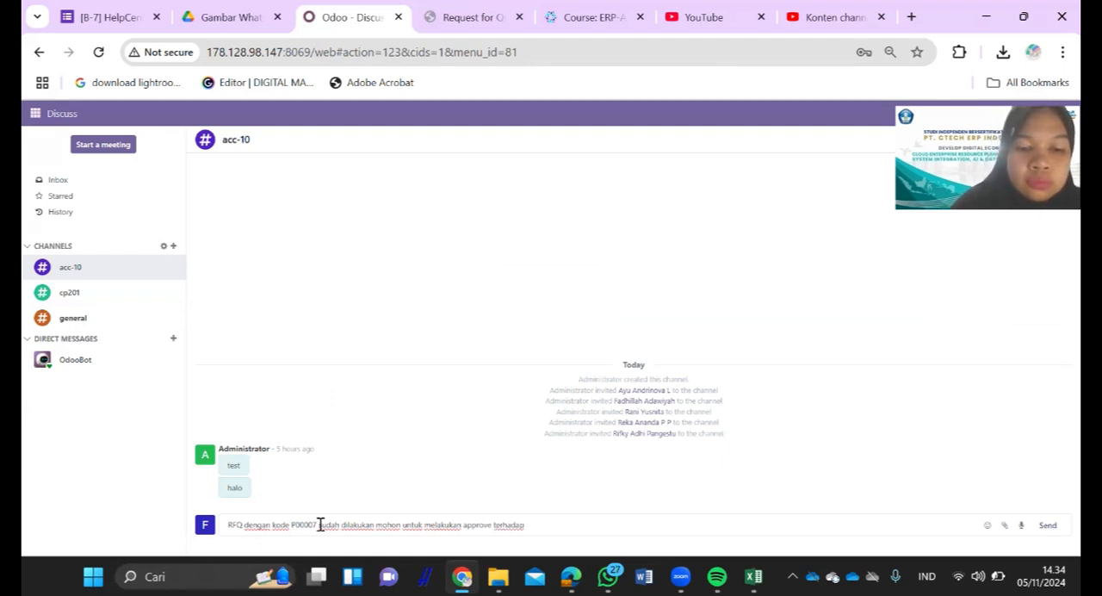
type(" RFQ te")
type("rsi")
type("but. ")
type("terimaka")
type("sih")
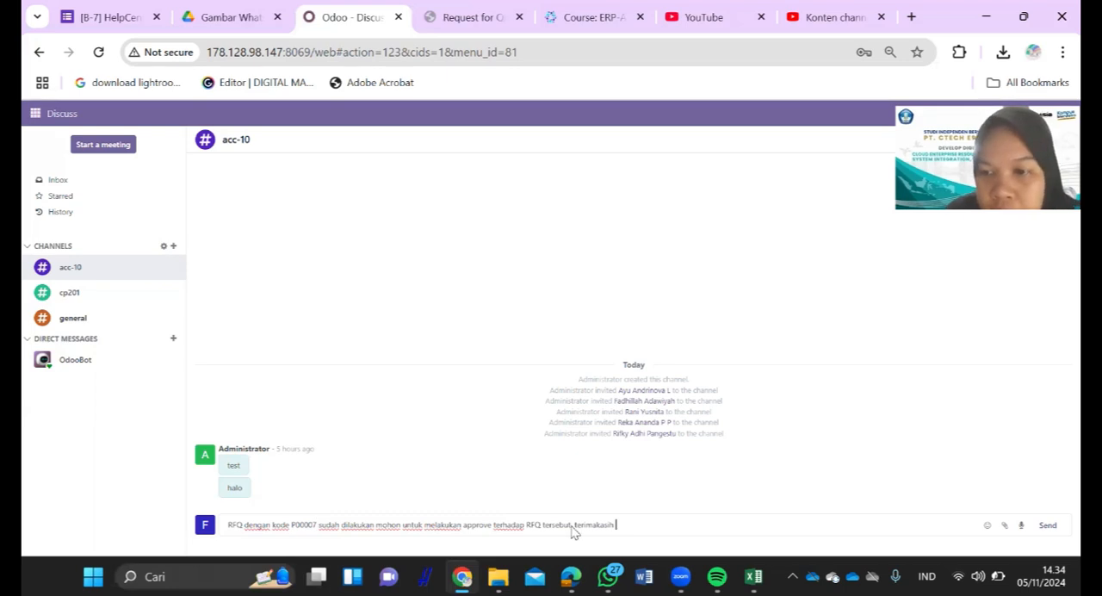
left_click(1054, 532)
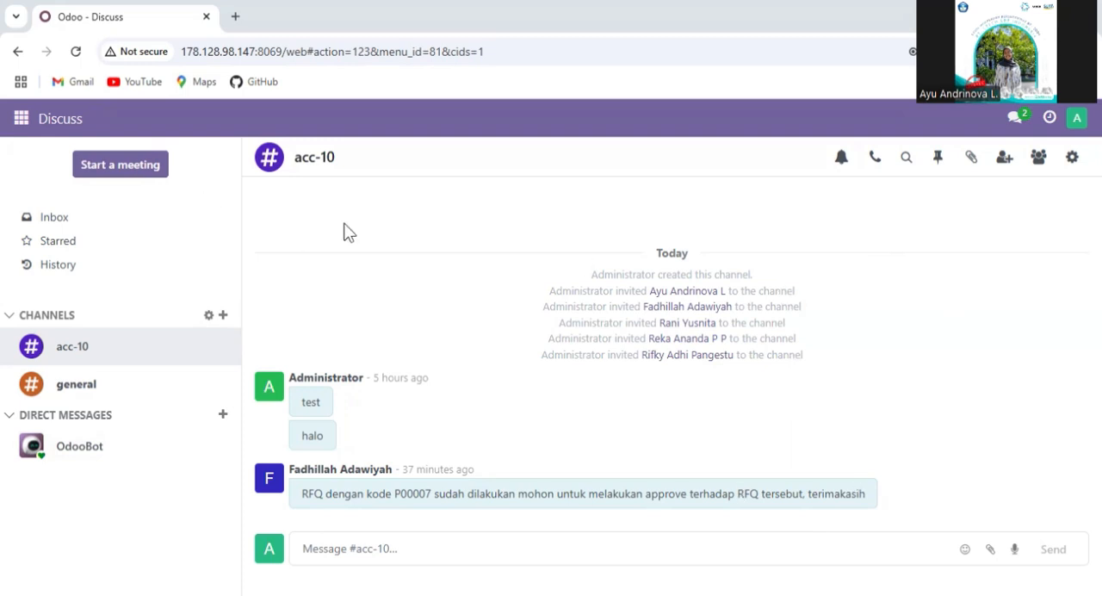
- Open request for quotation P00007 from PT SIAPSIAGA in Purchase, review its product lines and confirm the order
left_click(21, 119)
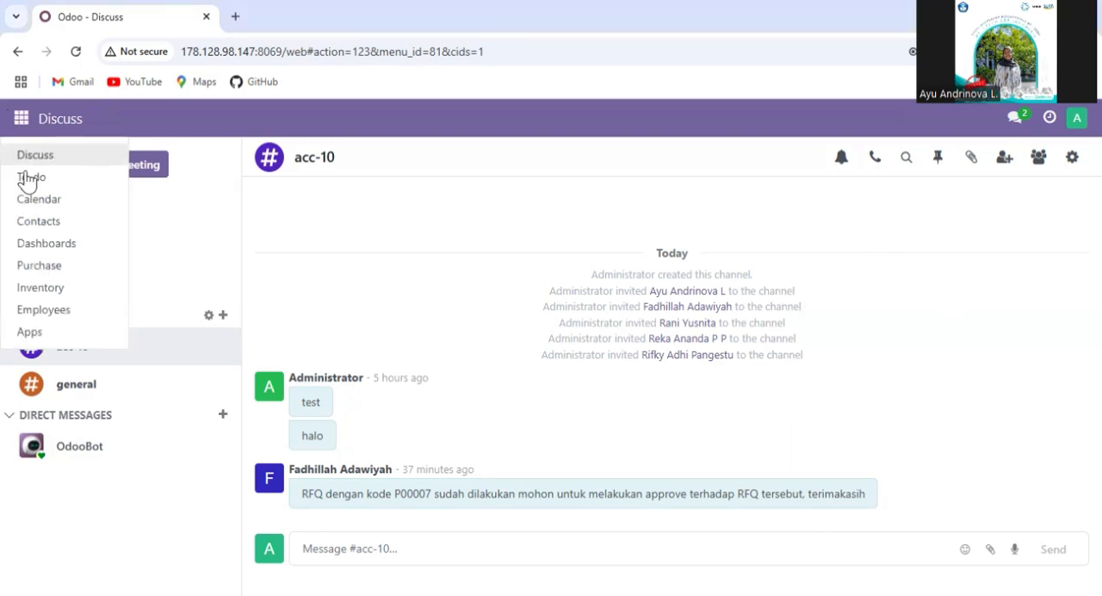
left_click(39, 266)
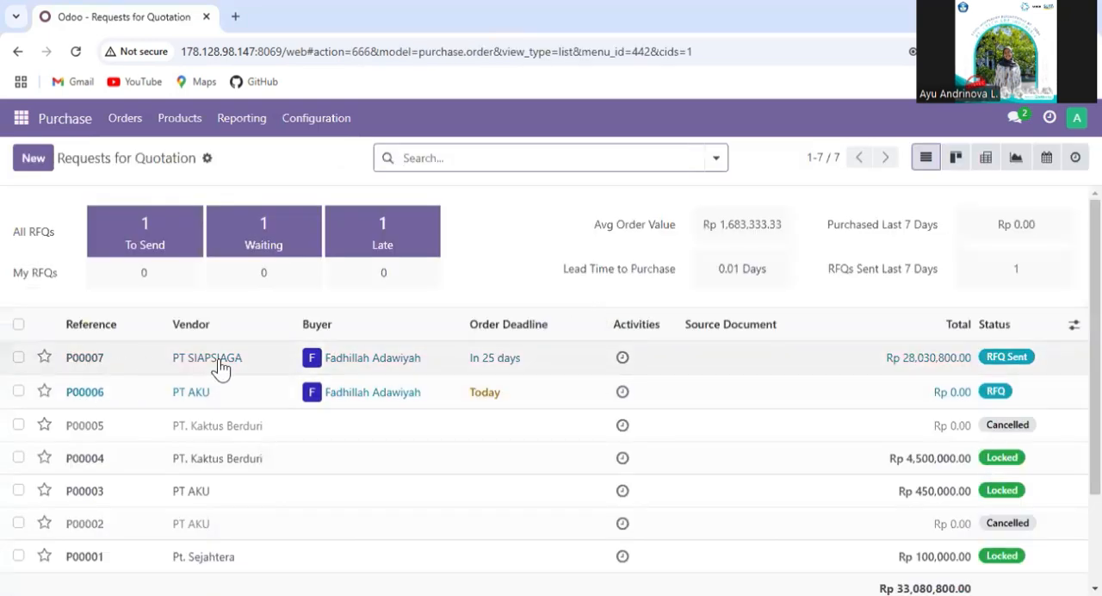
left_click(259, 368)
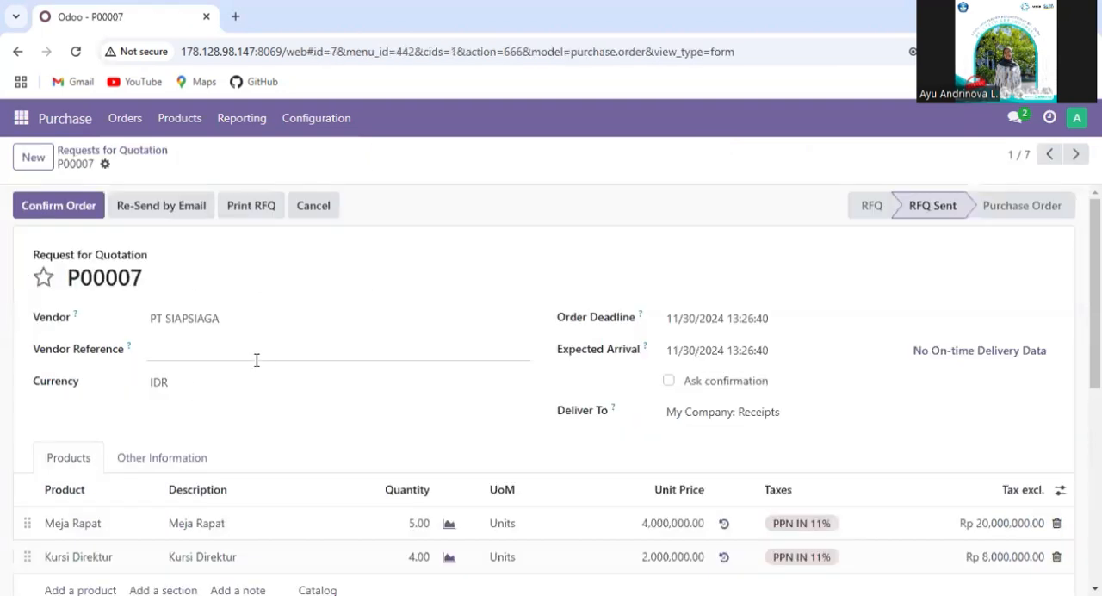
scroll(731, 421, "down", 1)
scroll(731, 420, "up", 1)
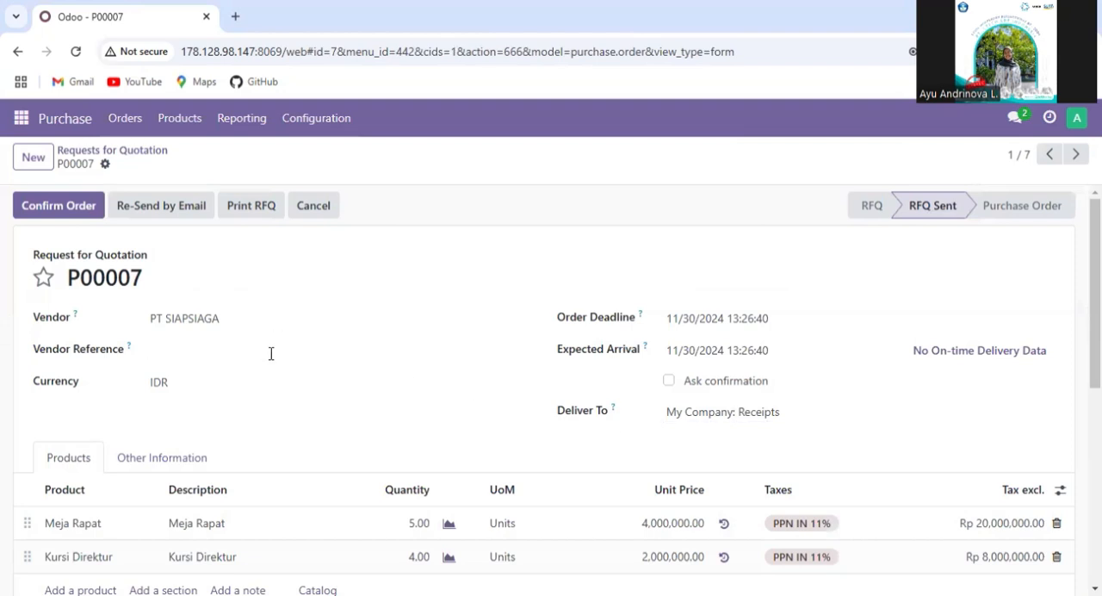
scroll(270, 353, "down", 1)
scroll(641, 482, "up", 1)
left_click(68, 204)
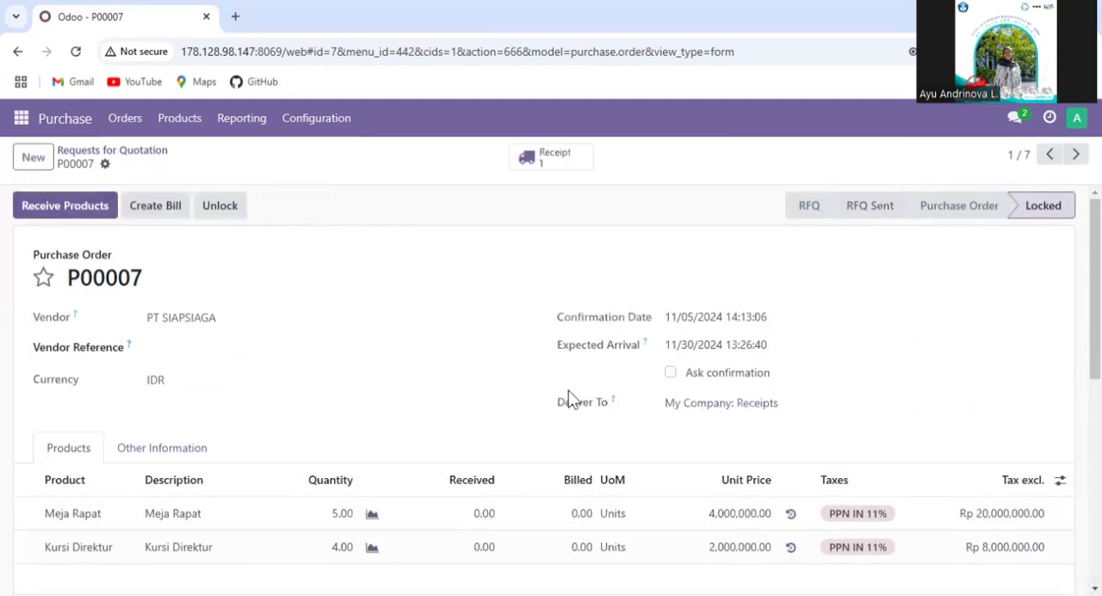
- Review purchase order P00007, receive its products and validate the receipt for Meja Rapat and Kursi Direktur
scroll(514, 393, "down", 1)
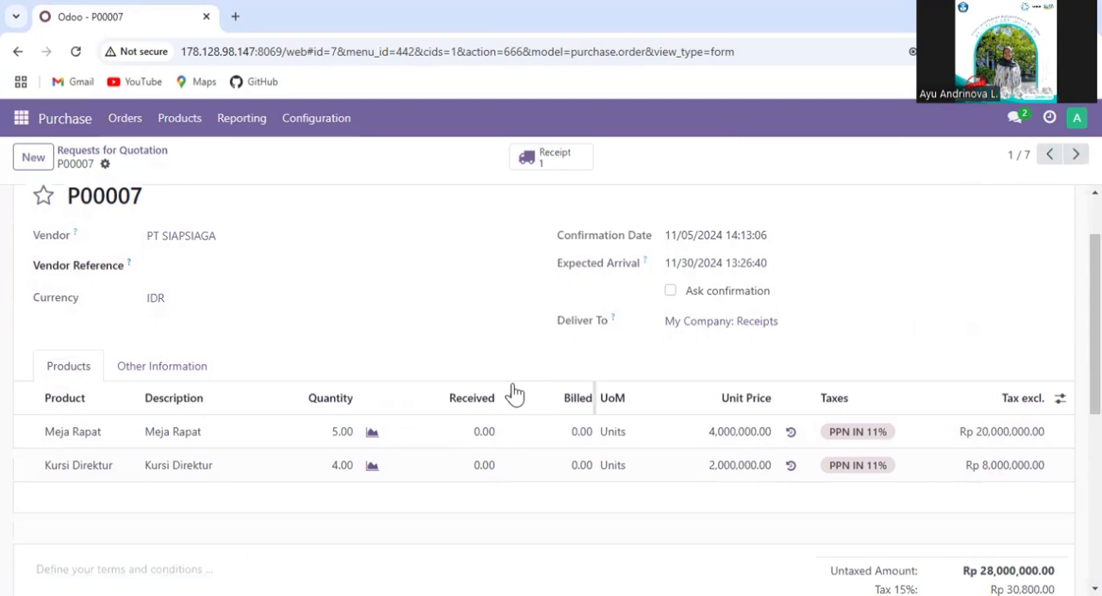
scroll(513, 393, "down", 3)
scroll(514, 394, "up", 4)
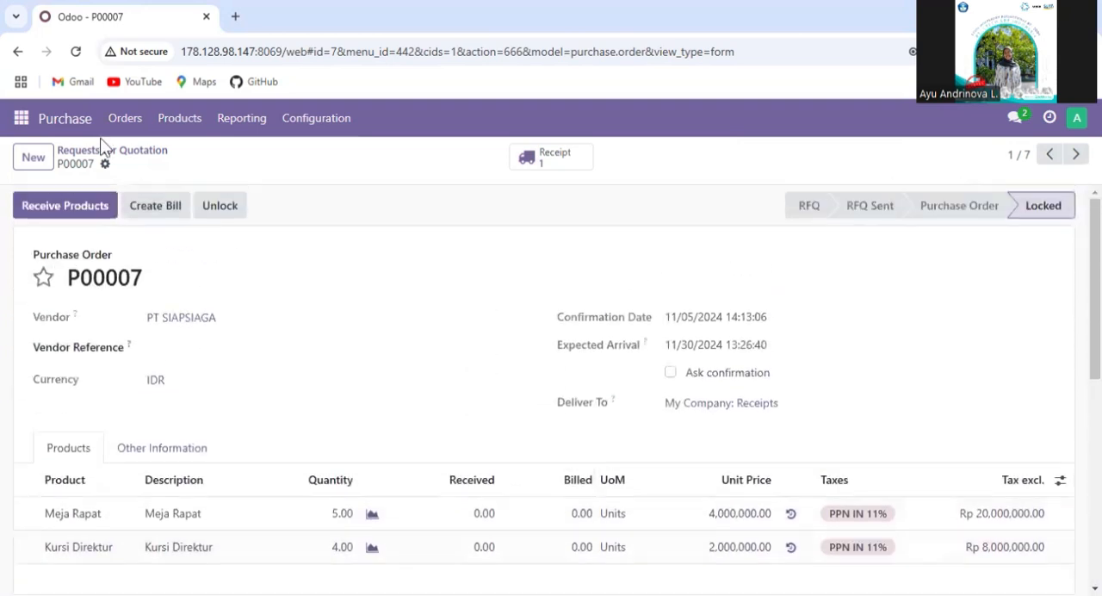
left_click(81, 209)
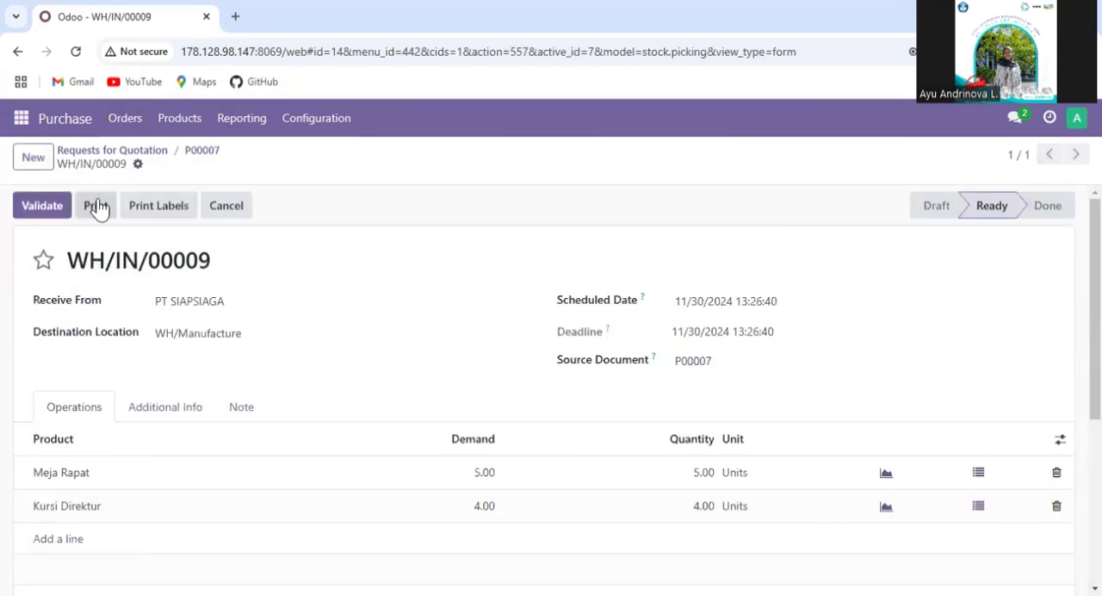
scroll(505, 293, "down", 1)
scroll(504, 293, "up", 1)
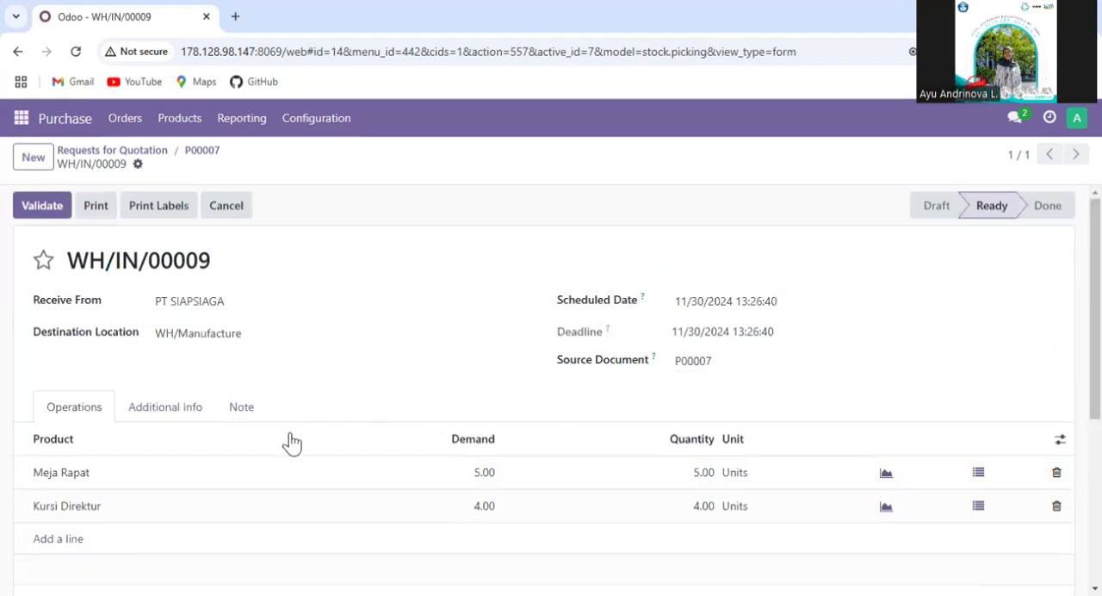
left_click(43, 211)
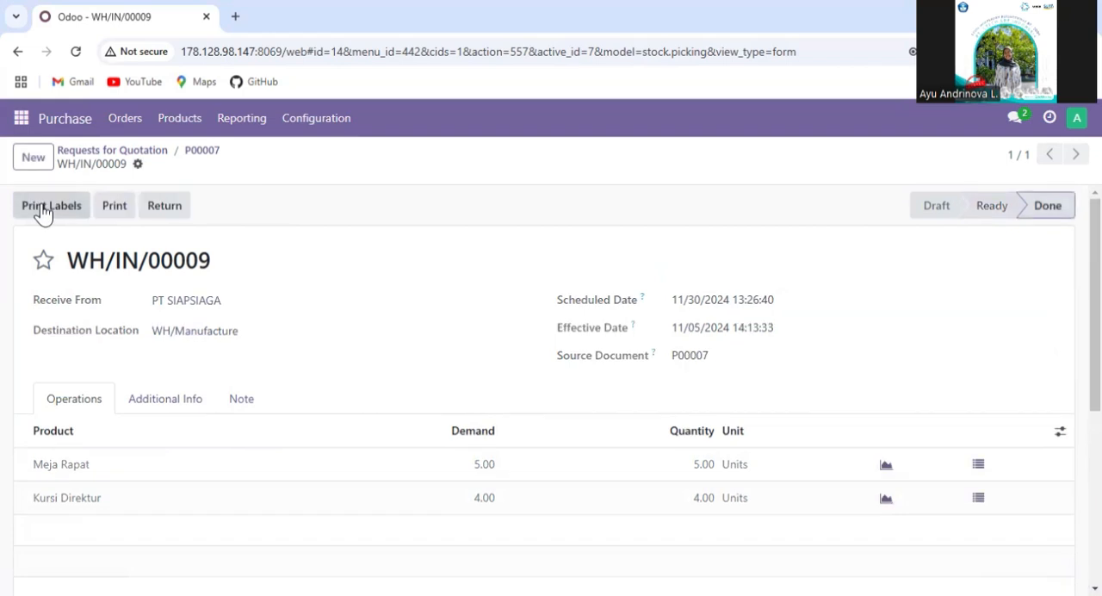
- Reopen purchase order P00007 from the requests for quotation list and try to create its vendor bill
left_click(116, 155)
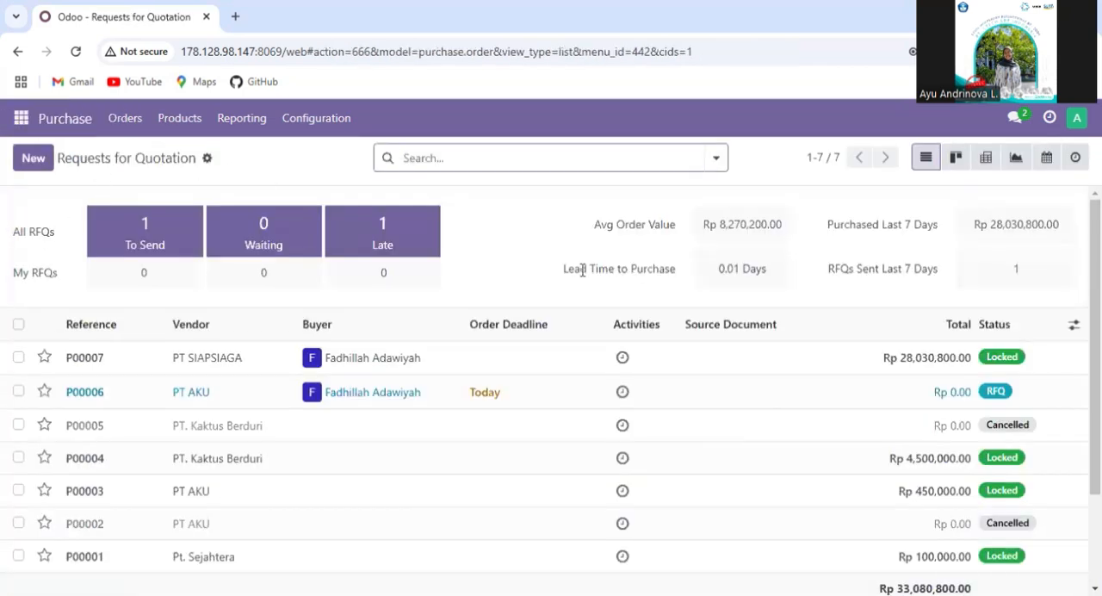
left_click(273, 370)
scroll(446, 358, "down", 2)
scroll(447, 358, "up", 3)
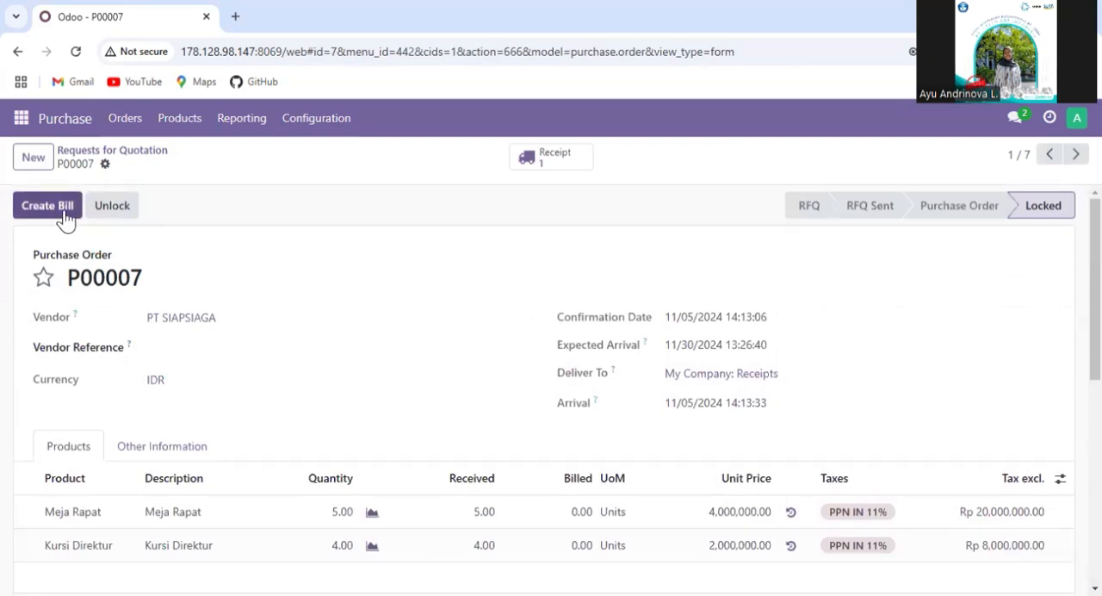
left_click(65, 214)
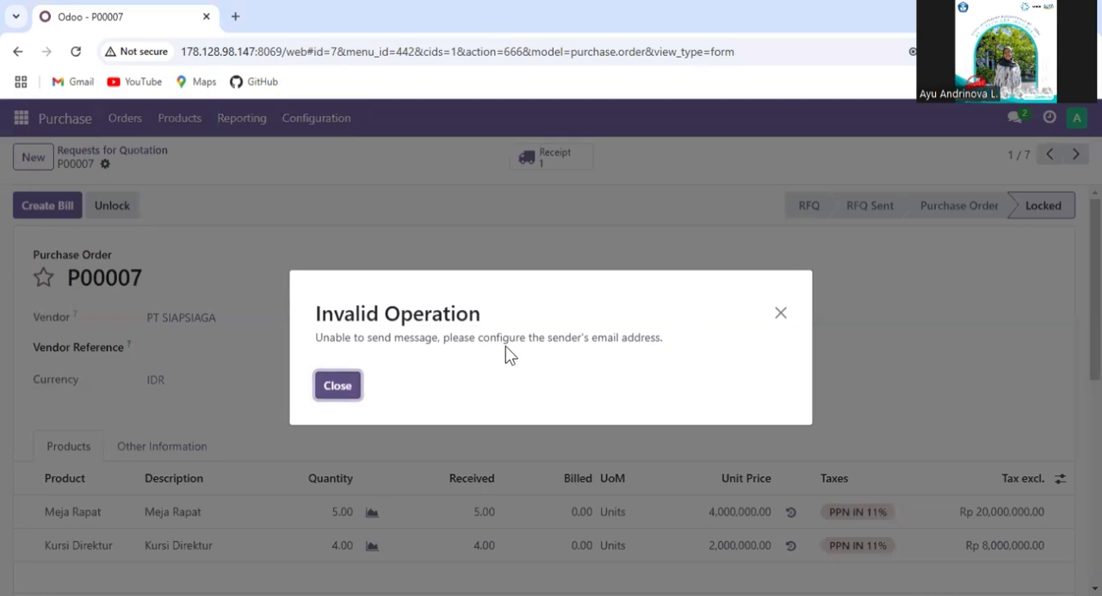
left_click(340, 389)
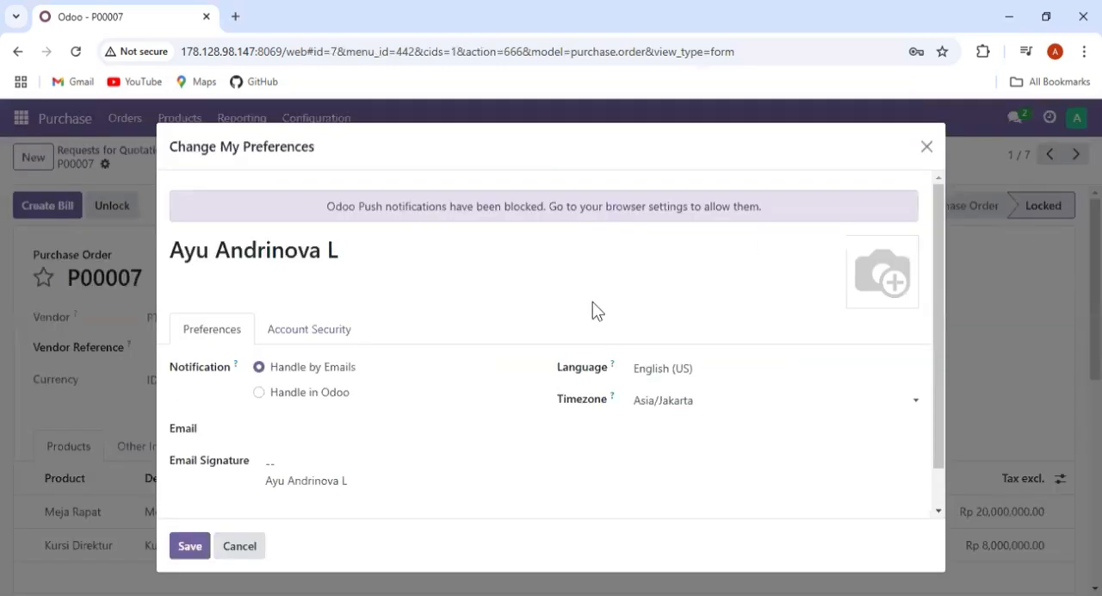
scroll(539, 345, "down", 1)
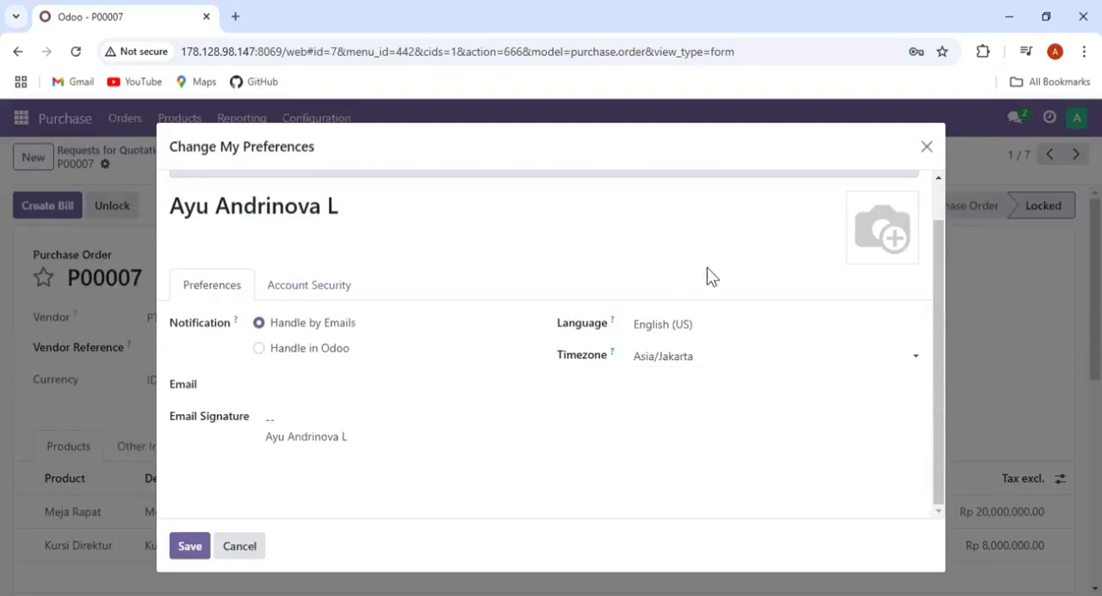
scroll(743, 221, "up", 1)
left_click(925, 146)
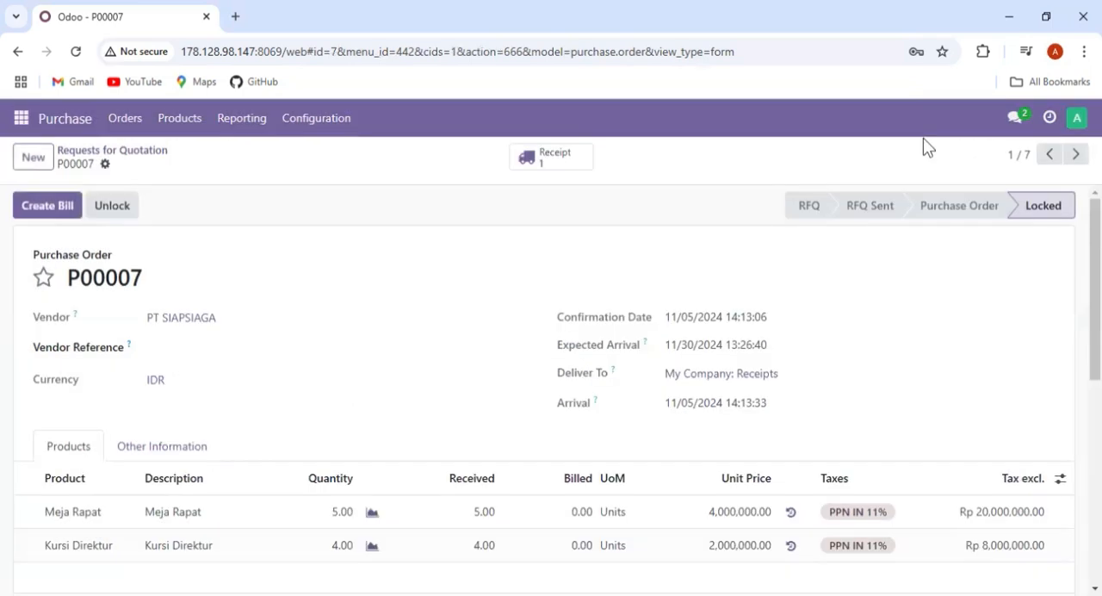
- Enter the purchase manager's e-mail address in the account preferences and save them
left_click(1075, 125)
left_click(1019, 238)
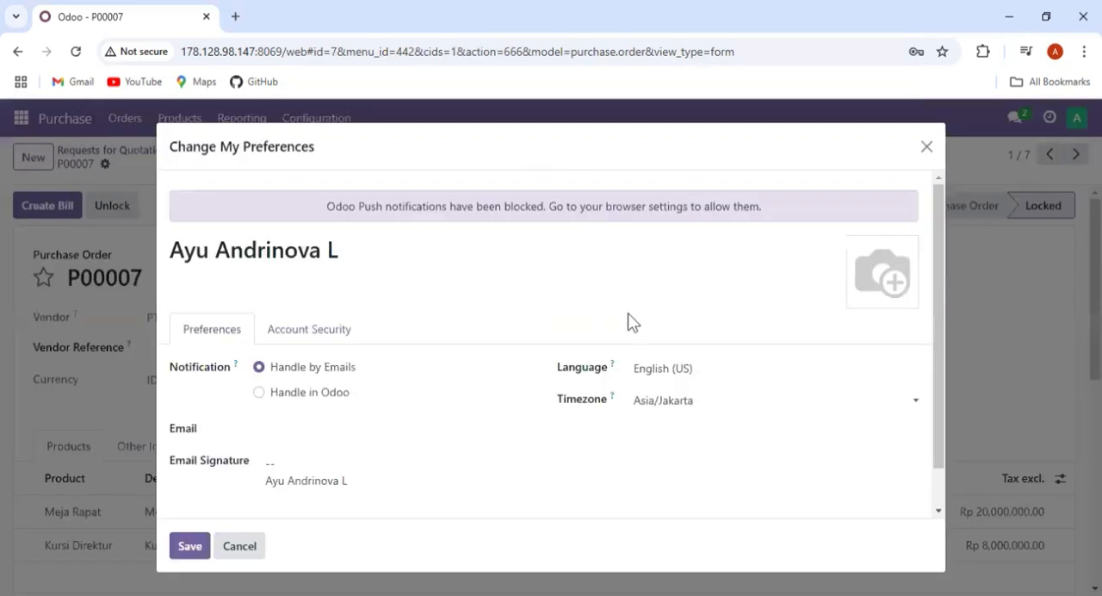
scroll(487, 369, "down", 1)
left_click(395, 388)
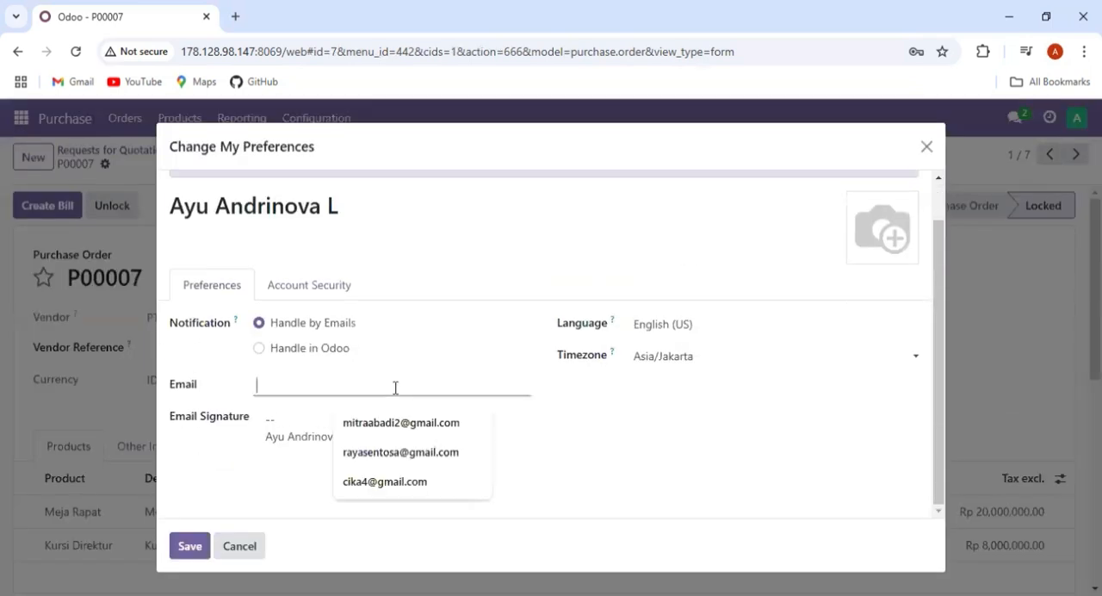
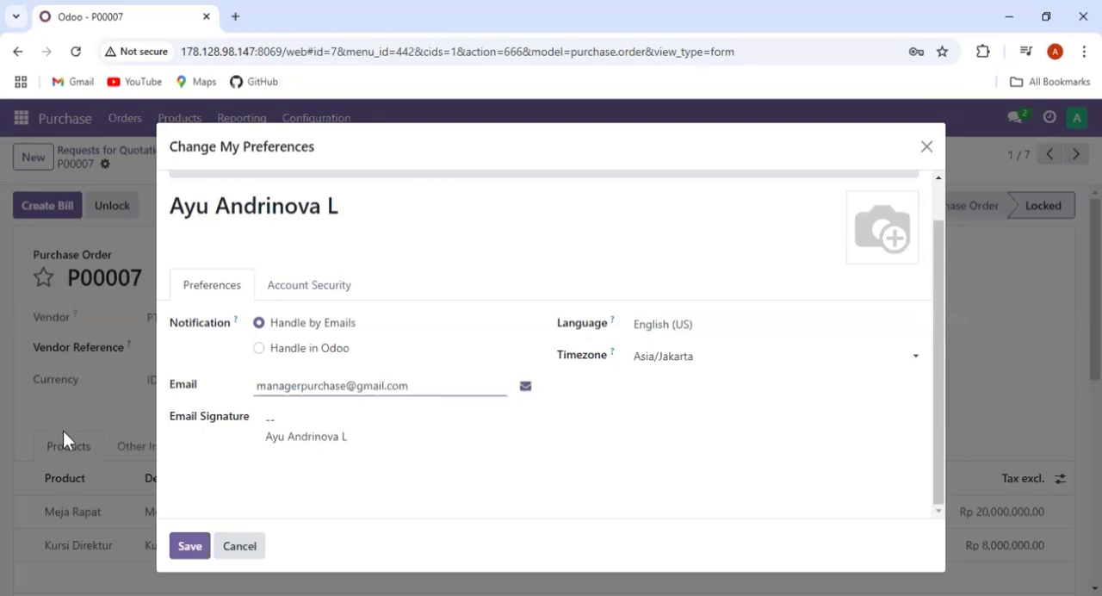
left_click(191, 546)
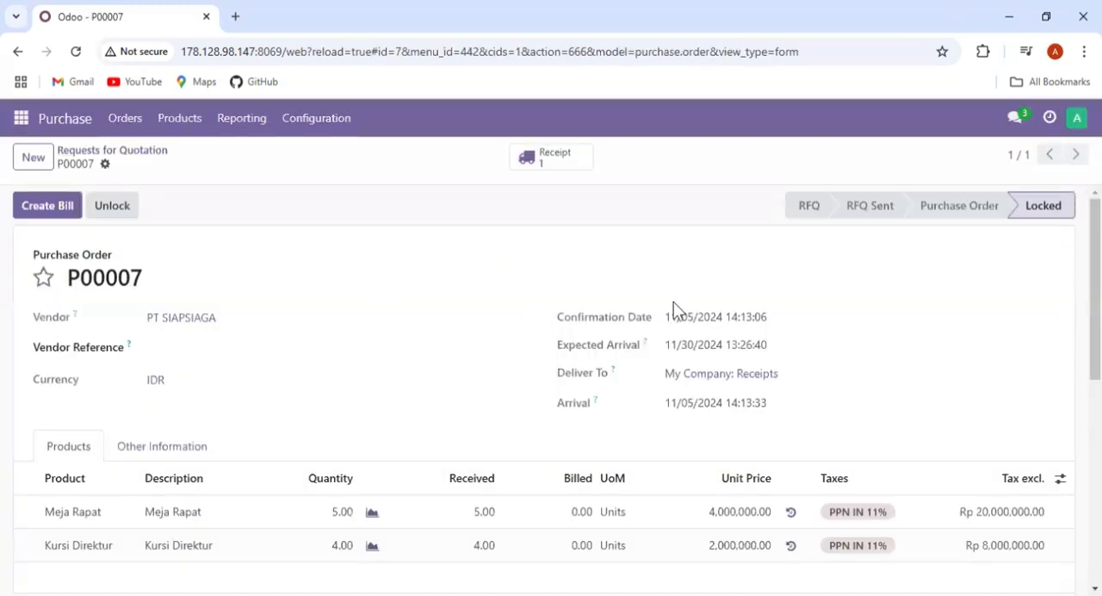
- Create the vendor bill for purchase order P00007 and review its details and invoice lines
left_click(76, 212)
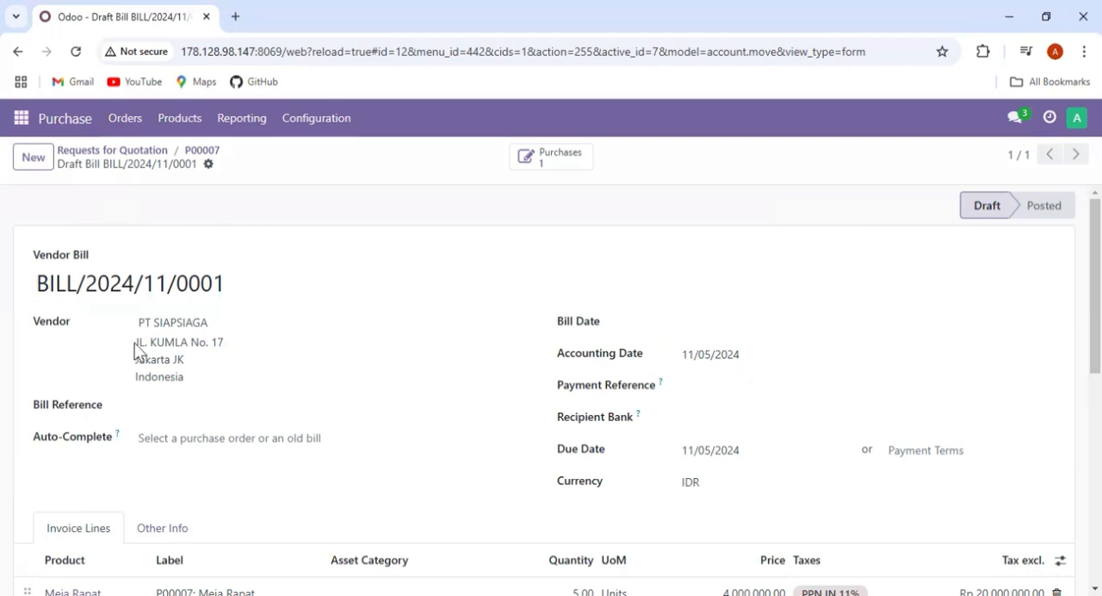
scroll(169, 362, "down", 2)
scroll(215, 362, "up", 2)
scroll(603, 335, "down", 6)
scroll(600, 333, "up", 5)
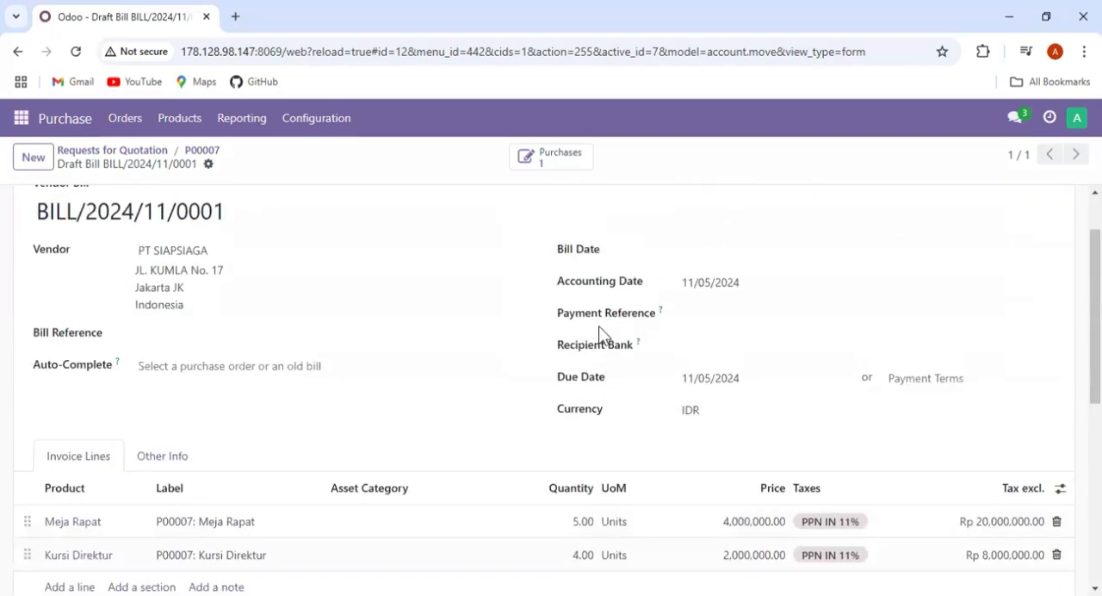
scroll(600, 333, "down", 3)
scroll(603, 336, "up", 4)
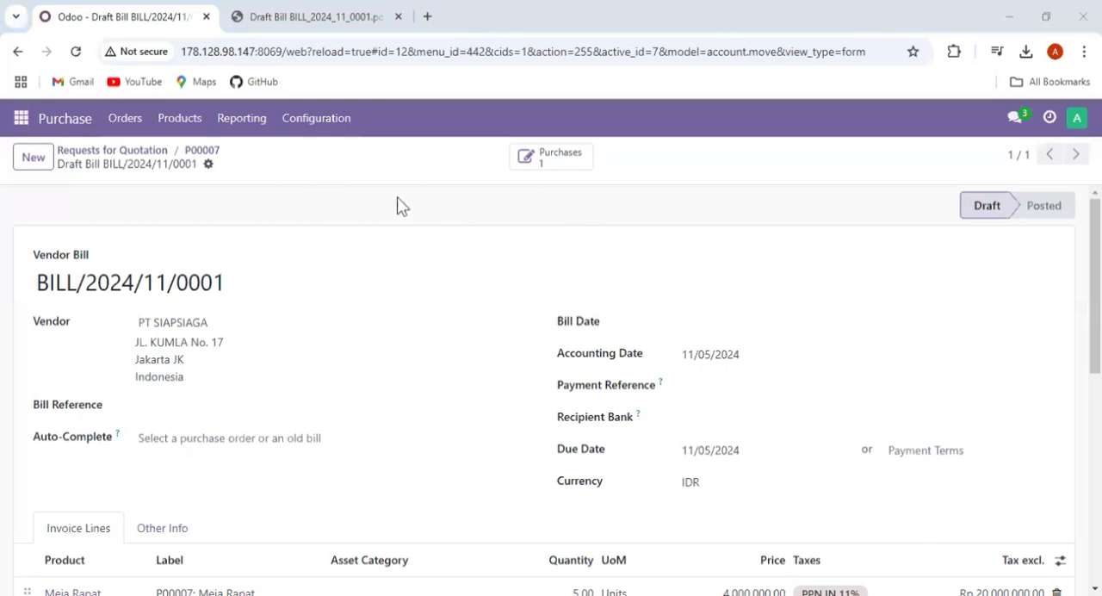
- Copy the bill number BILL/2024/11/0001 and print the draft bill as Invoices without Payment
left_click_drag(308, 283, 23, 290)
key("ctrl+c")
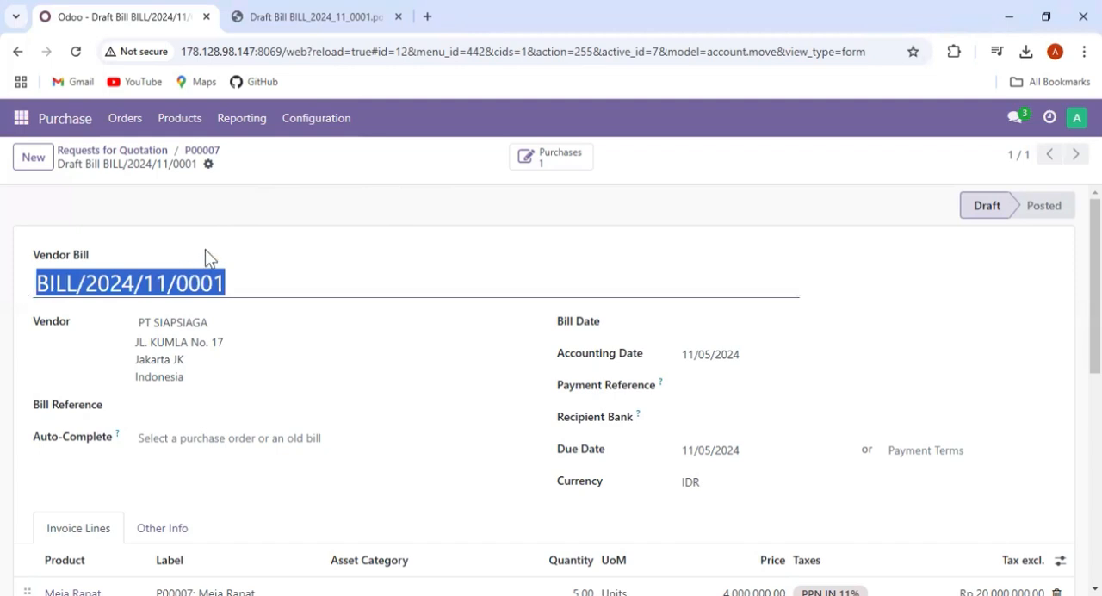
left_click(205, 248)
left_click(208, 164)
left_click(233, 195)
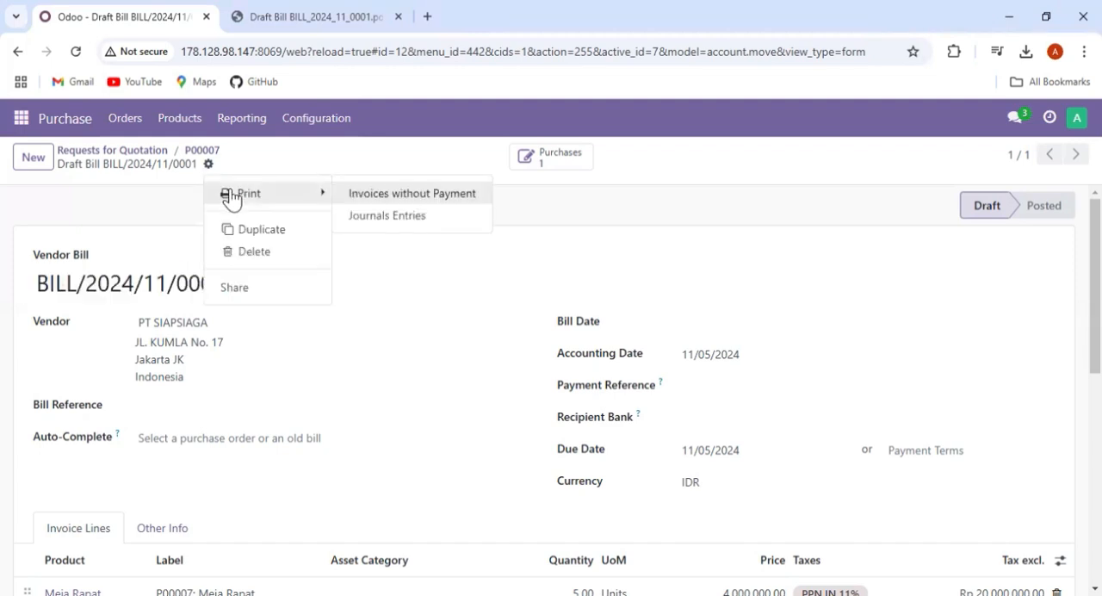
left_click(381, 196)
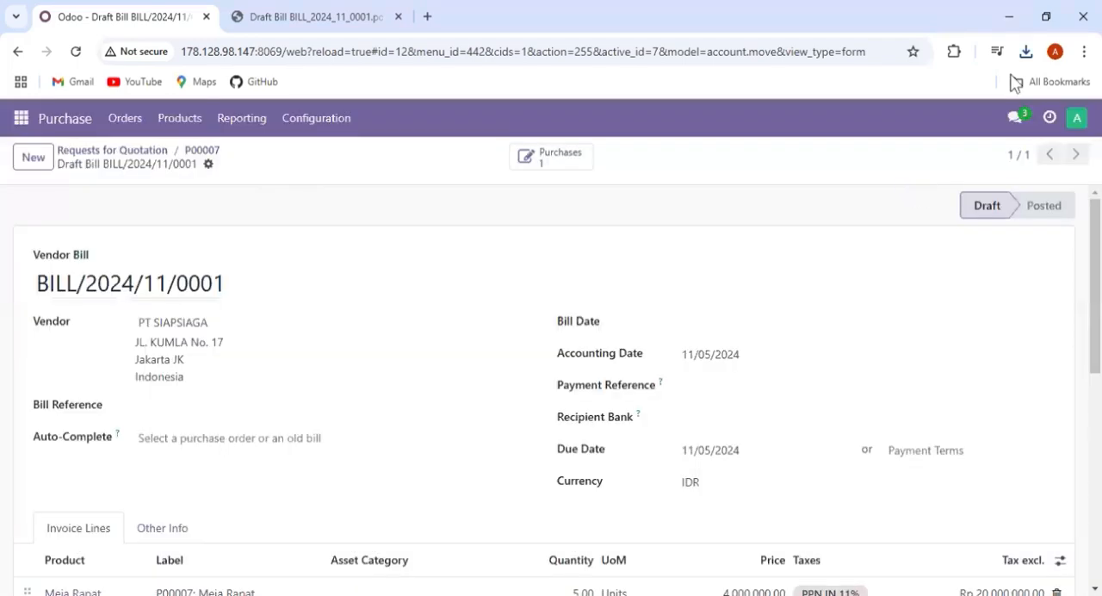
left_click(891, 110)
left_click(925, 203)
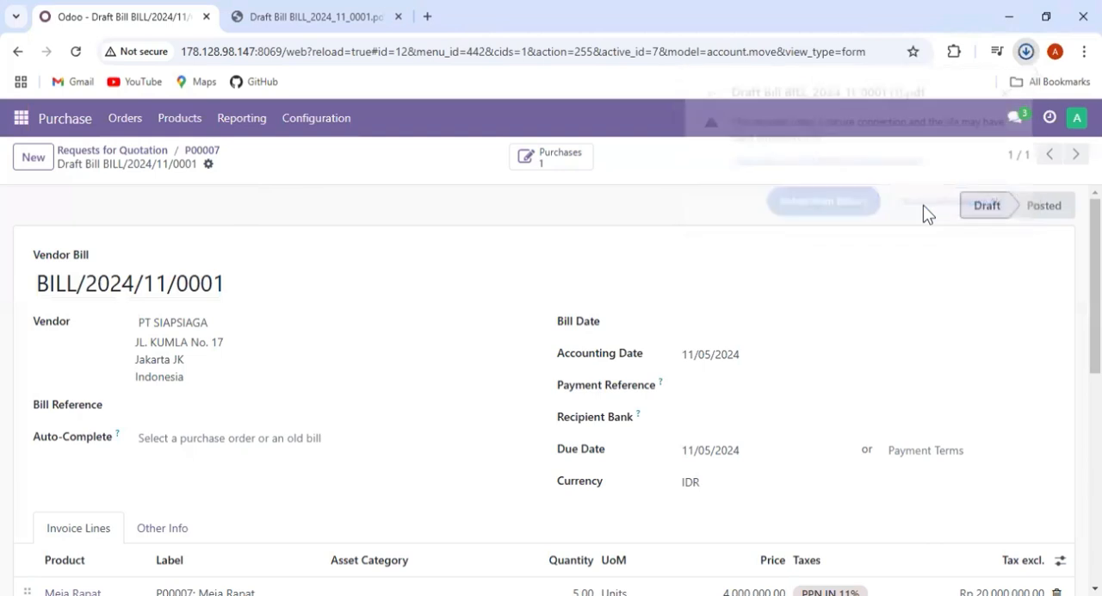
left_click(1025, 54)
left_click(568, 187)
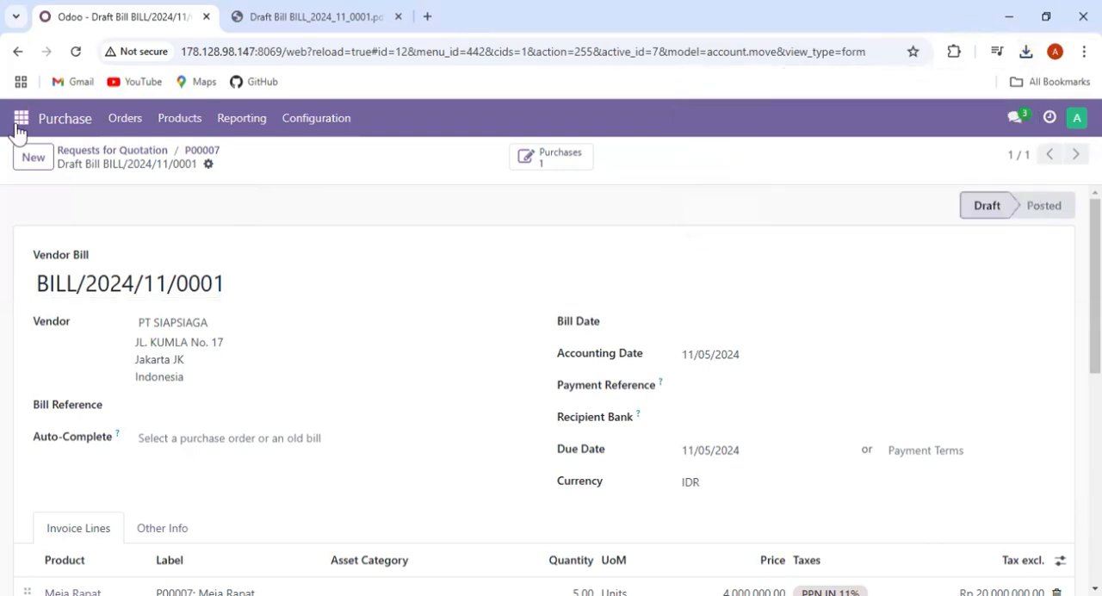
- Open the acc-10 channel in Discuss and mention the accounting colleague in a new message
left_click(22, 118)
left_click(43, 155)
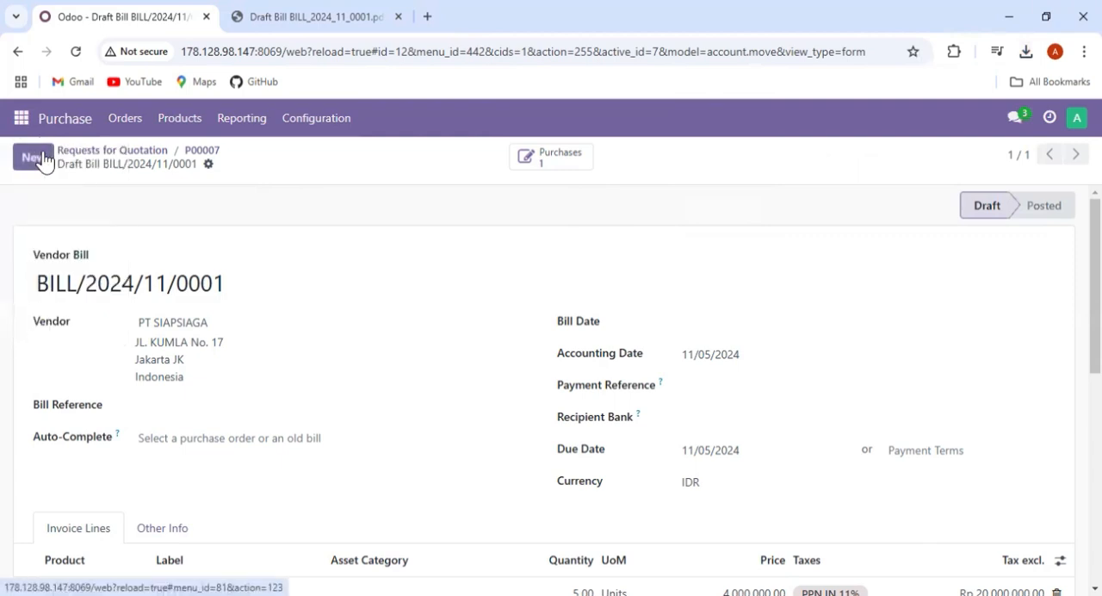
left_click(118, 350)
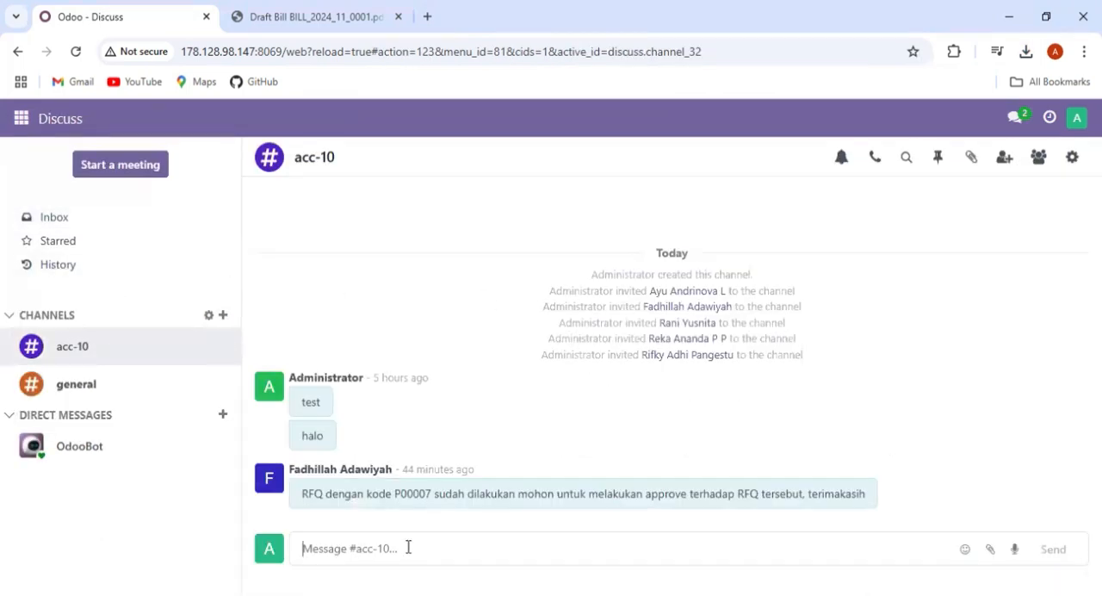
type("@")
left_click(424, 479)
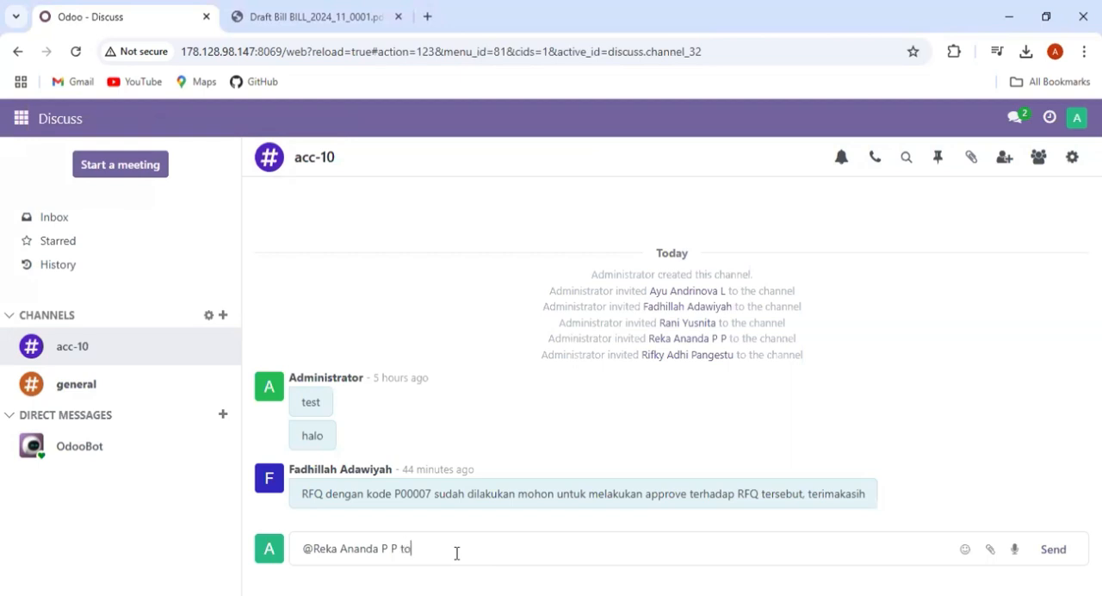
- Continue the message with "vendor bill sudah dibuat (BILL/2024/11/0001) mohon untuk dicek", pasting the copied bill number
type("vendor bill sudah dibuat")
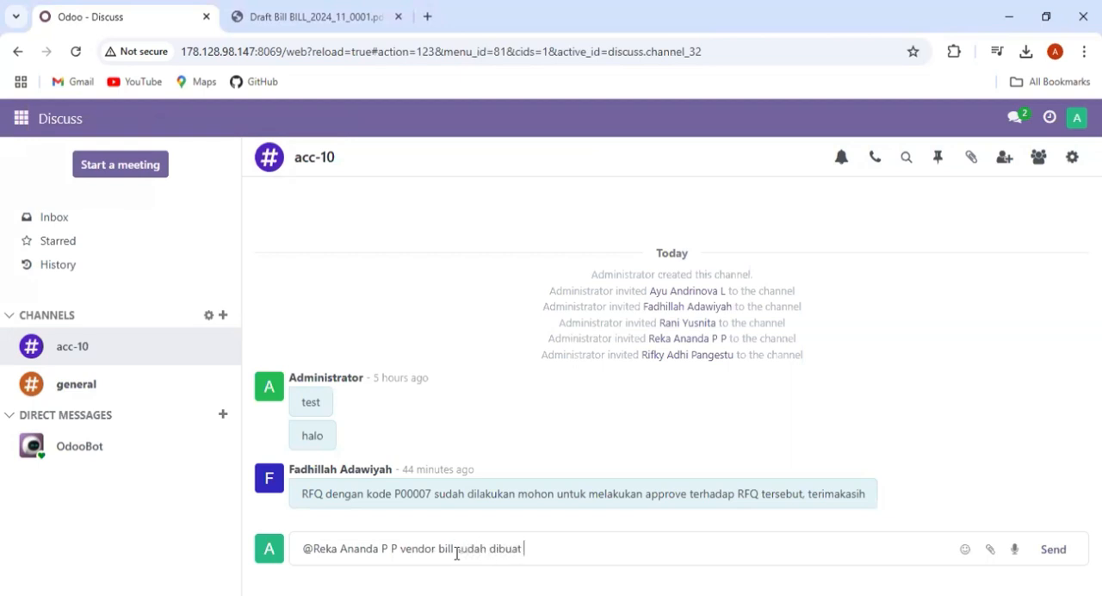
type(" dengan nama")
key("BackSpace")
key("BackSpace")
key("BackSpace")
type("(")
key("ctrl+v")
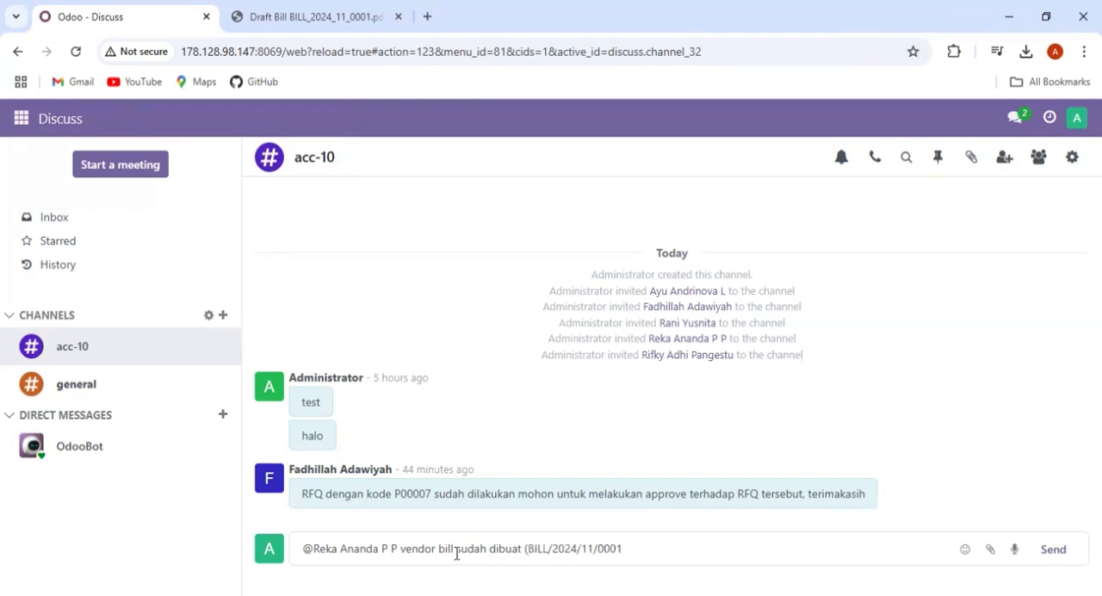
type(") mohon untuk dicek")
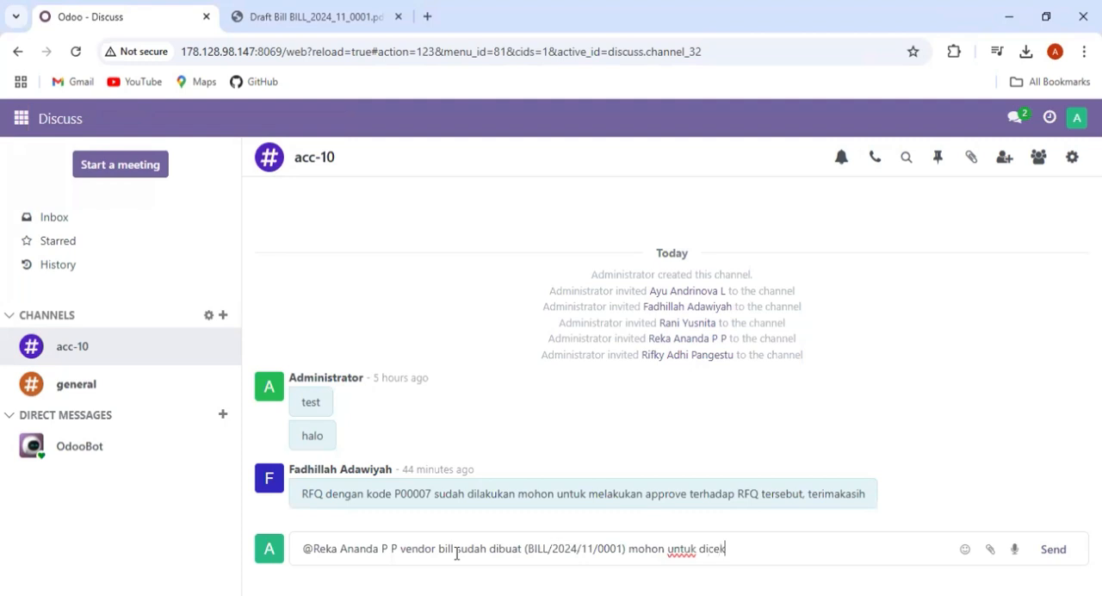
- Attach Draft Bill BILL_2024_11_0001 (1).pdf from the Downloads folder to the acc-10 message and send it
left_click(989, 551)
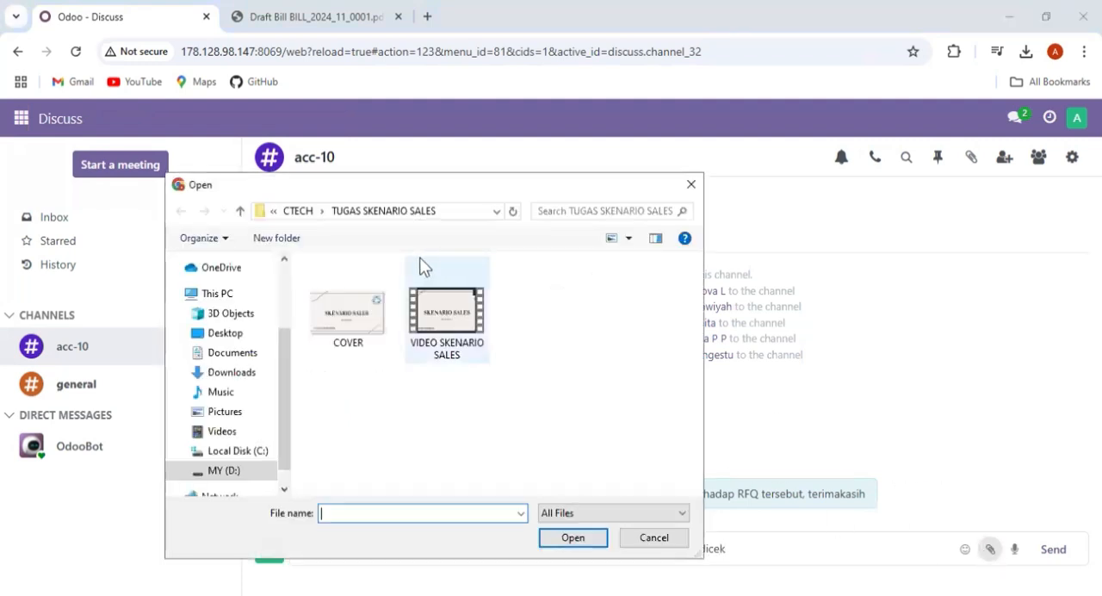
left_click(237, 375)
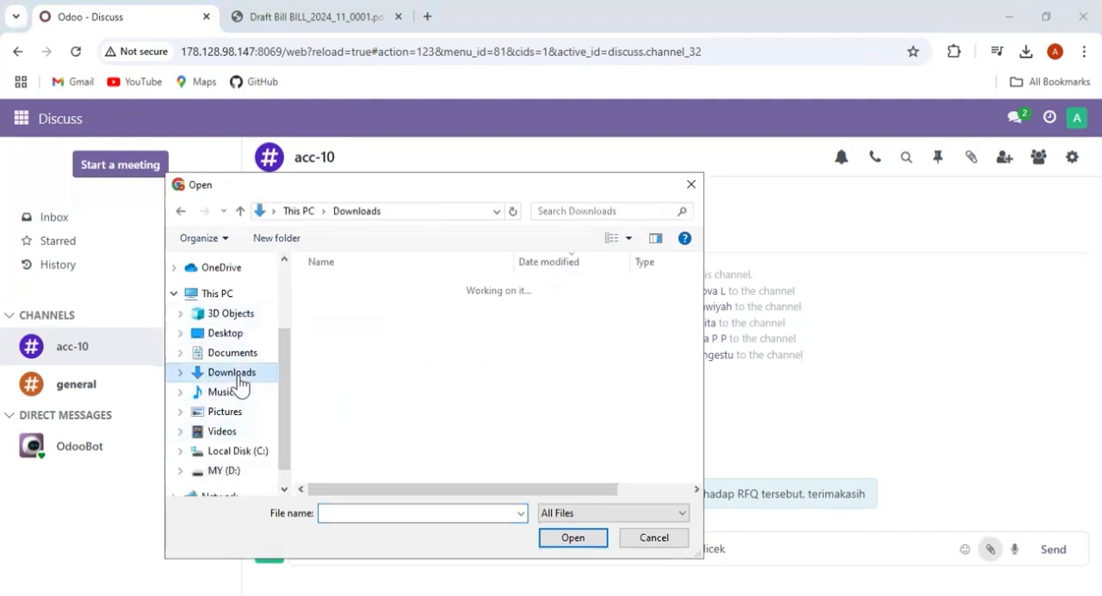
left_click(358, 310)
left_click(556, 547)
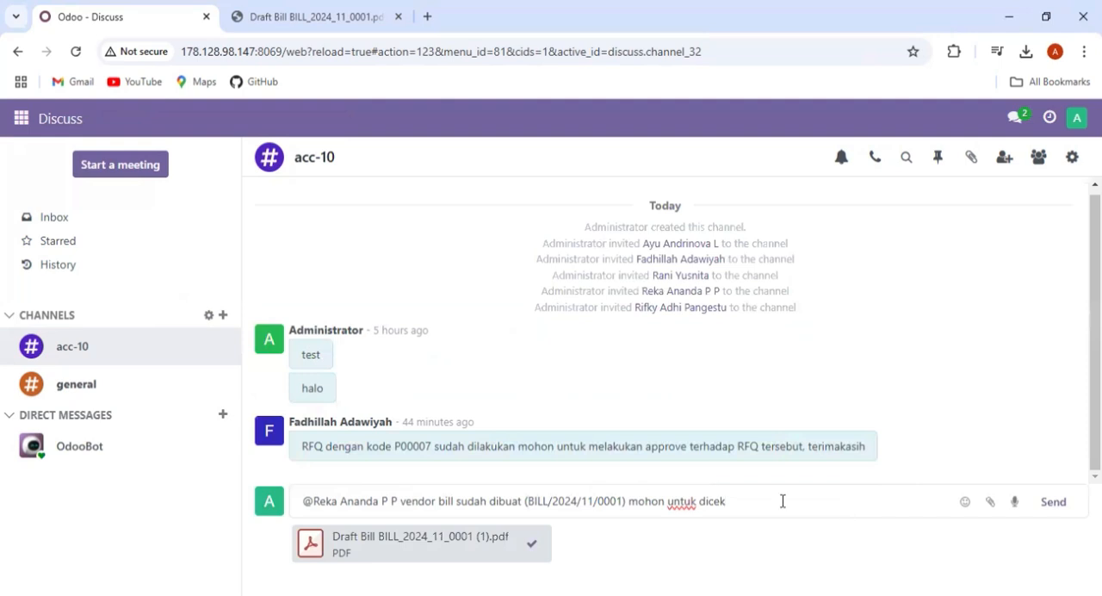
left_click(1053, 505)
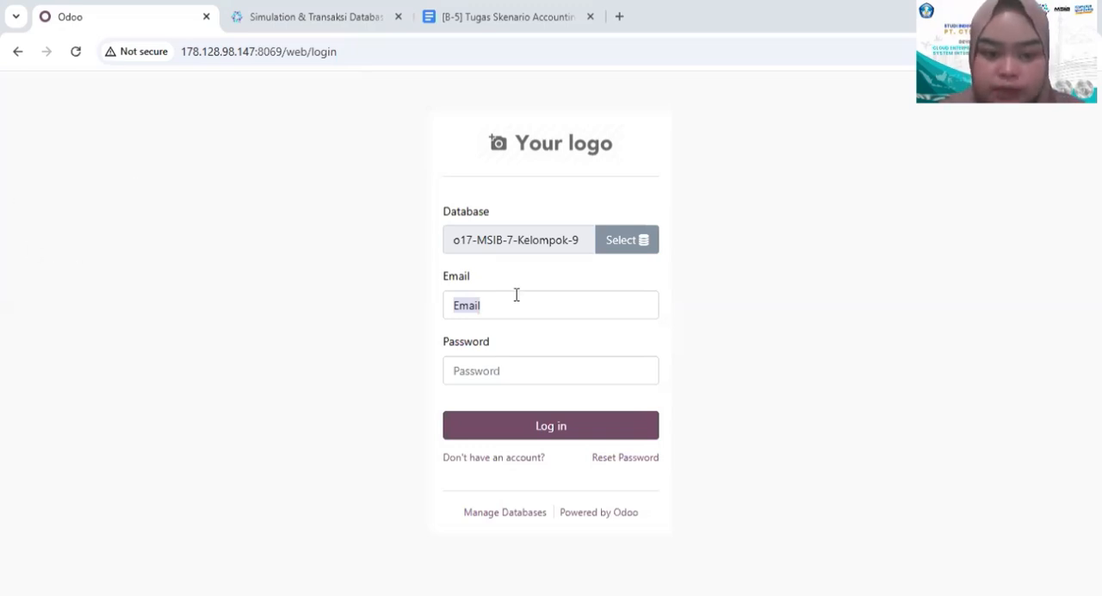
- Log in to the o17-MSIB-7-Kelompok-9 database with the accounting colleague's saved login and password
left_click(494, 308)
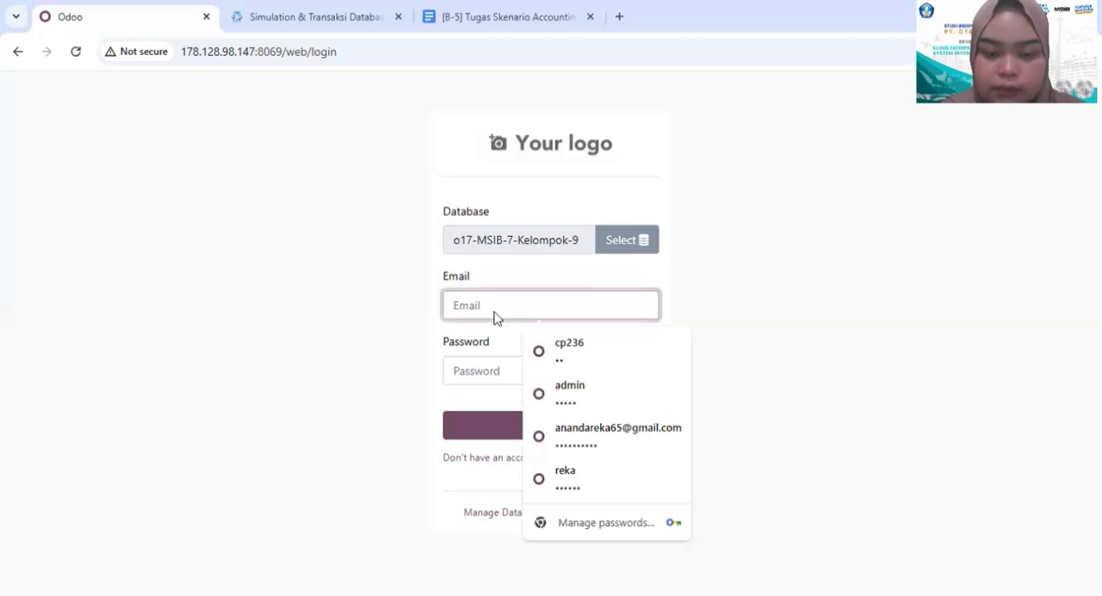
left_click(573, 356)
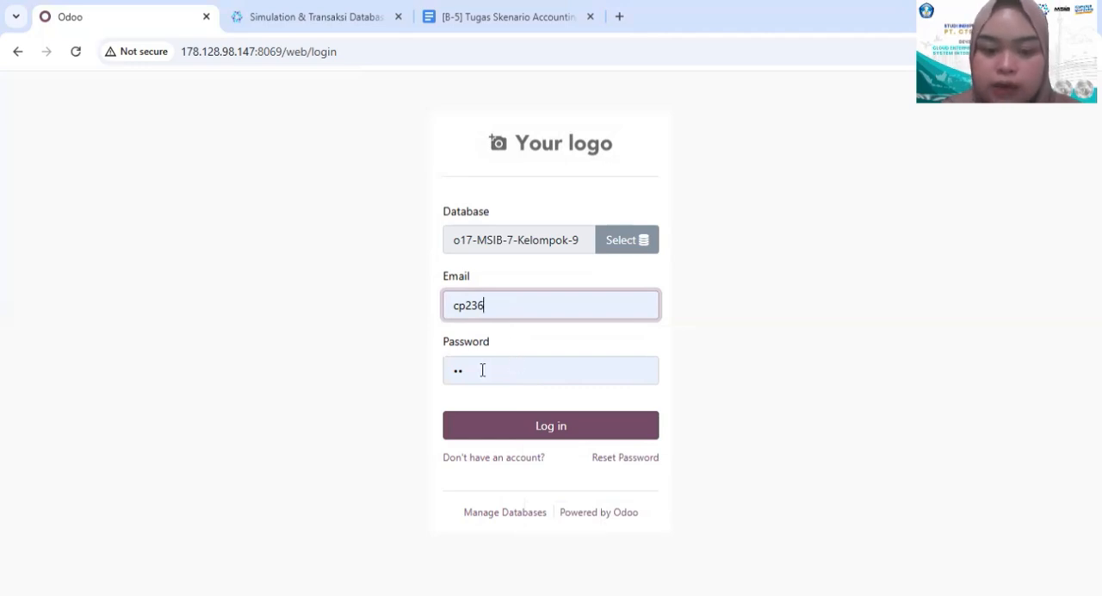
left_click(492, 434)
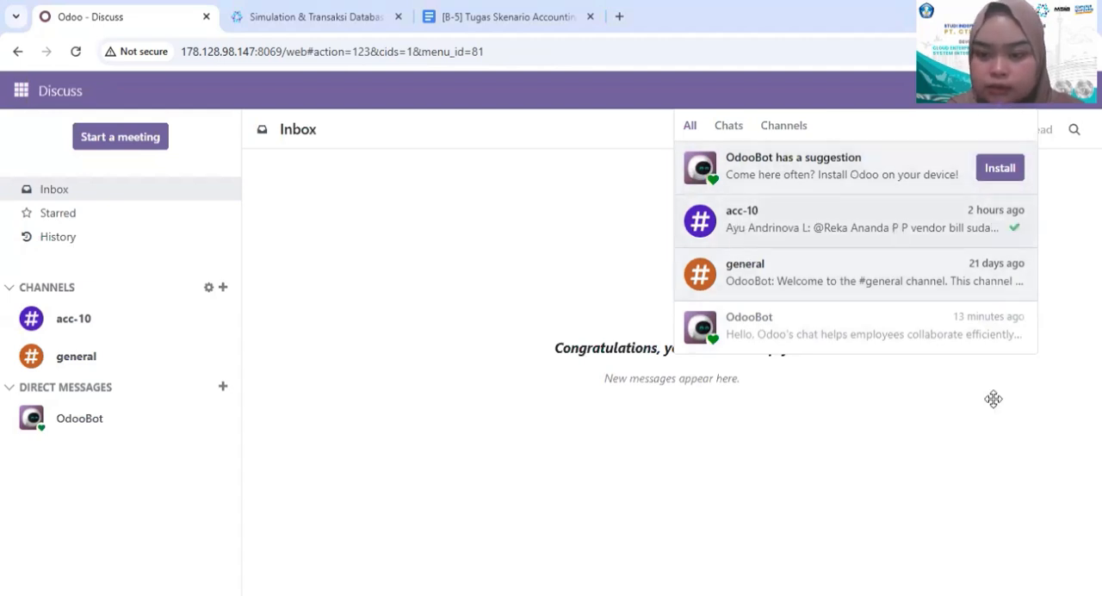
- Open the newest acc-10 message about the vendor bill and copy the bill number from it
left_click(945, 232)
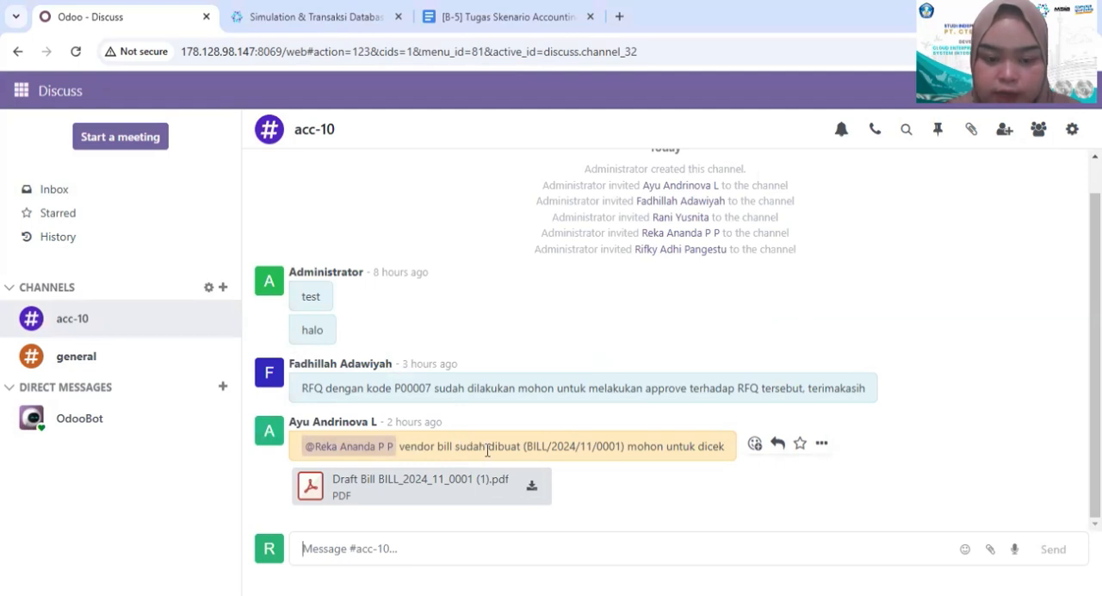
left_click_drag(526, 454, 617, 457)
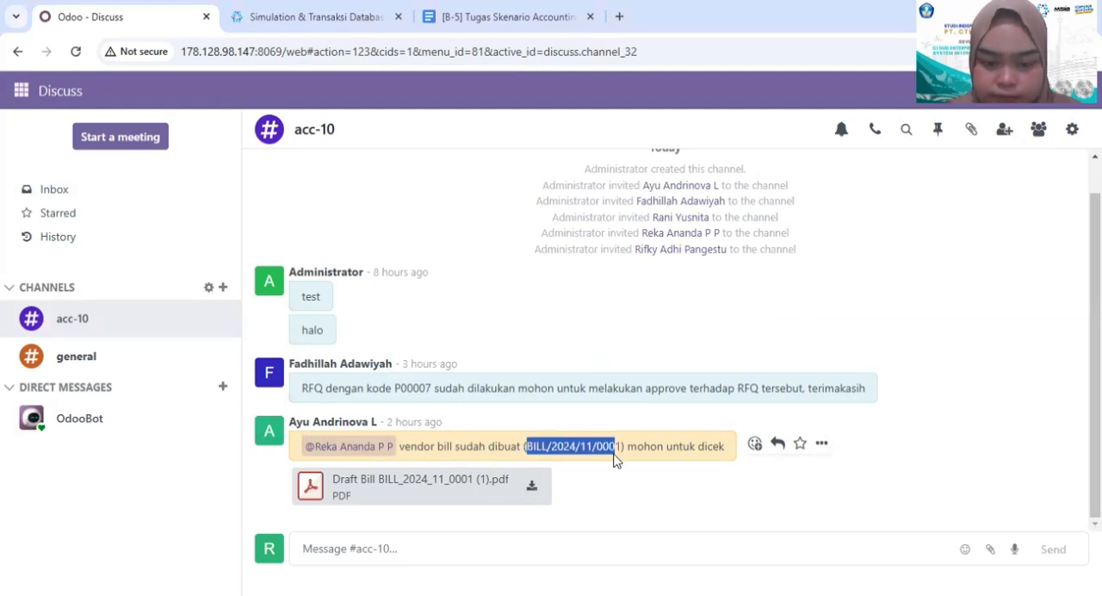
left_click(623, 462)
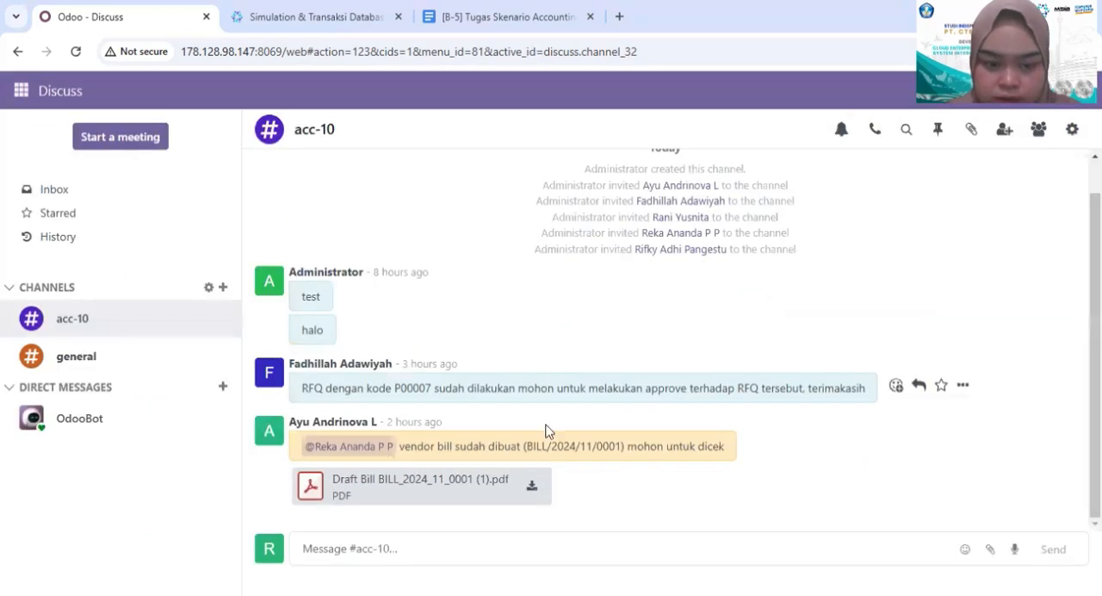
left_click_drag(621, 446, 524, 442)
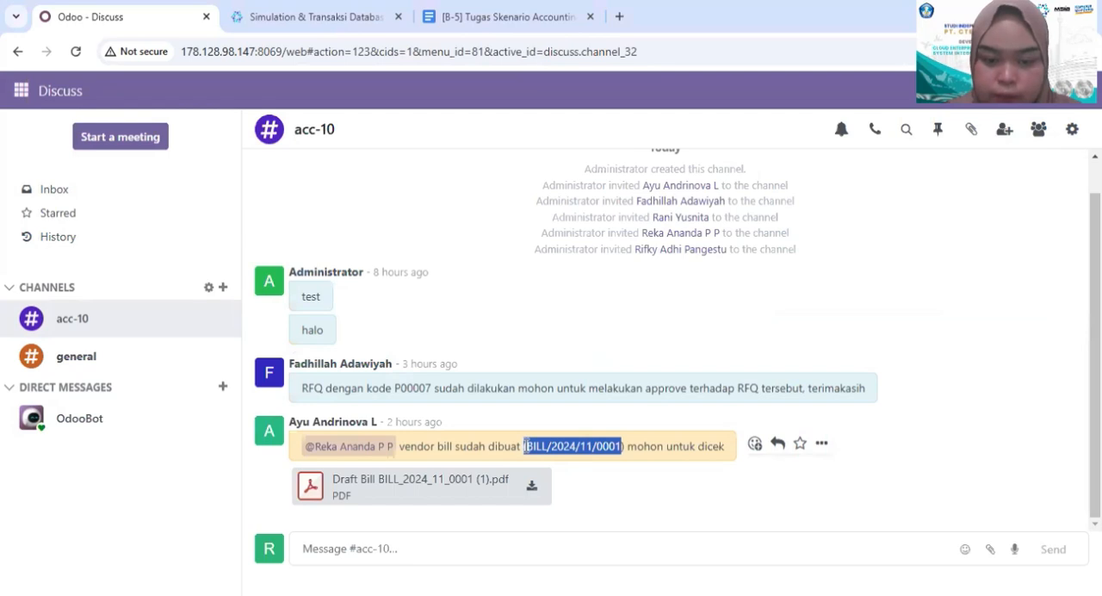
left_click(643, 446)
left_click_drag(623, 449, 523, 448)
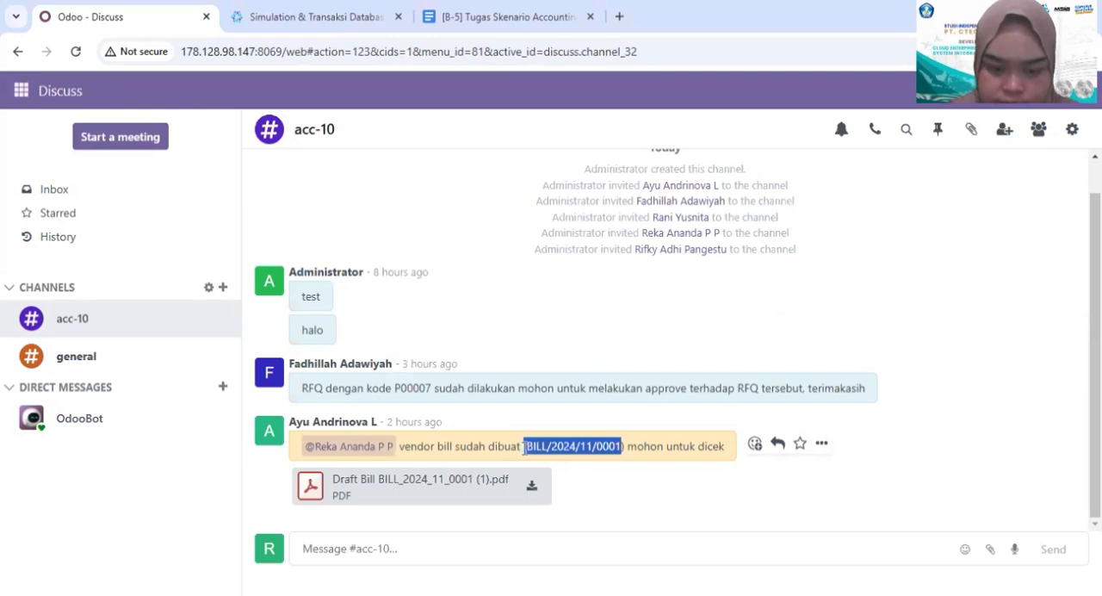
left_click(524, 447)
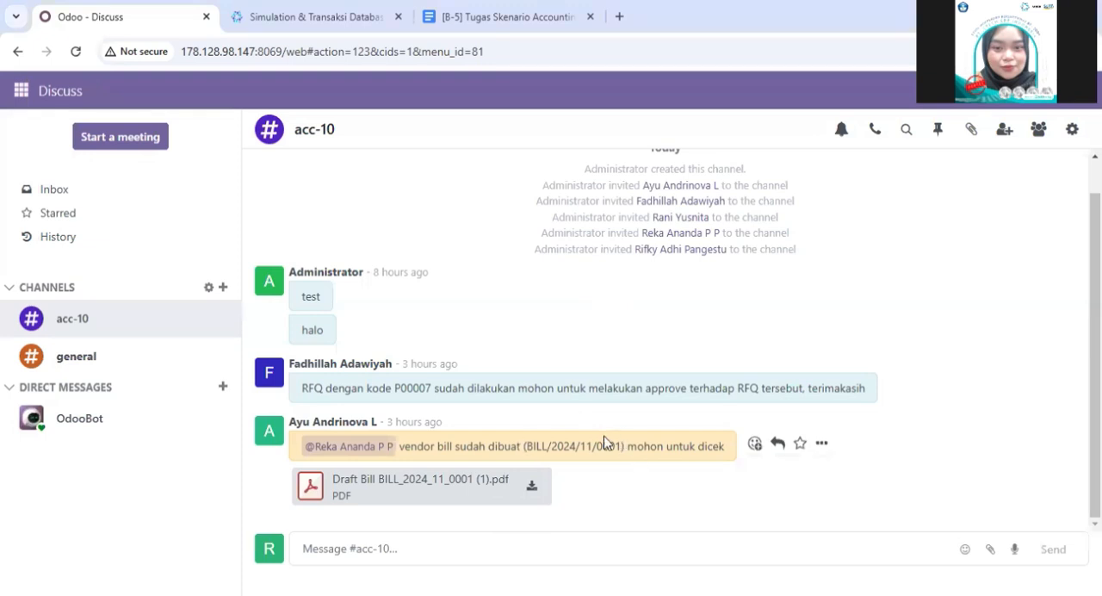
left_click_drag(625, 446, 523, 448)
key("ctrl+c")
left_click(524, 448)
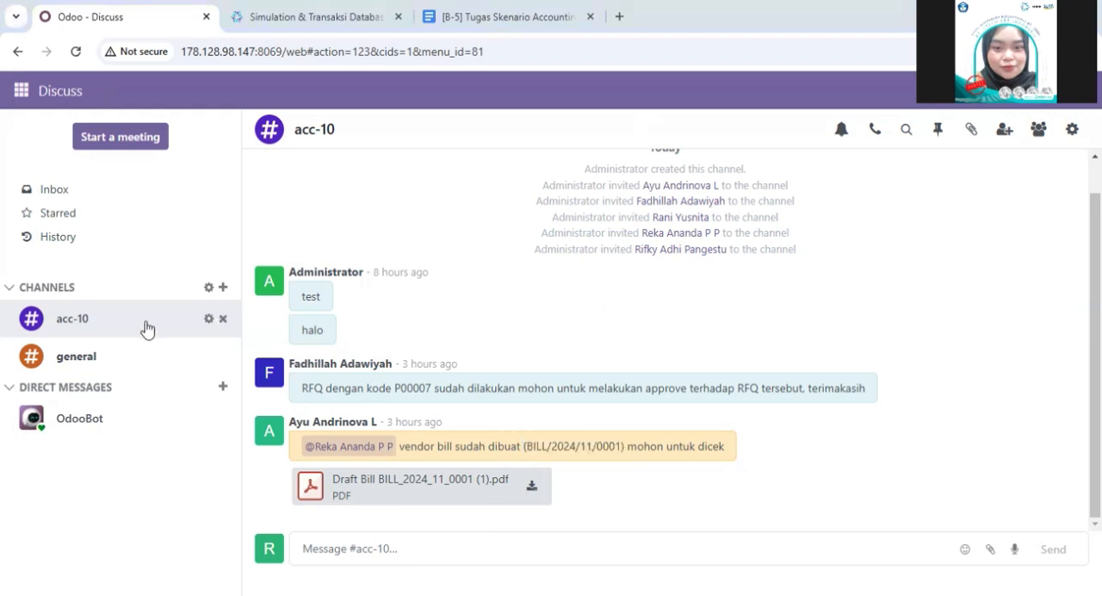
- Go to the vendor bills list in the Accounting app
left_click(21, 94)
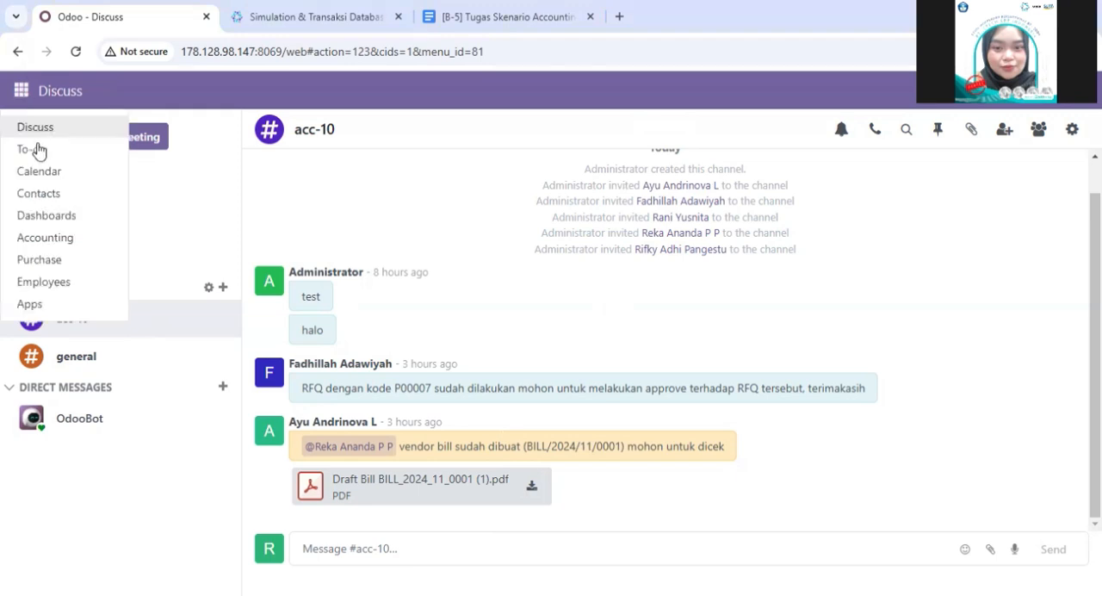
left_click(53, 234)
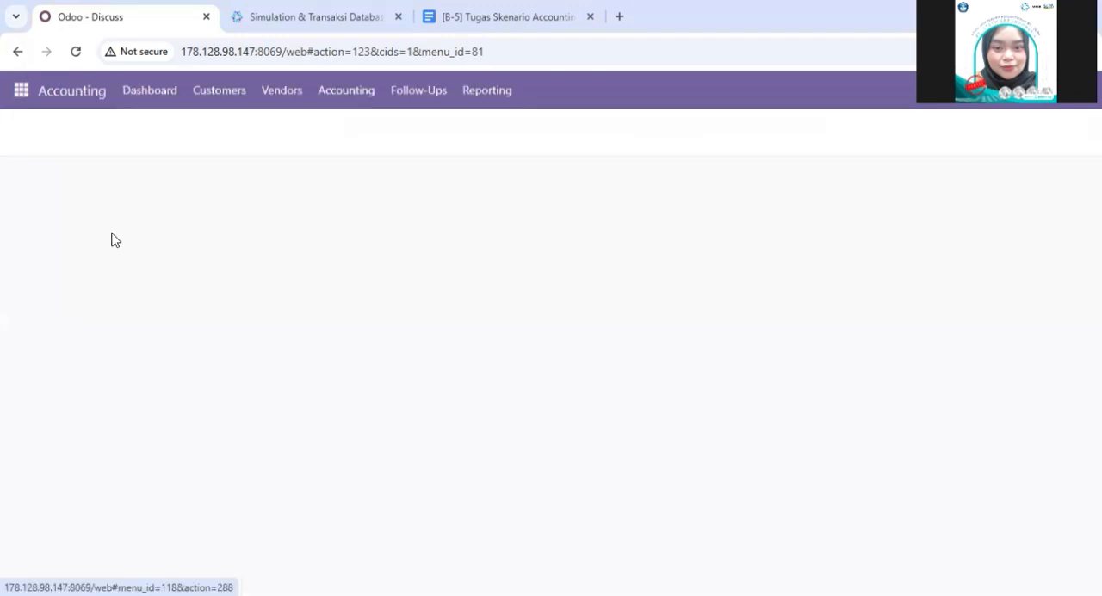
left_click(288, 93)
left_click(299, 135)
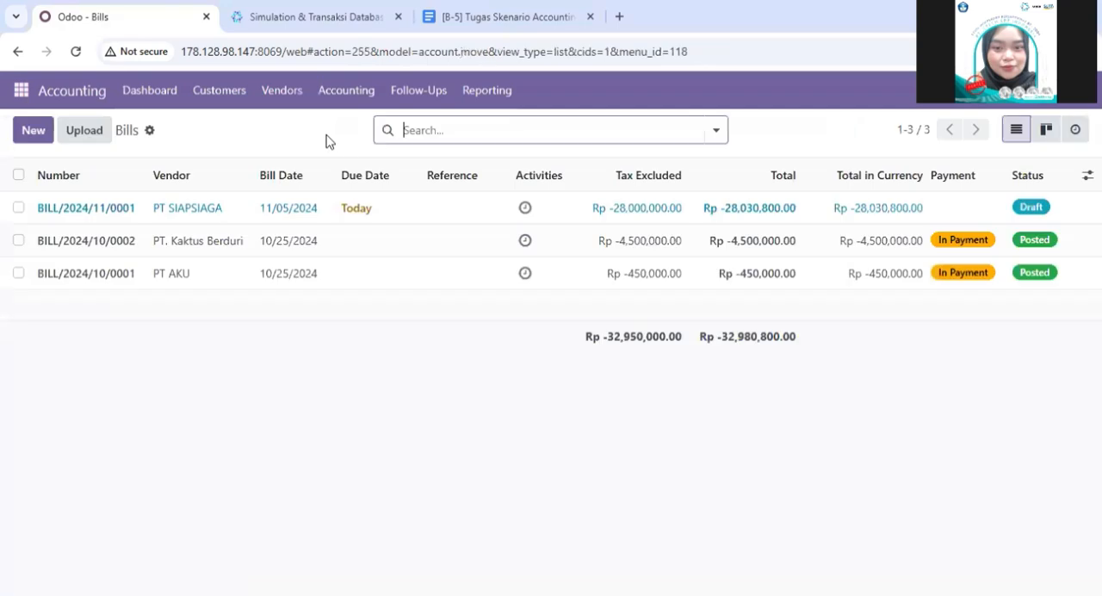
- Search the bills for BILL/2024/11/0001 without parentheses and open the PT SIAPSIAGA bill
key("ctrl+v")
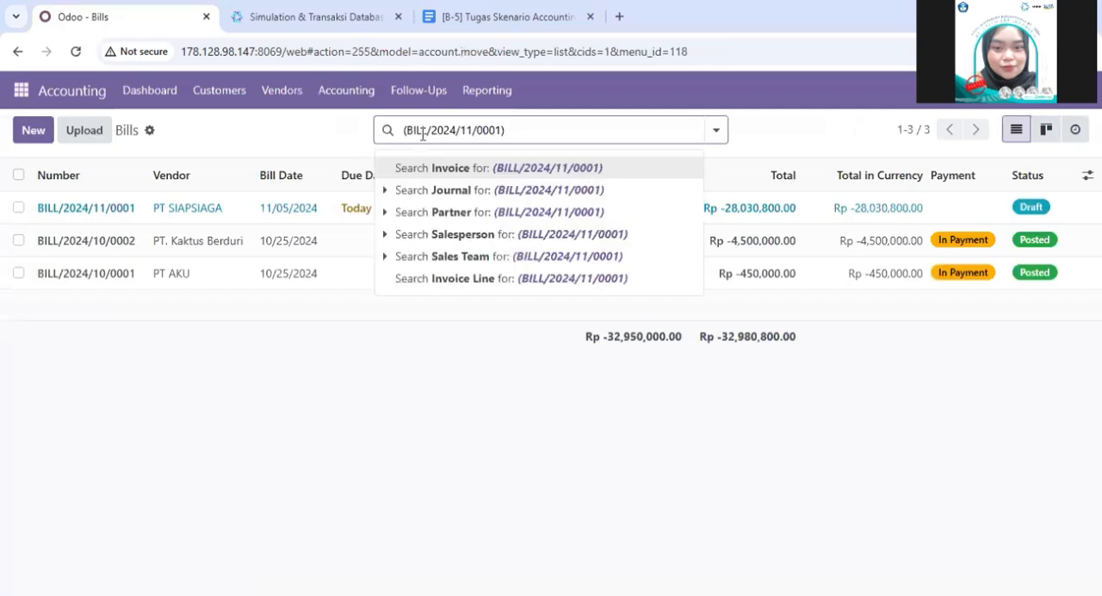
key("Return")
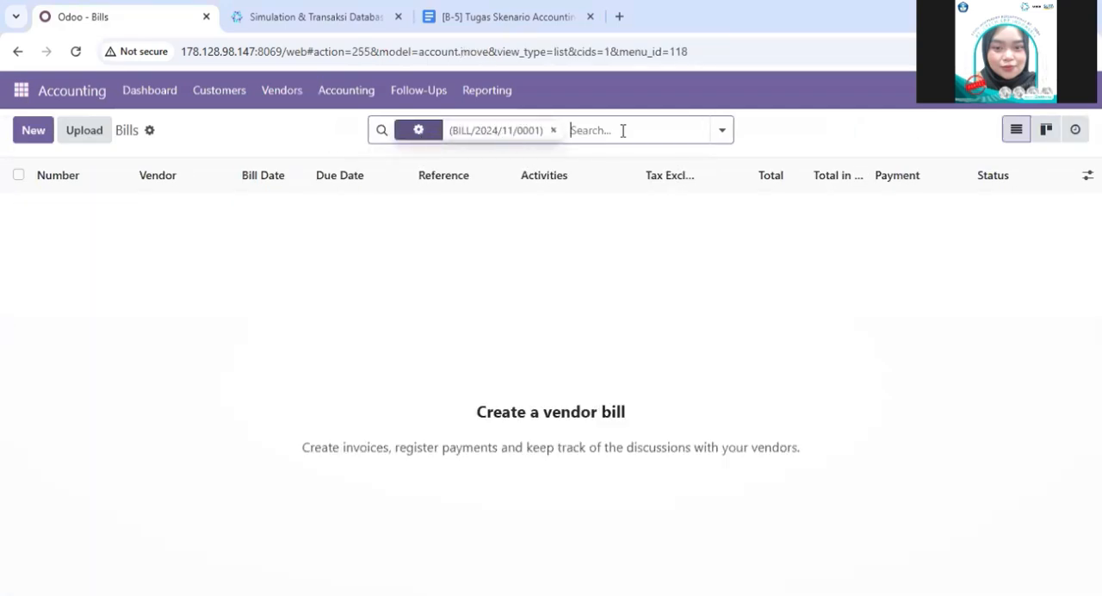
left_click(554, 130)
type("(BILL/2024/11/0001")
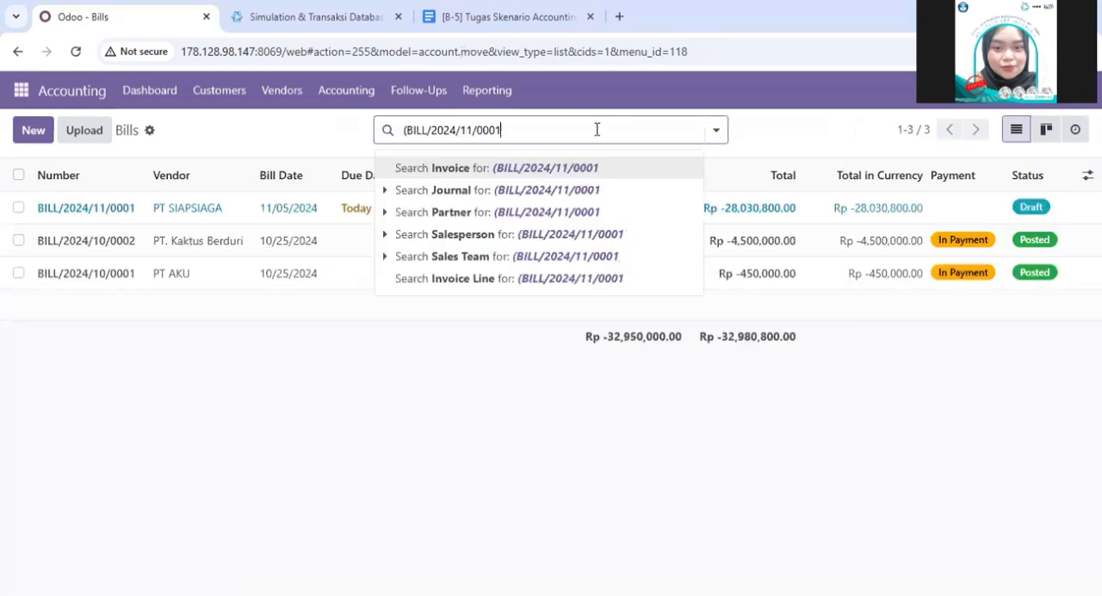
key("Return")
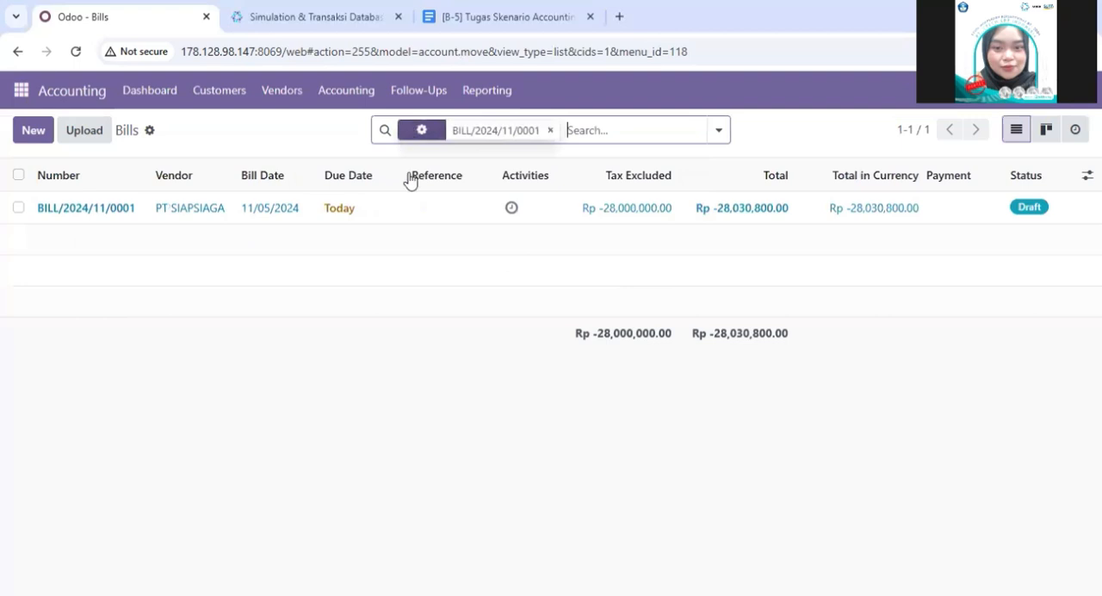
left_click(408, 224)
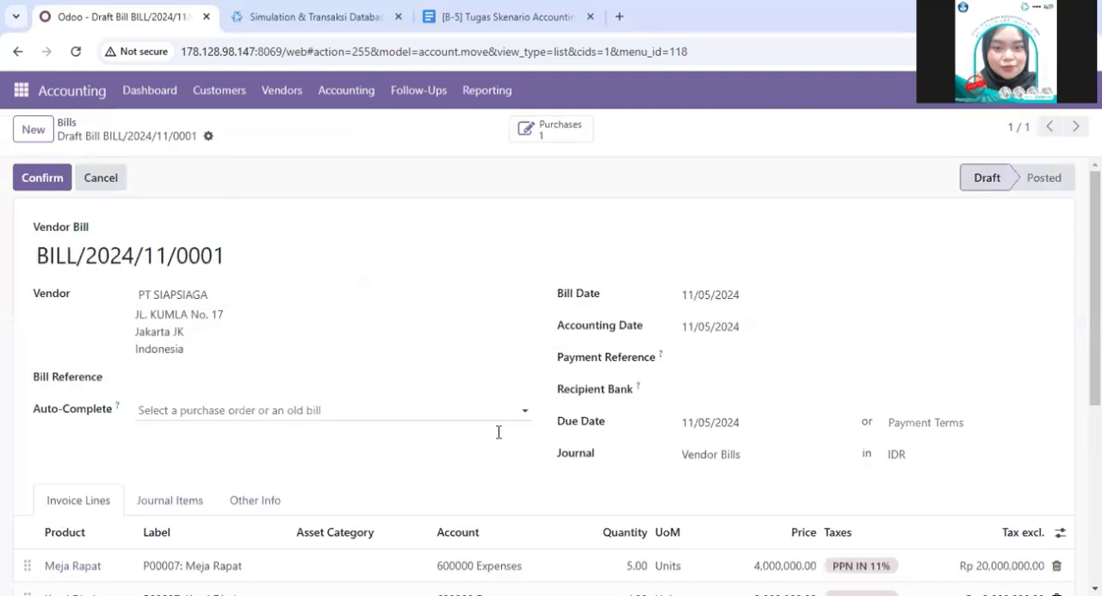
- Review the draft bill's vendor, dates, invoice lines and amounts
scroll(499, 435, "down", 4)
scroll(497, 439, "down", 1)
scroll(497, 439, "up", 5)
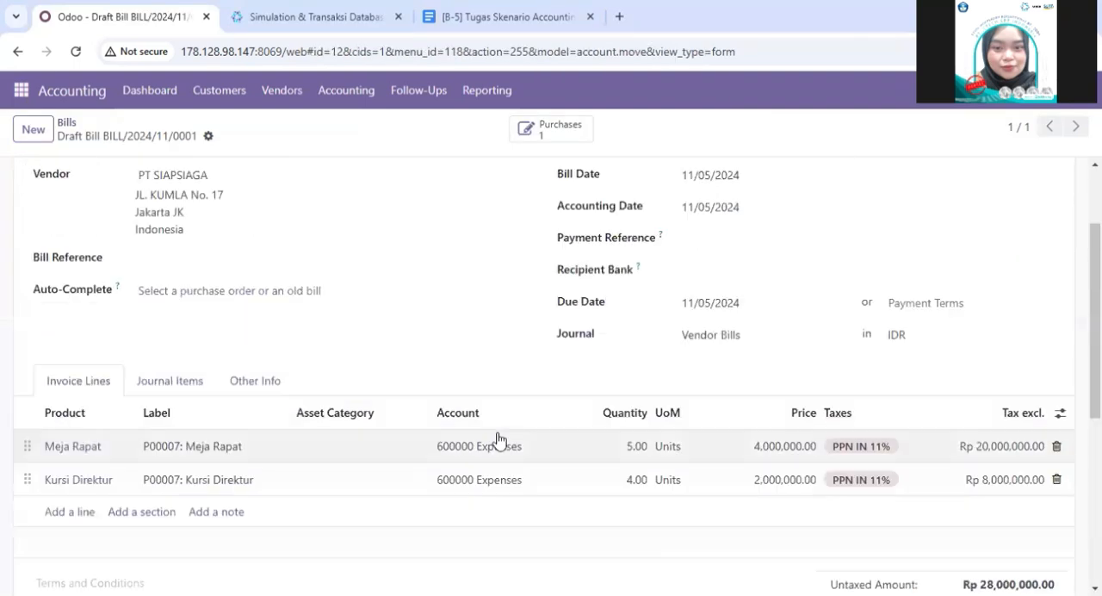
scroll(497, 439, "down", 2)
scroll(497, 439, "up", 2)
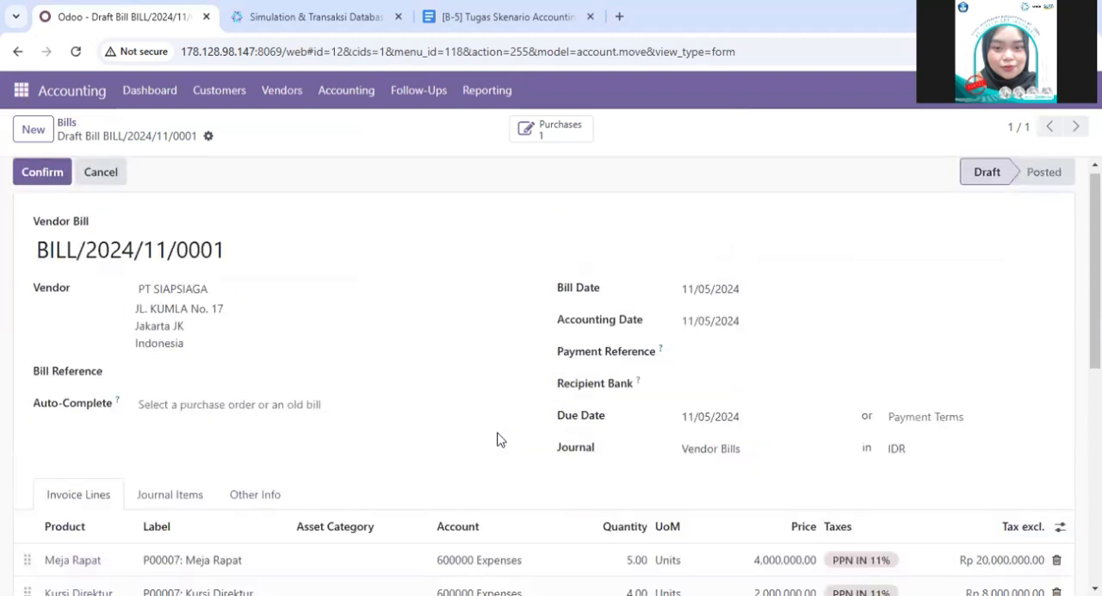
scroll(497, 439, "down", 4)
scroll(497, 439, "down", 3)
scroll(497, 439, "up", 7)
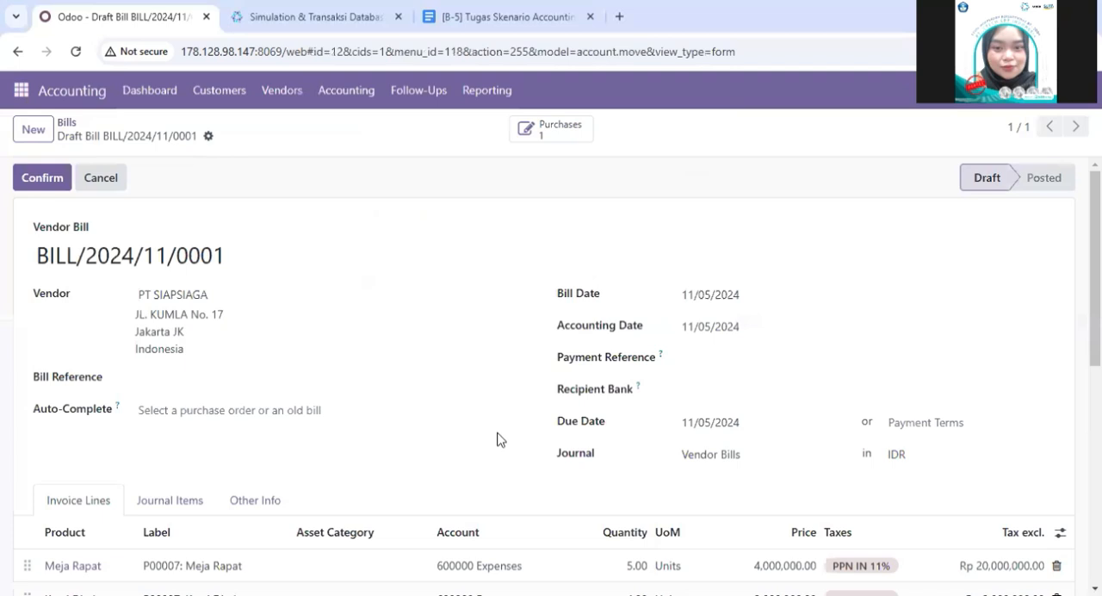
scroll(471, 470, "down", 4)
scroll(471, 470, "up", 4)
- Confirm vendor bill BILL/2024/11/0001 and review the posted bill
left_click(45, 182)
scroll(407, 401, "down", 4)
scroll(404, 403, "up", 4)
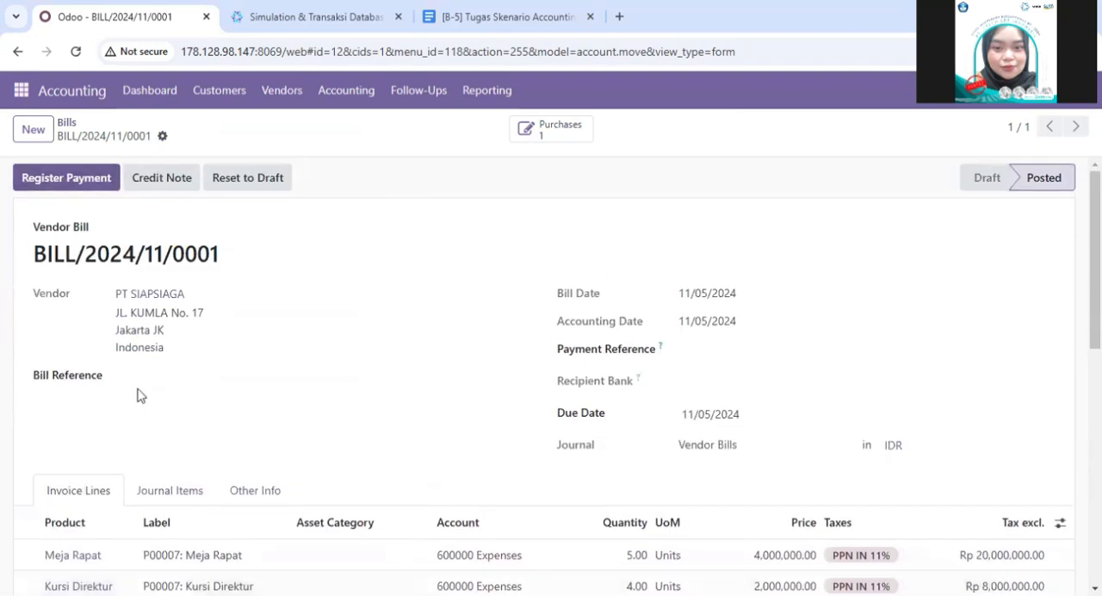
scroll(617, 425, "down", 2)
scroll(617, 430, "up", 2)
scroll(742, 553, "down", 2)
scroll(742, 553, "up", 2)
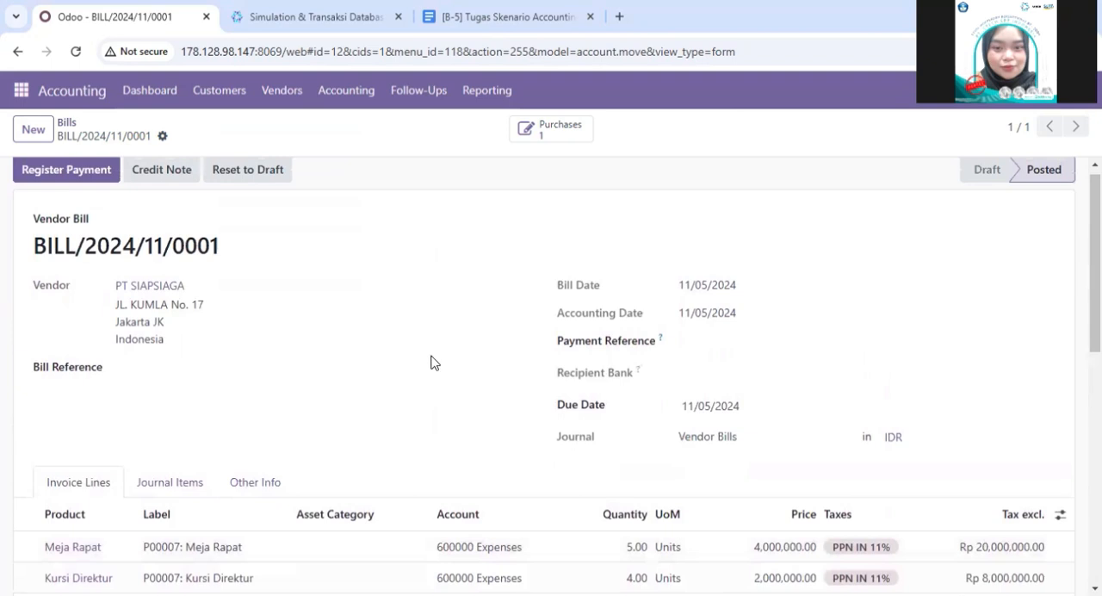
left_click(21, 89)
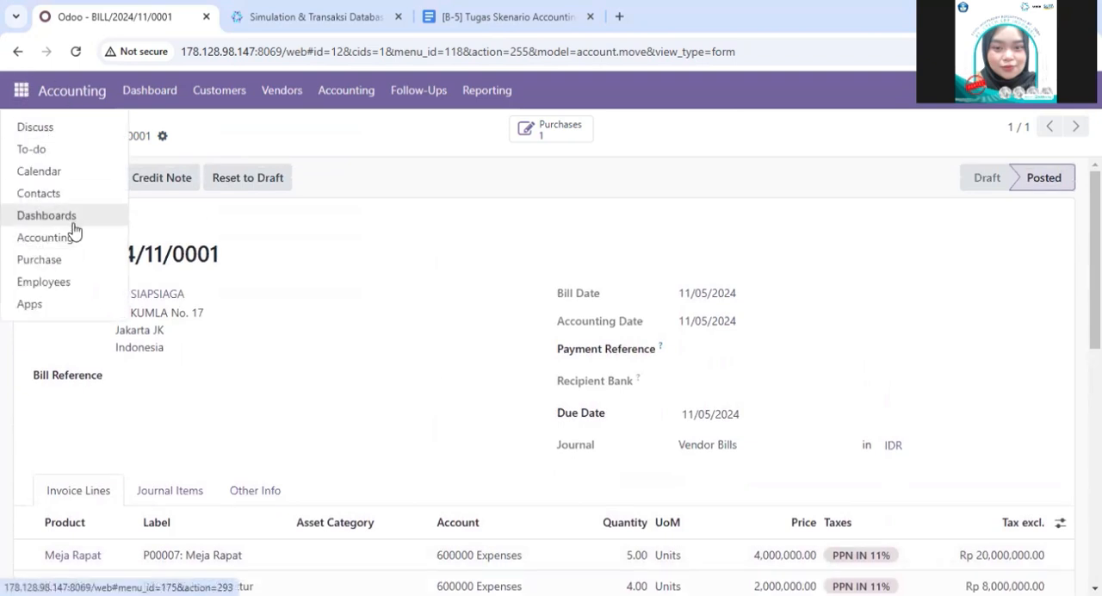
left_click(344, 338)
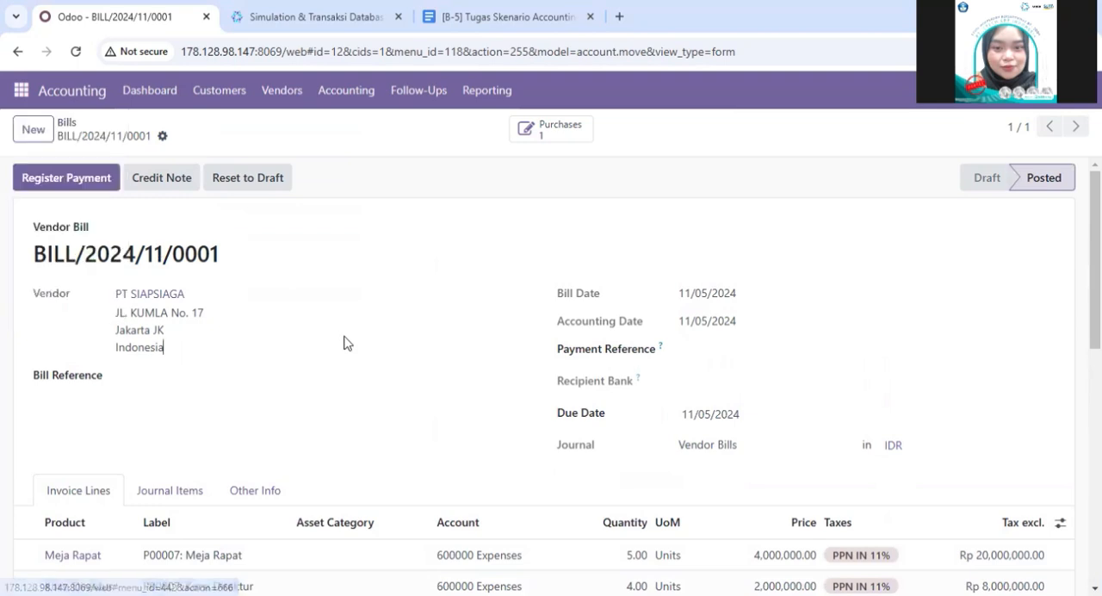
left_click(28, 130)
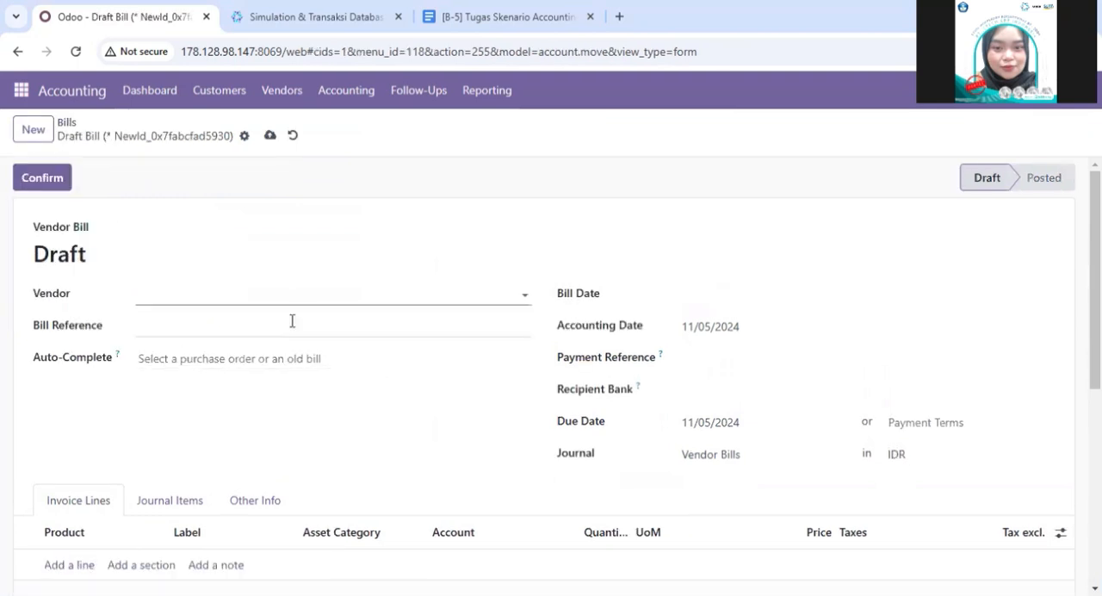
left_click(24, 59)
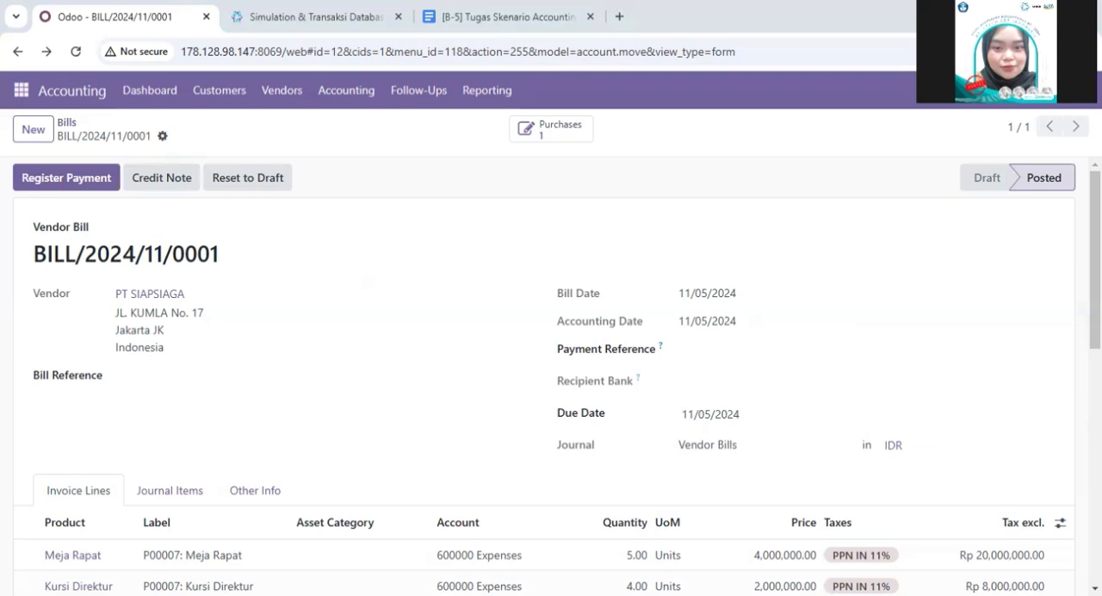
- Draft the notice about registering the vendor bill payment in the acc-10 channel and clear the draft
left_click(29, 97)
left_click(37, 123)
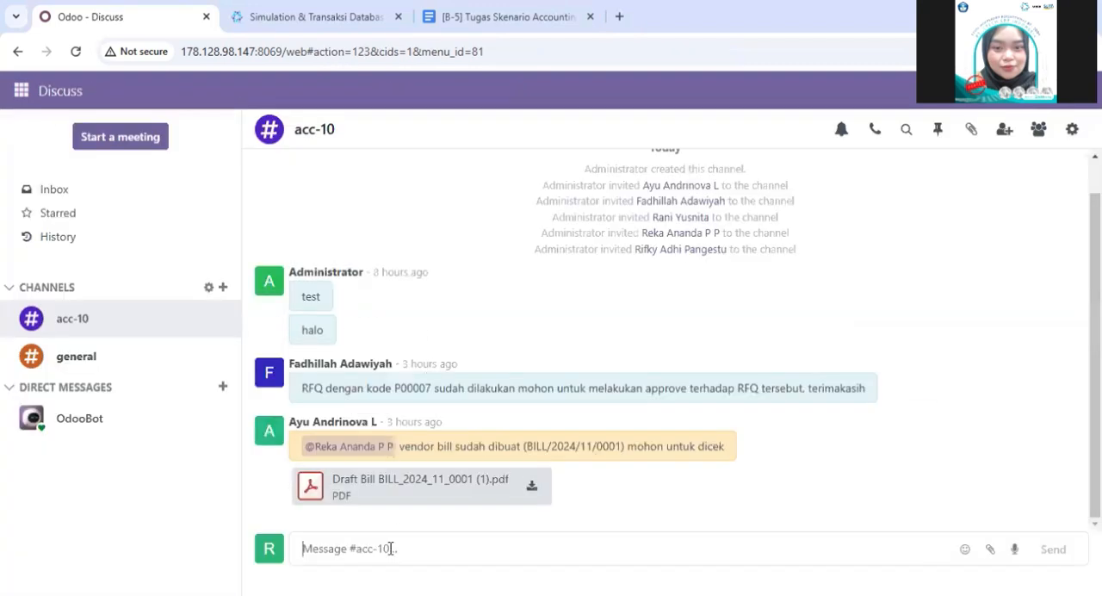
type("untuk vendor bills dengan kode ... sudah berhasil dibuat dan bisa dilakukan register payment ya staff billing")
left_click(474, 550)
key("BackSpace")
key("BackSpace")
key("BackSpace")
key("BackSpace")
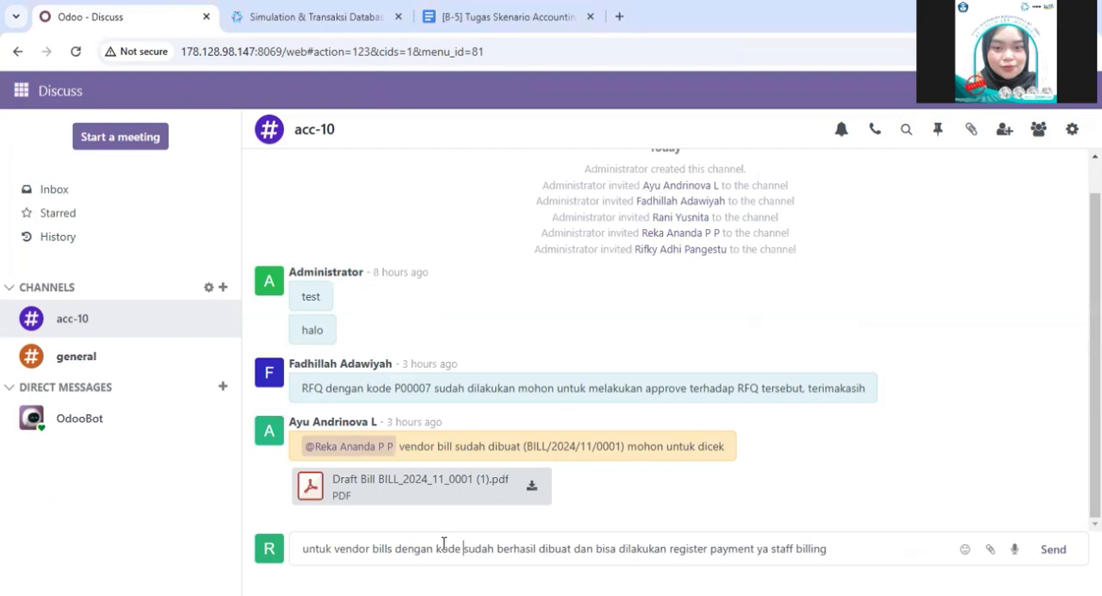
key("ctrl+a")
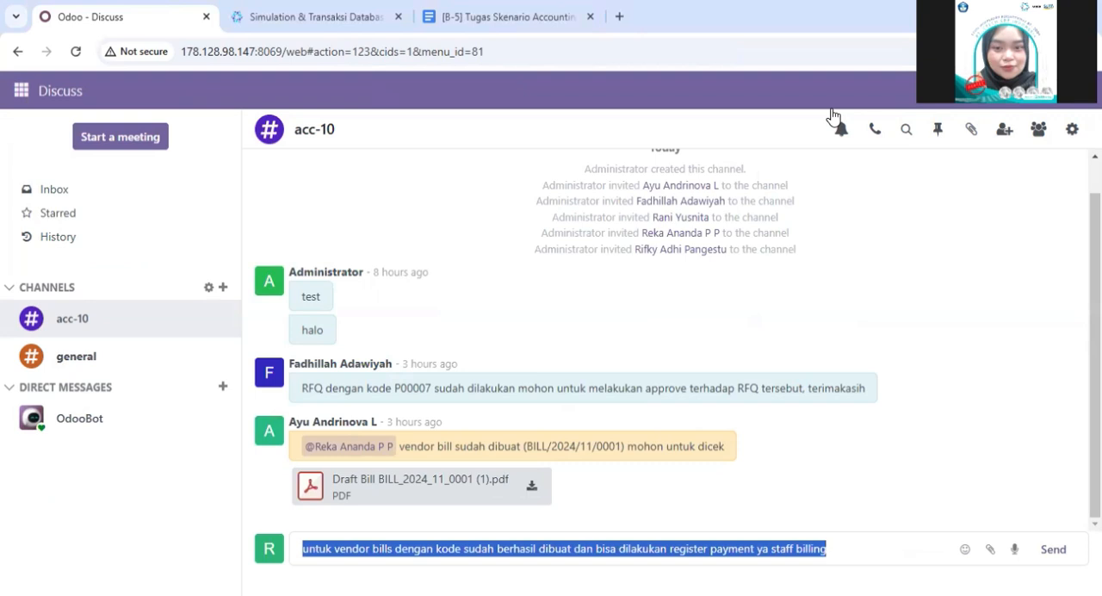
left_click(841, 540)
key("ctrl+a")
key("BackSpace")
- Log out and log back in to the o17-MSIB-7-Kelompok-9 database with the saved login and password
left_click(1076, 90)
left_click(1015, 252)
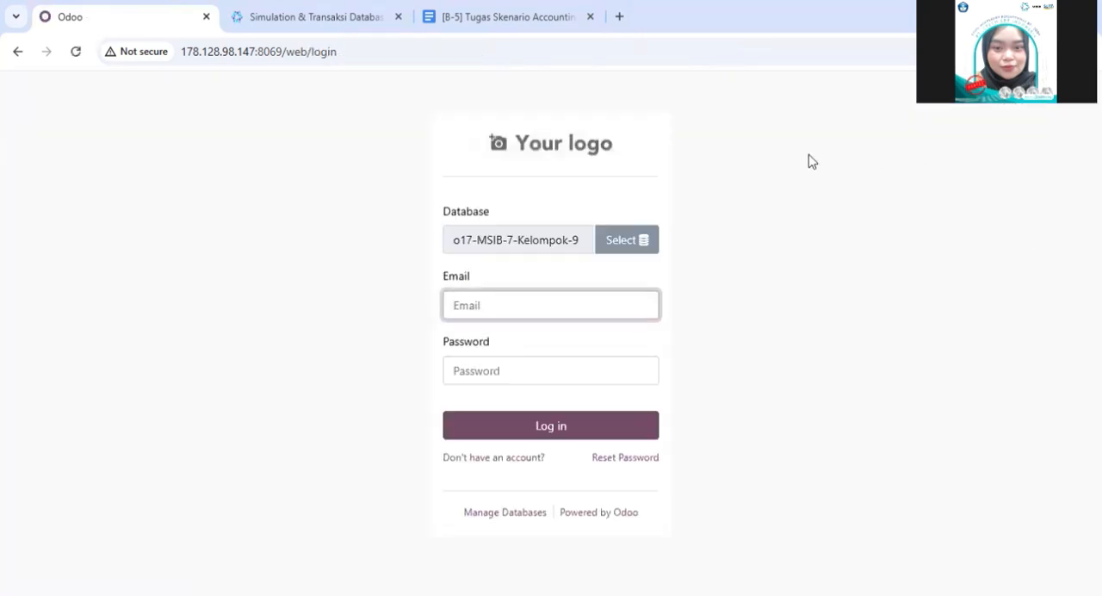
left_click(560, 301)
left_click(556, 353)
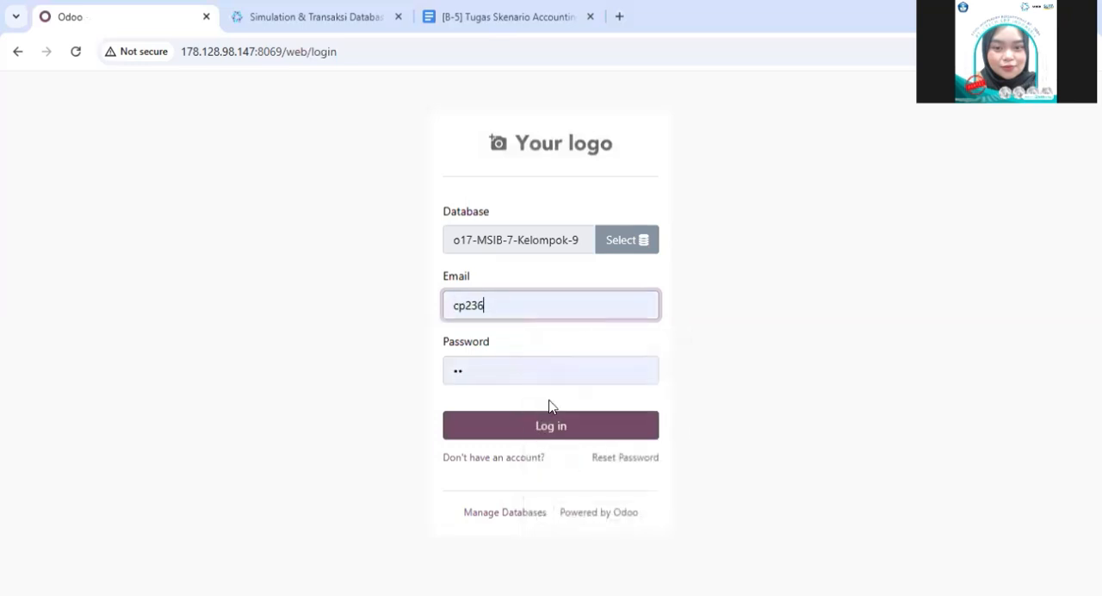
left_click(543, 430)
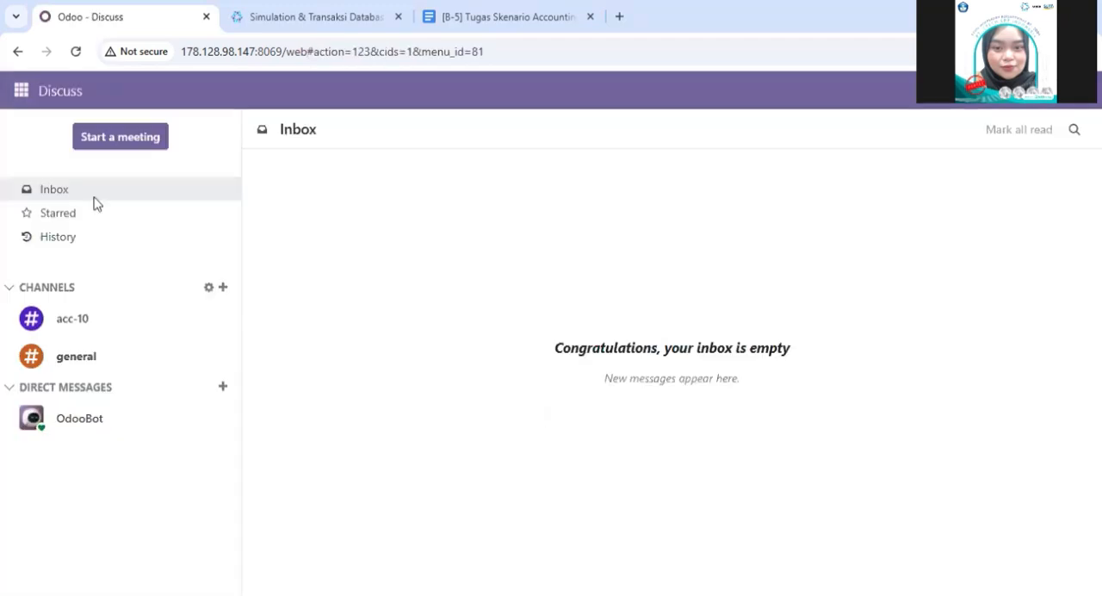
- Draft in acc-10 "untuk vendor bills dengan kode sudah berhasil dibuat dan bisa dilakukan register payment ya staff billing", removing the pasted text's placeholder dots
left_click(74, 320)
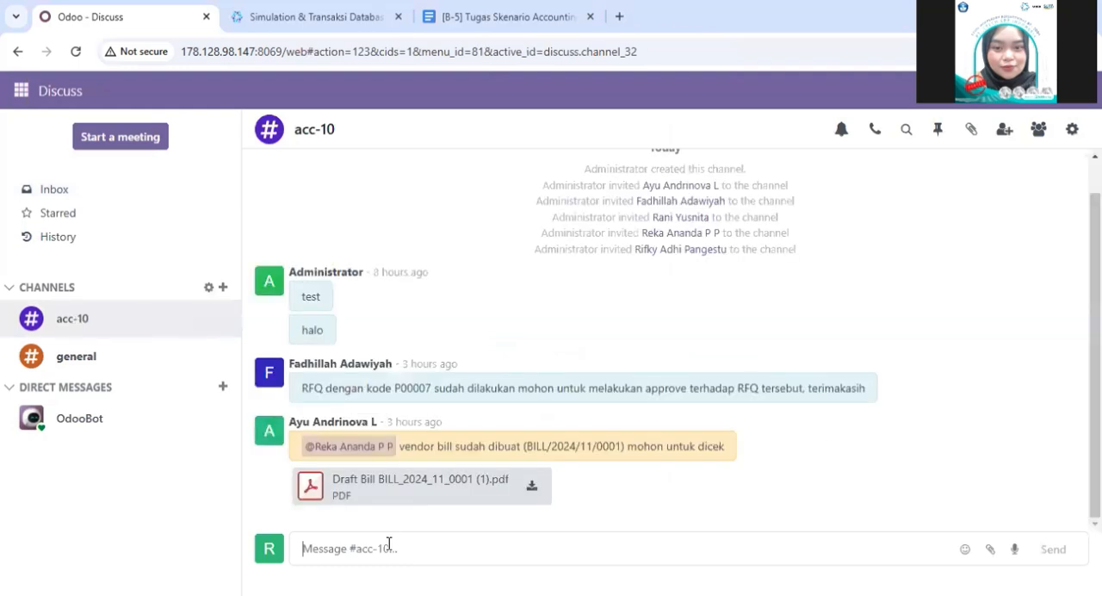
left_click(22, 90)
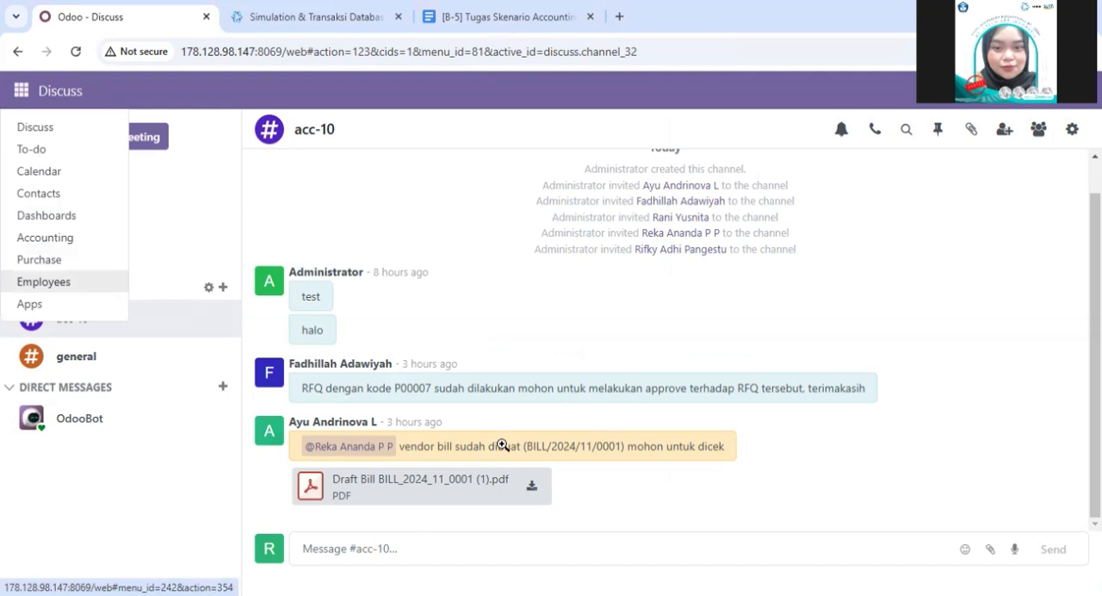
left_click(382, 546)
type("untuk vendor bills dengan kode ... sudah berhasil dibuat dan bisa dilakukan register payment ya staff billing")
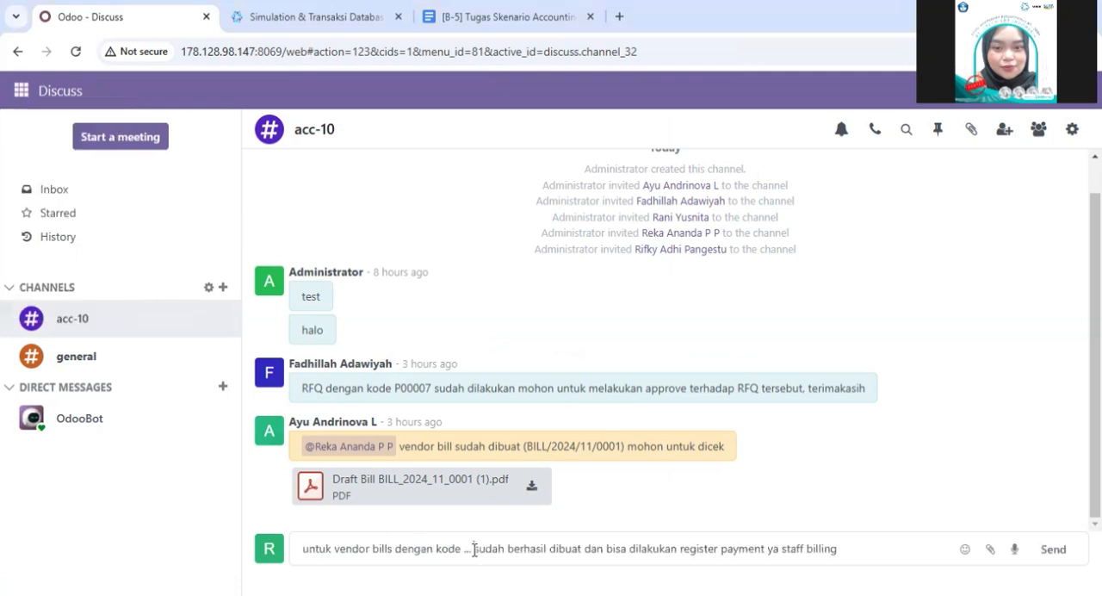
key("BackSpace")
key("BackSpace")
key("BackSpace")
key("BackSpace")
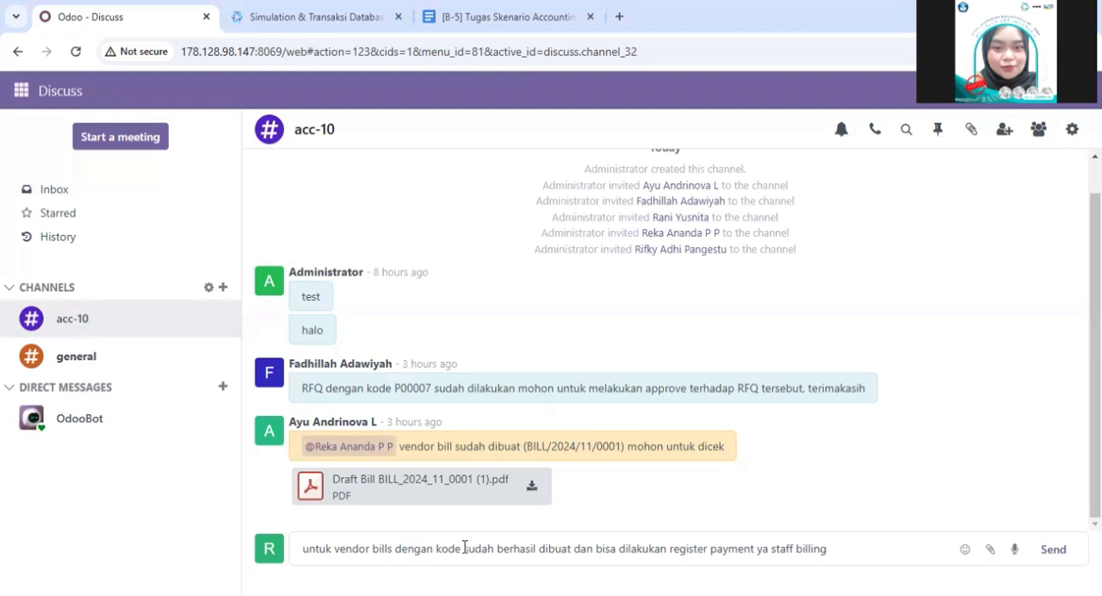
- Return to the vendor bills list in Accounting to look up the bill number
left_click(20, 89)
left_click(47, 236)
left_click(282, 95)
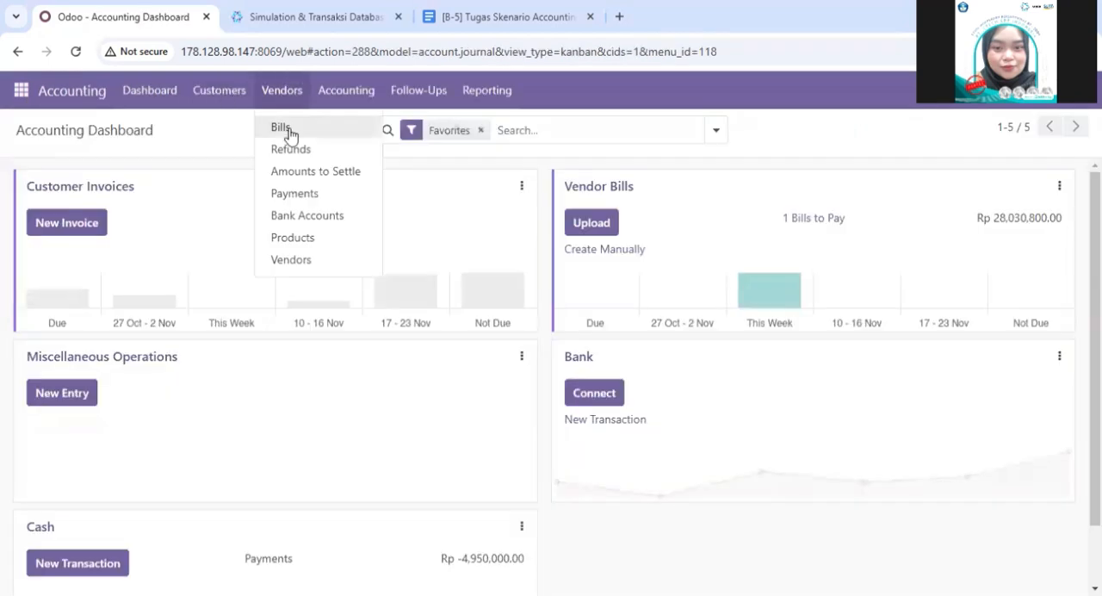
left_click(287, 135)
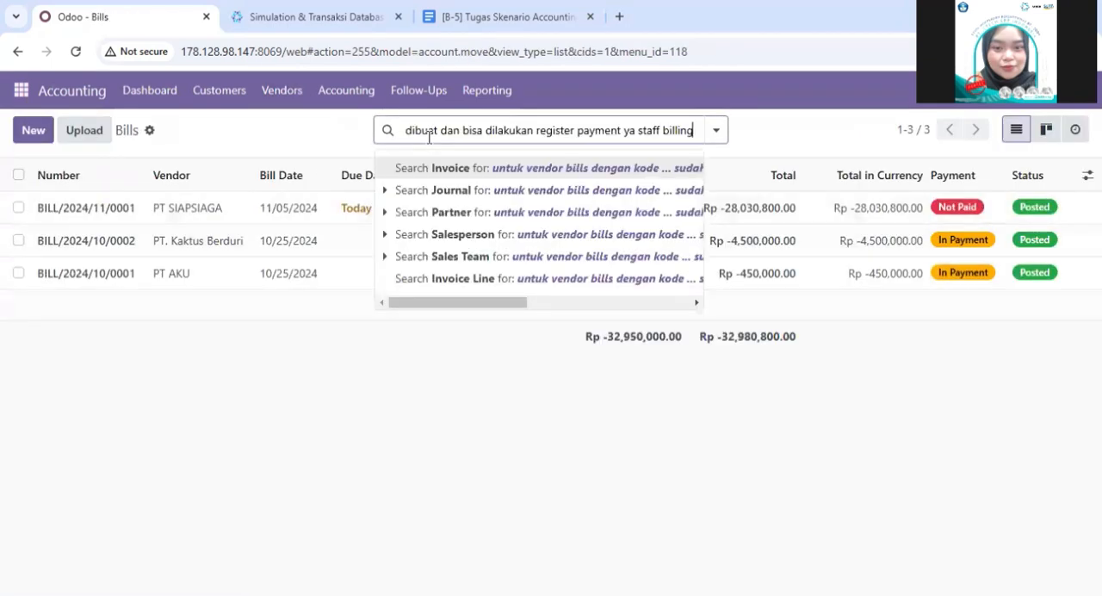
- Clear the pasted message text from the bills search
key("BackSpace")
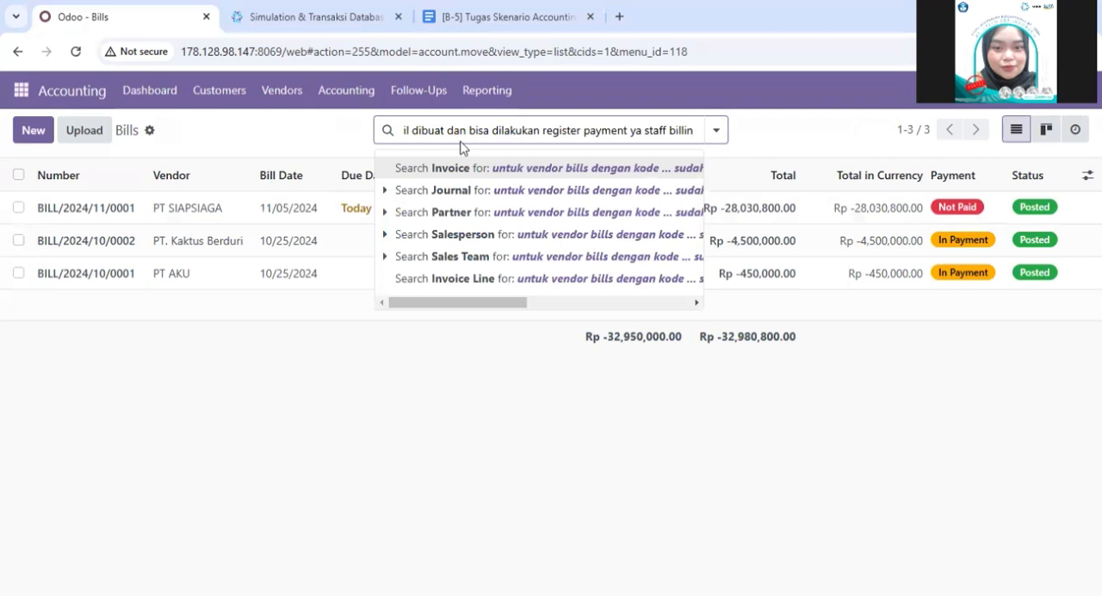
key("BackSpace")
key("BackSpace")
key("BackSpace")
key("BackSpace")
key("BackSpace")
key("BackSpace")
key("BackSpace")
key("BackSpace")
key("BackSpace")
key("BackSpace")
key("BackSpace")
key("BackSpace")
key("BackSpace")
key("BackSpace")
key("BackSpace")
key("BackSpace")
key("BackSpace")
key("BackSpace")
key("BackSpace")
key("BackSpace")
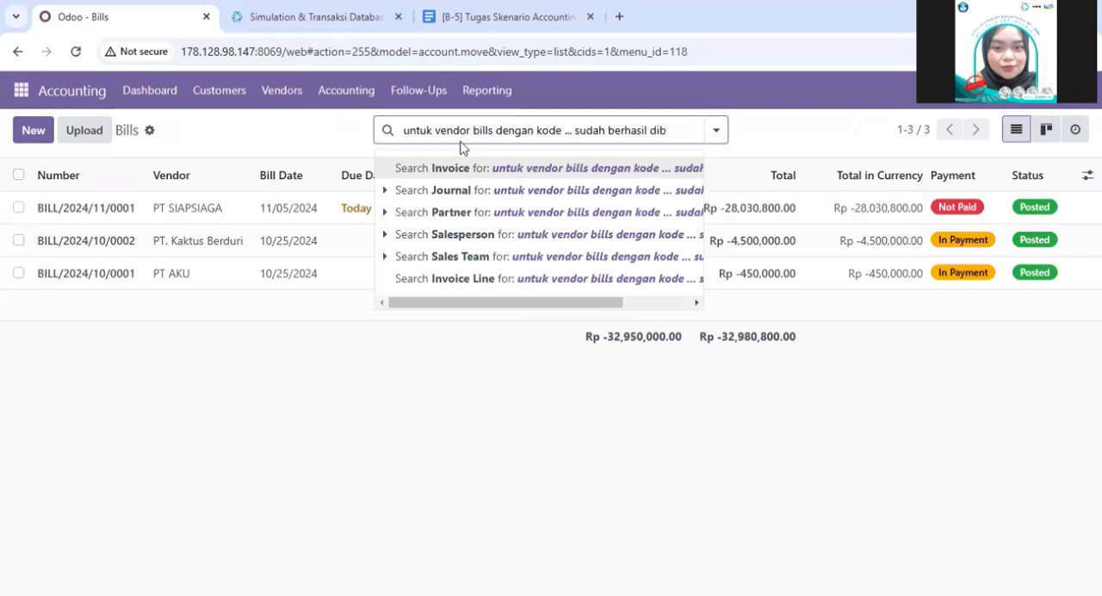
key("BackSpace")
key("BackSpace")
key("BackSpace")
key("BackSpace")
key("BackSpace")
key("BackSpace")
key("BackSpace")
key("BackSpace")
key("BackSpace")
key("BackSpace")
key("BackSpace")
key("BackSpace")
key("BackSpace")
key("BackSpace")
key("BackSpace")
key("BackSpace")
key("BackSpace")
key("BackSpace")
key("BackSpace")
key("BackSpace")
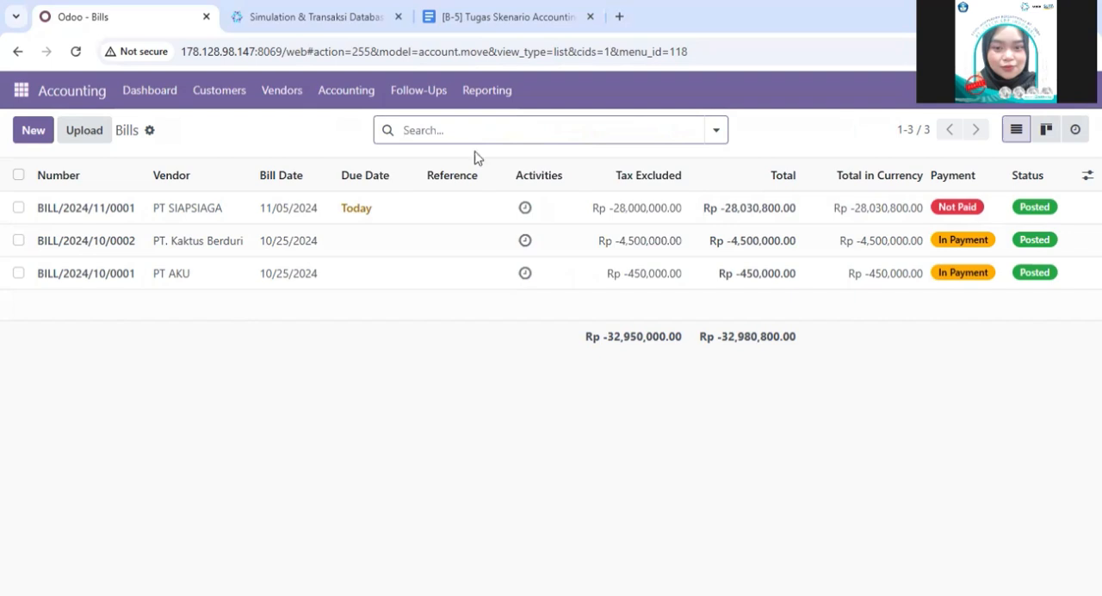
- Search the vendor bills for BILL/2024/11/0001, open the matching bill and copy its number
type("BILL/2024/11/0001")
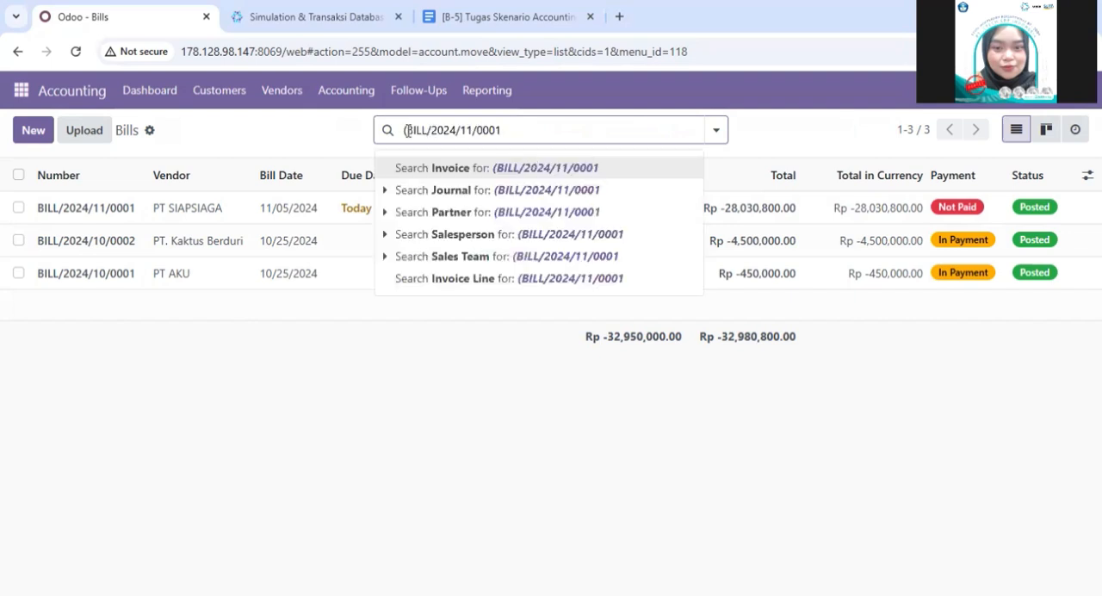
key("Return")
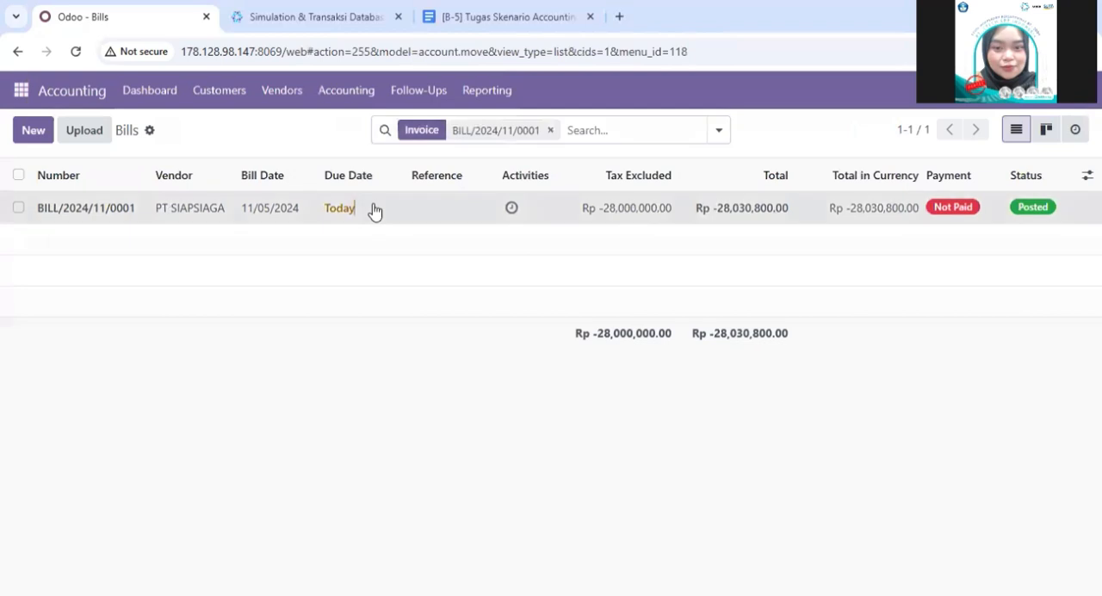
left_click(370, 219)
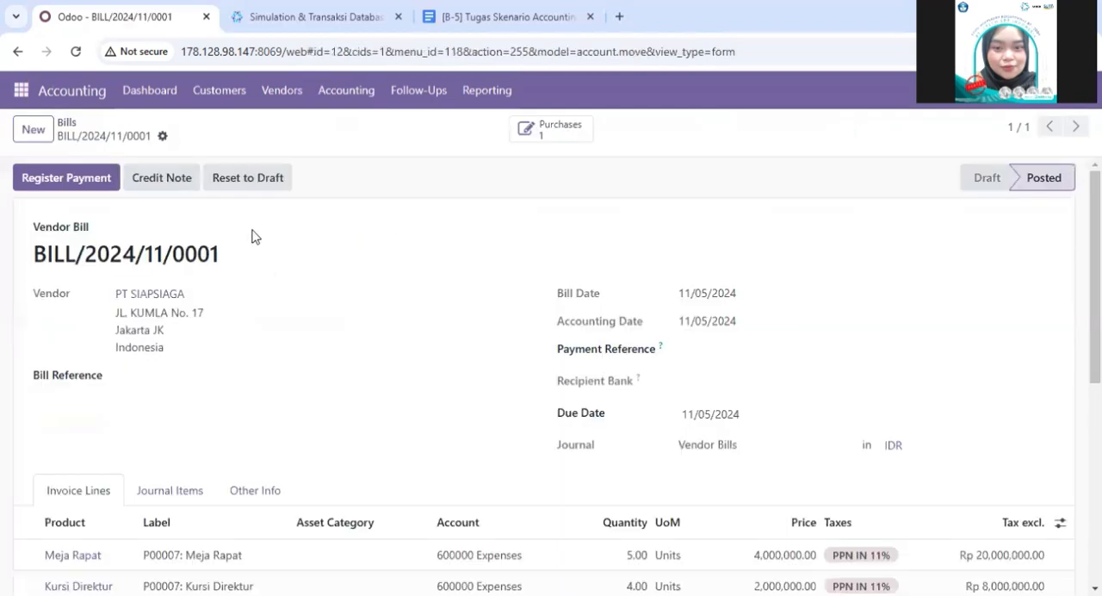
left_click_drag(222, 254, 15, 259)
key("ctrl+c")
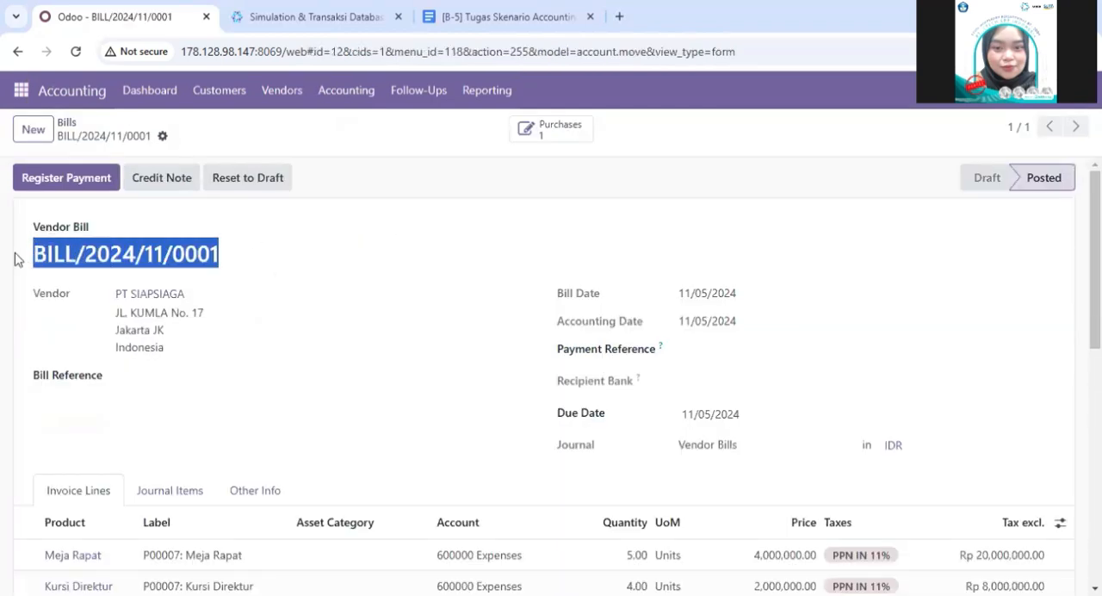
- Insert the bill number BILL/2024/11/0001 after "kode" in the drafted acc-10 message in Discuss
left_click(19, 91)
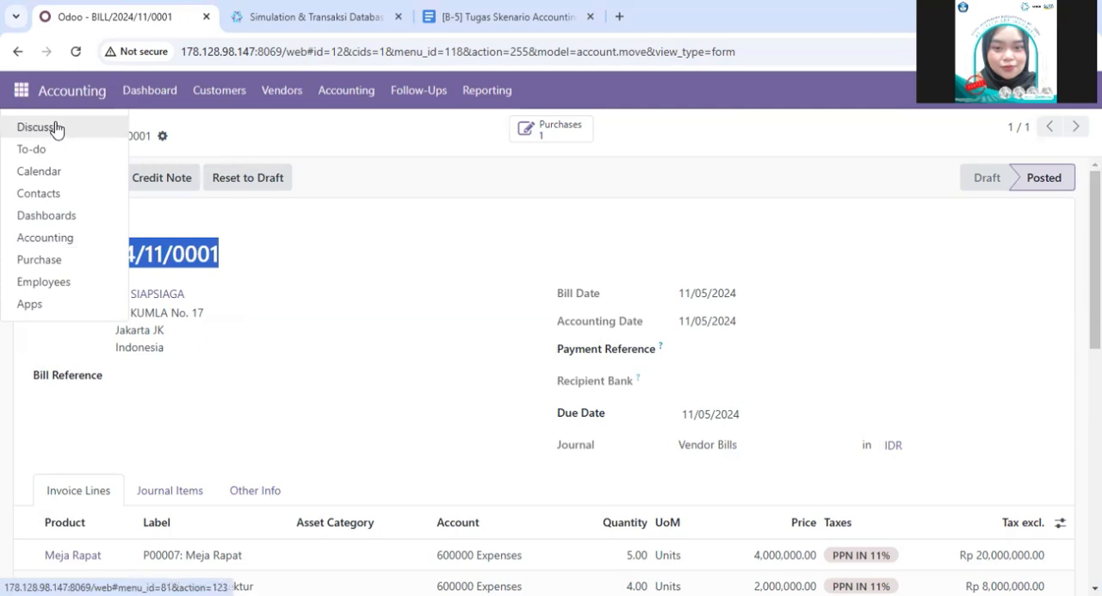
left_click(39, 127)
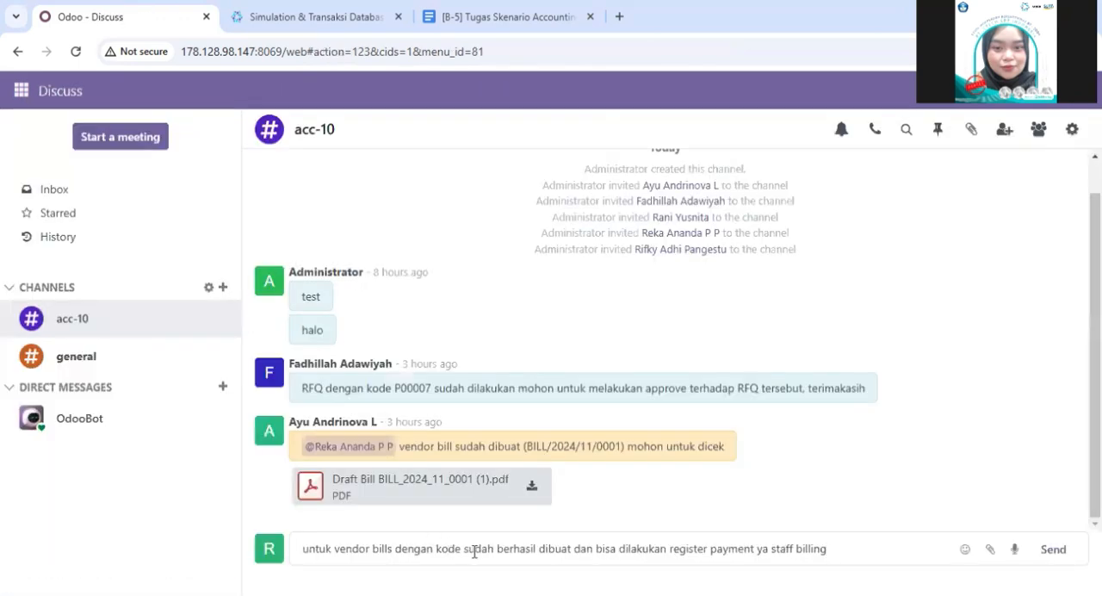
key("ctrl+v")
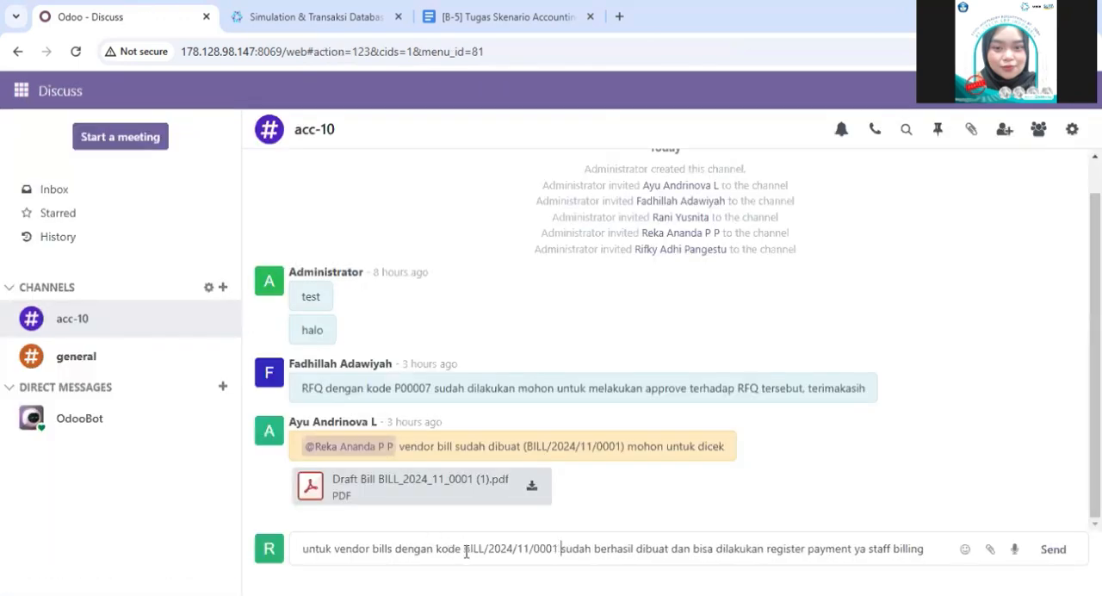
- Mention the billing staff member at the end of the drafted message and send it to acc-10
type("@")
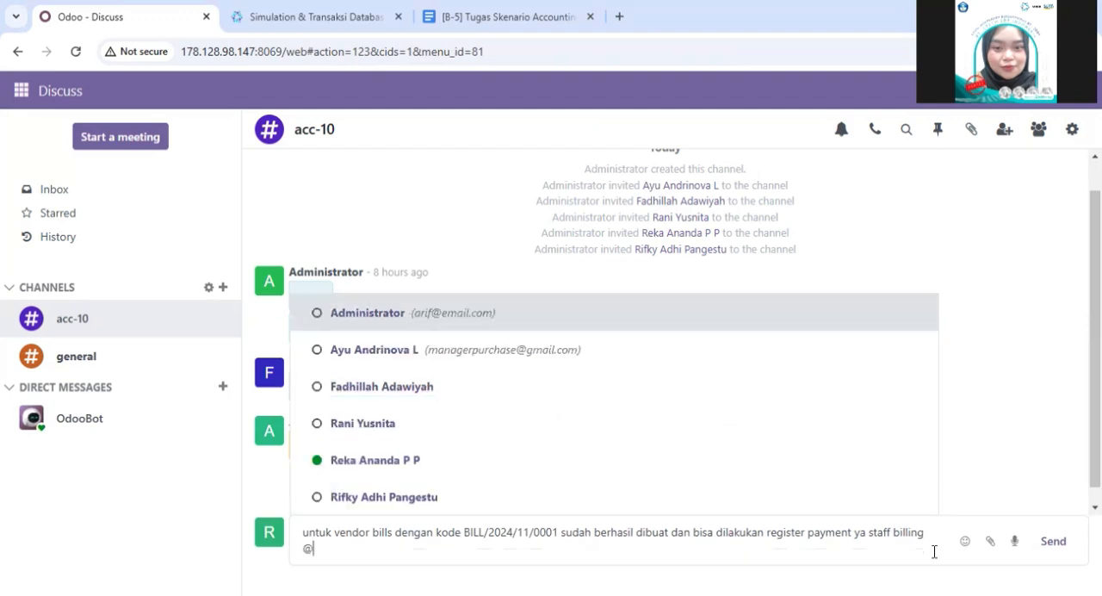
left_click(777, 513)
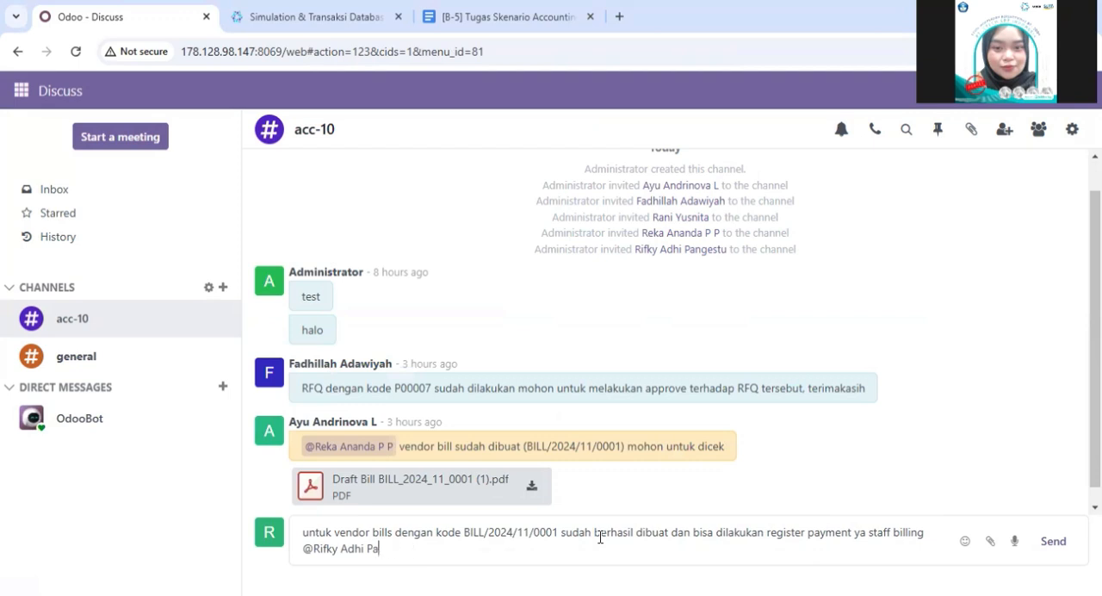
key("BackSpace")
key("BackSpace")
key("BackSpace")
key("BackSpace")
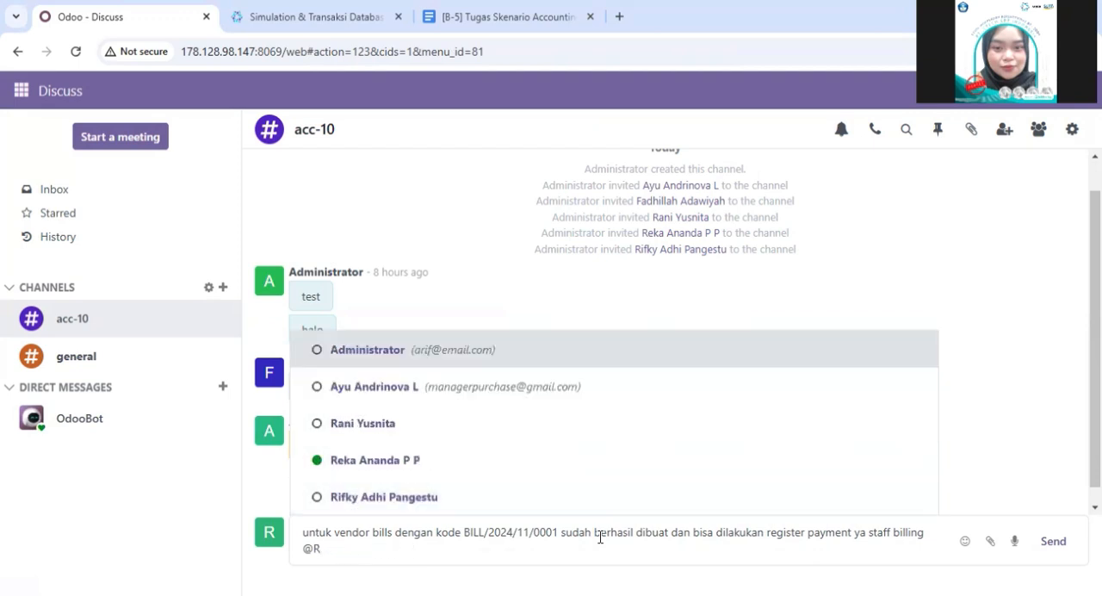
left_click(448, 437)
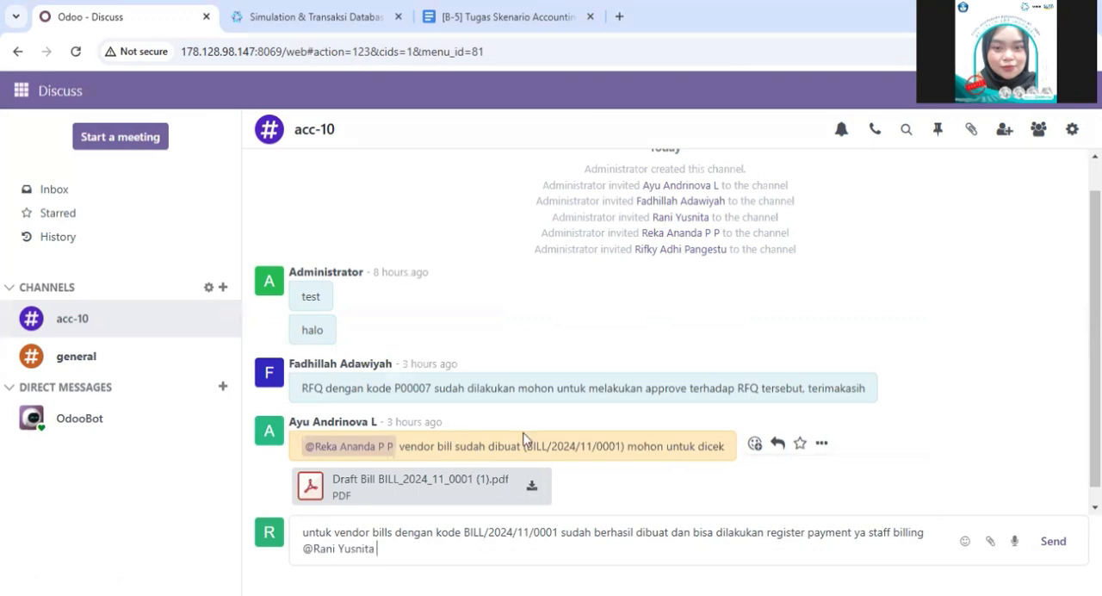
left_click(1052, 541)
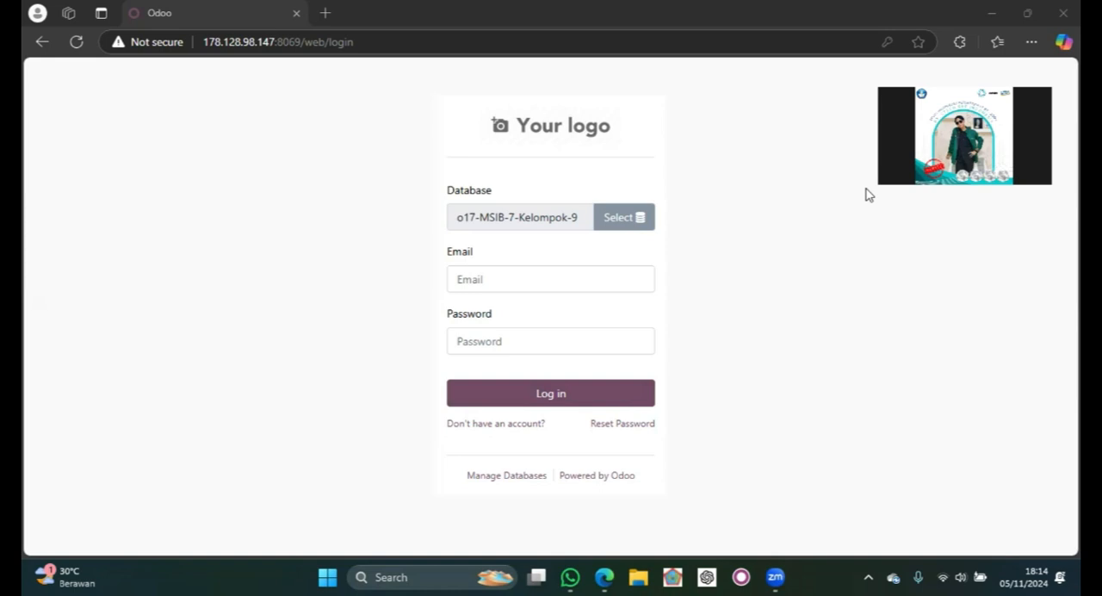
- Log in to the o17-MSIB-7-Kelompok-9 database with the account's login and password, and open the acc-10 channel
left_click(545, 278)
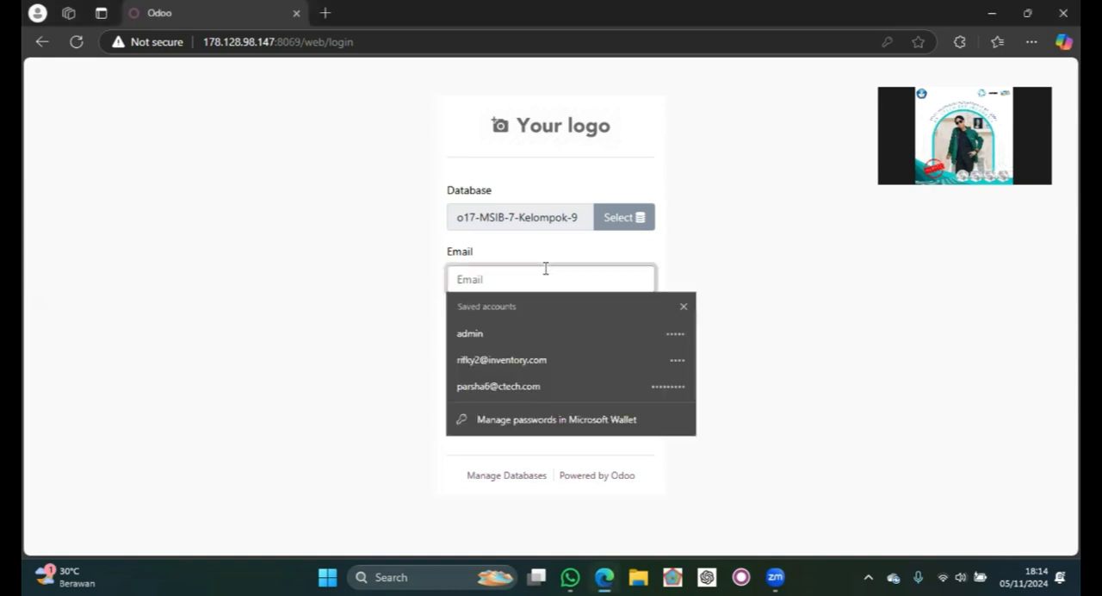
type("cp239")
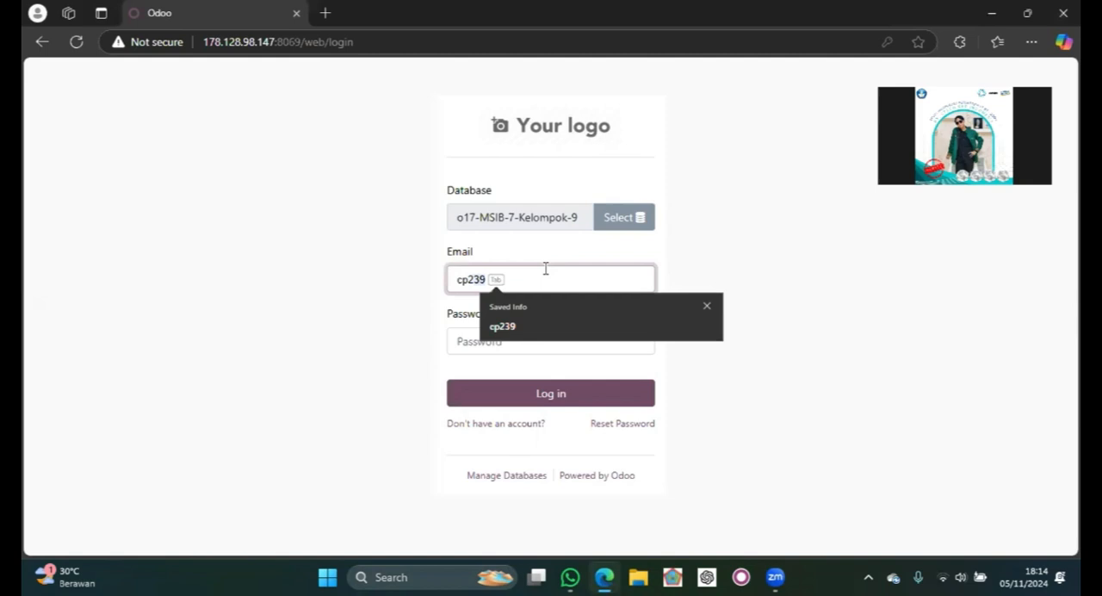
key("Escape")
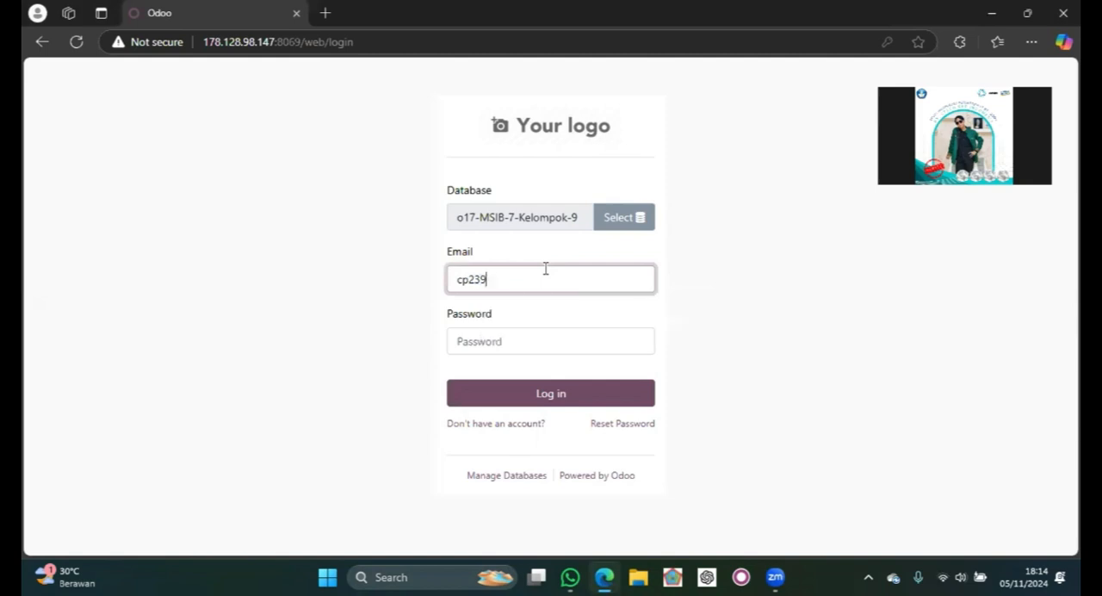
left_click(516, 340)
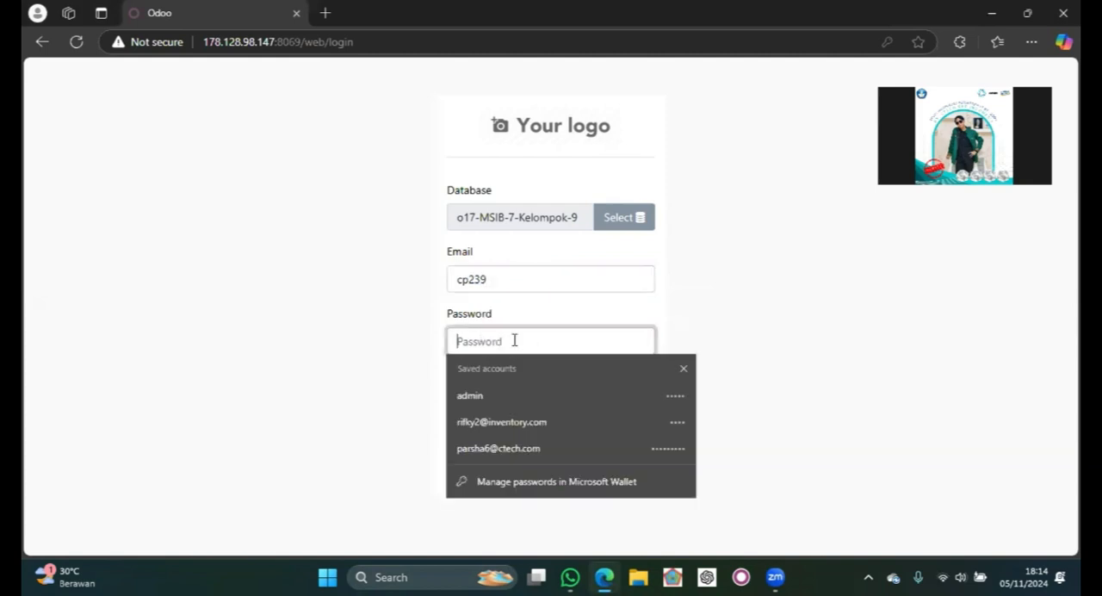
type("•")
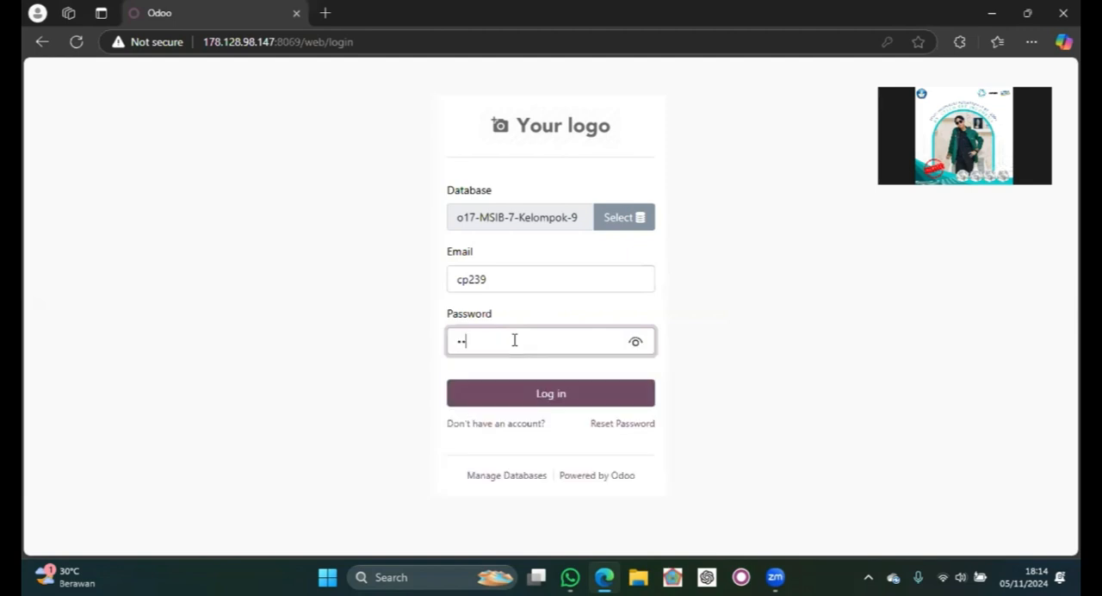
left_click(545, 391)
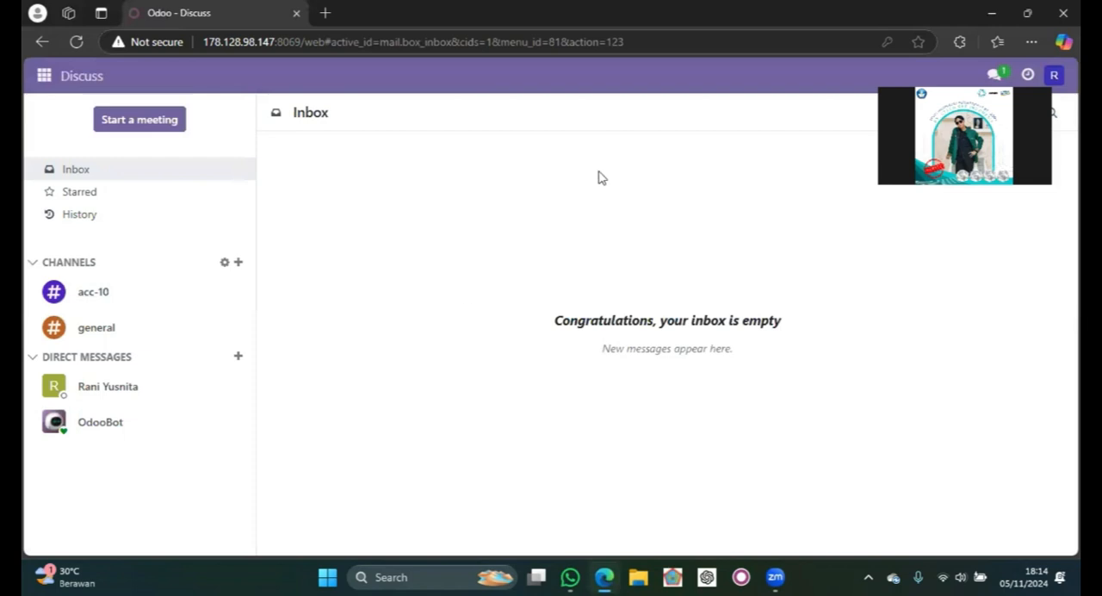
left_click(177, 296)
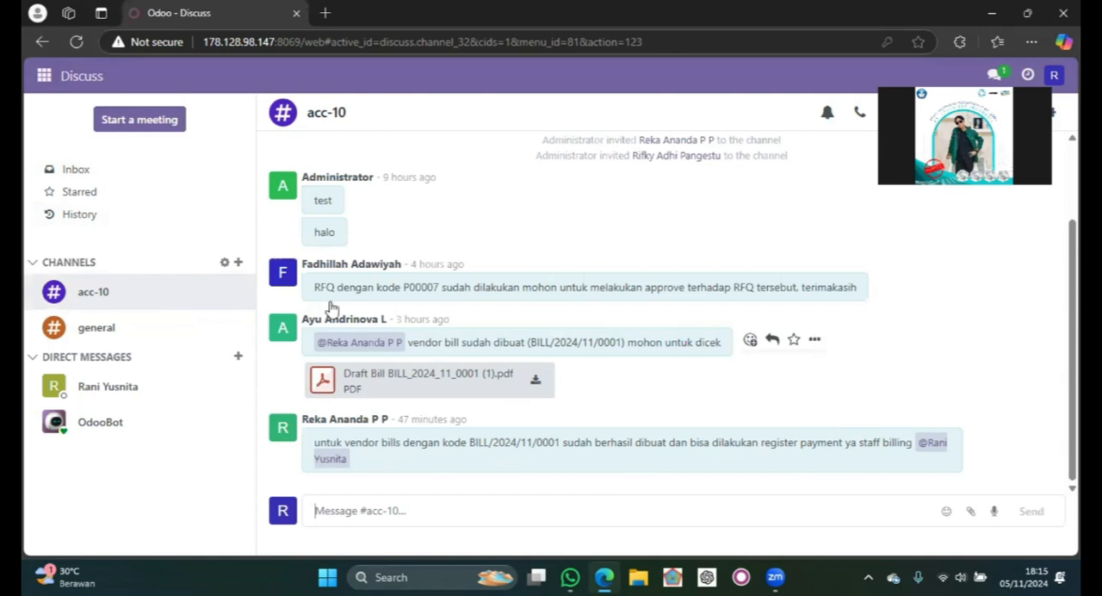
- Open PT SIAPSIAGA's bill BILL/2024/11/0001 from the vendor bills in Accounting
left_click(43, 76)
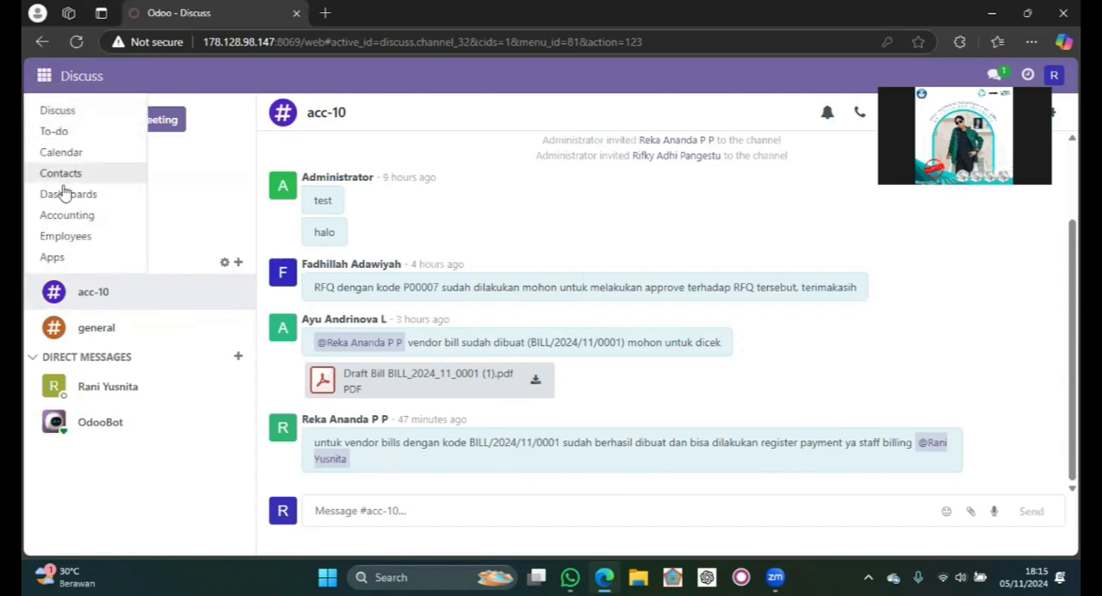
left_click(67, 215)
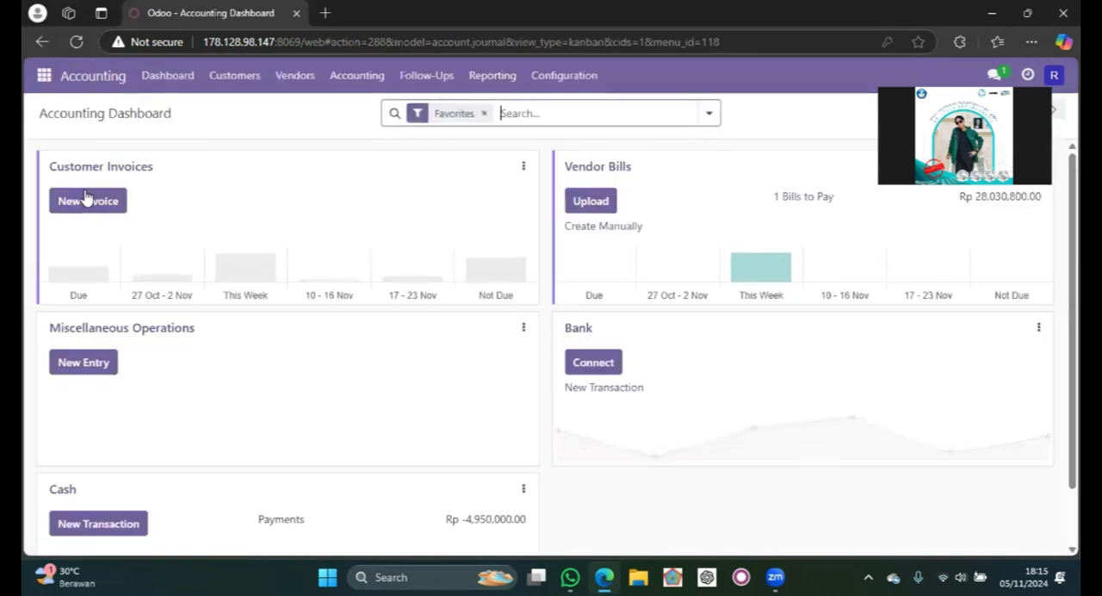
left_click(302, 78)
left_click(315, 113)
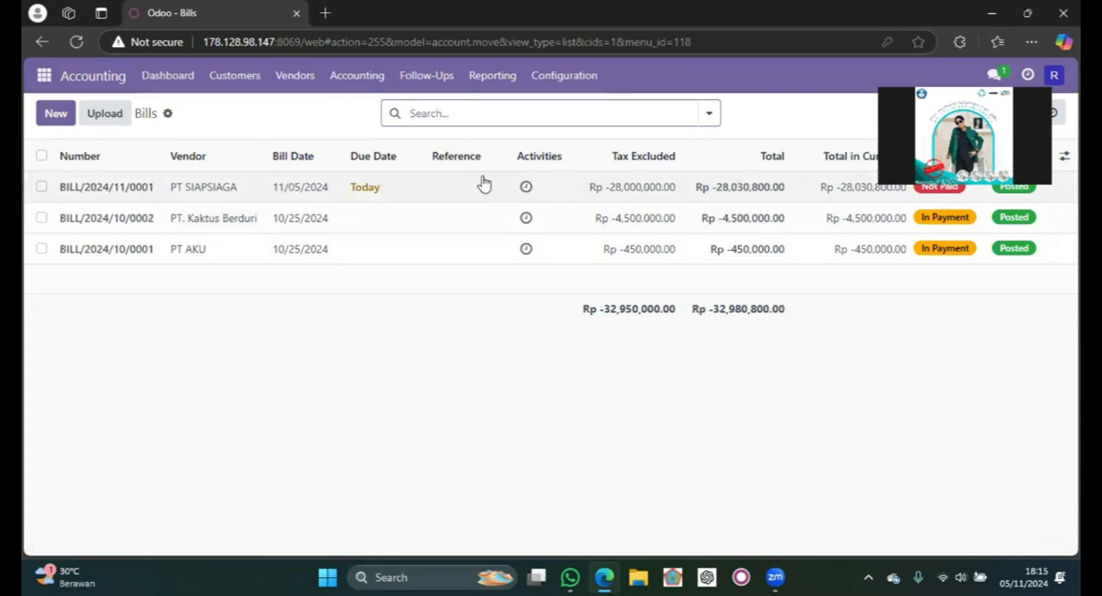
left_click(452, 182)
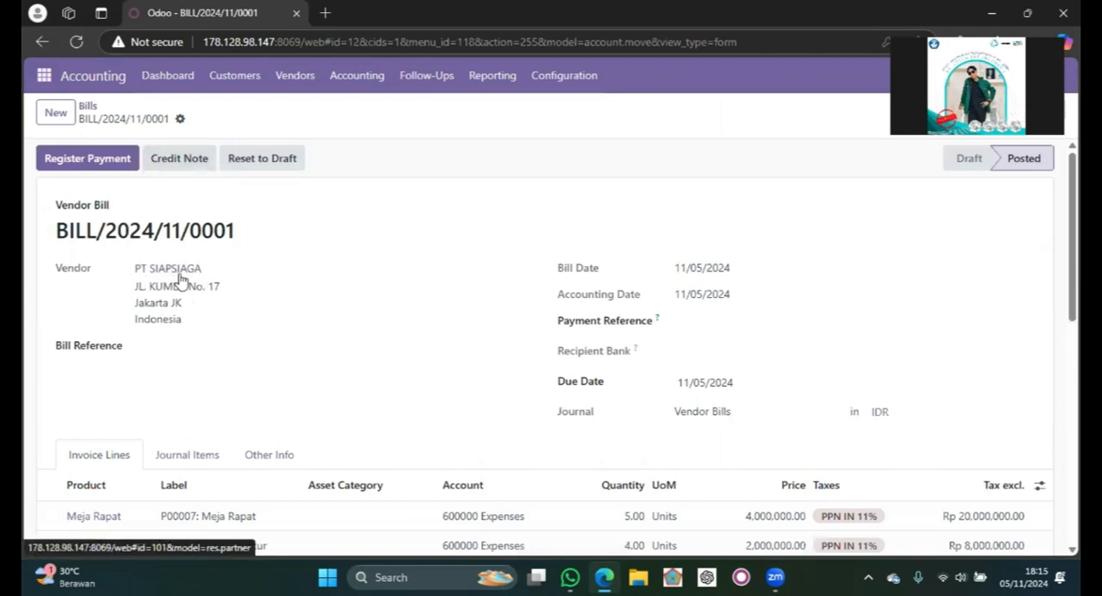
- Review the bill's vendor details, dates, invoice lines, taxes and amount due
scroll(259, 319, "down", 1)
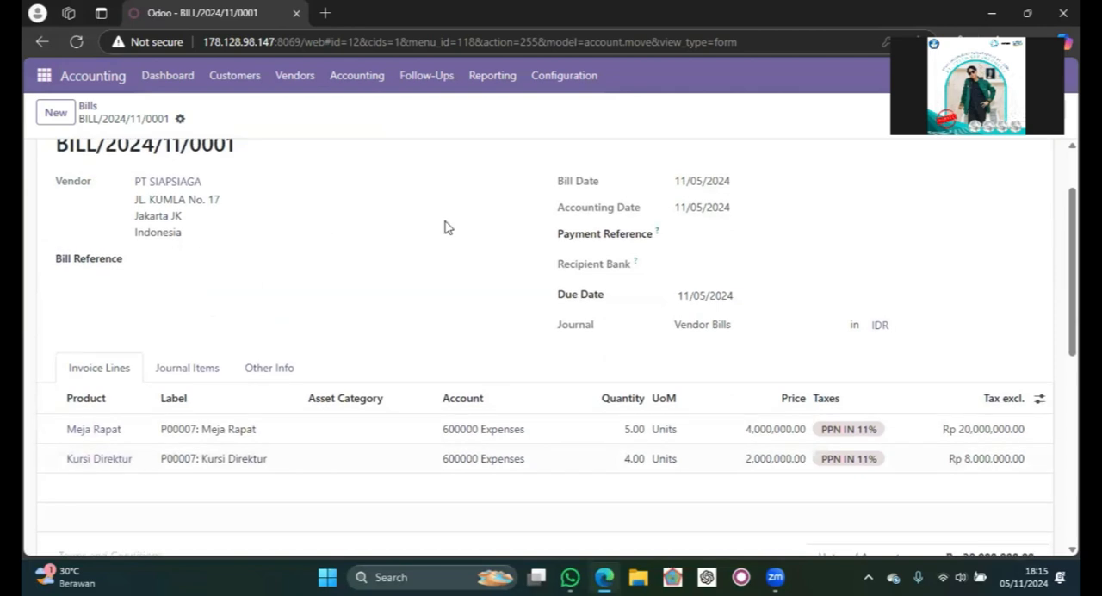
scroll(445, 228, "down", 1)
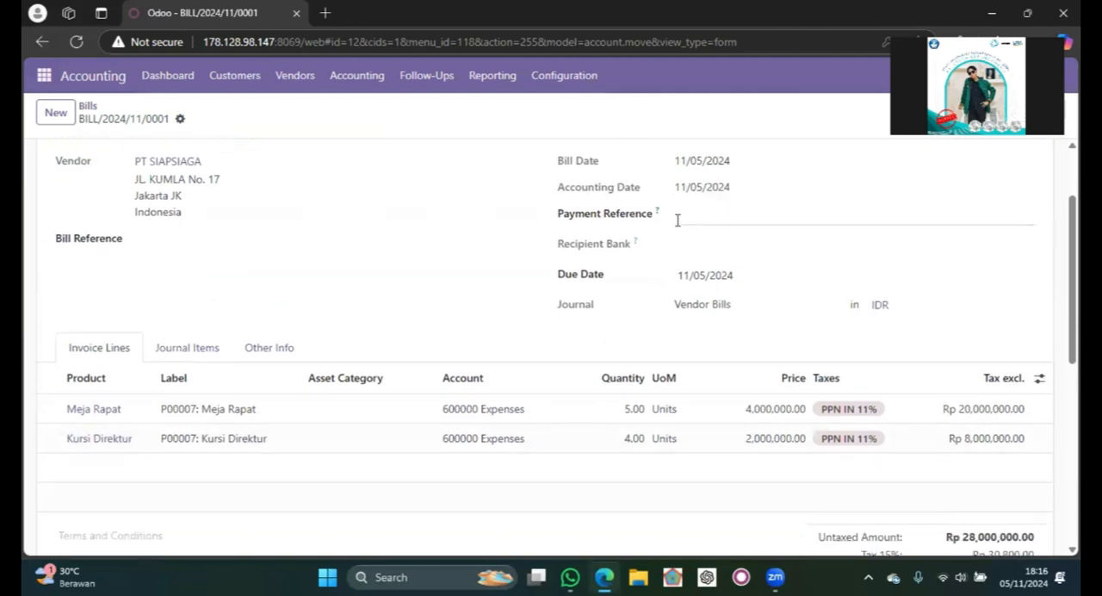
scroll(637, 226, "down", 1)
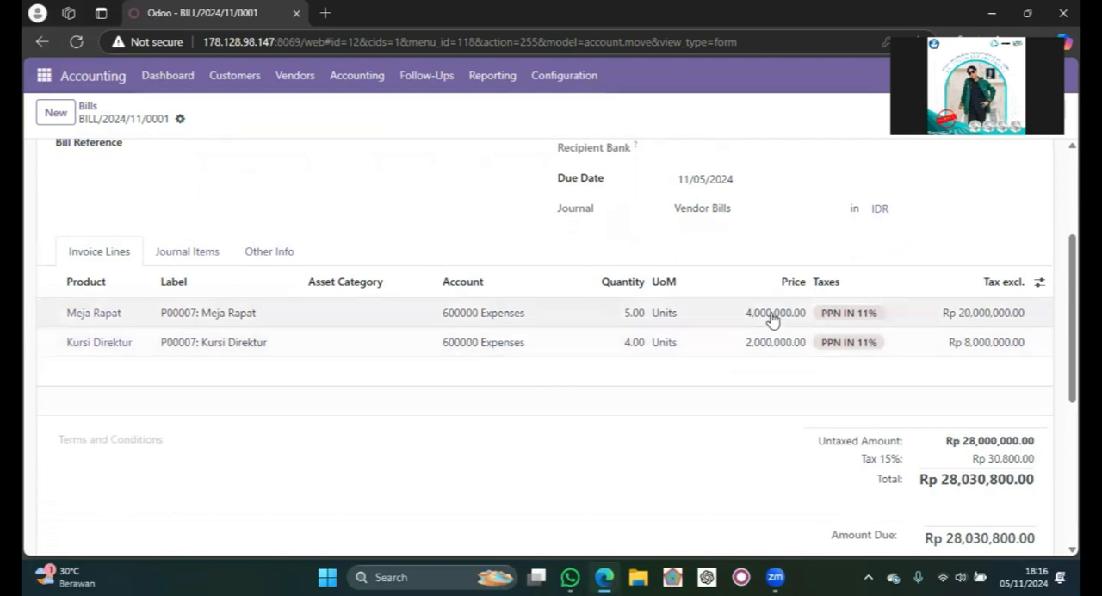
scroll(849, 342, "down", 1)
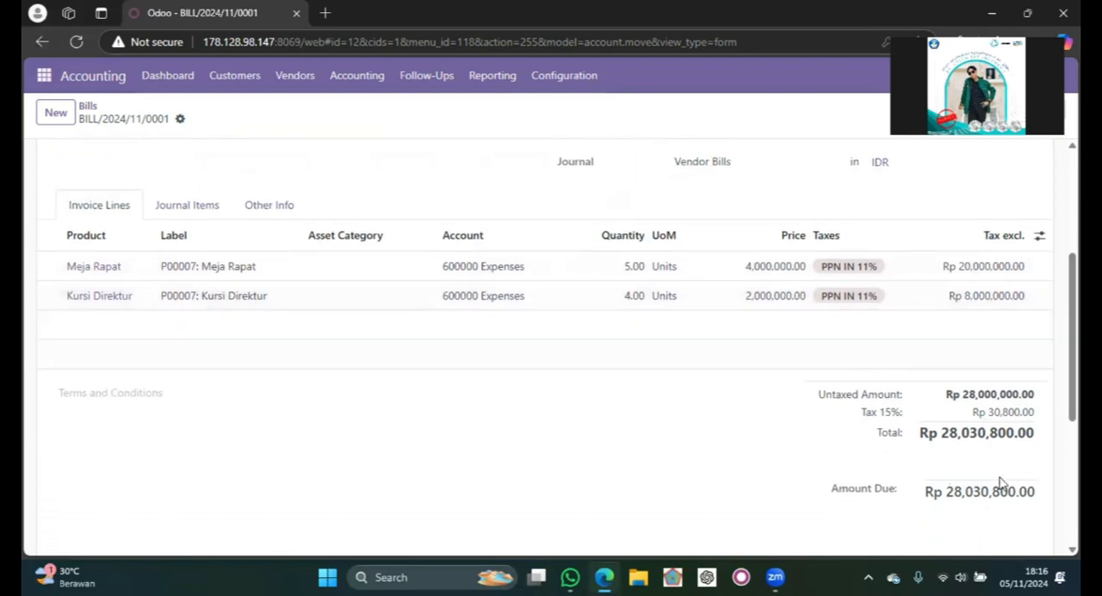
scroll(899, 341, "up", 3)
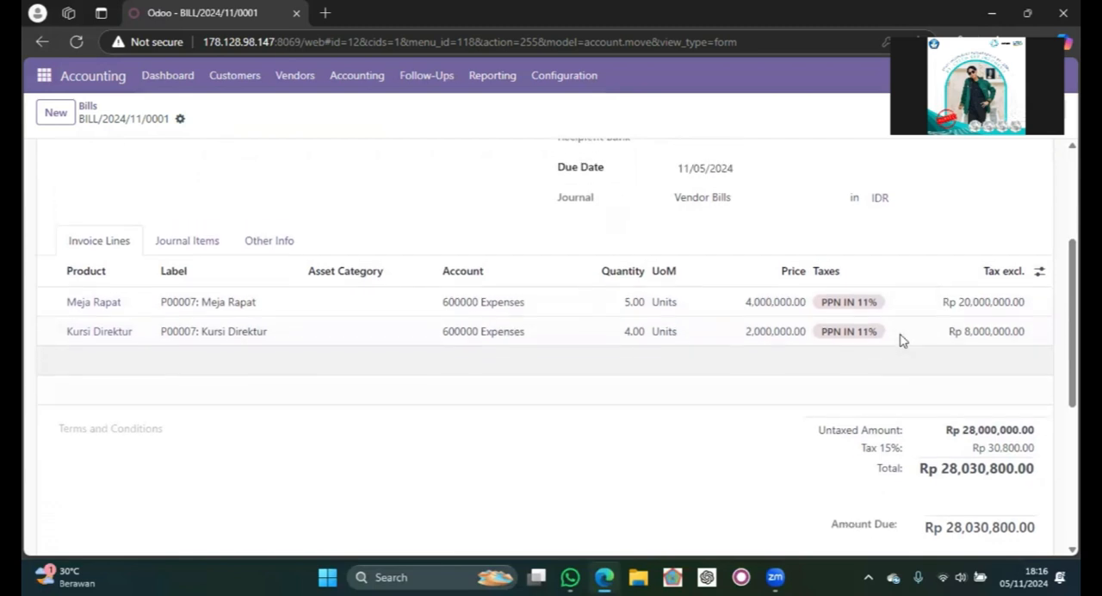
scroll(900, 341, "down", 2)
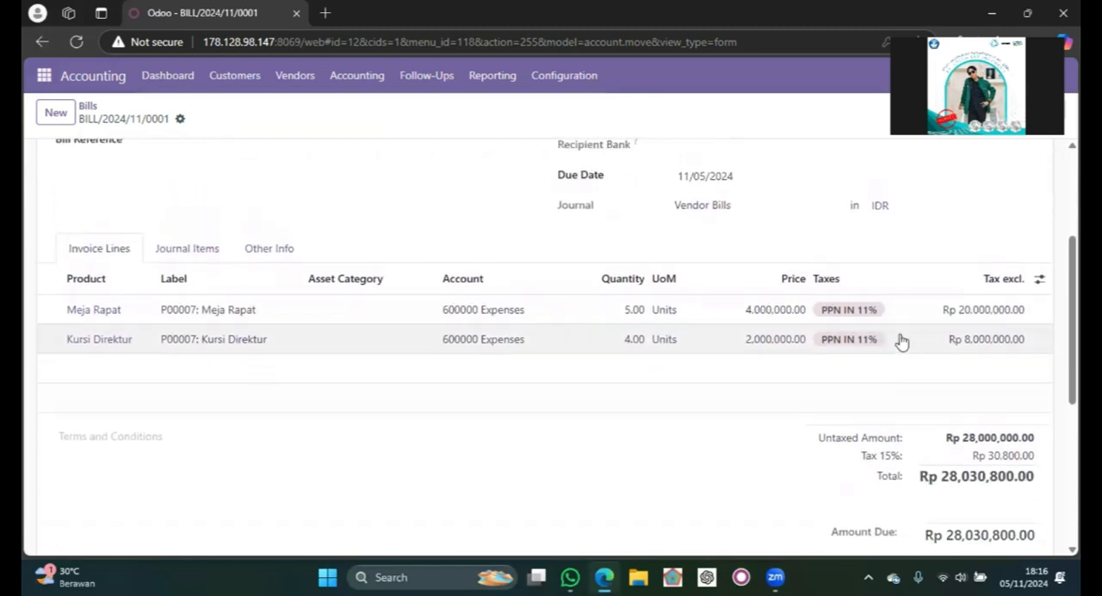
scroll(900, 341, "up", 3)
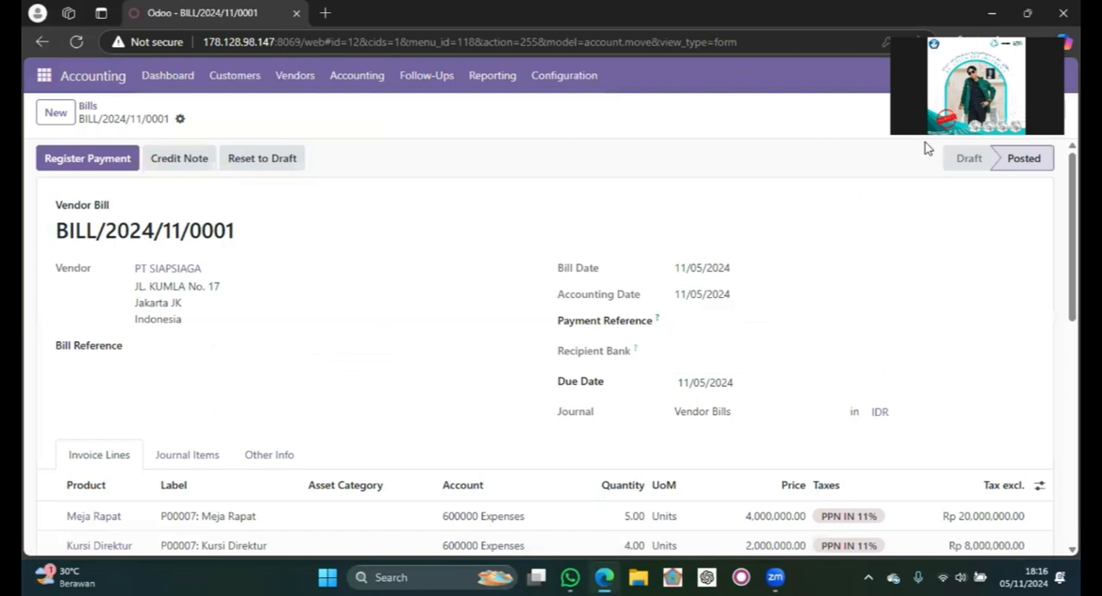
- Start registering a payment for the bill with the Bank journal and set the amount to Rp 14,015,400.00
left_click(93, 160)
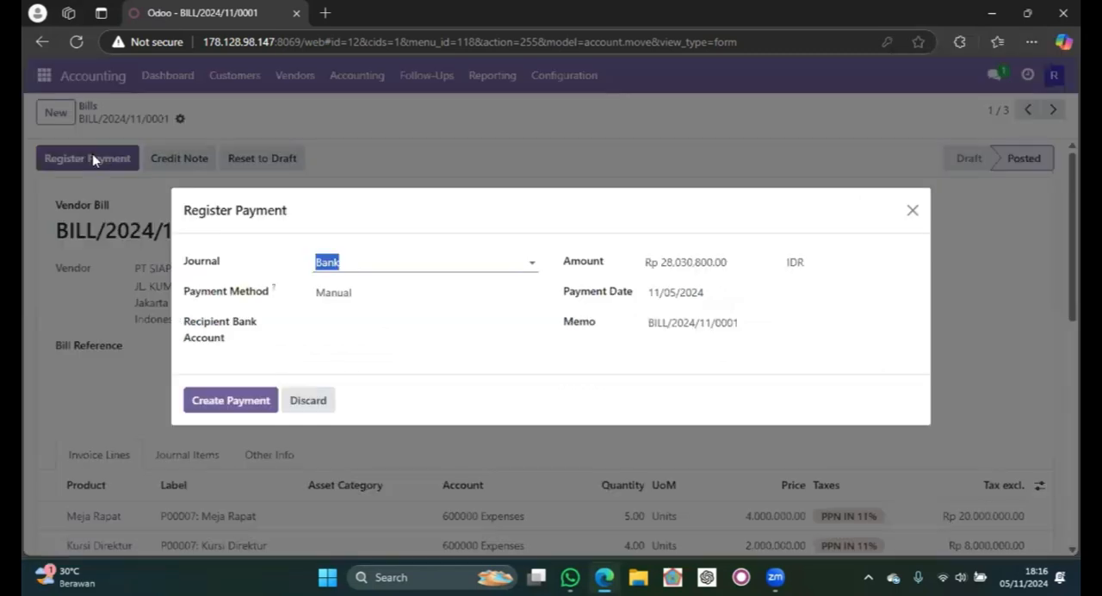
left_click(384, 262)
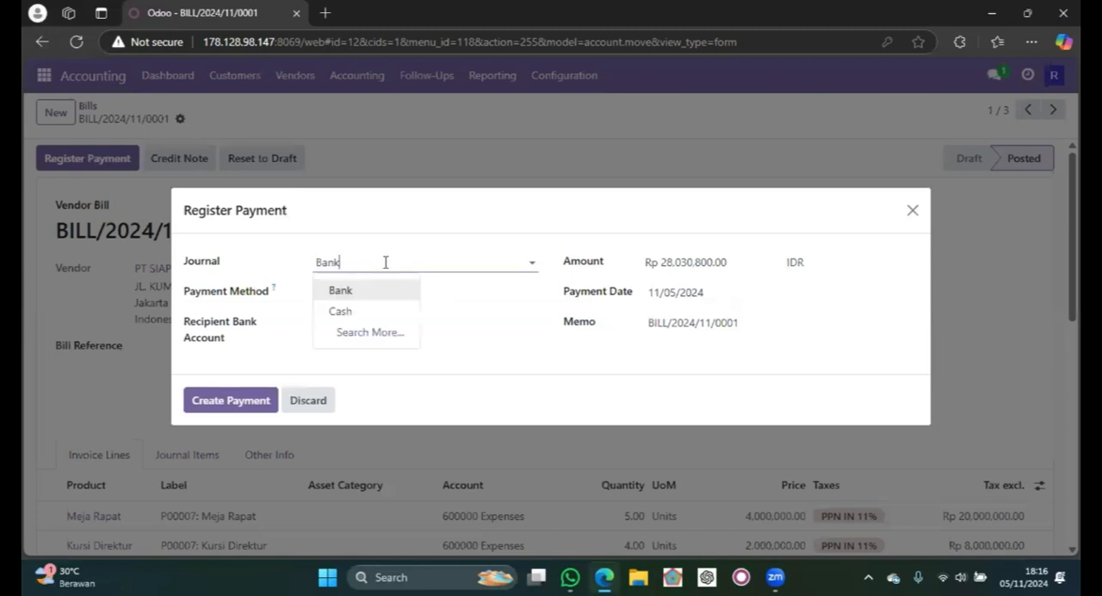
left_click(494, 363)
left_click(685, 261)
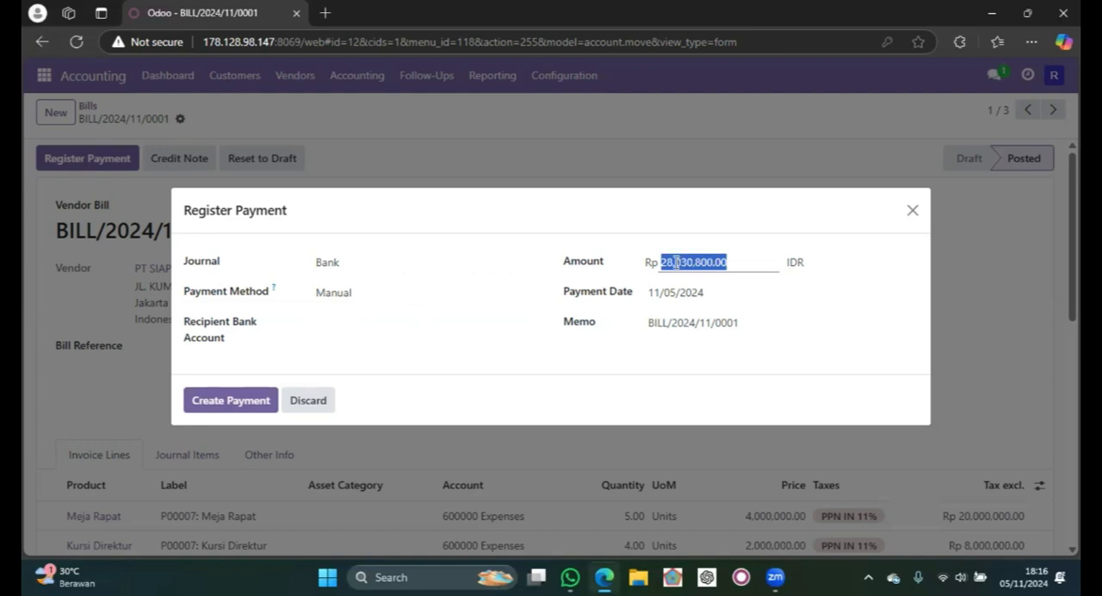
left_click(676, 262)
key("BackSpace")
key("BackSpace")
type("14")
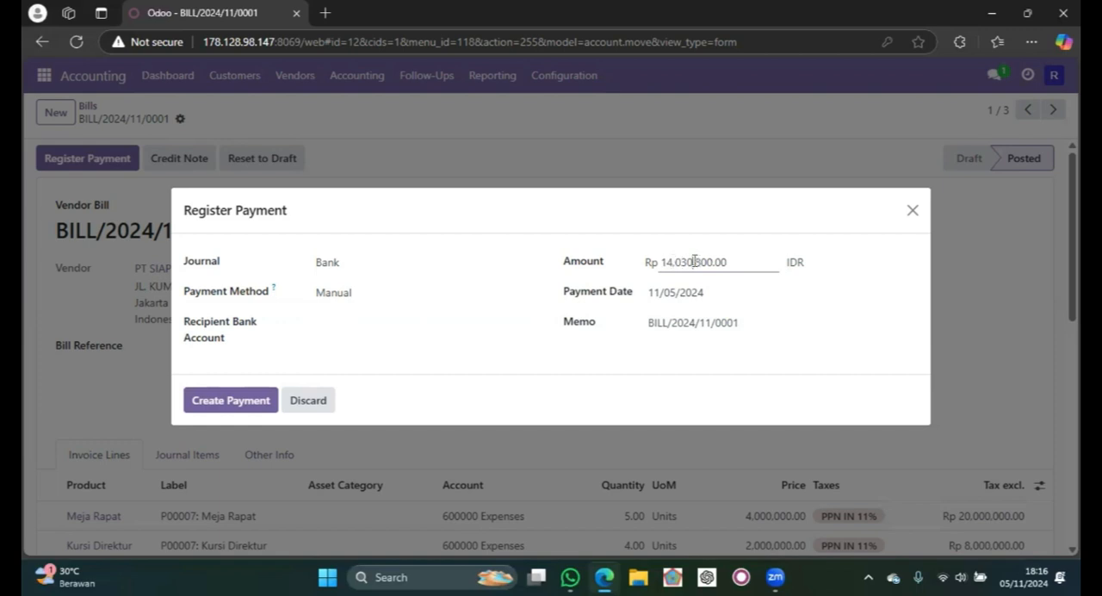
key("BackSpace")
key("BackSpace")
type("15,")
type("4")
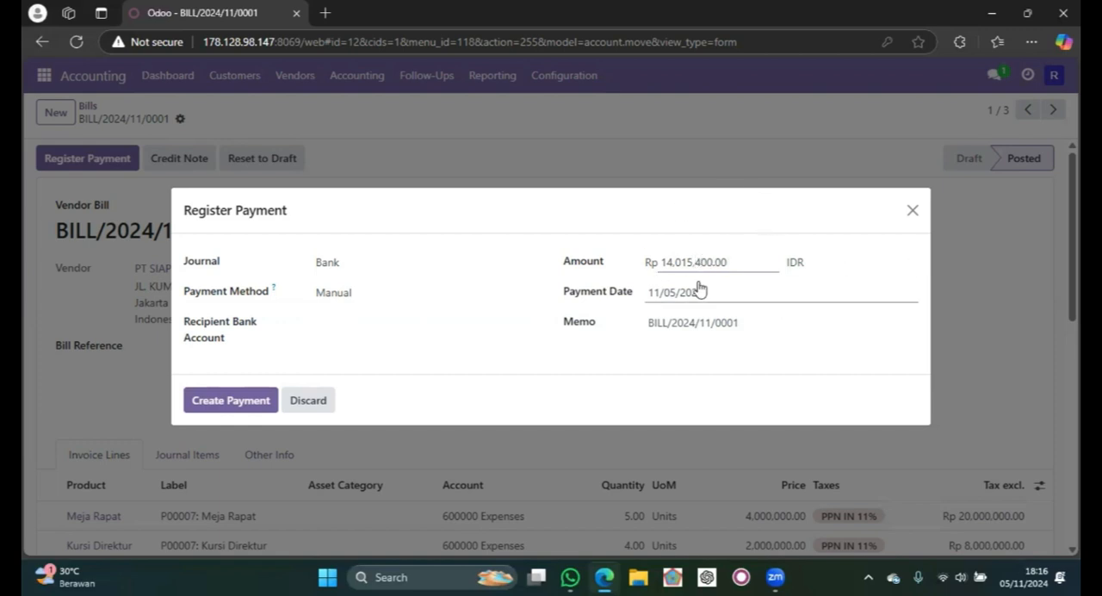
- Create the partial payment of Rp 14,015,400.00 dated 11/05/2024 with memo BILL/2024/11/0001, keeping the payment difference open
left_click(665, 293)
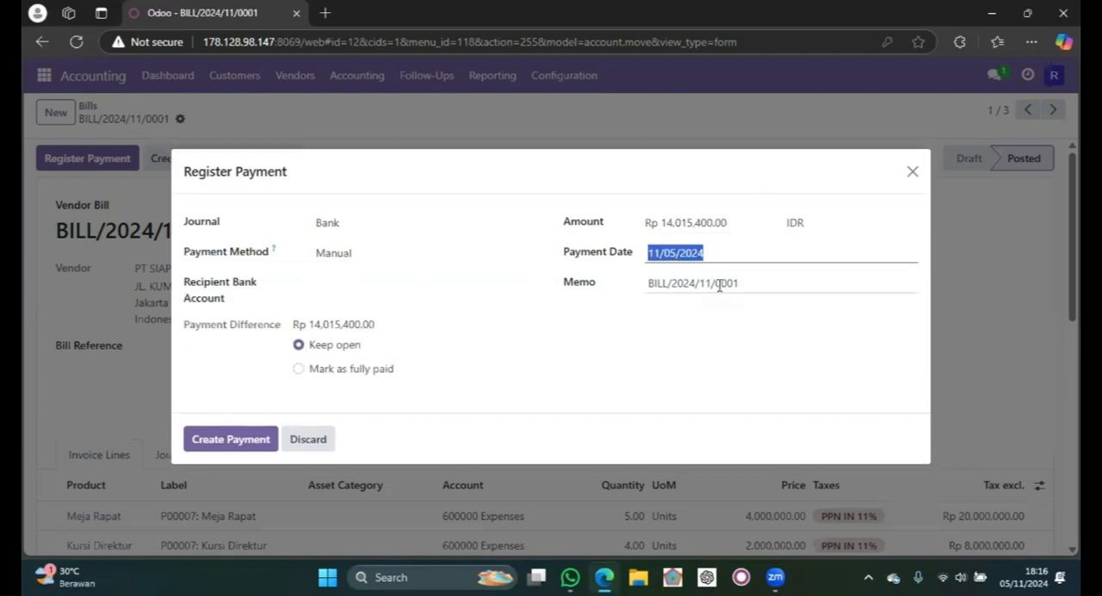
left_click(657, 275)
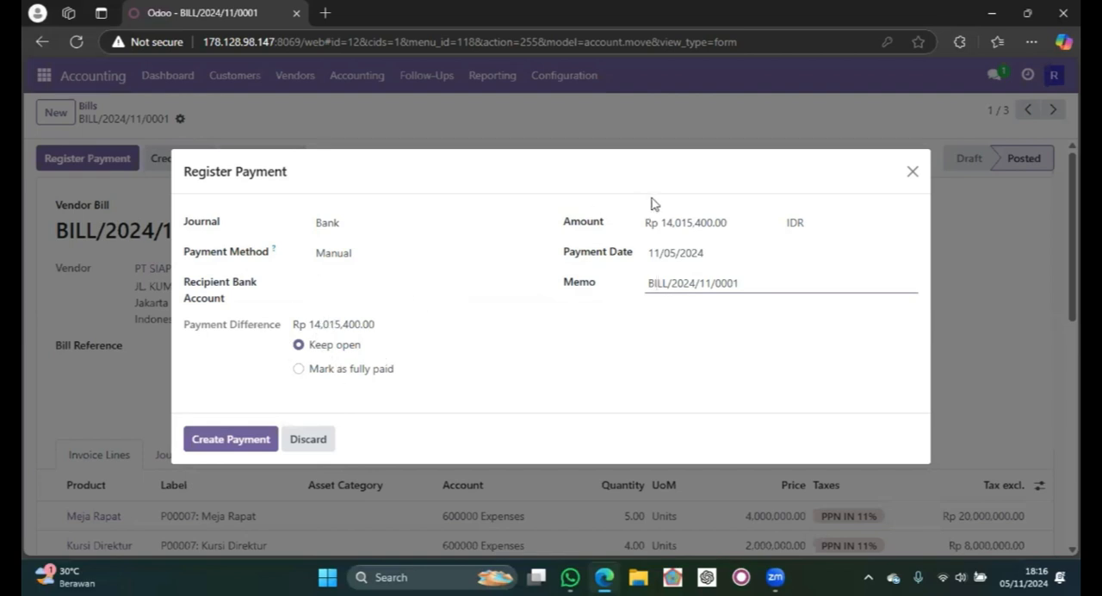
left_click(672, 222)
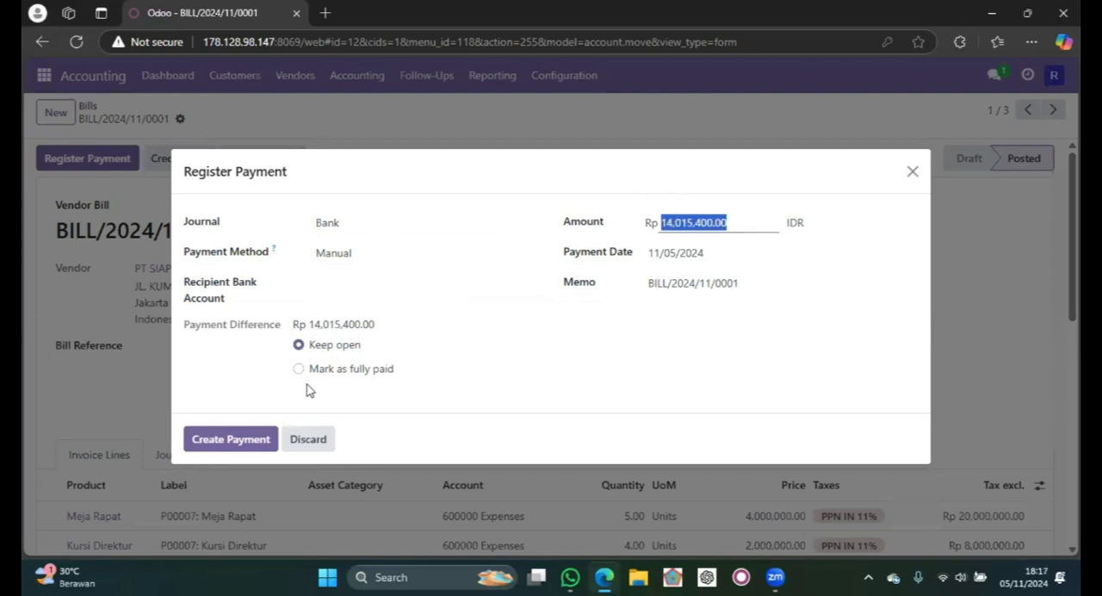
left_click(256, 441)
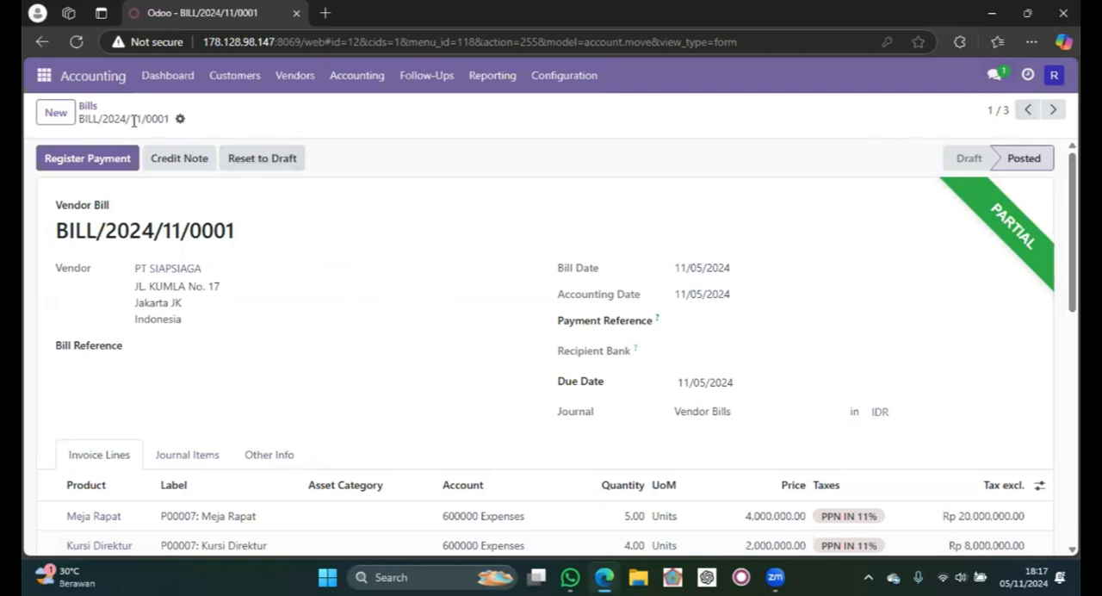
- Check BILL/2024/11/0001's payment status in the bills list, and reopen the bill to check its recorded payment and amount due
left_click(88, 107)
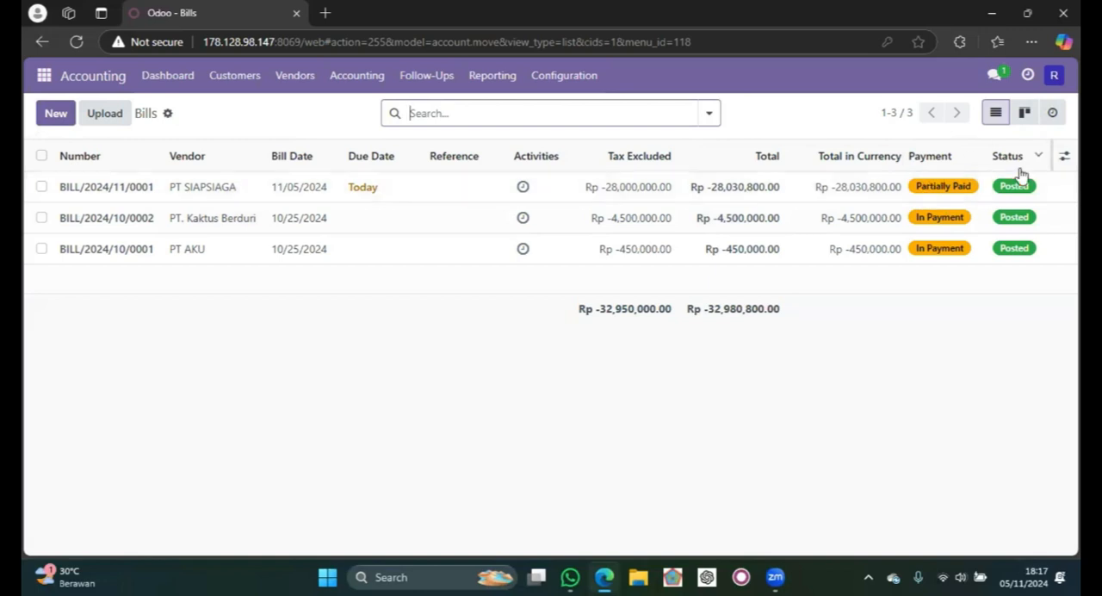
double_click(368, 187)
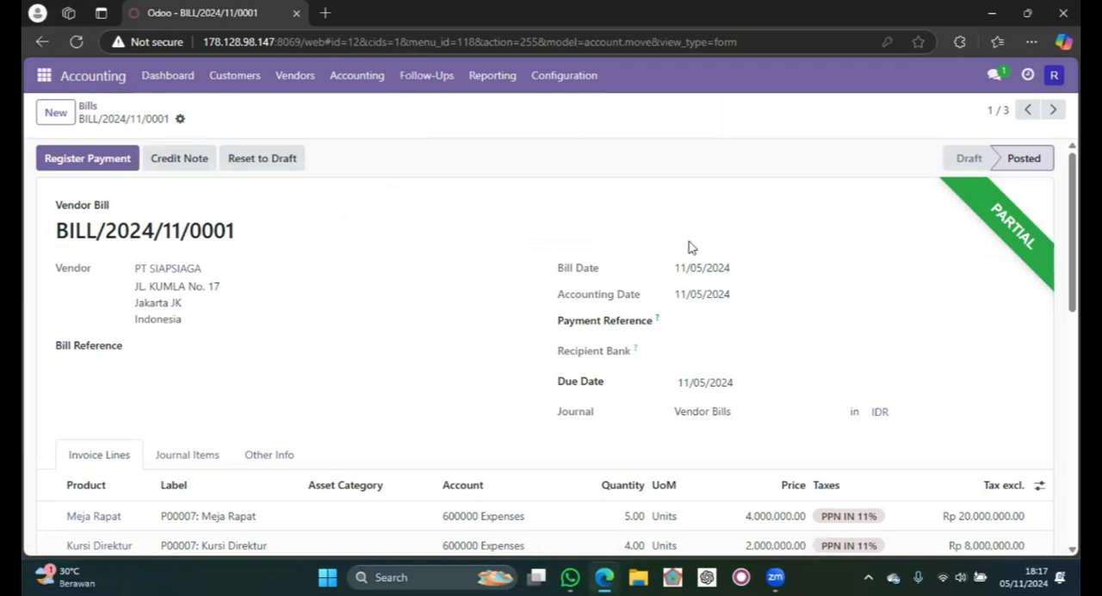
scroll(689, 247, "down", 5)
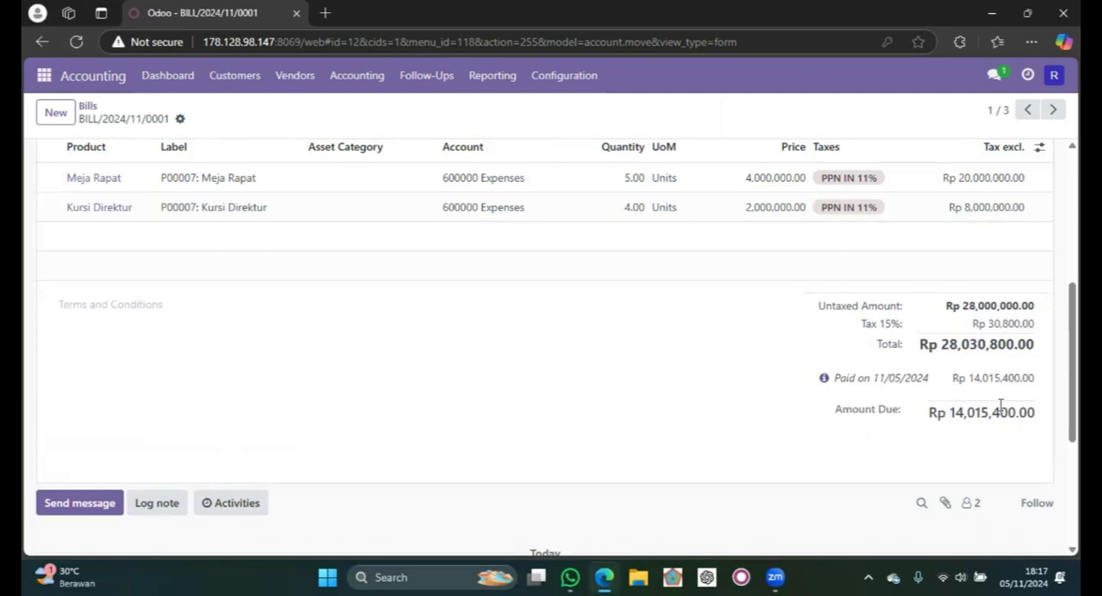
scroll(943, 323, "up", 2)
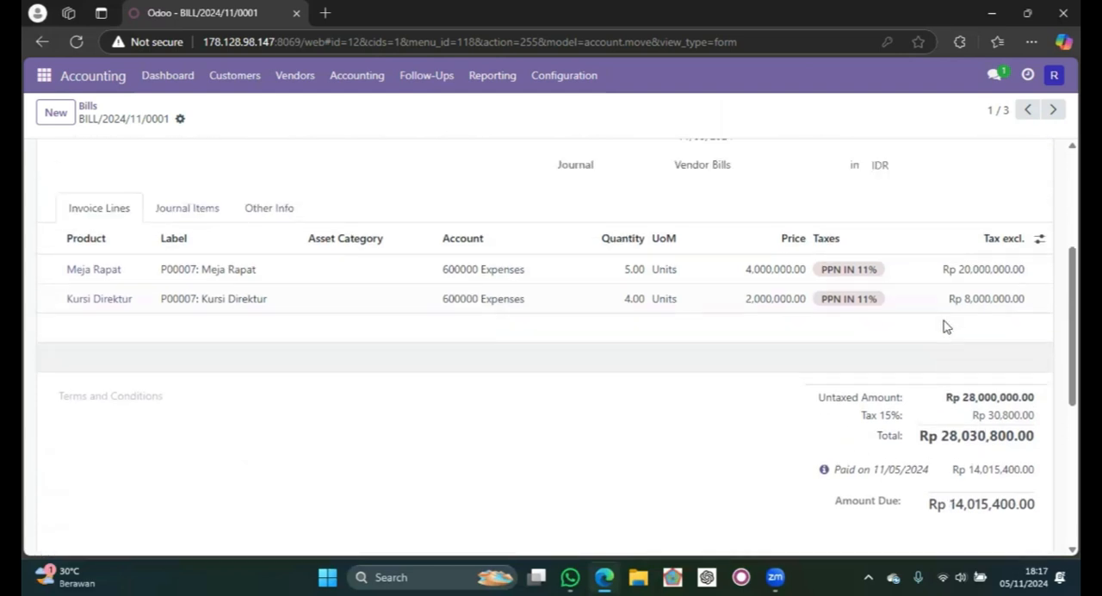
- Register a second payment of Rp 14,015,400.00 for the bill through the Bank journal, dated 11/06/2024
scroll(944, 326, "up", 3)
scroll(342, 167, "up", 2)
left_click(94, 160)
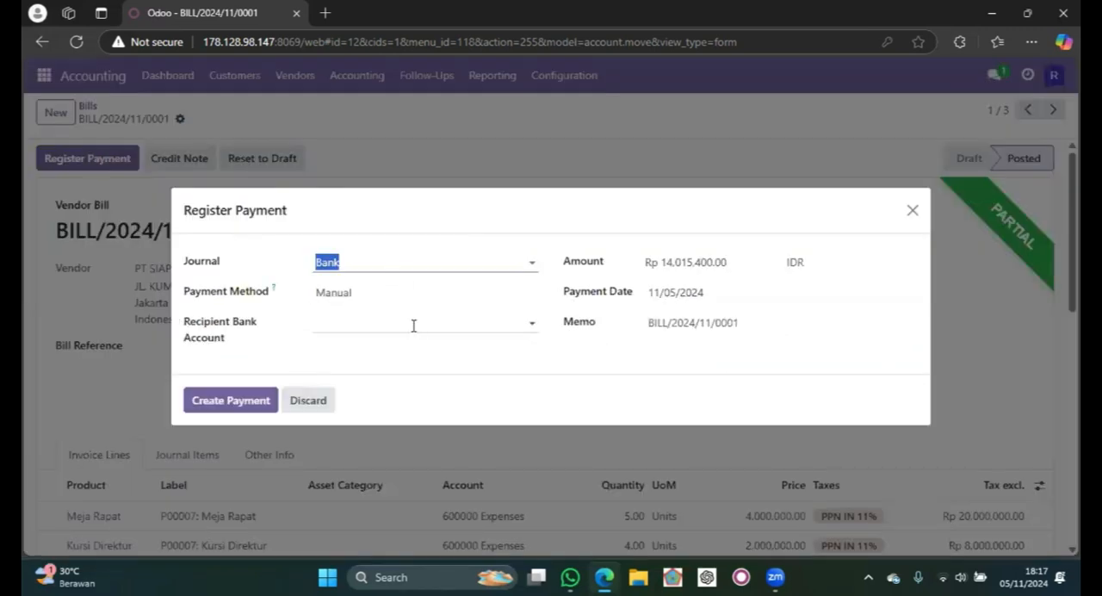
left_click(485, 374)
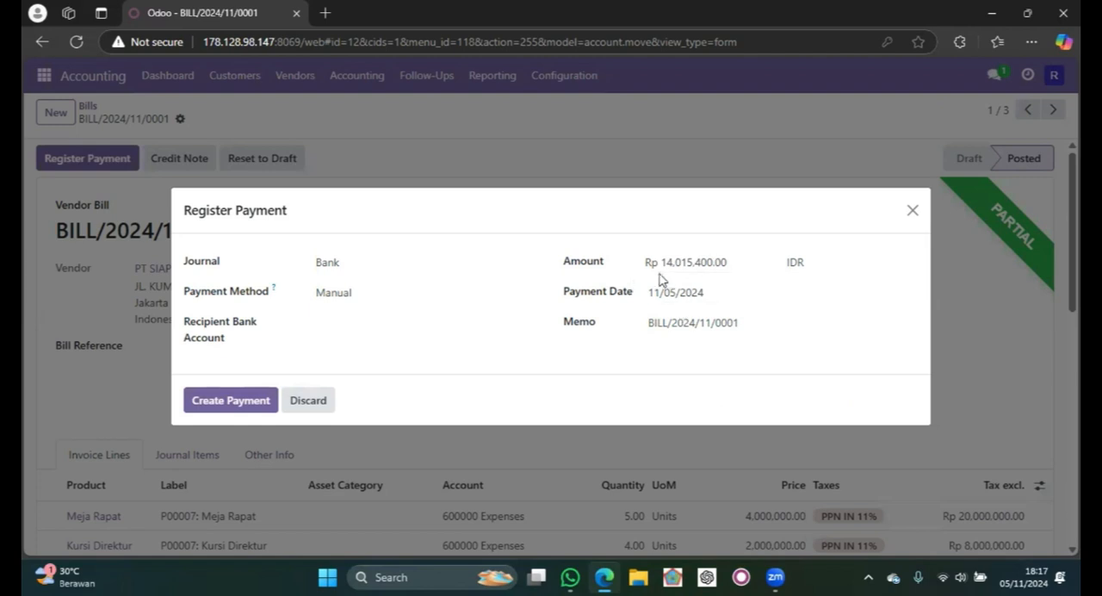
left_click(687, 294)
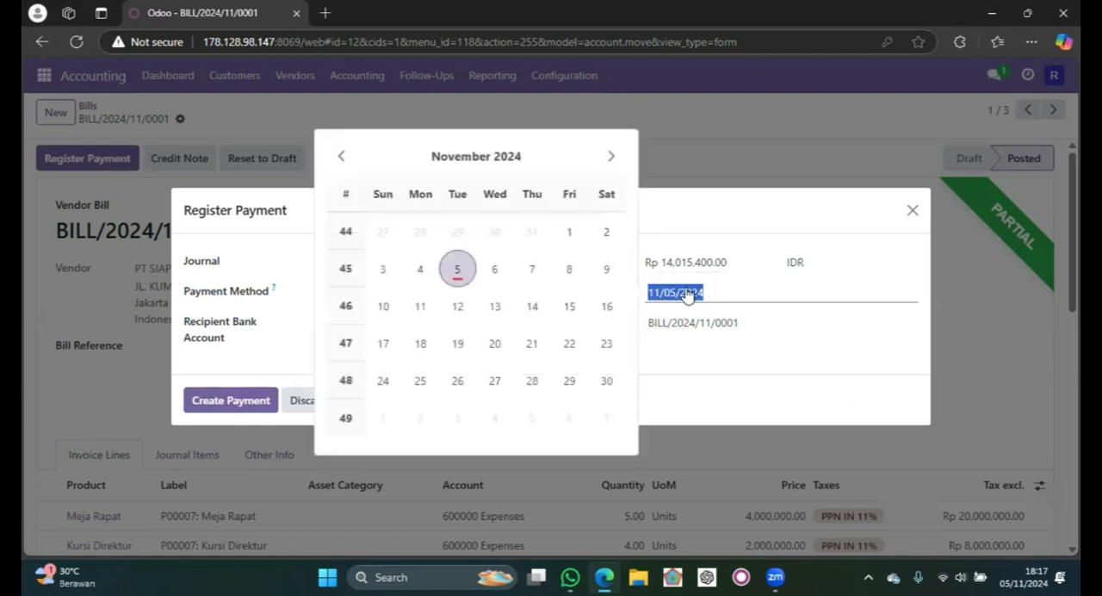
left_click(501, 272)
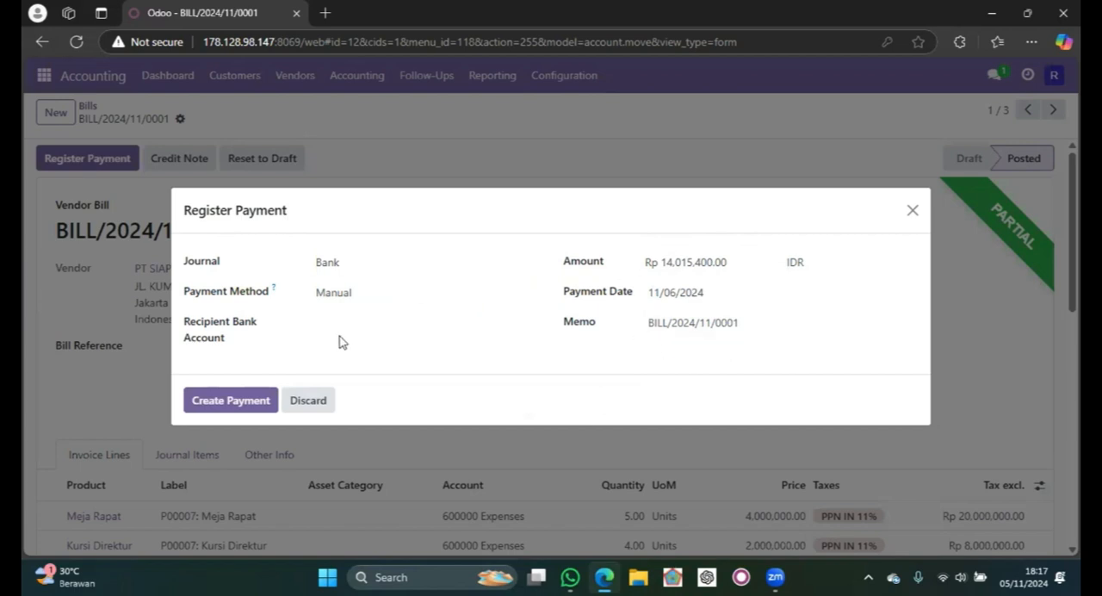
left_click(229, 403)
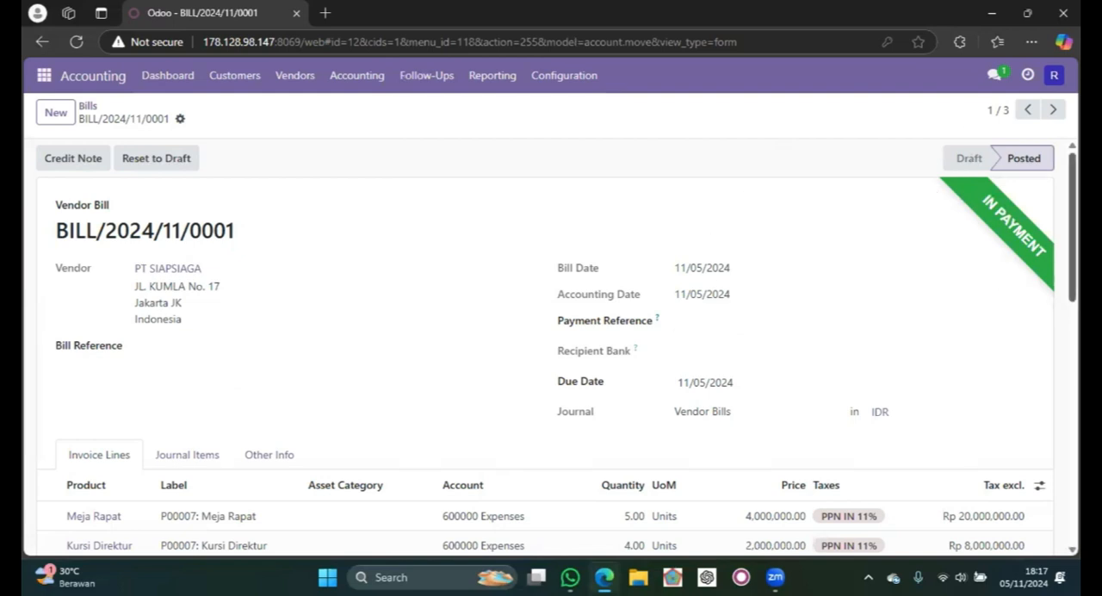
- Review the payments recorded on the bill and its amount due, and check its payment status in the bills list
scroll(794, 267, "down", 1)
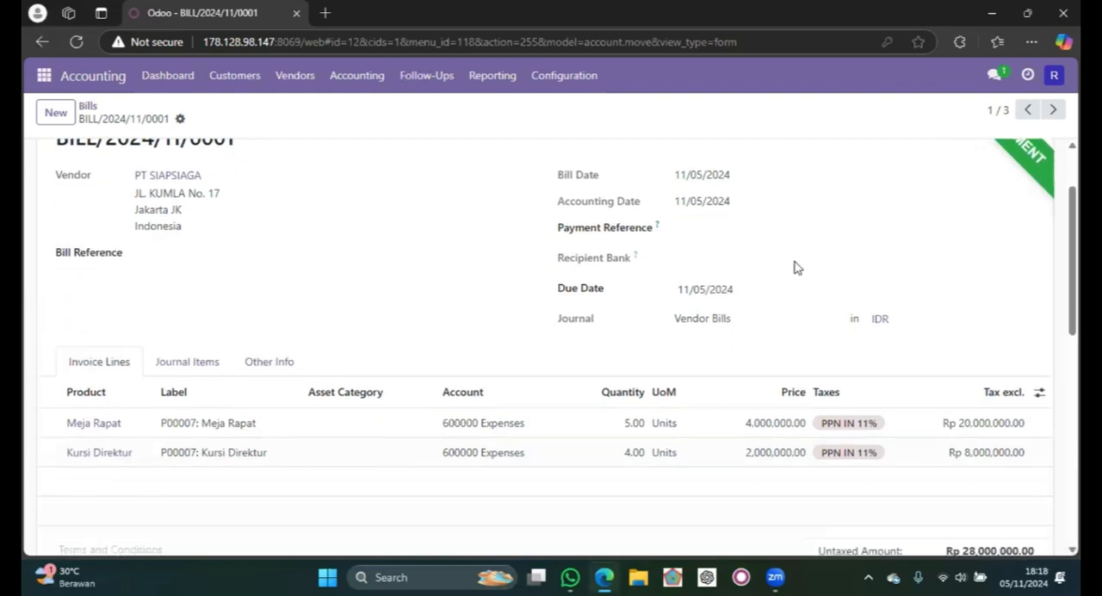
scroll(794, 267, "down", 3)
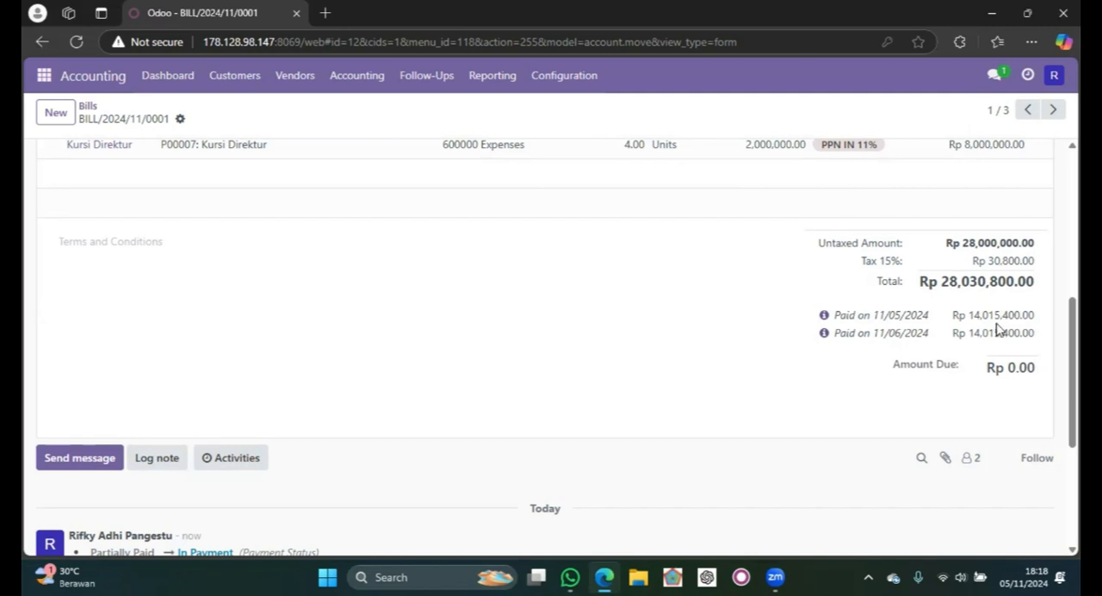
scroll(997, 328, "up", 5)
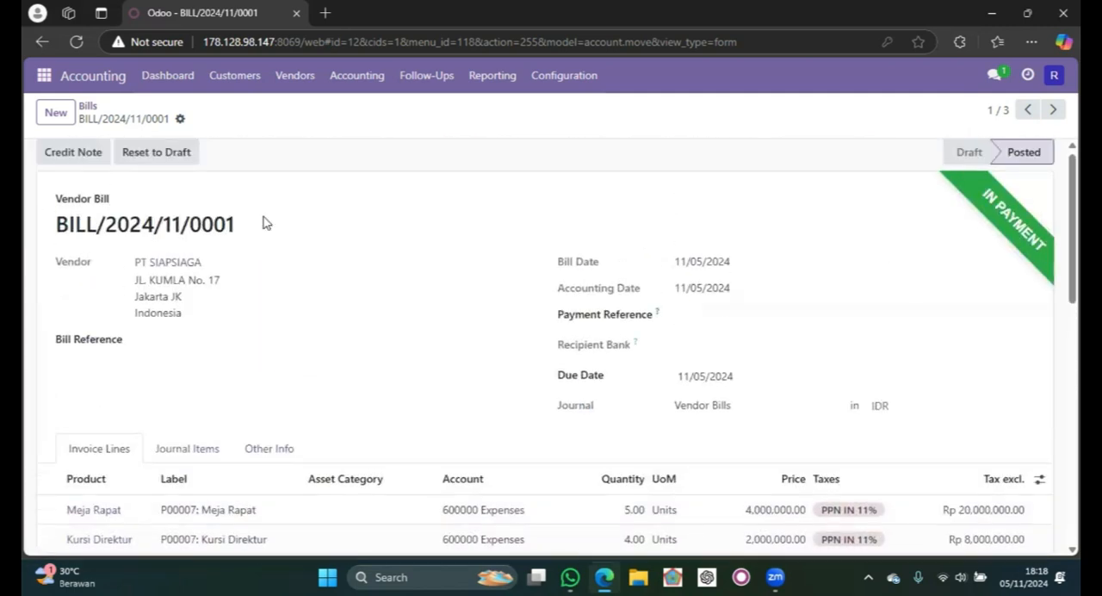
left_click(89, 107)
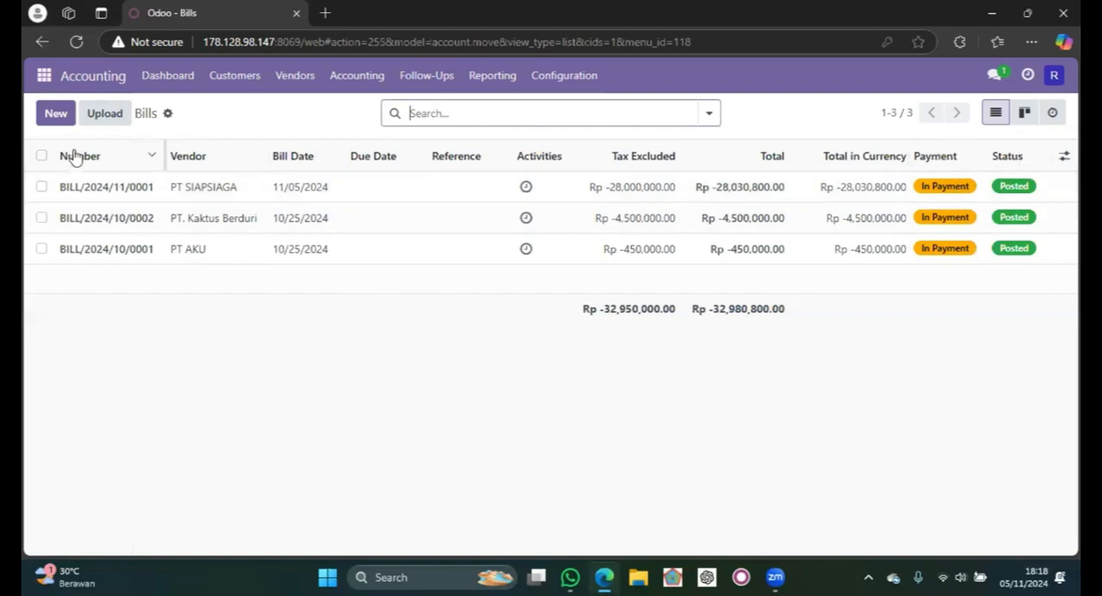
- Open the acc-10 channel in Discuss and start a message with "Pembayaran untuk vendor Bill dengan kode BILL/2024/11/0001"
left_click(43, 75)
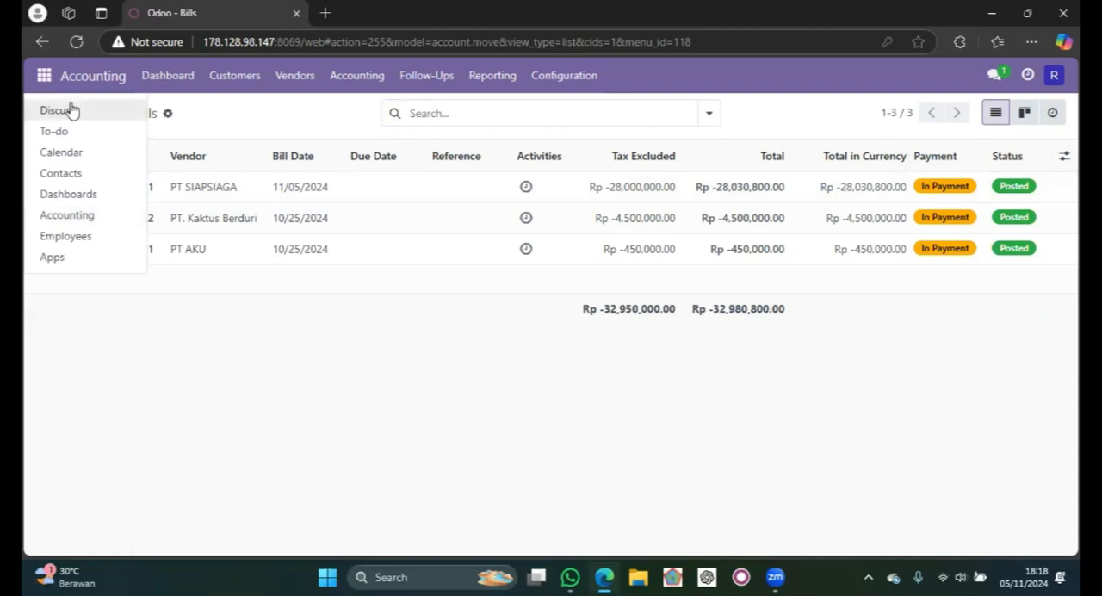
left_click(72, 110)
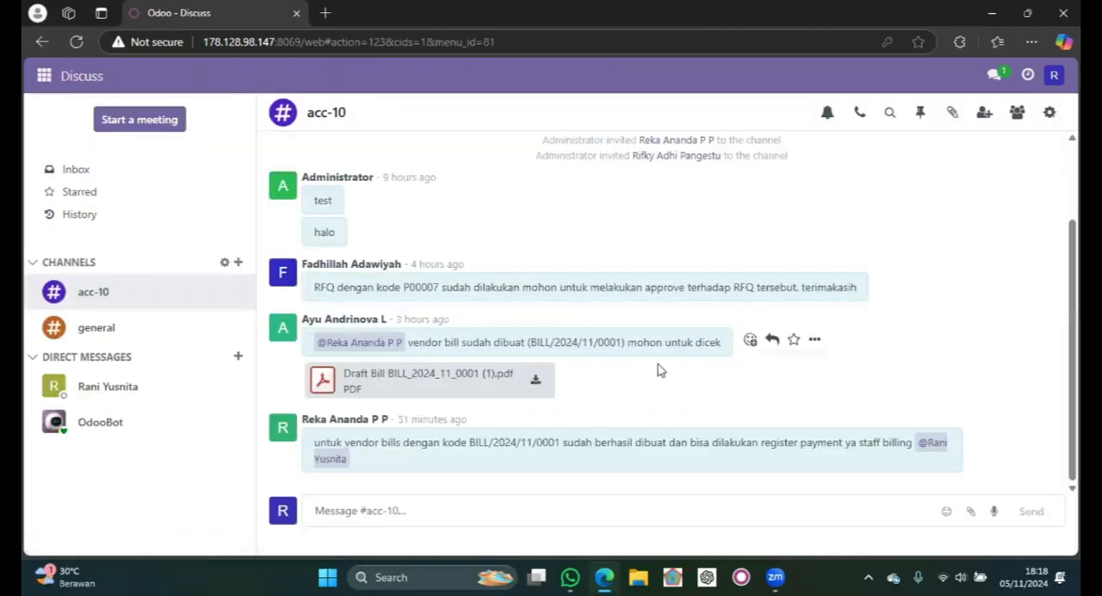
left_click(473, 503)
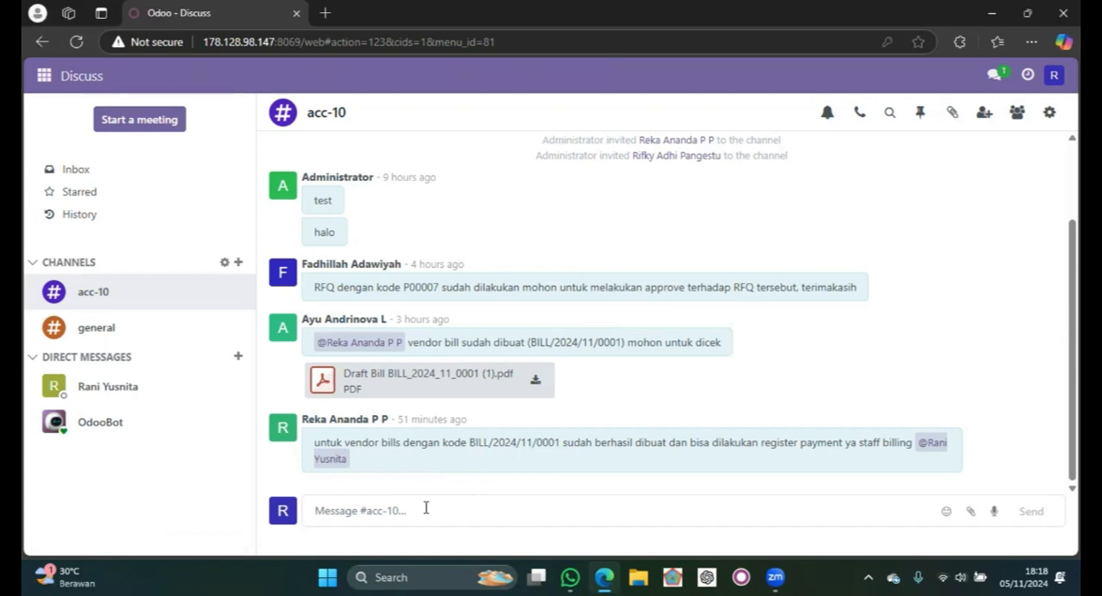
type("Pe")
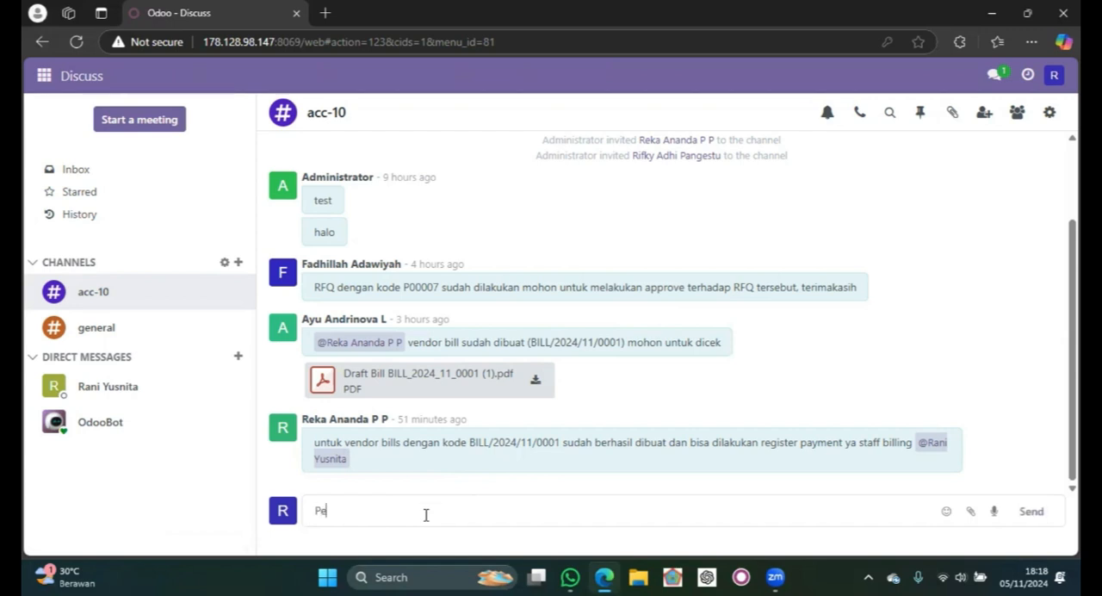
type("mbayaran untuk vendor")
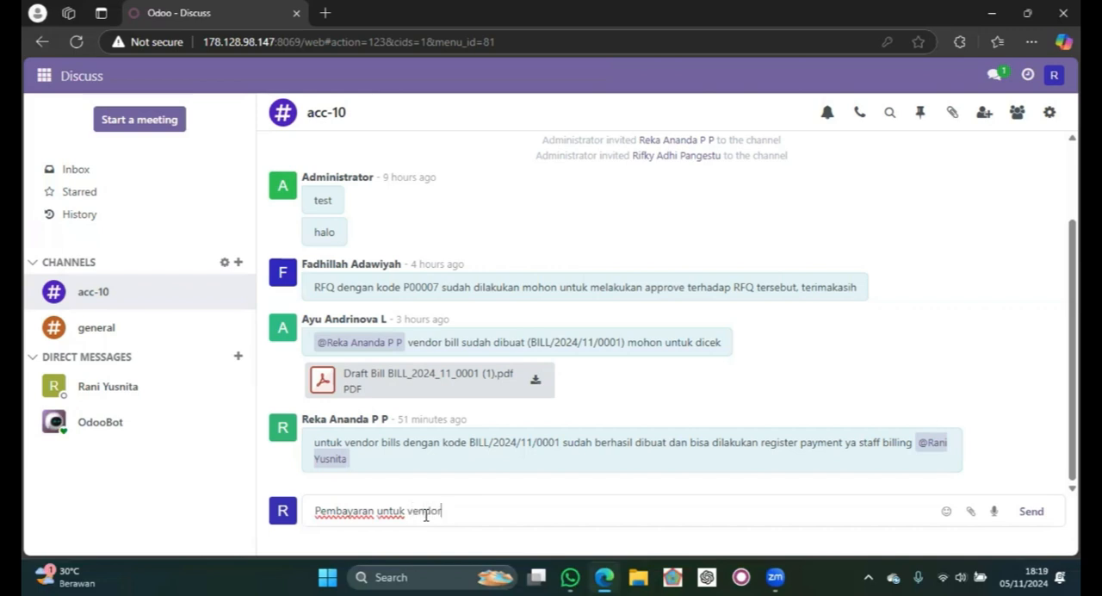
type(" Bill dengan kode")
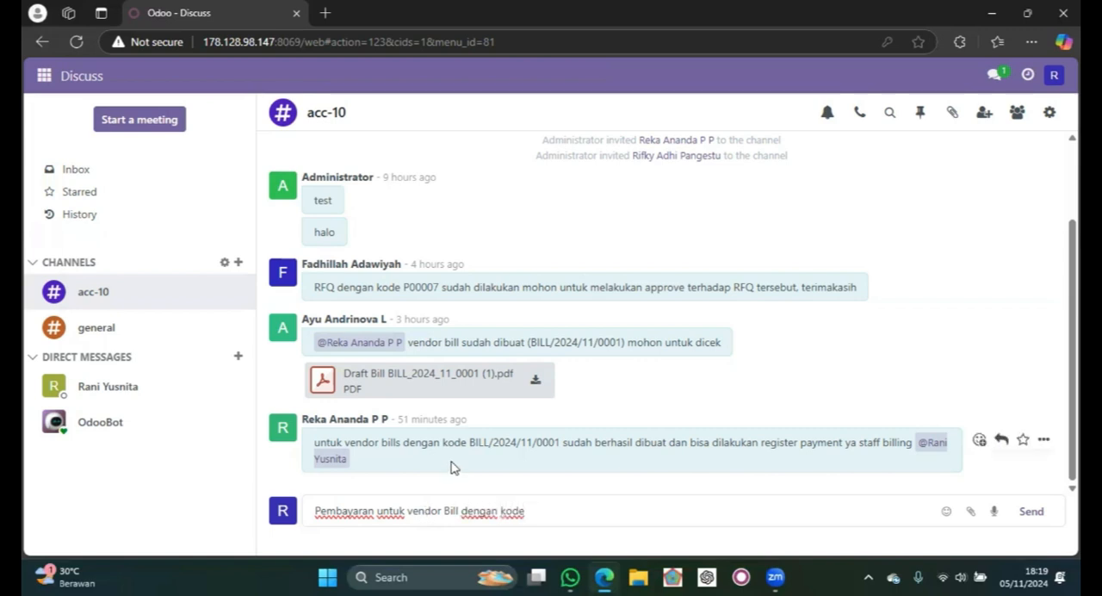
left_click_drag(465, 442, 561, 443)
key("ctrl+c")
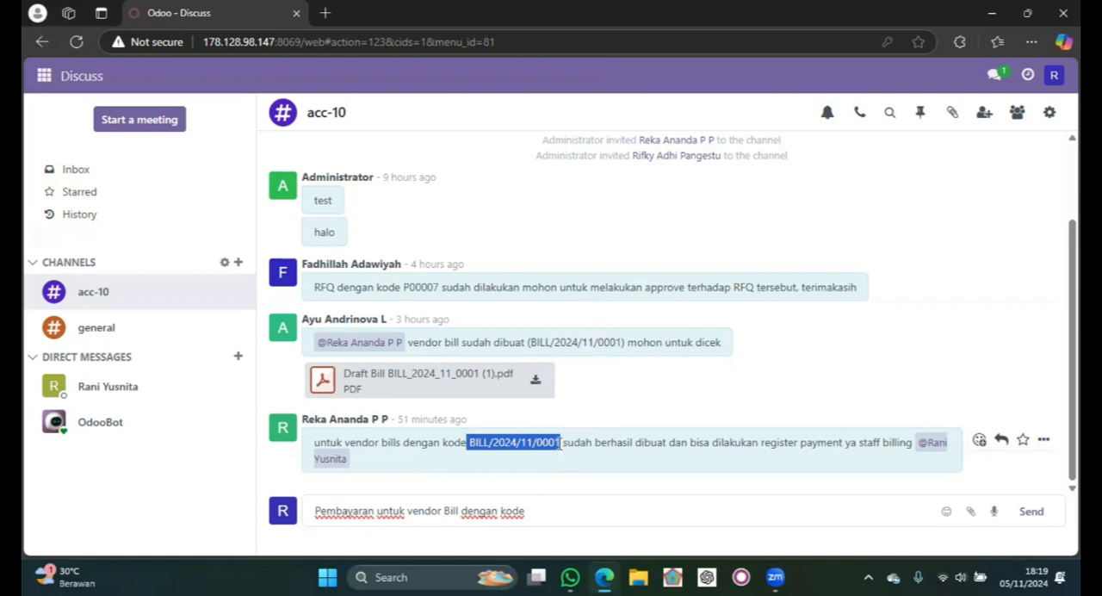
left_click(565, 509)
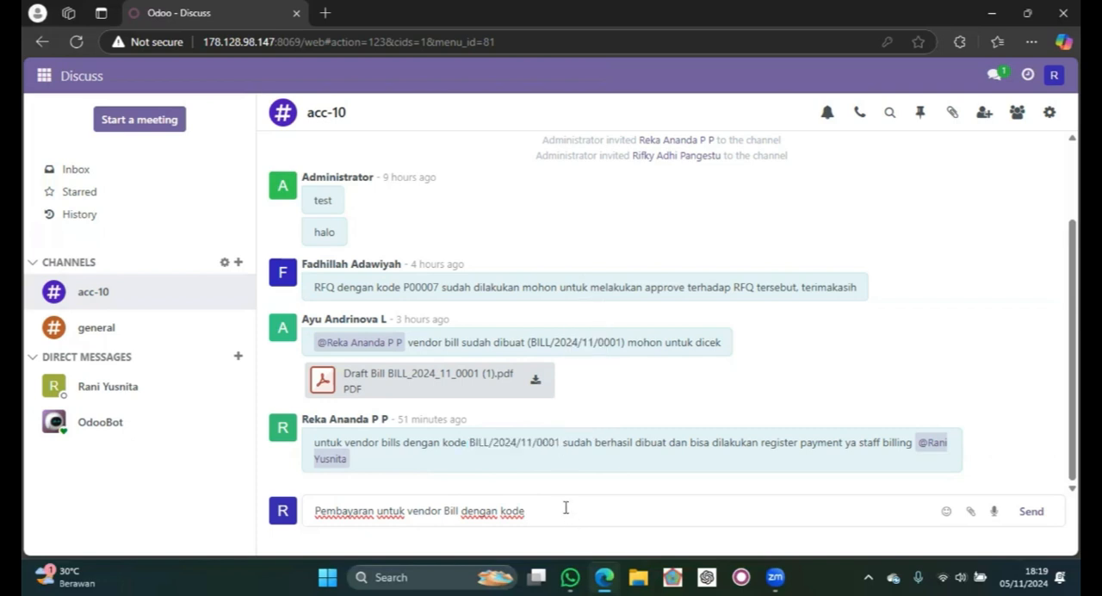
key("ctrl+v")
left_click(533, 512)
key("BackSpace")
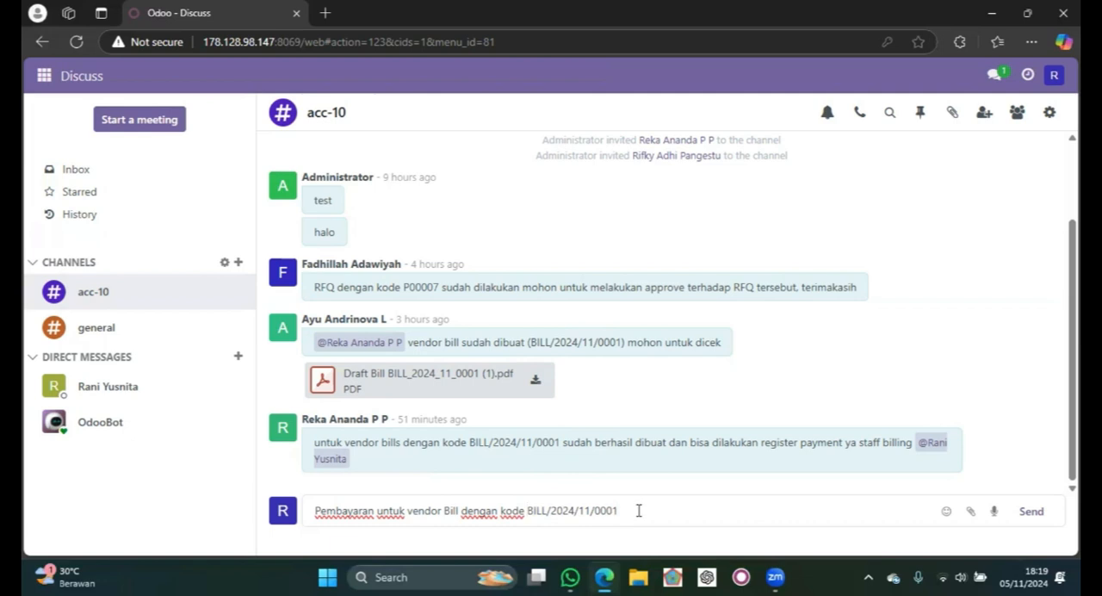
- Continue the message with "telah berhasil terbayar setengah harga di pembayaran pertama kemudian"
type("berhasil terba")
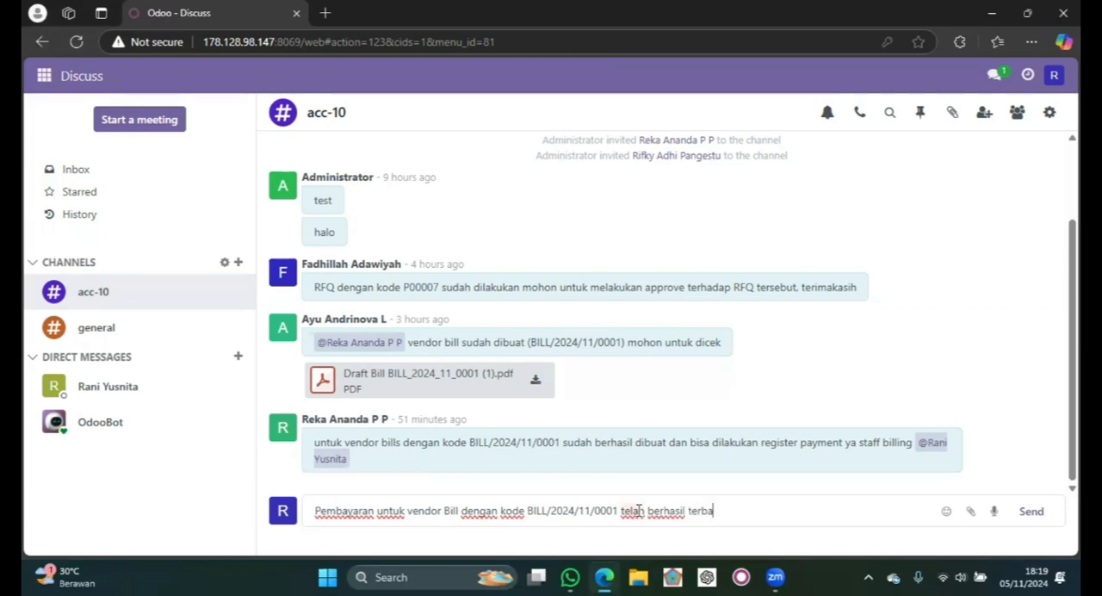
type("yar setengah harga di")
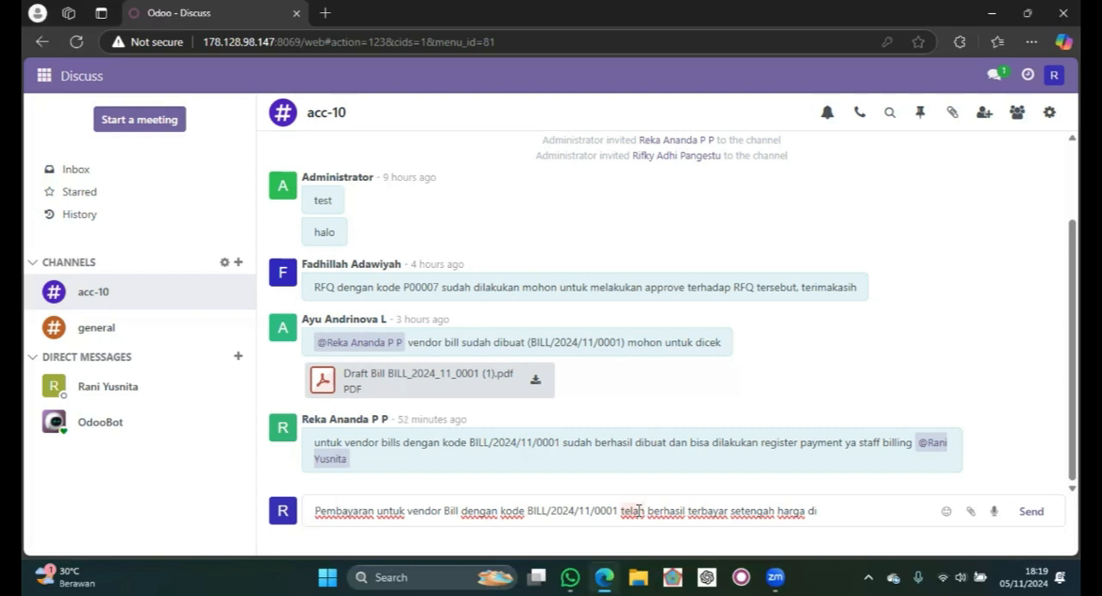
type("pembayaran pertama kemudian ")
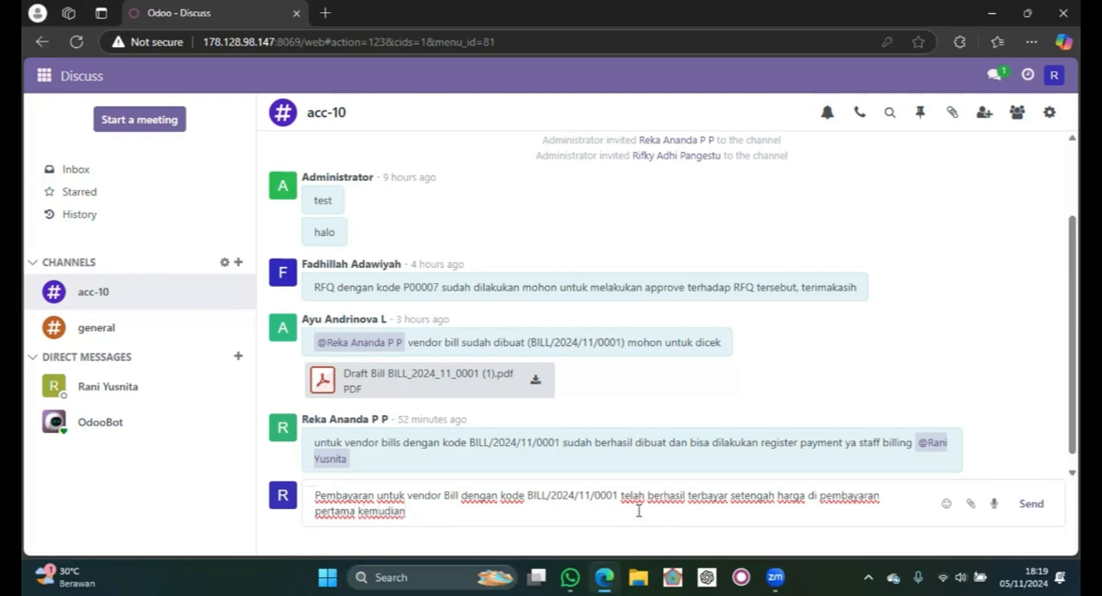
type("terb")
- Extend the message with "terbayar full di pembayaran kedua sehingga status in payment"
key("Caps_Lock")
type("Y")
key("Caps_Lock")
key("BackSpace")
type("a")
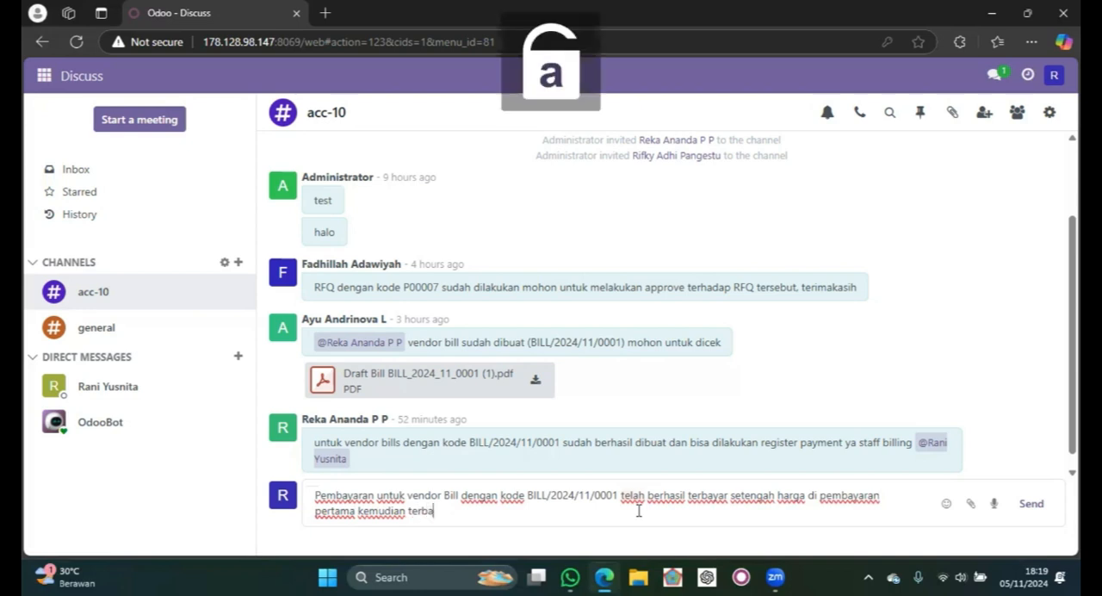
type("yar full di pembayaran")
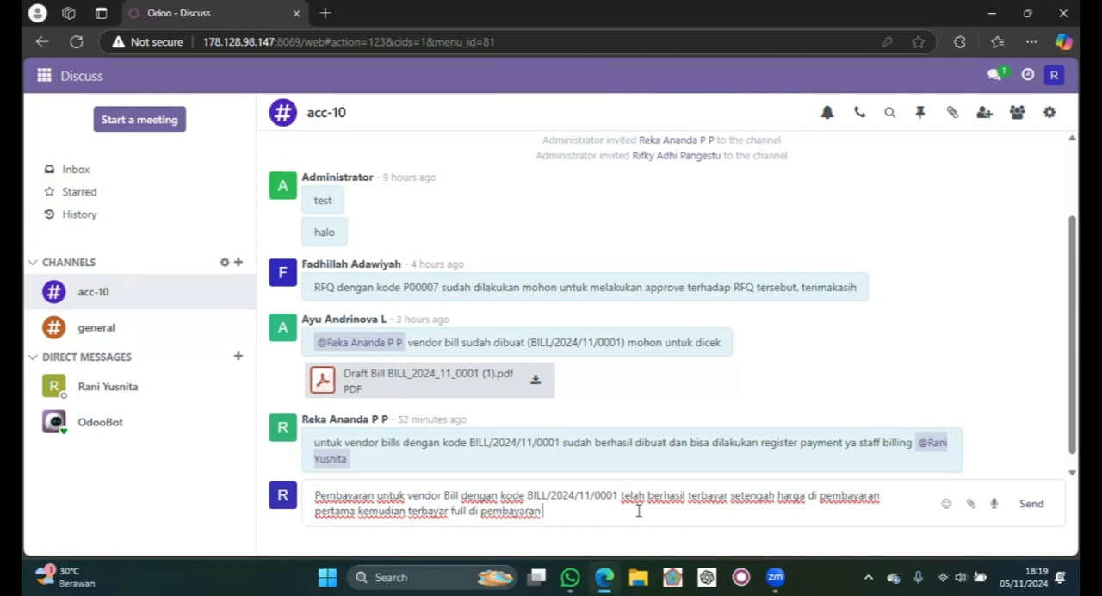
type(" kedua sehingga")
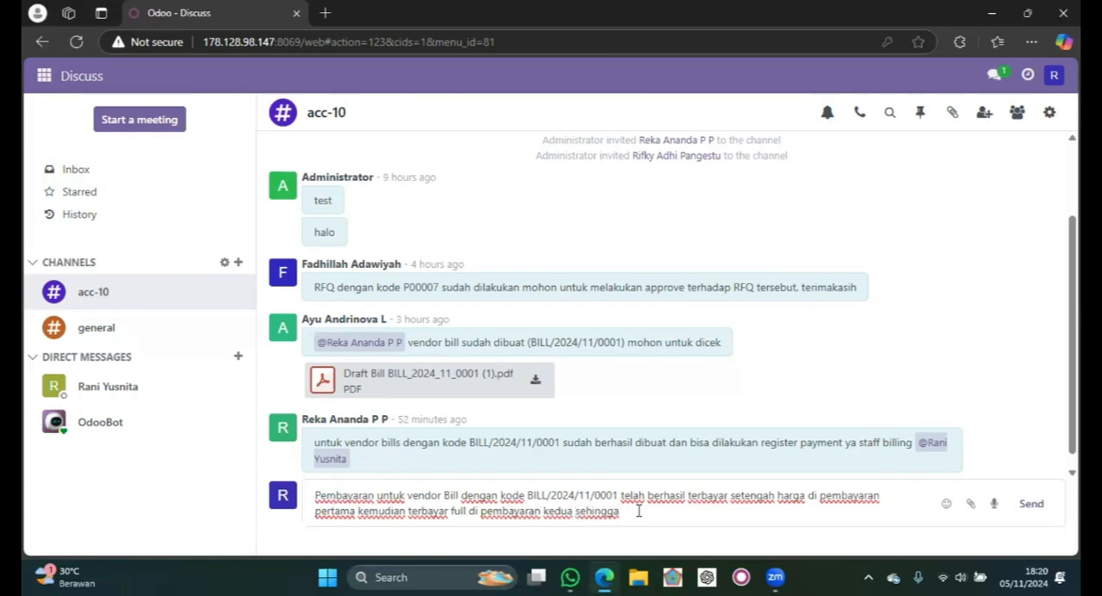
type(" in payment")
left_click(623, 511)
type("status")
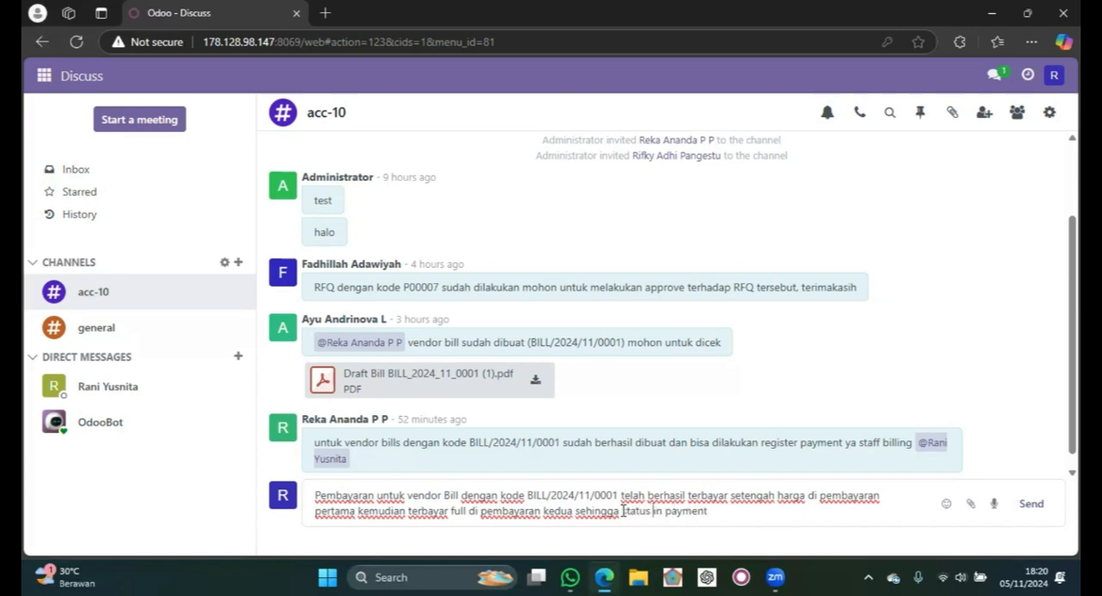
- Complete the acc-10 message text with ". kepada manager accounting silahkan dilanjutkan"
left_click(721, 508)
type(". kepada manah")
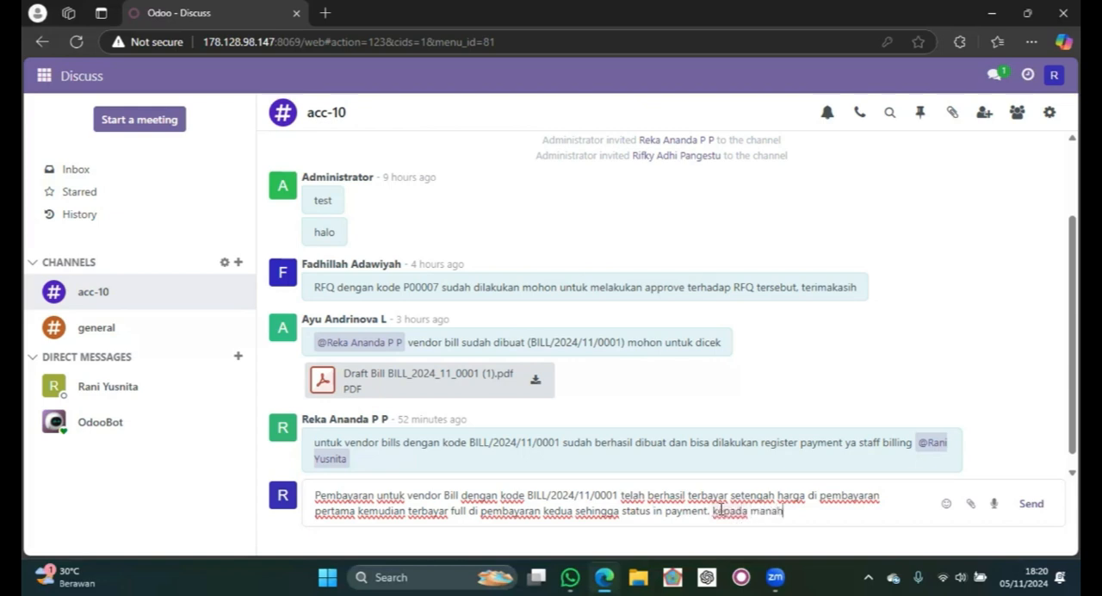
key("BackSpace")
key("BackSpace")
type("ager accounting")
type(" so")
type("lahkan")
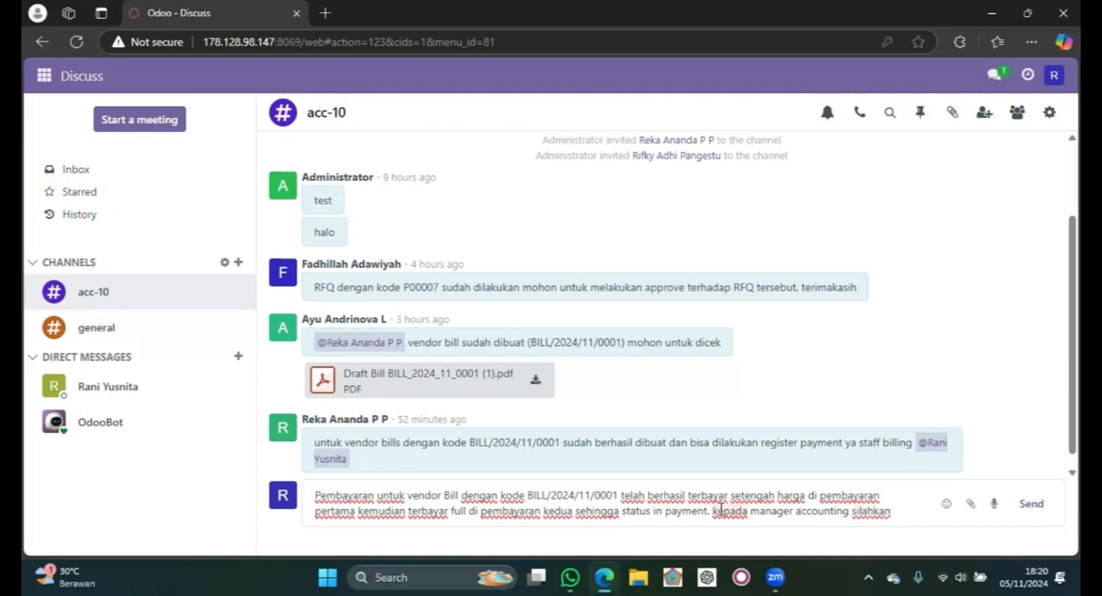
type(" dilanjutkan")
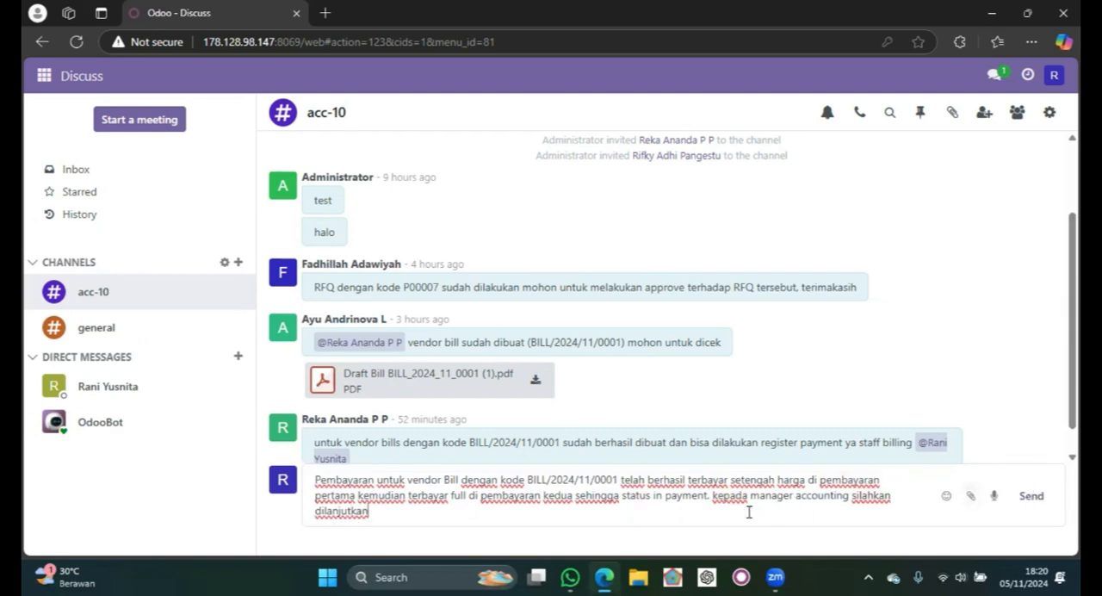
type("@ra")
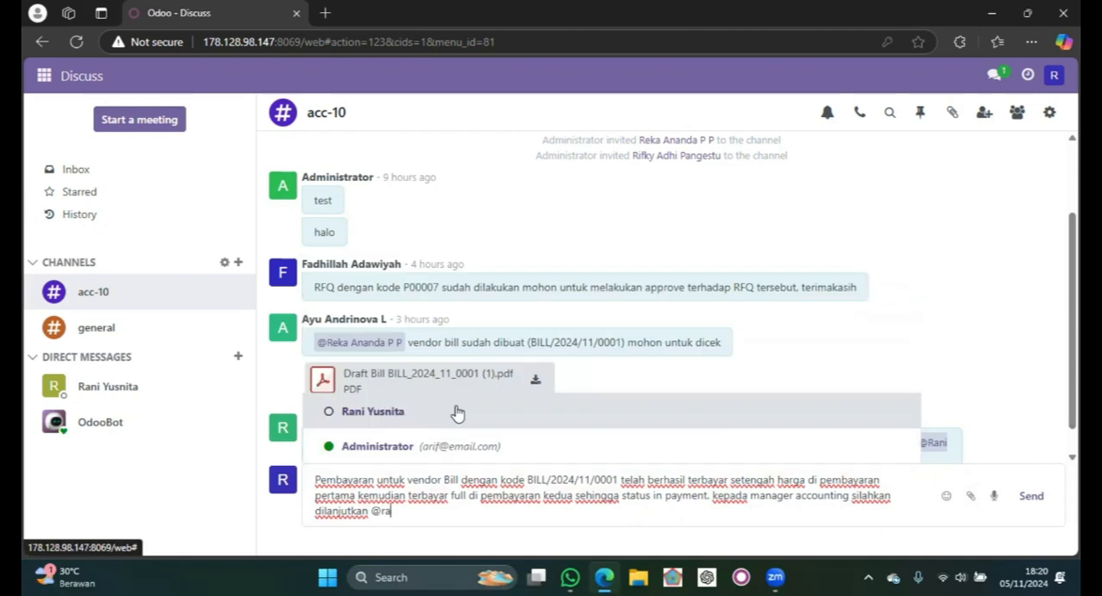
- Mention the accounting manager at the end of the message and send it to the acc-10 channel
left_click(459, 411)
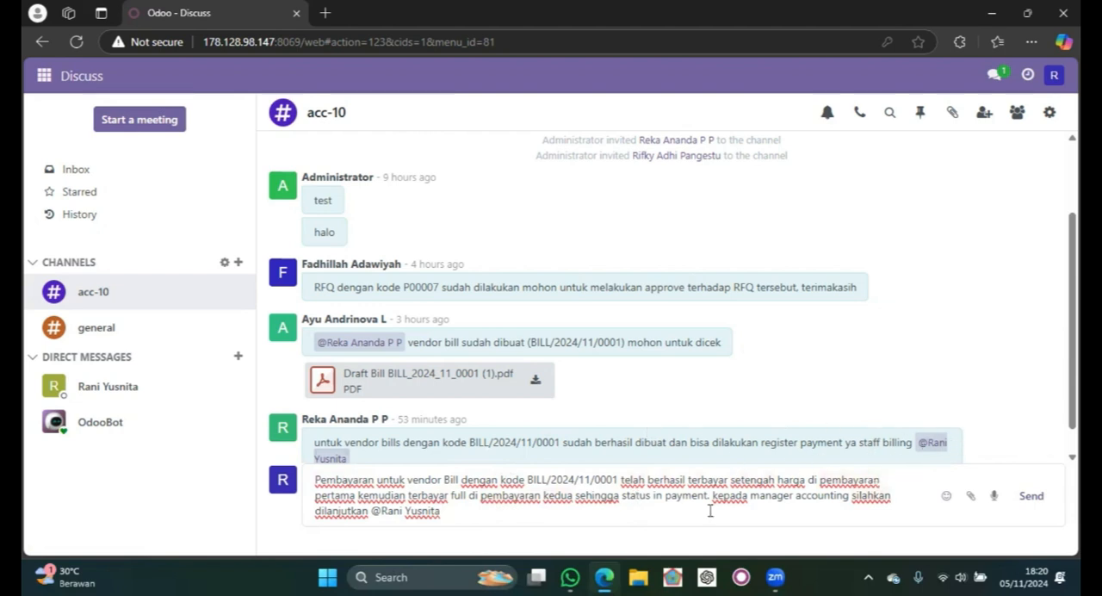
left_click(1036, 501)
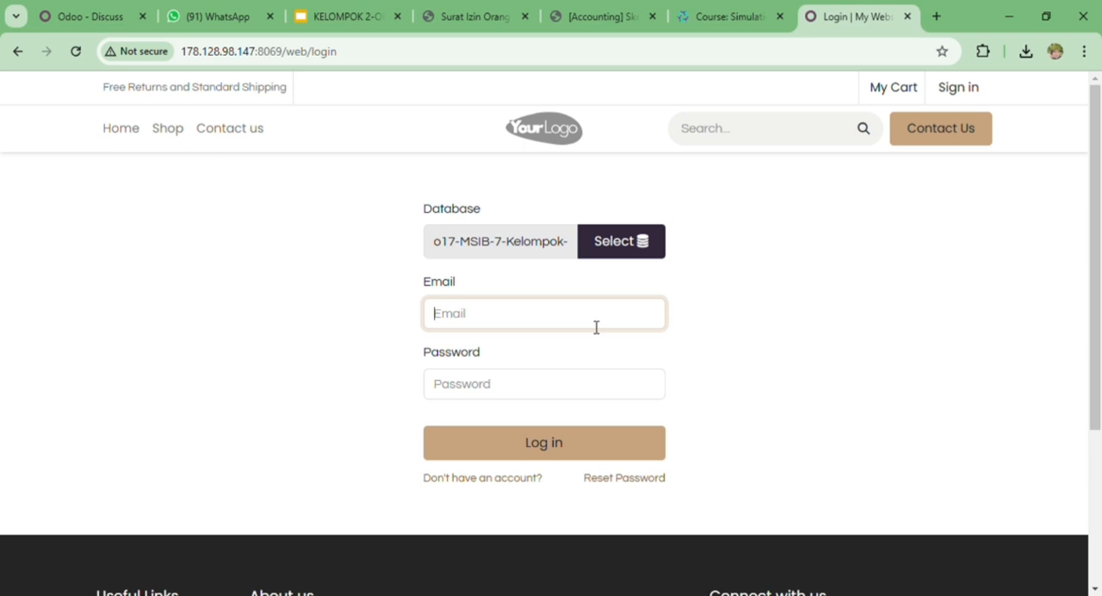
- Log in with the accounting manager's e-mail and account password, and open the acc-10 channel in Discuss
type("cp235")
left_click(581, 379)
type("••")
key("Return")
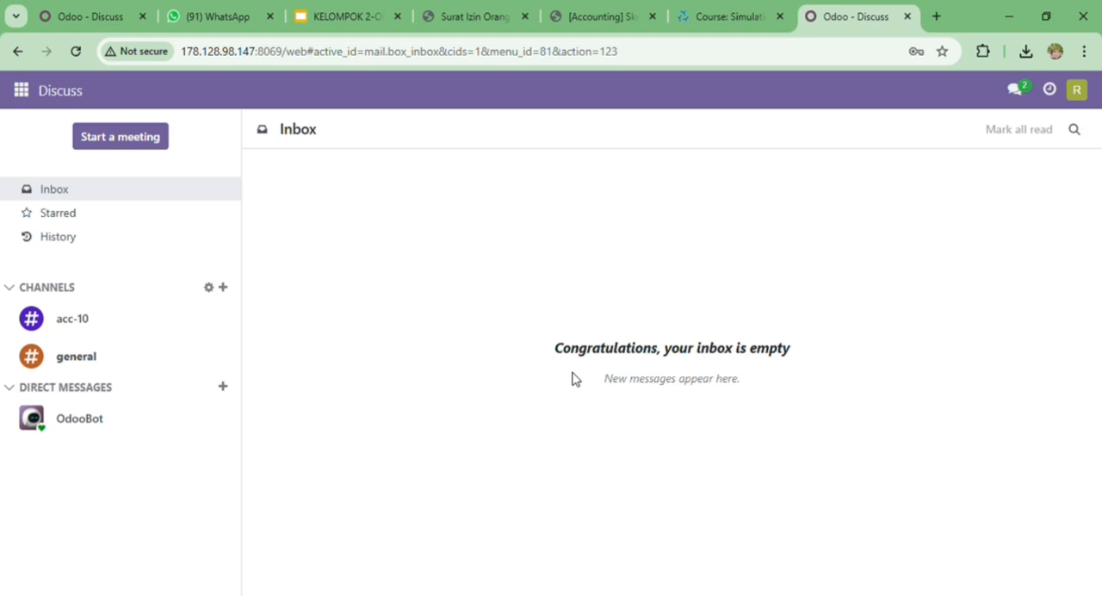
left_click(160, 320)
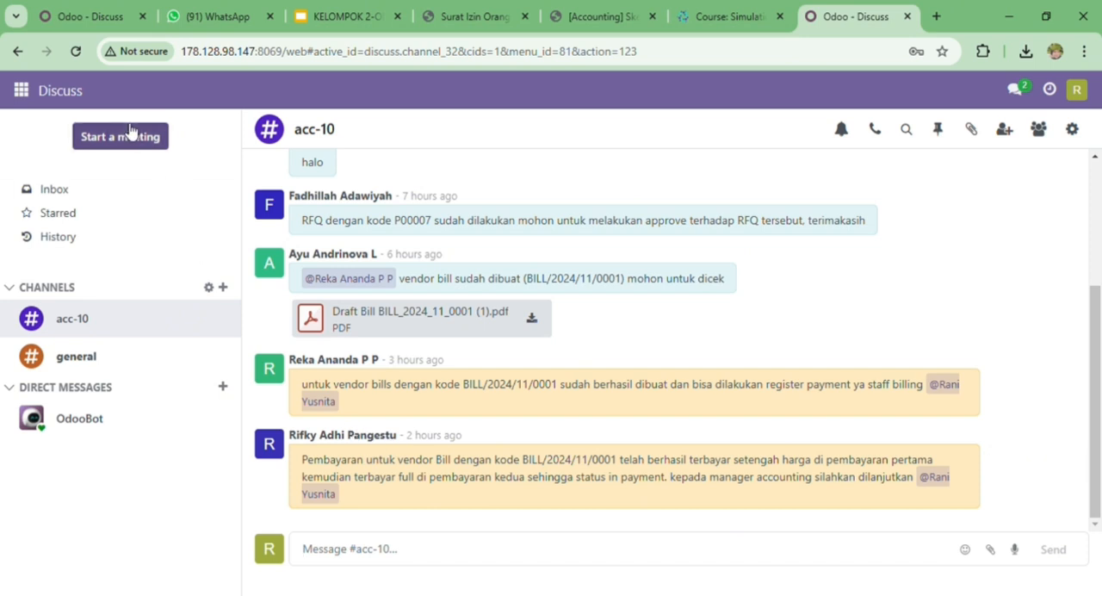
- Open the General Ledger report options in Accounting and include initial balances
left_click(26, 95)
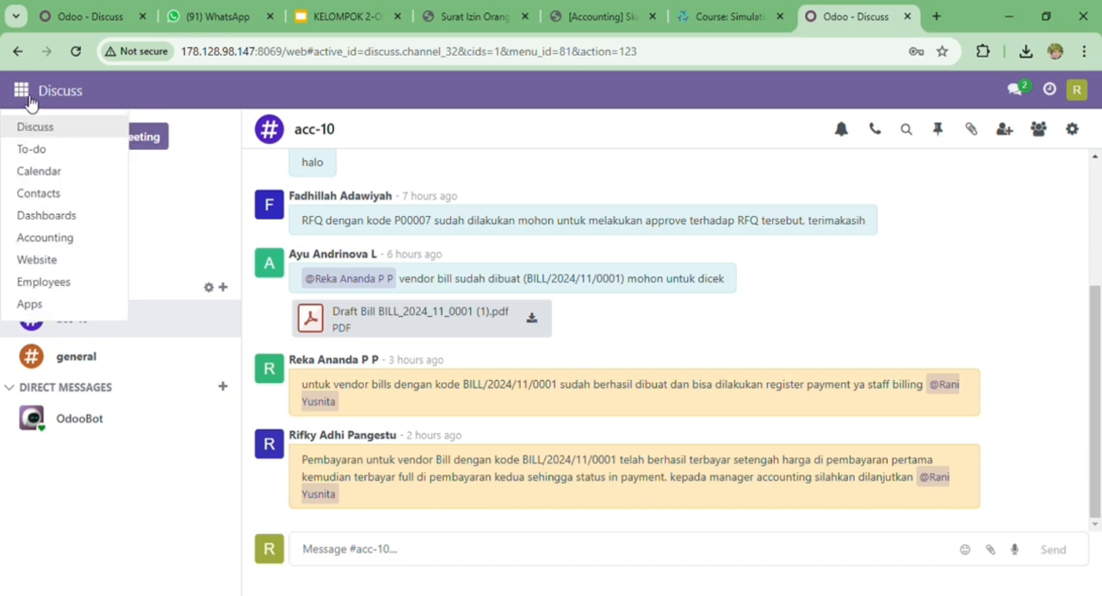
left_click(74, 238)
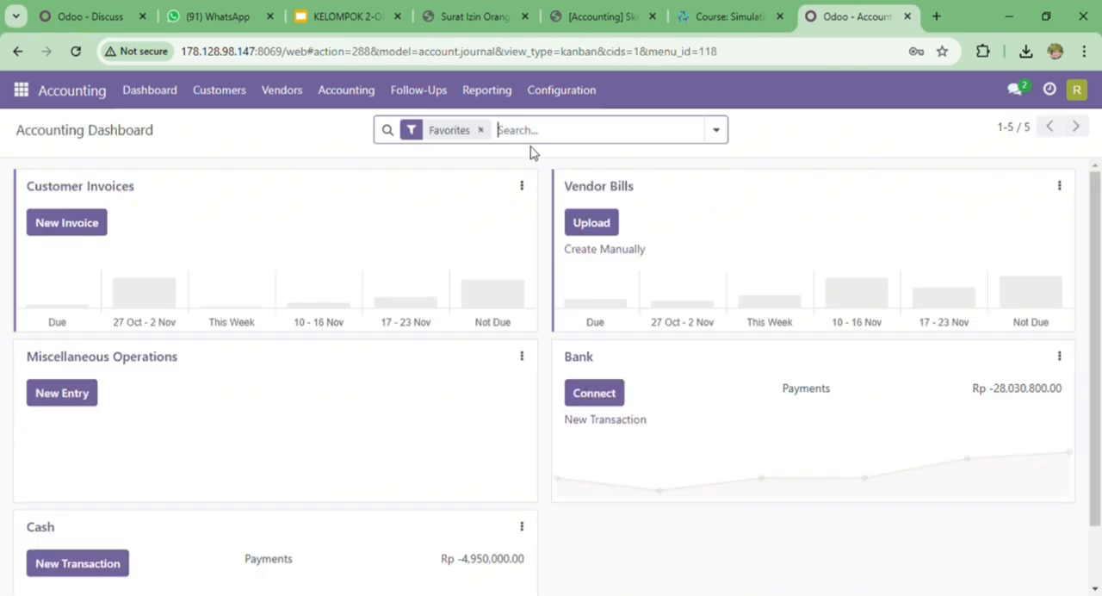
left_click(497, 101)
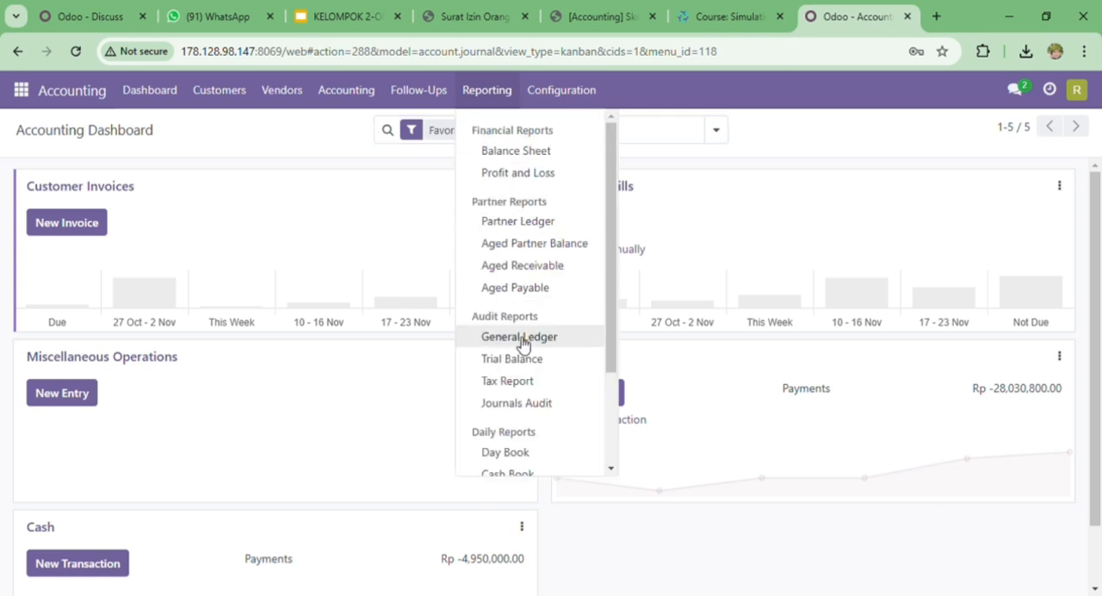
left_click(561, 342)
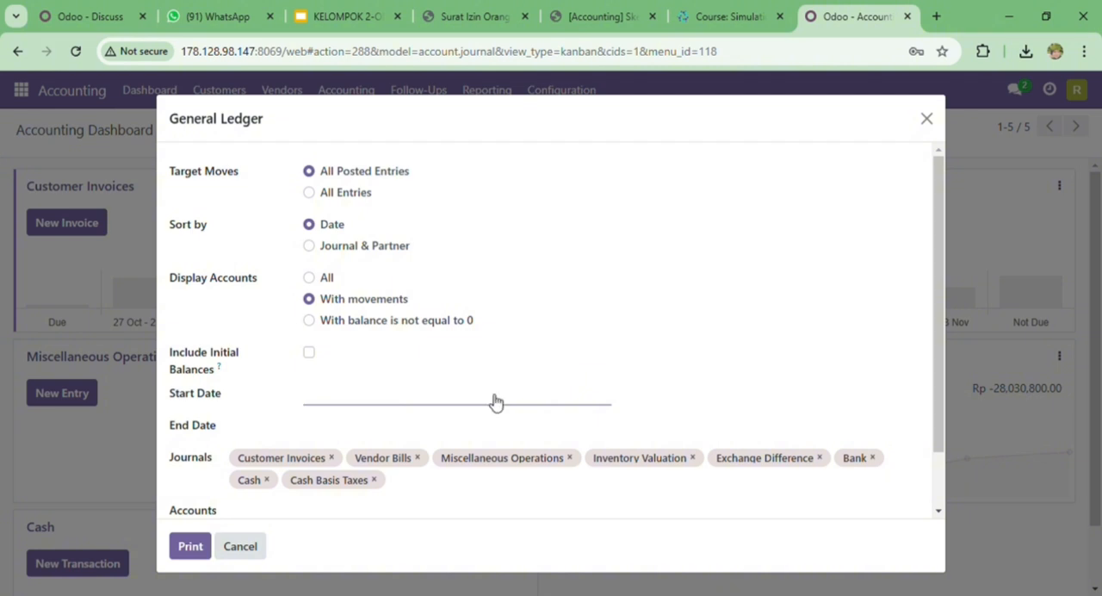
left_click(310, 358)
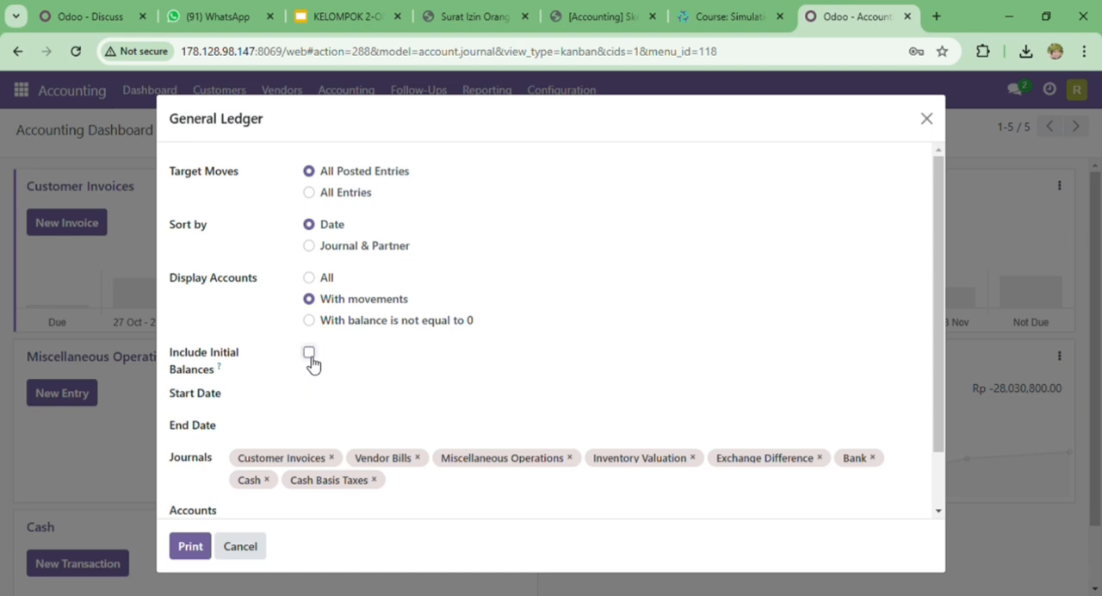
- Set the General Ledger period from 10/04/2024 to 11/05/2024 and print the report
left_click(337, 402)
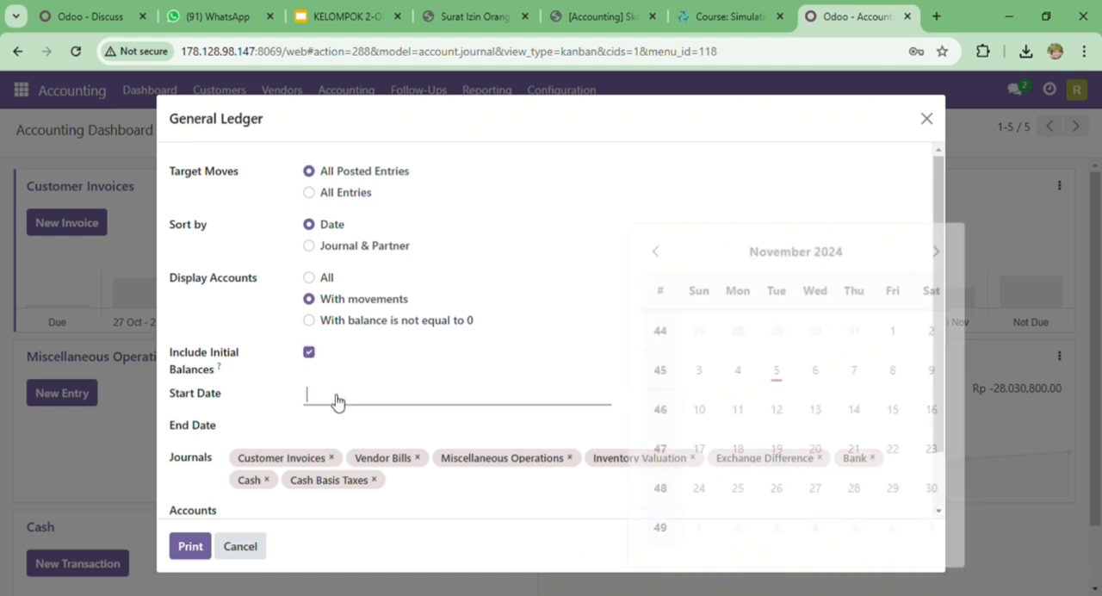
left_click(645, 251)
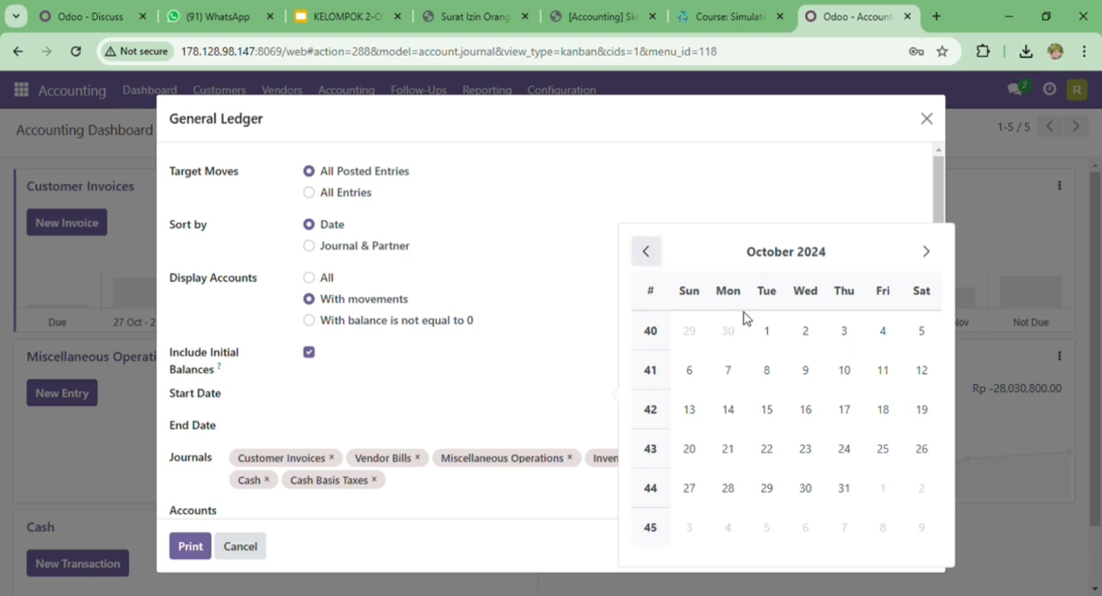
left_click(884, 336)
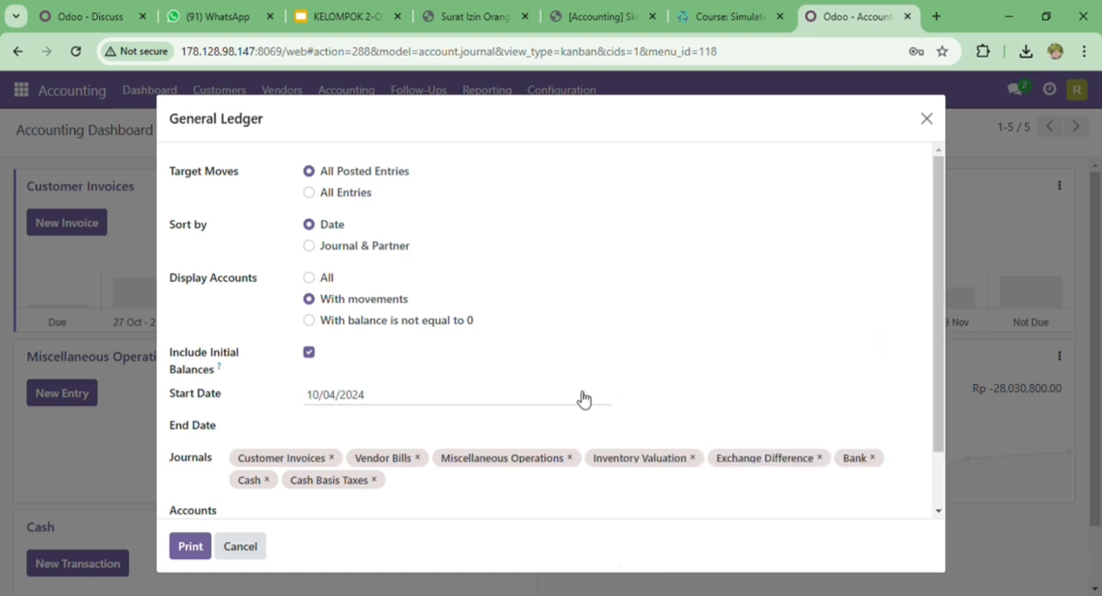
left_click(376, 431)
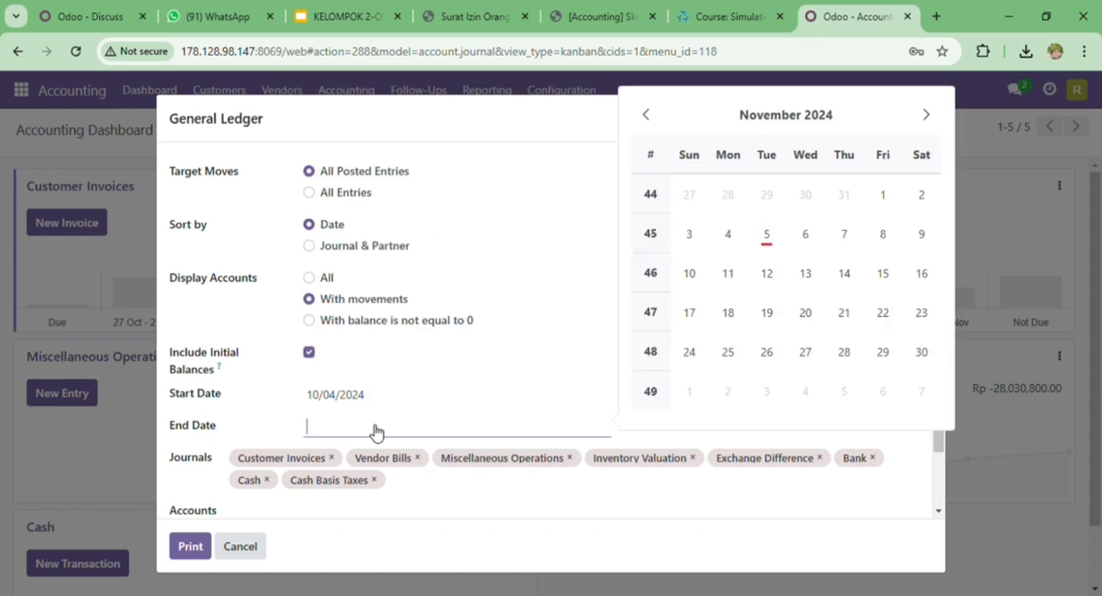
left_click(772, 234)
scroll(493, 405, "down", 1)
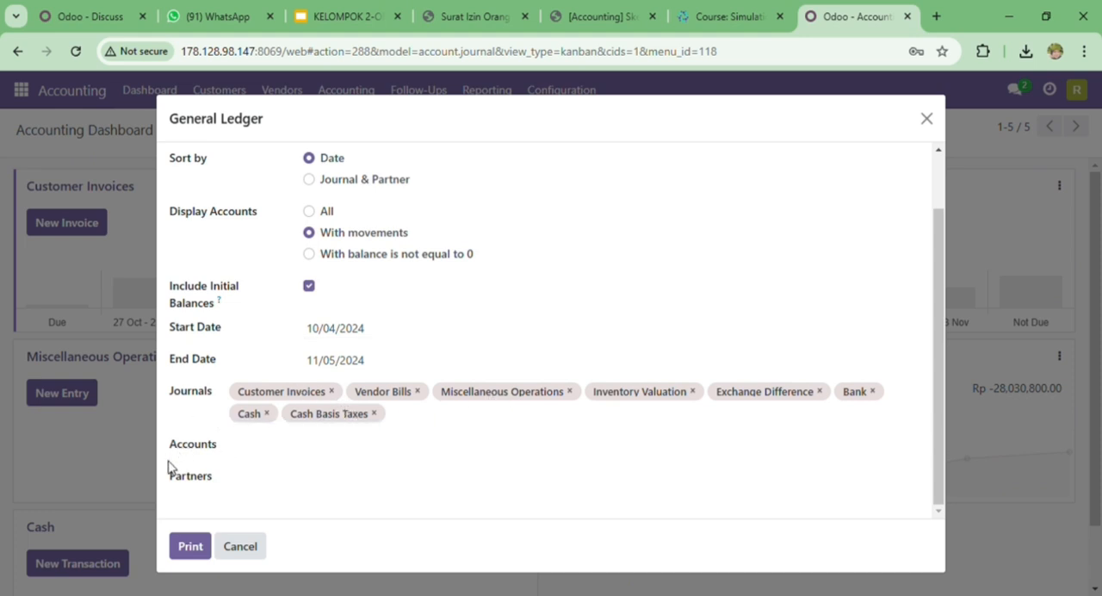
left_click(191, 550)
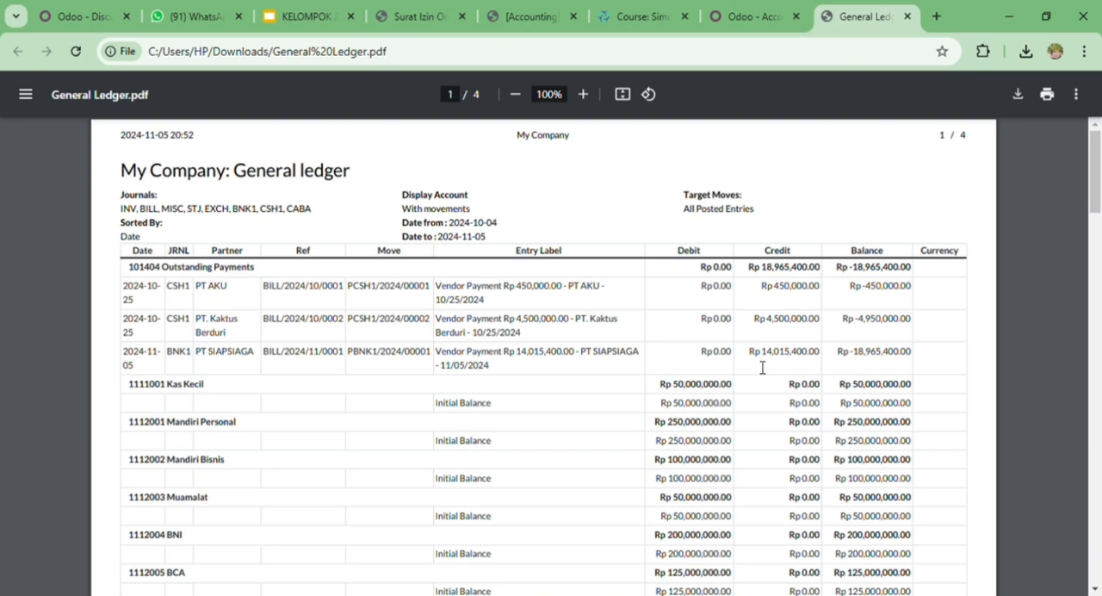
- Examine the account balances and the PT SIAPSIAGA bill, payment and expense entries across all pages of General Ledger.pdf
scroll(767, 295, "down", 5)
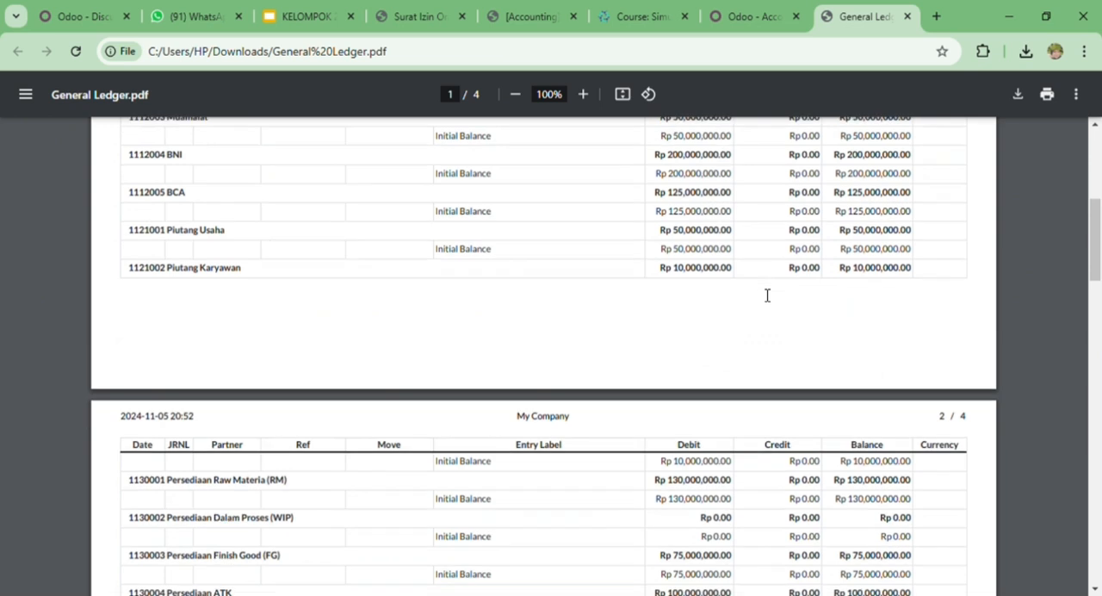
scroll(767, 295, "down", 1)
scroll(767, 295, "up", 2)
scroll(767, 295, "down", 3)
scroll(767, 295, "down", 3)
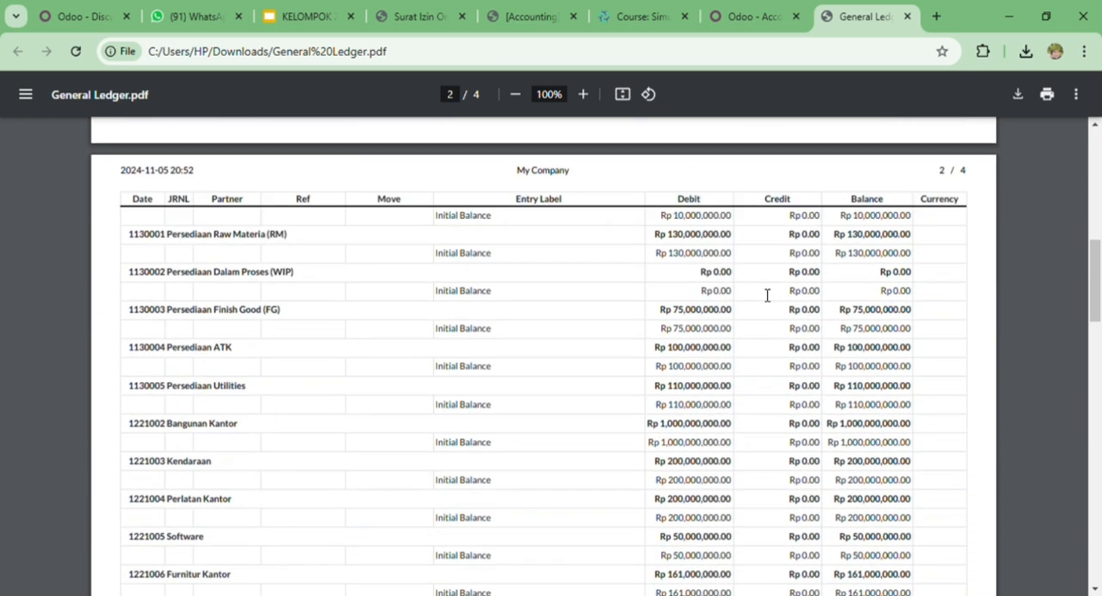
scroll(767, 295, "down", 4)
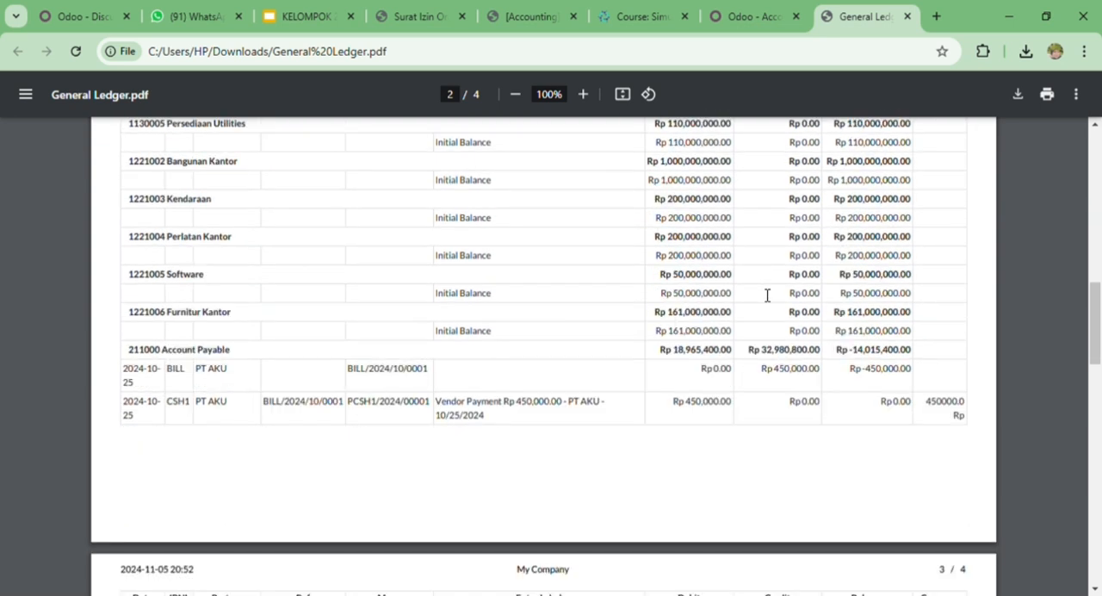
scroll(767, 295, "down", 1)
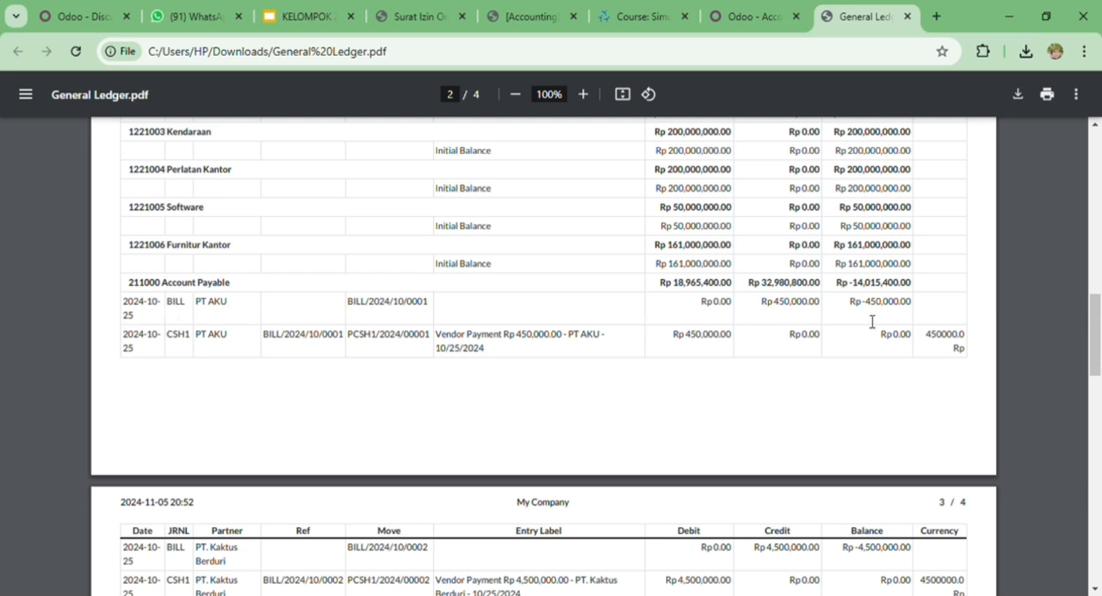
scroll(873, 324, "up", 1)
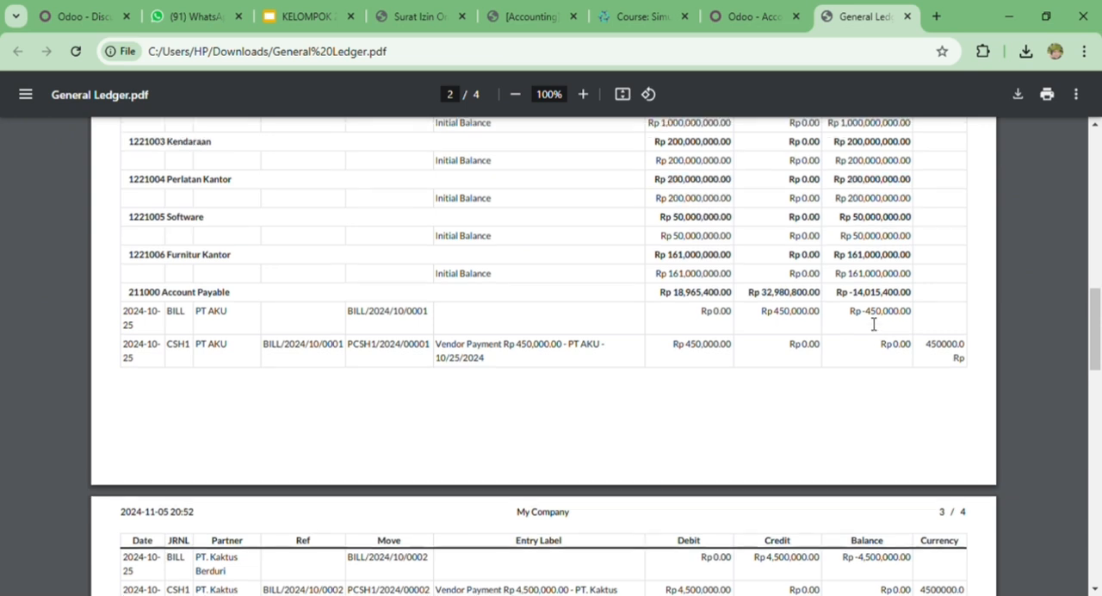
scroll(775, 310, "down", 2)
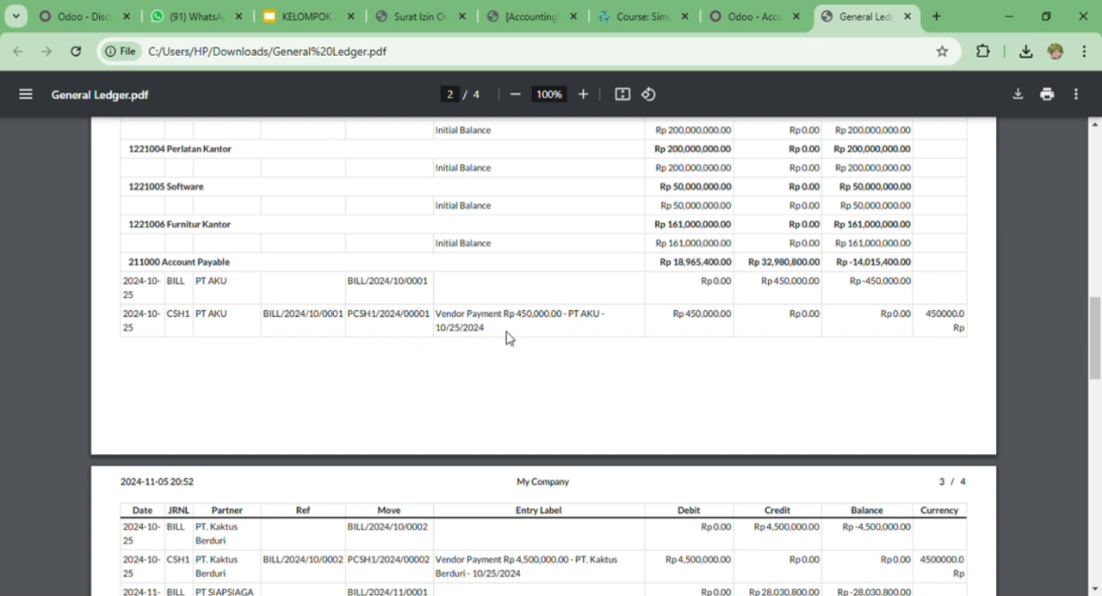
scroll(507, 337, "down", 3)
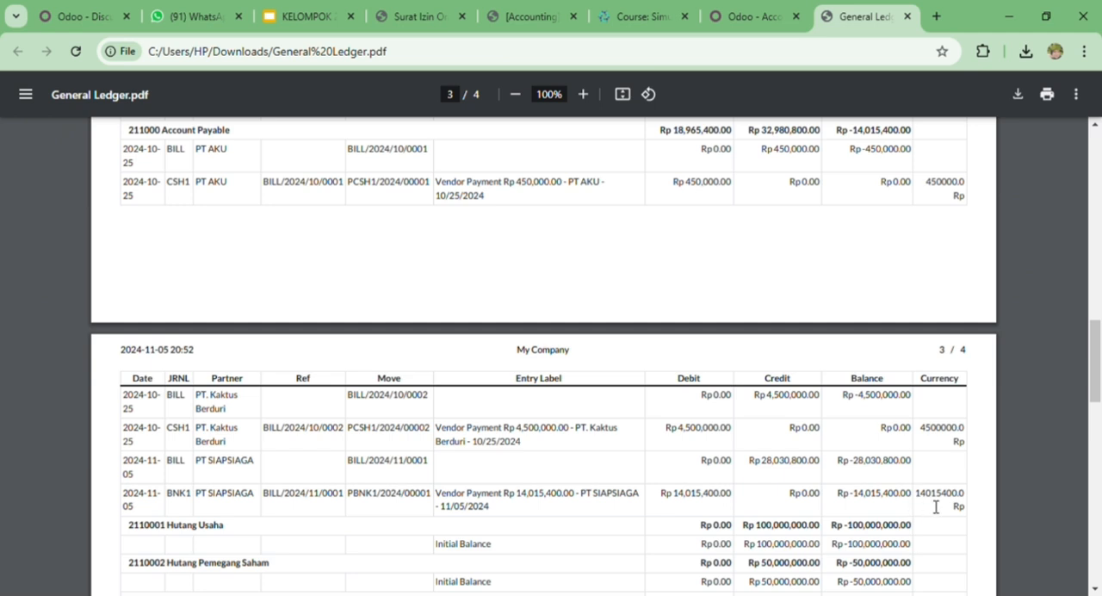
scroll(837, 479, "down", 5)
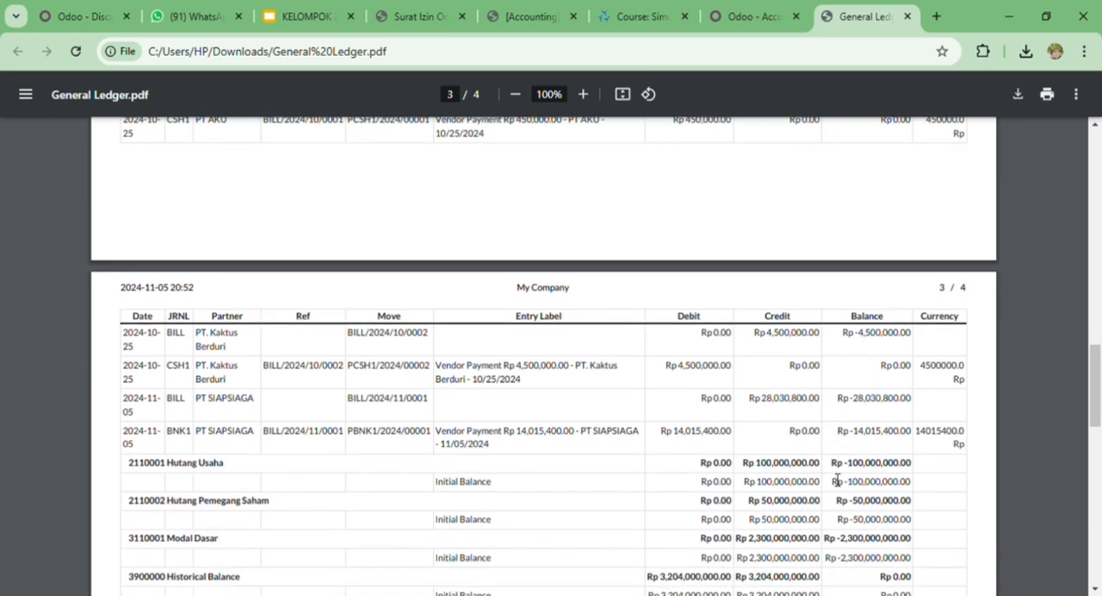
scroll(837, 480, "down", 2)
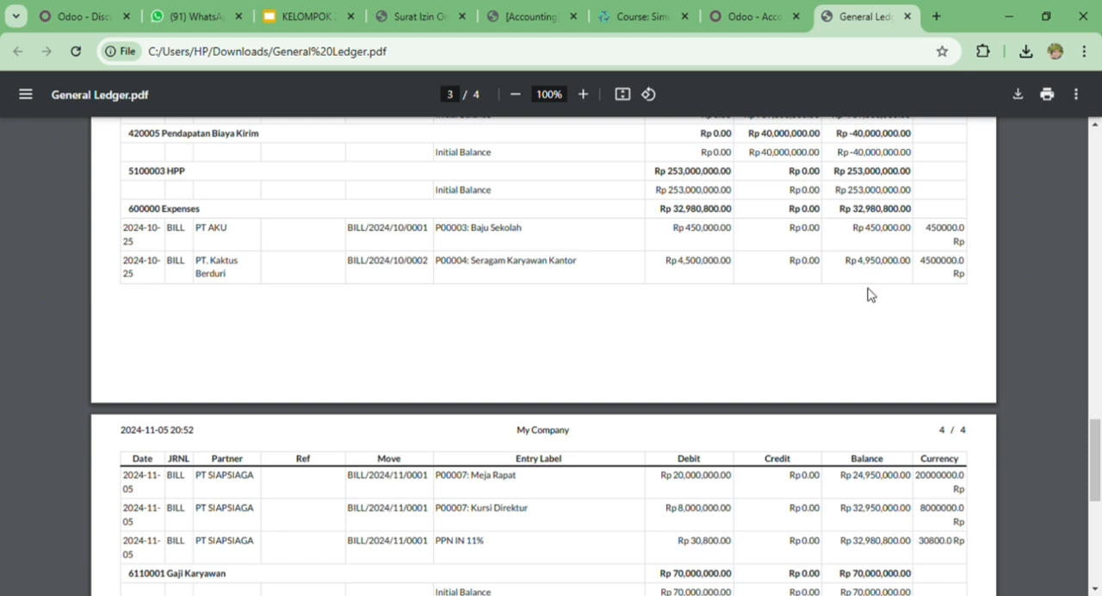
scroll(868, 294, "down", 3)
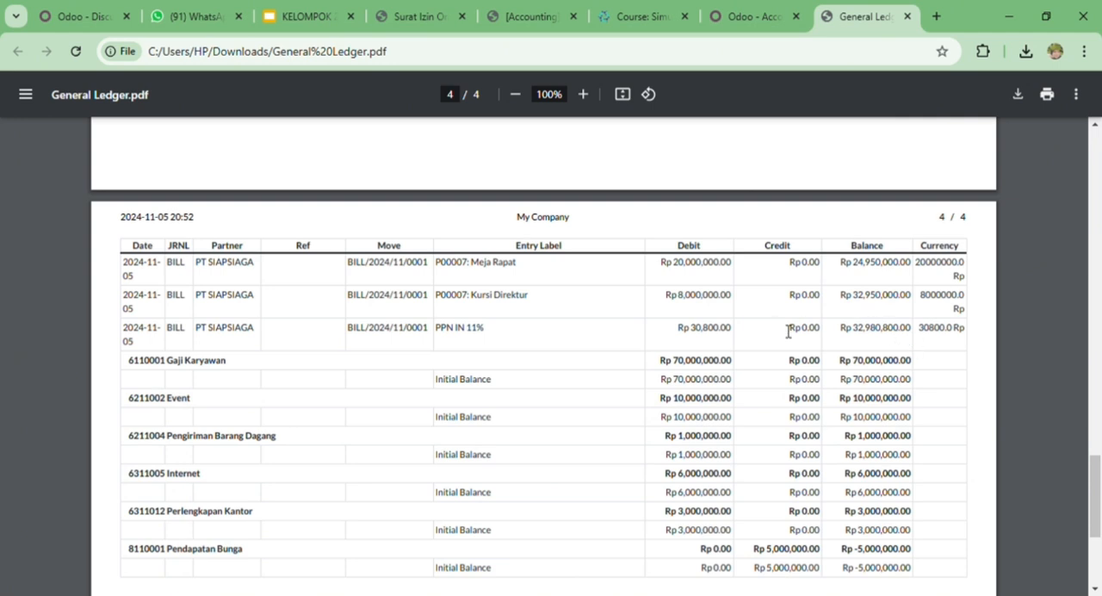
scroll(787, 330, "down", 3)
scroll(788, 332, "up", 4)
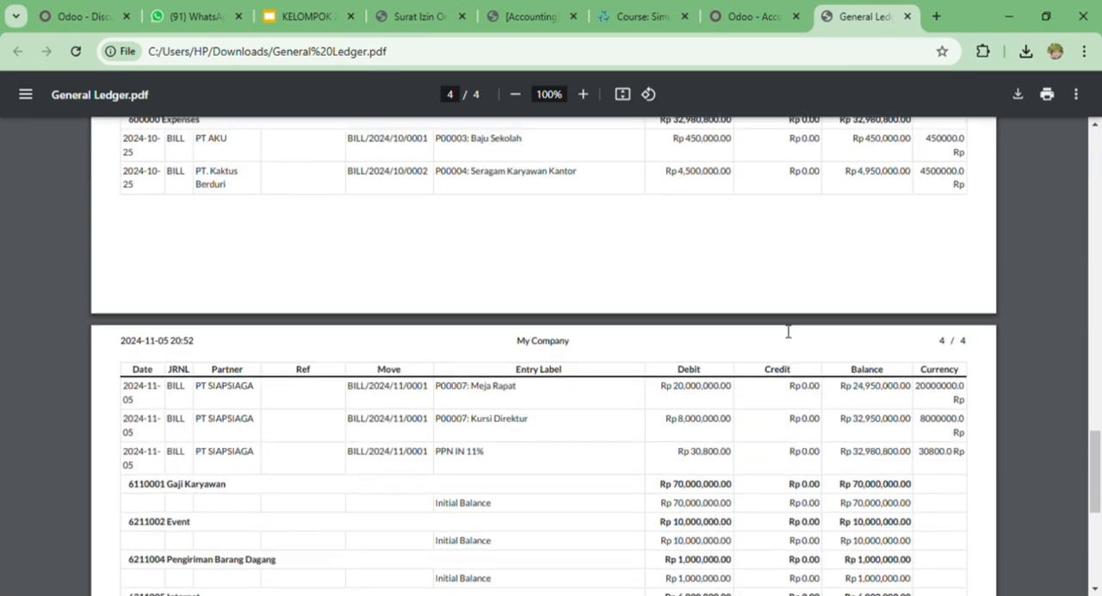
scroll(788, 330, "up", 10)
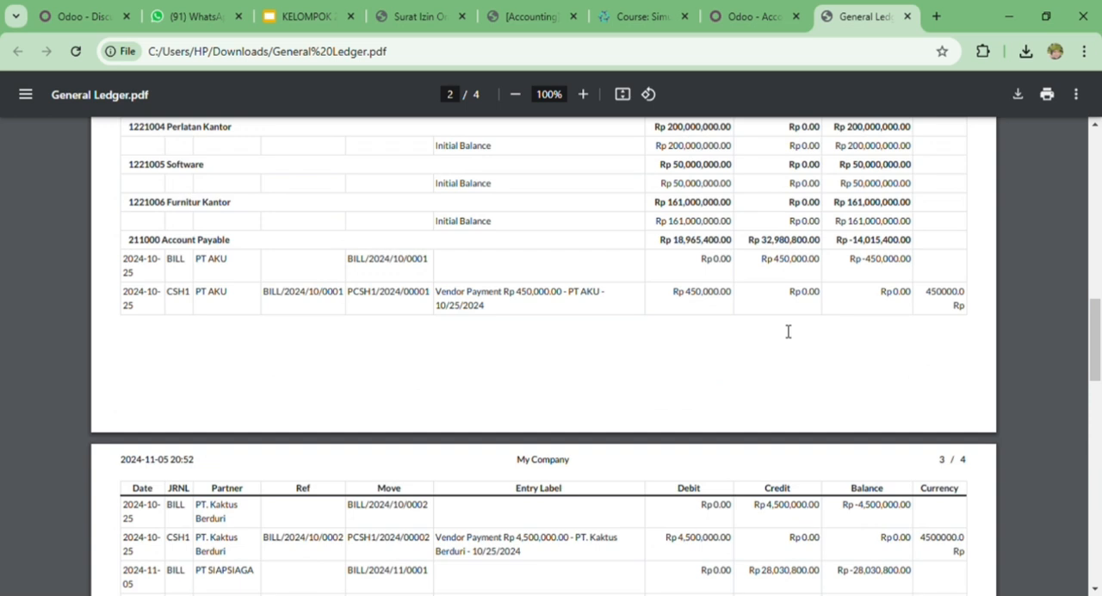
scroll(788, 330, "up", 5)
- Return to Odoo Accounting, close the General Ledger options and open the Trial Balance report options
left_click(758, 17)
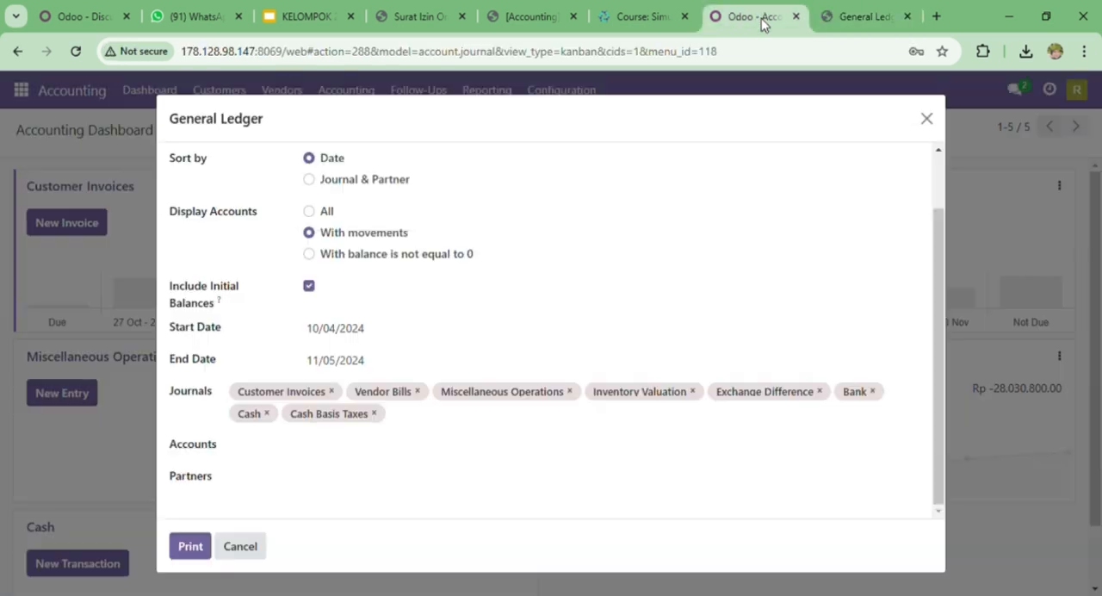
left_click(926, 120)
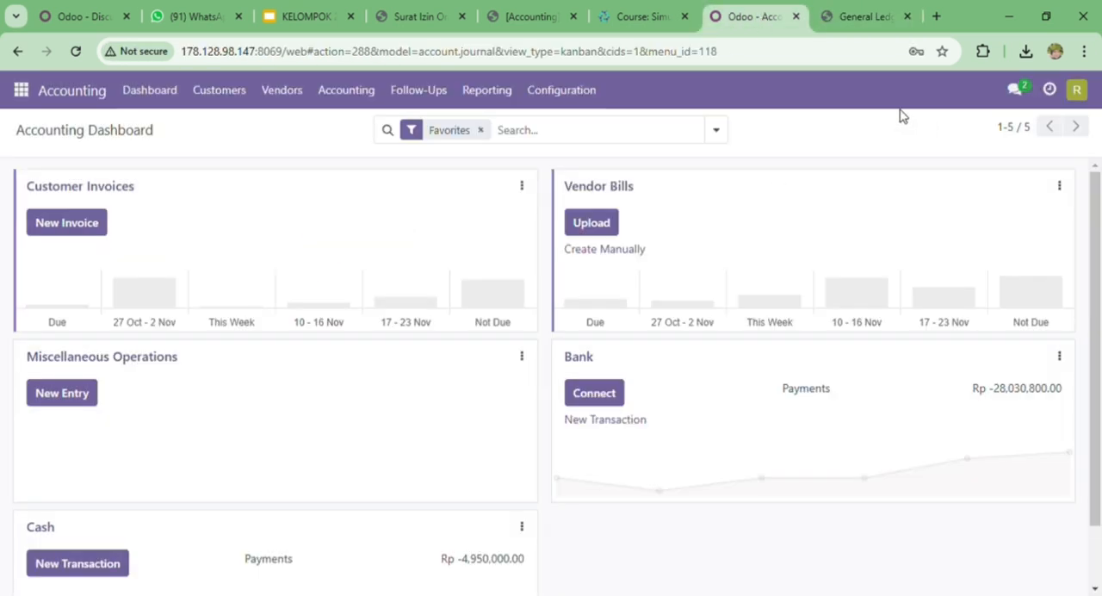
left_click(506, 98)
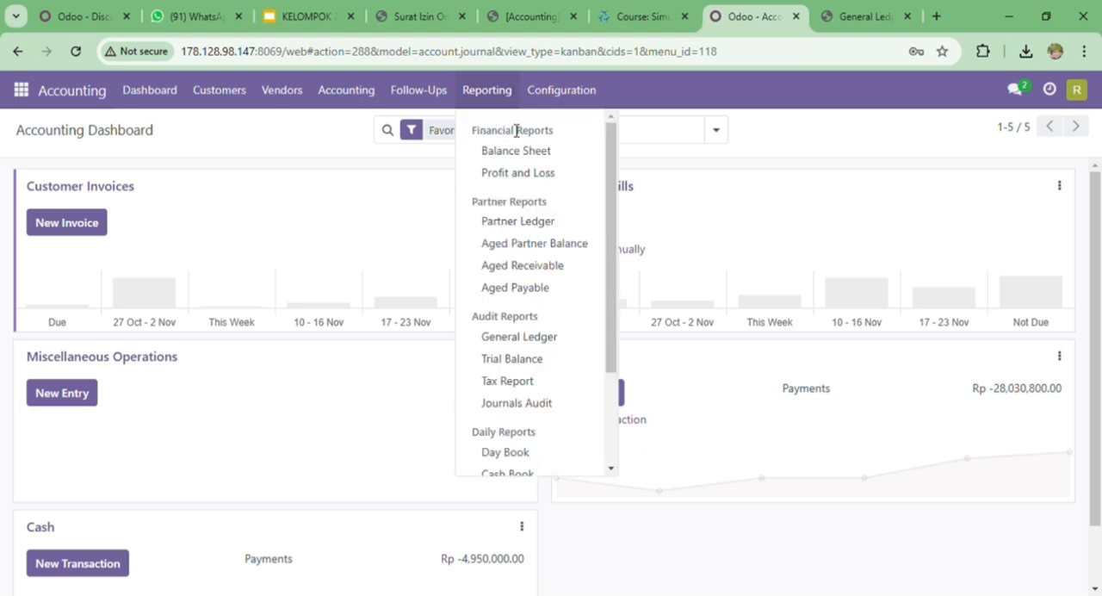
left_click(547, 360)
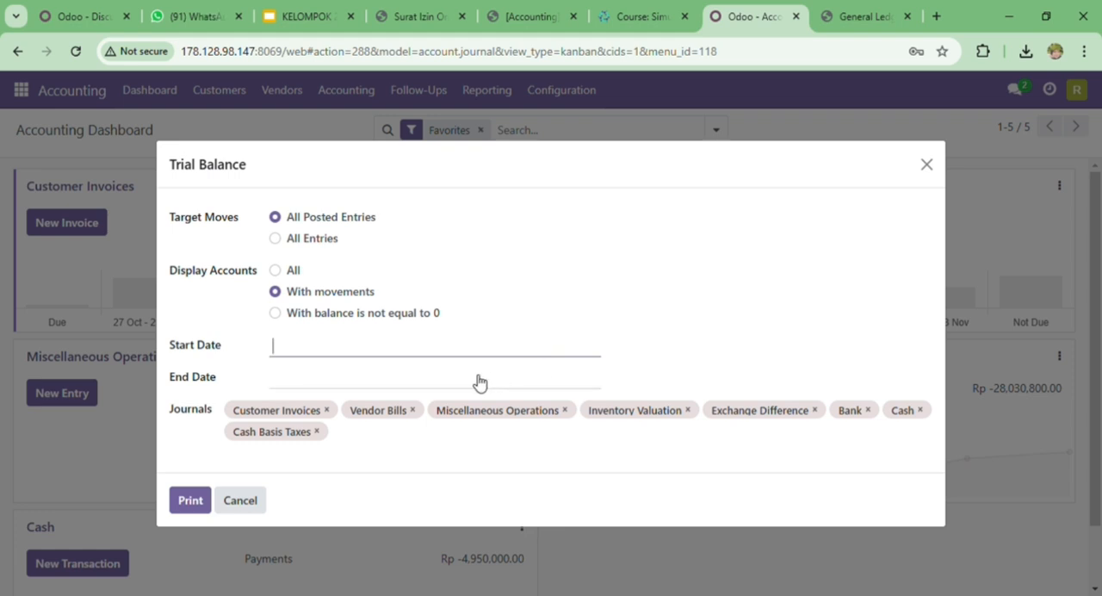
- Set the Trial Balance period from 10/04/2024 to 11/05/2024, print the report and open the downloaded PDF
left_click(313, 351)
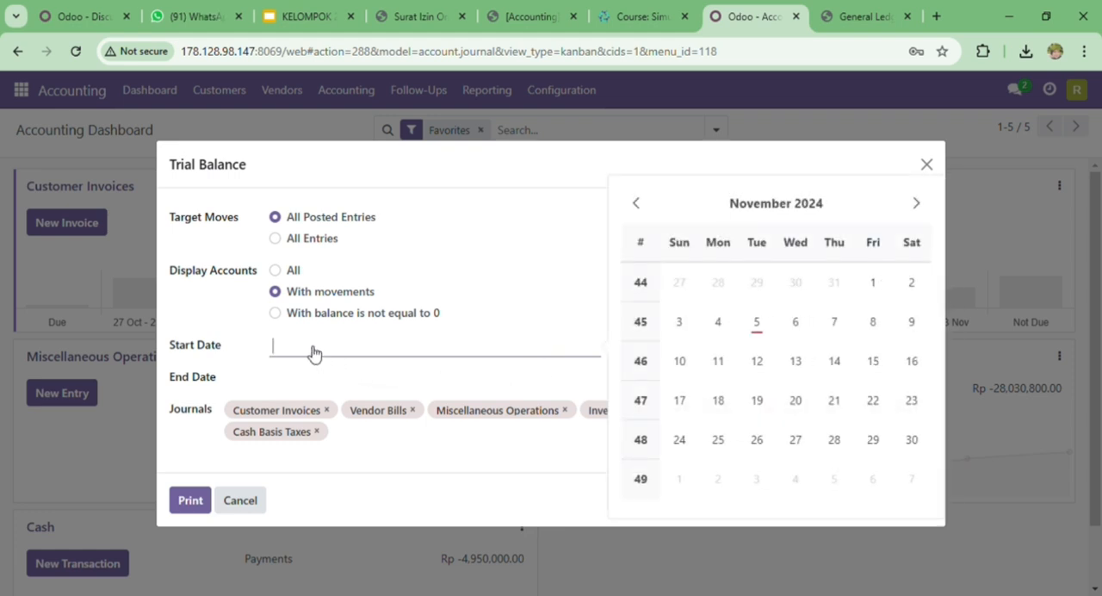
left_click(637, 204)
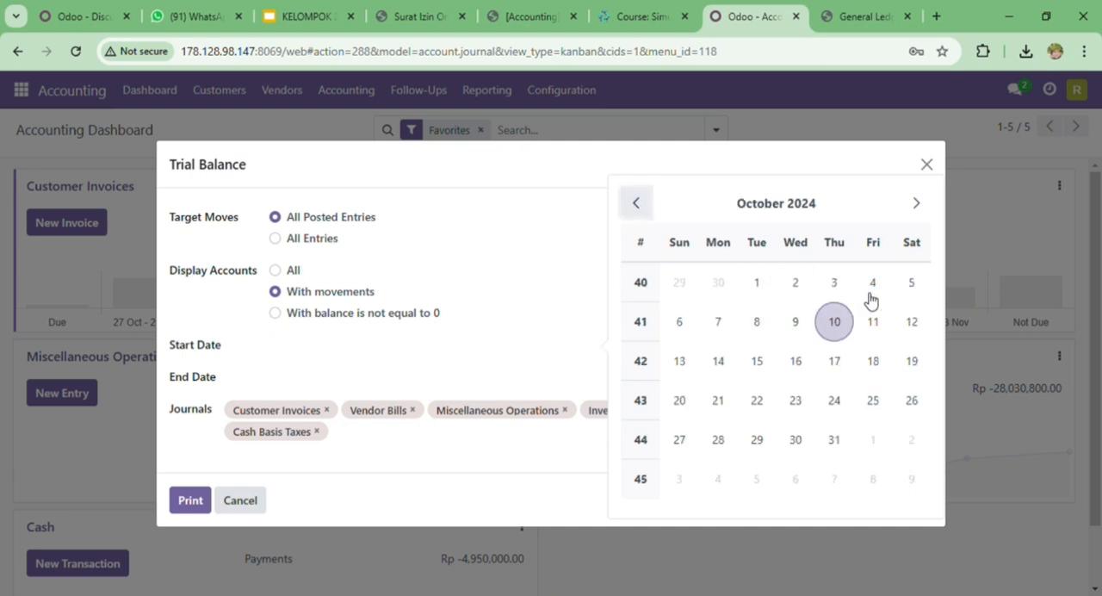
left_click(873, 284)
left_click(312, 376)
left_click(760, 355)
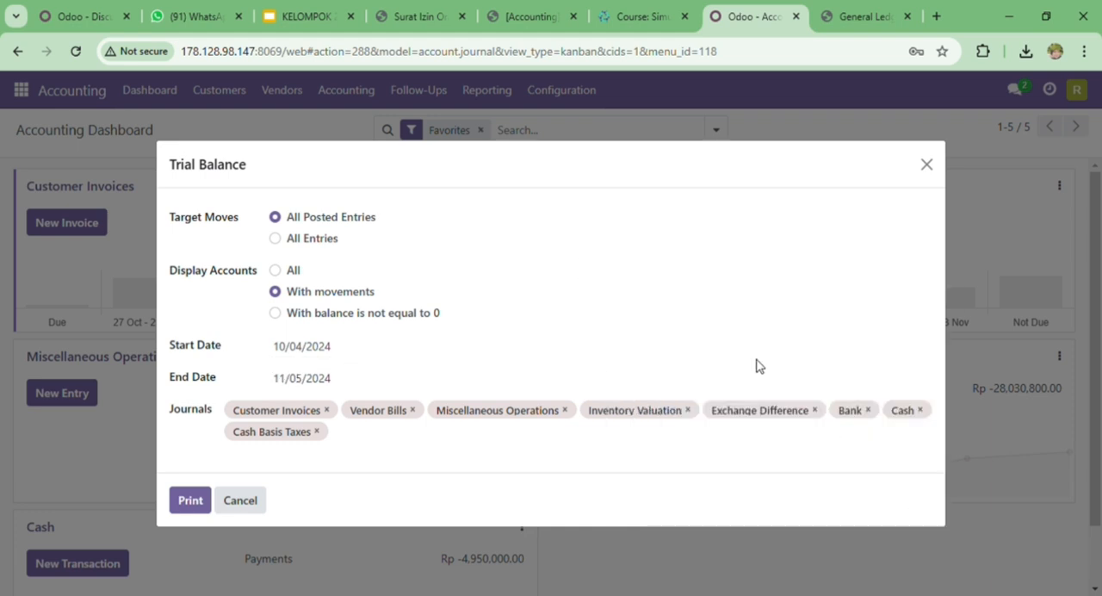
left_click(188, 501)
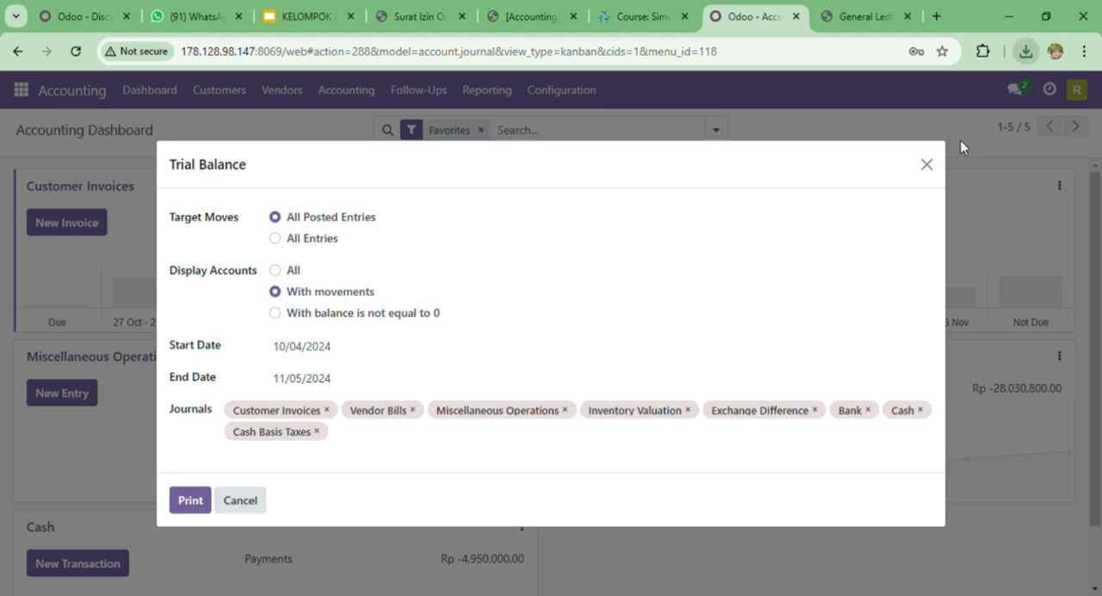
left_click(997, 126)
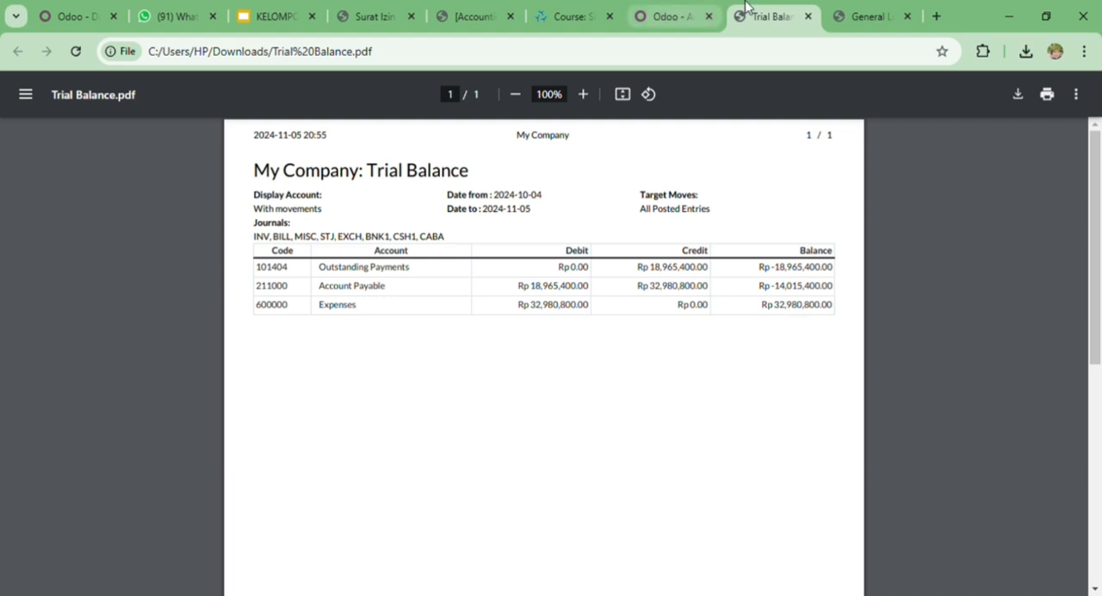
- Compare the Outstanding Payments balance on page 1 of General Ledger.pdf with the same account in Trial Balance.pdf
left_click(857, 9)
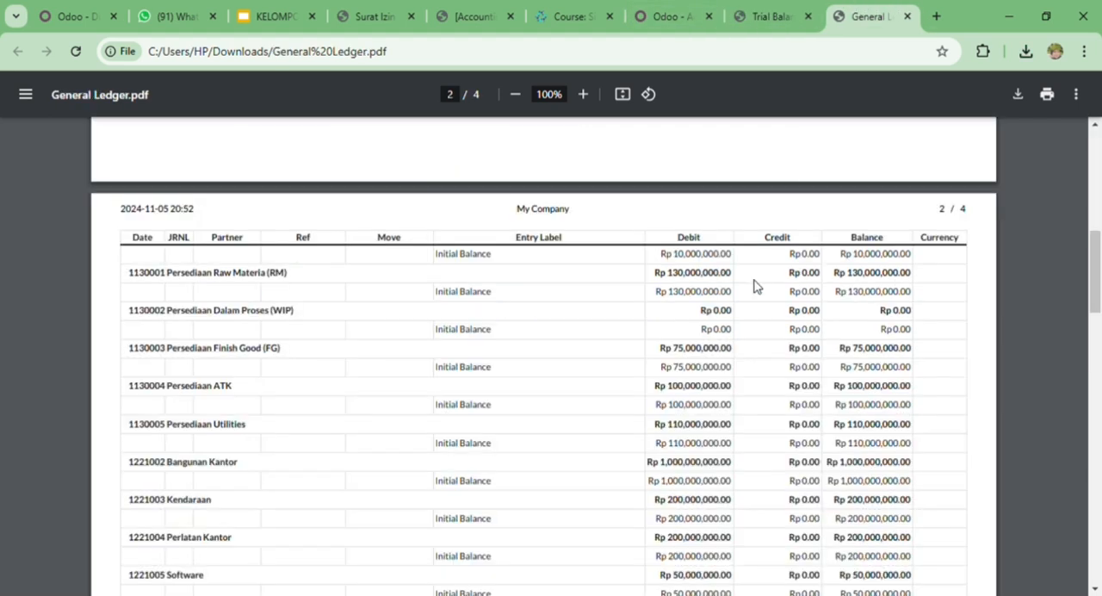
scroll(503, 311, "up", 10)
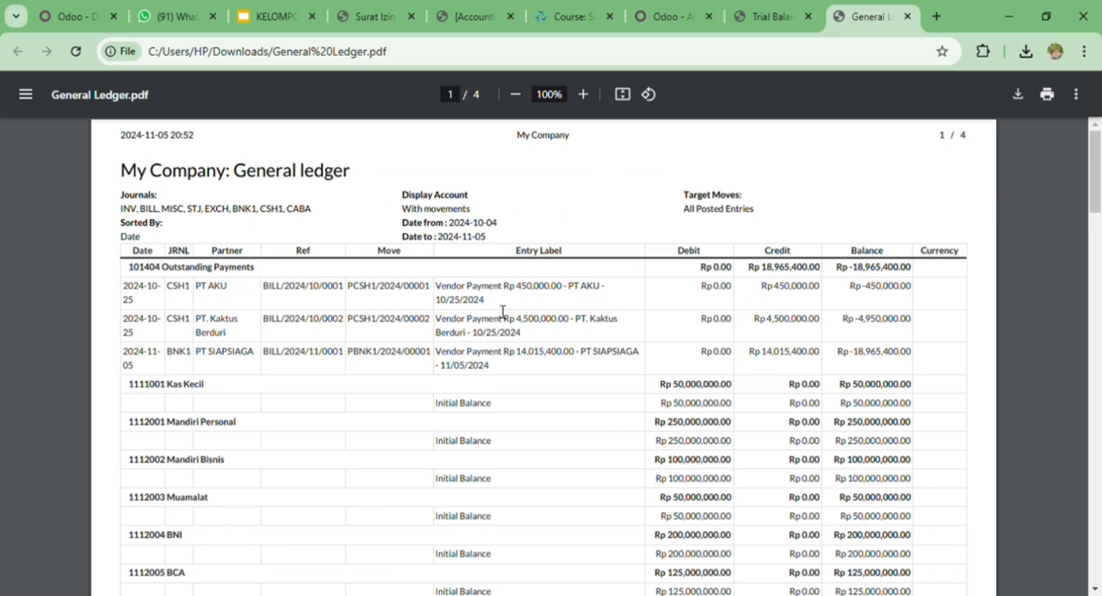
scroll(363, 334, "down", 1)
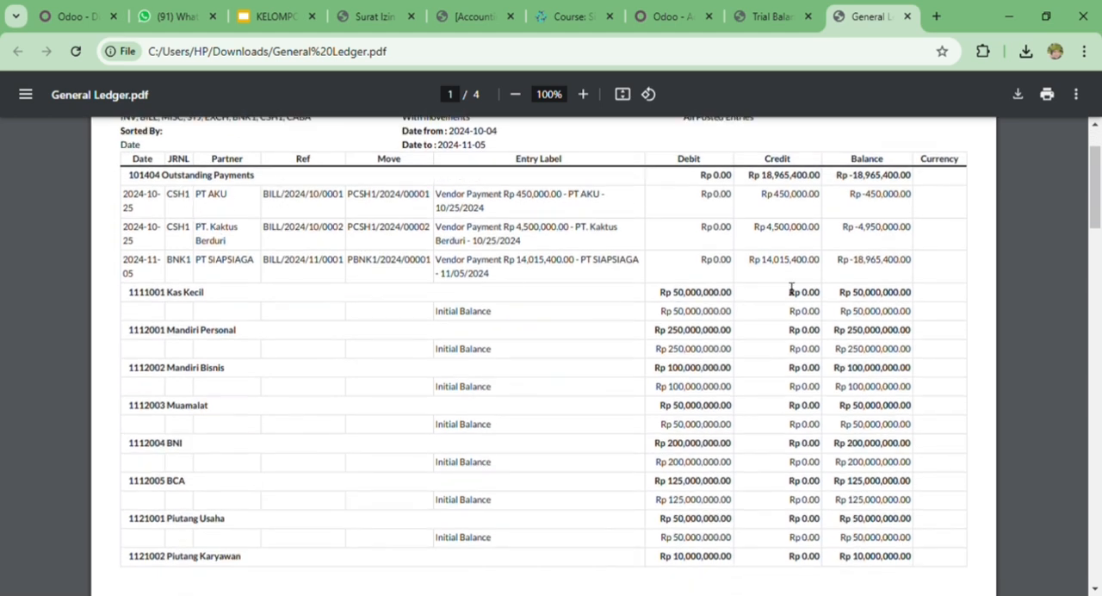
left_click(783, 7)
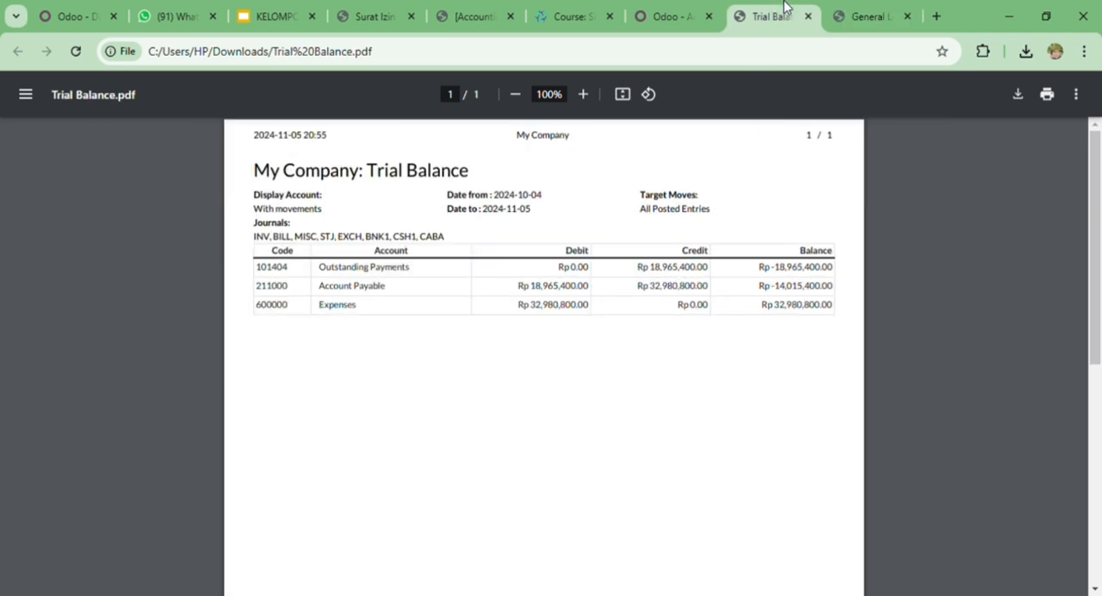
left_click(834, 7)
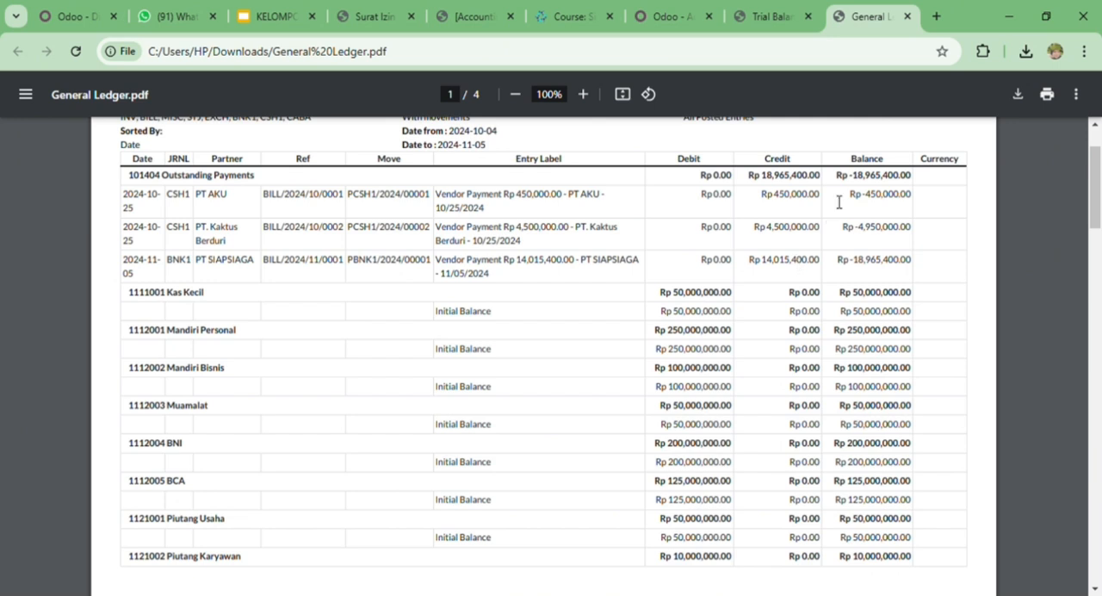
left_click(797, 12)
left_click(839, 9)
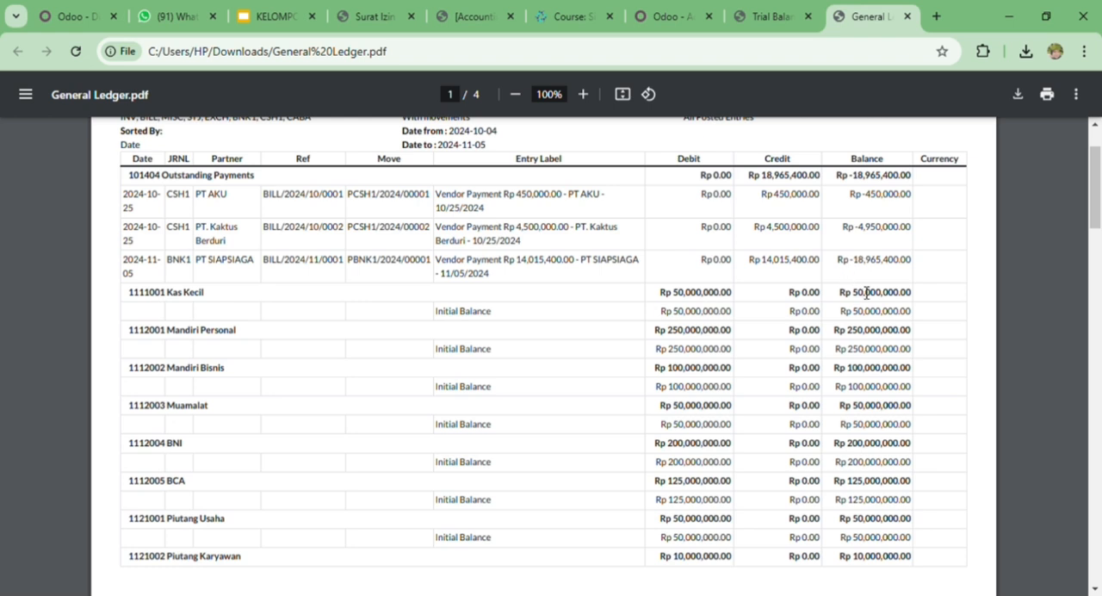
left_click(766, 12)
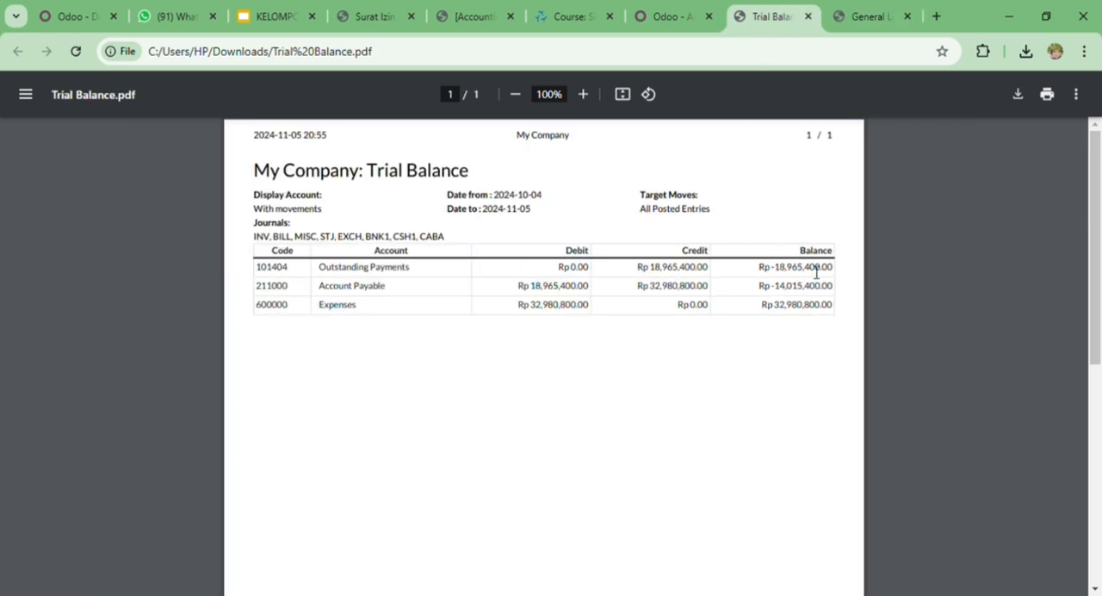
- Compare the Account Payable entries on pages 2 and 3 of General Ledger.pdf with the Account Payable line in Trial Balance.pdf
left_click(853, 15)
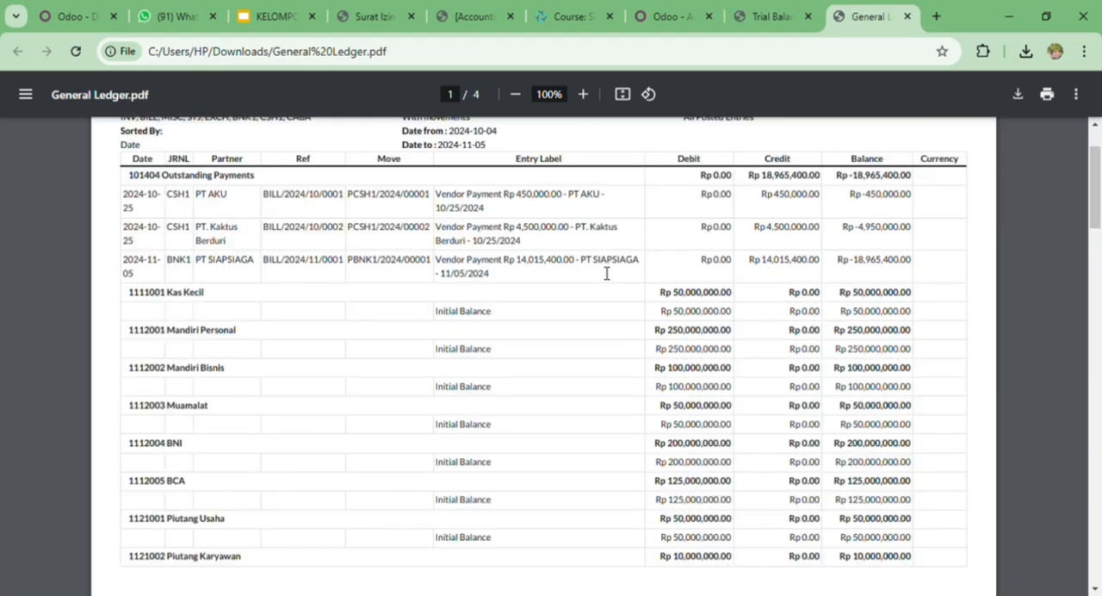
scroll(589, 286, "down", 10)
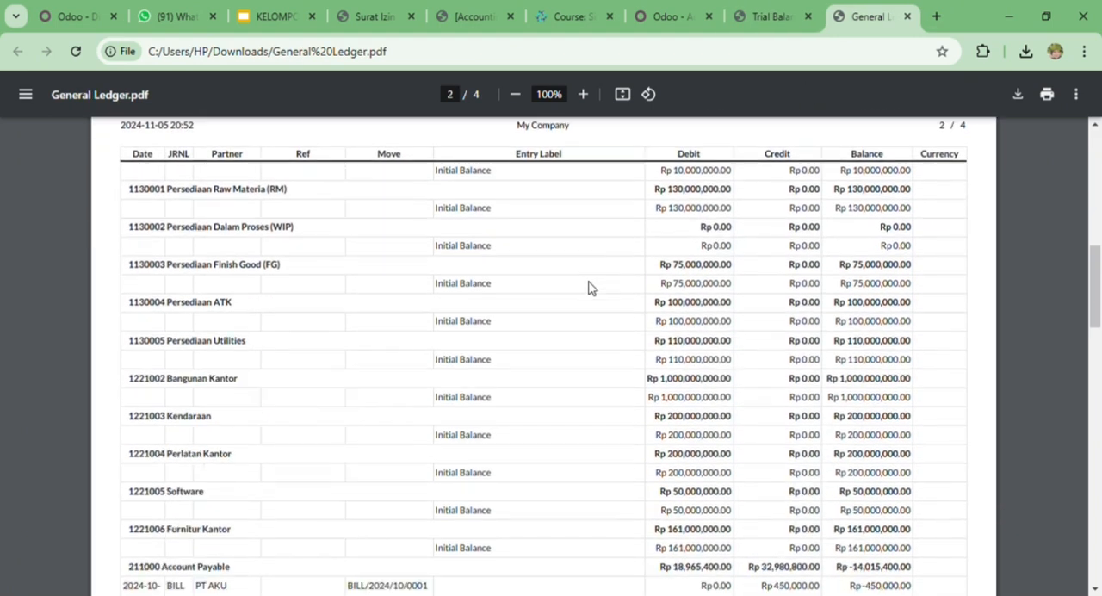
scroll(590, 286, "down", 5)
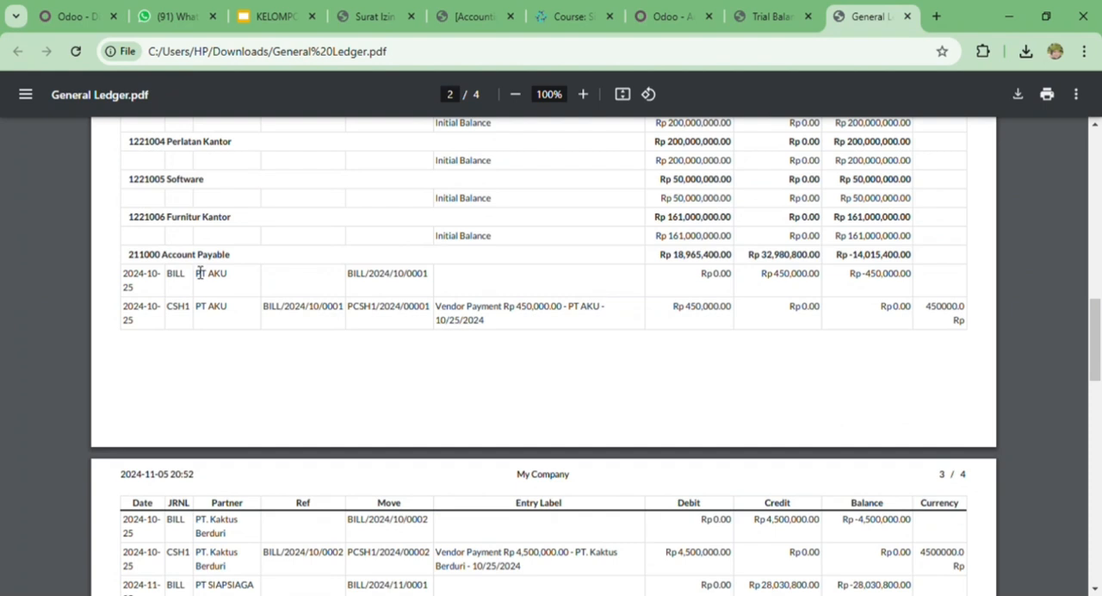
scroll(707, 382, "down", 3)
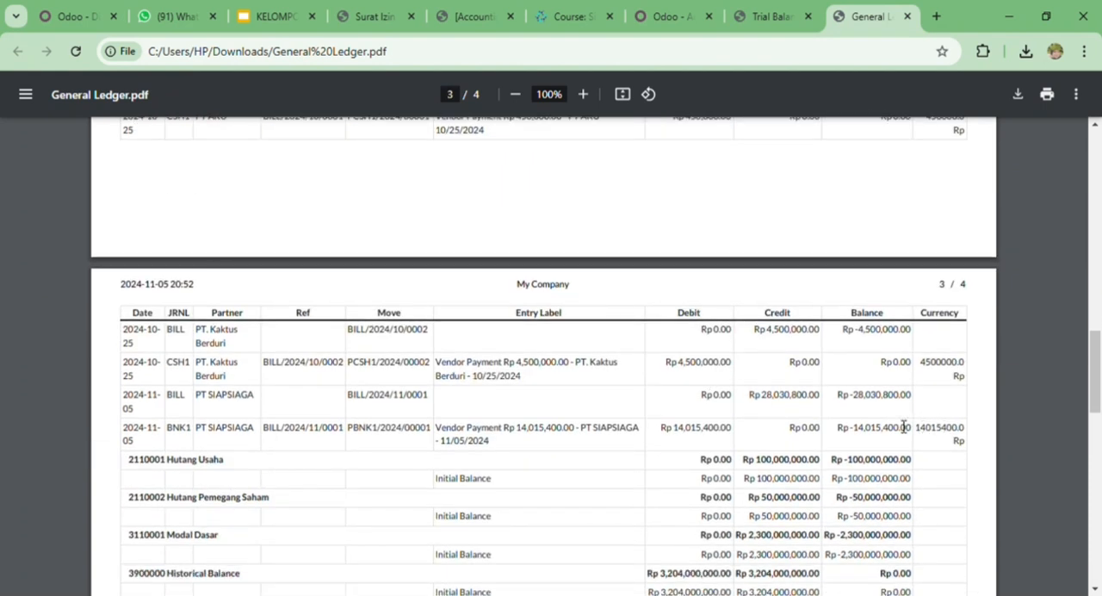
left_click(787, 11)
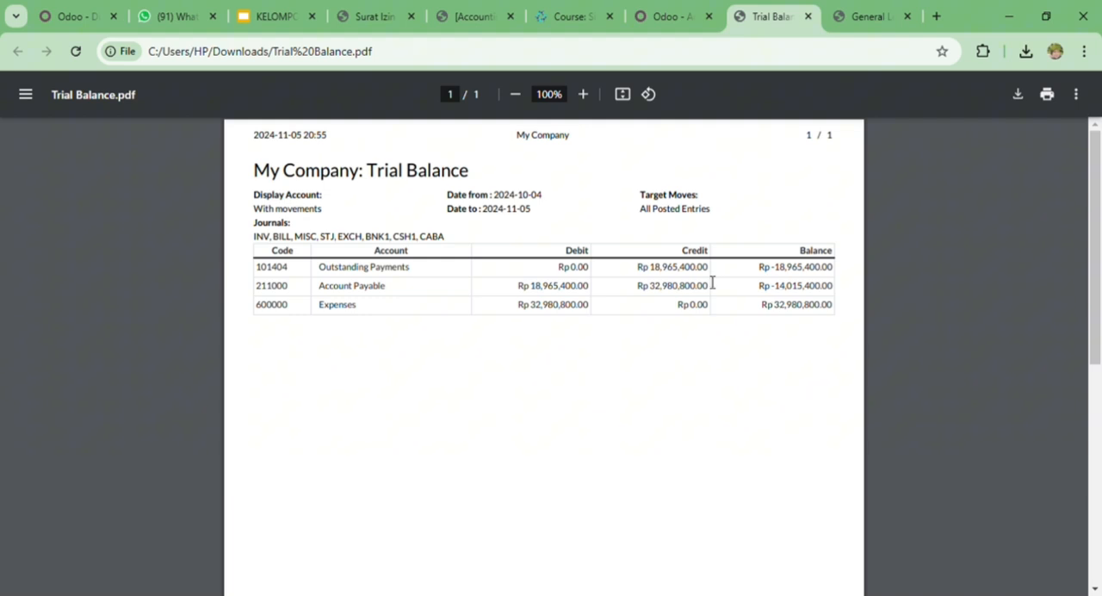
- Compare the Expenses entries on pages 3 and 4 of General Ledger.pdf with the Expenses balance in Trial Balance.pdf
left_click(863, 10)
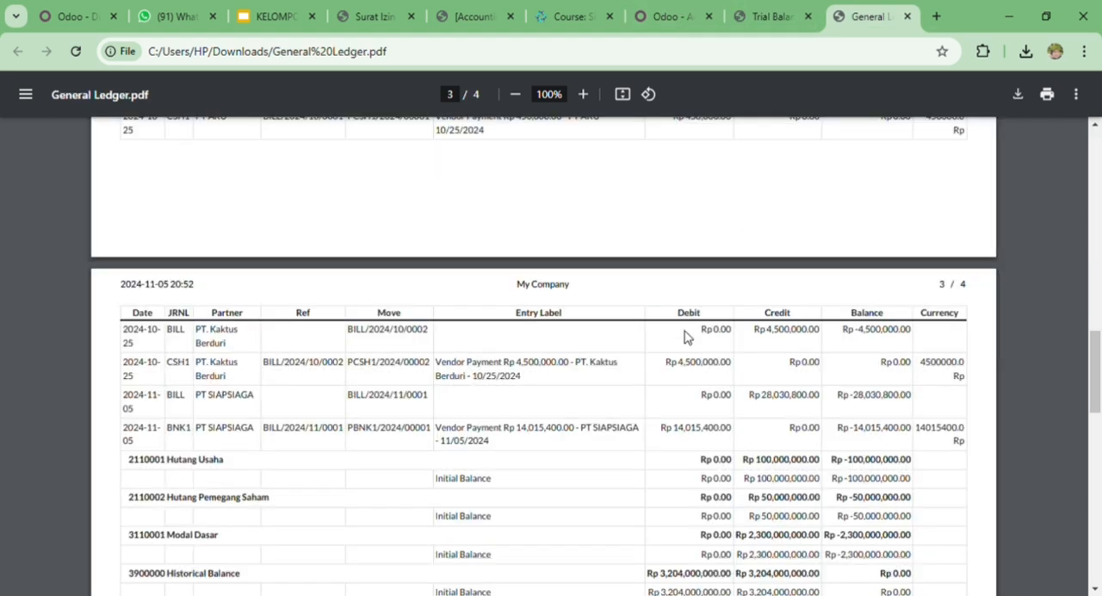
scroll(686, 337, "down", 3)
scroll(686, 337, "down", 3)
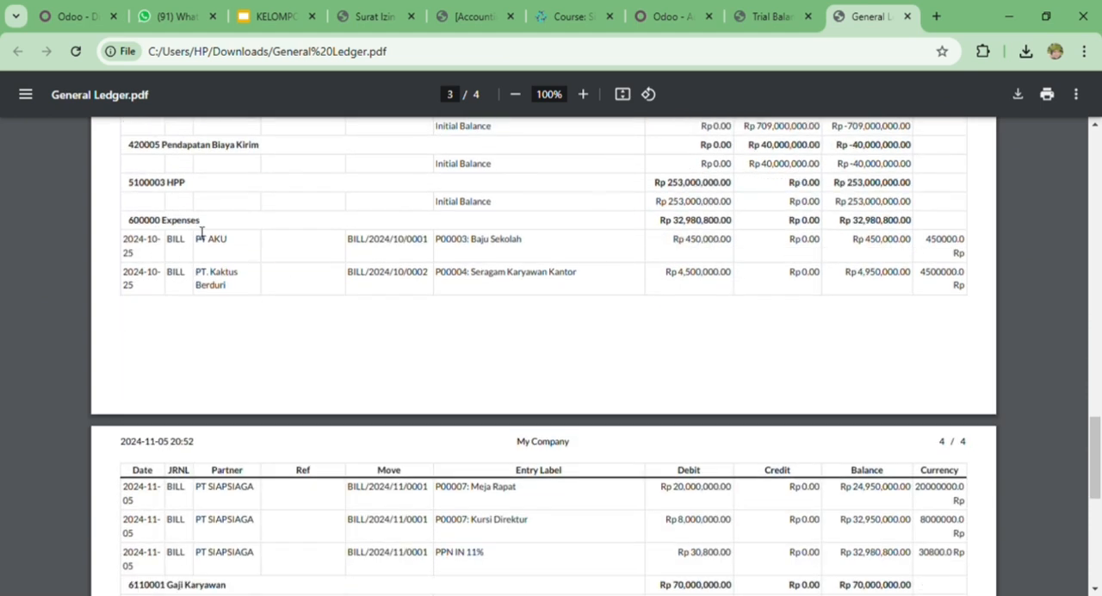
scroll(700, 386, "down", 2)
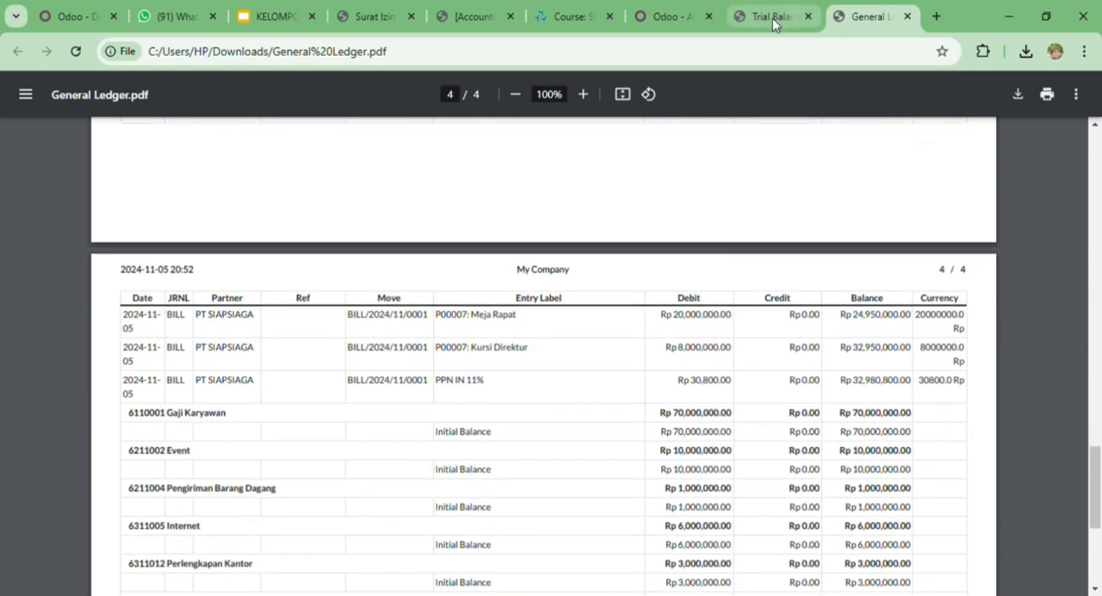
left_click(772, 18)
left_click(851, 15)
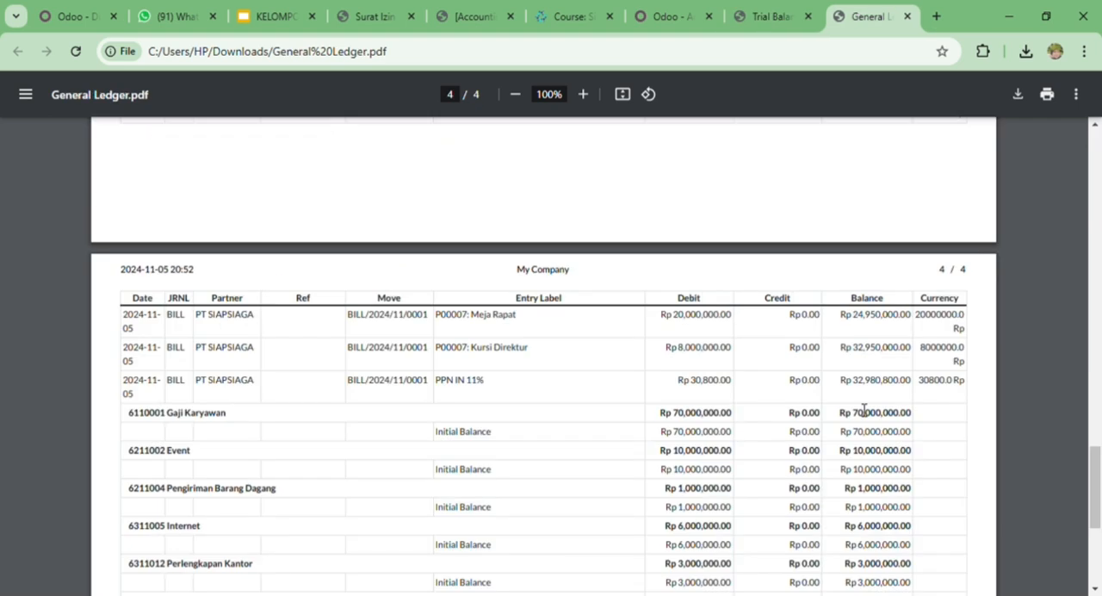
left_click(759, 21)
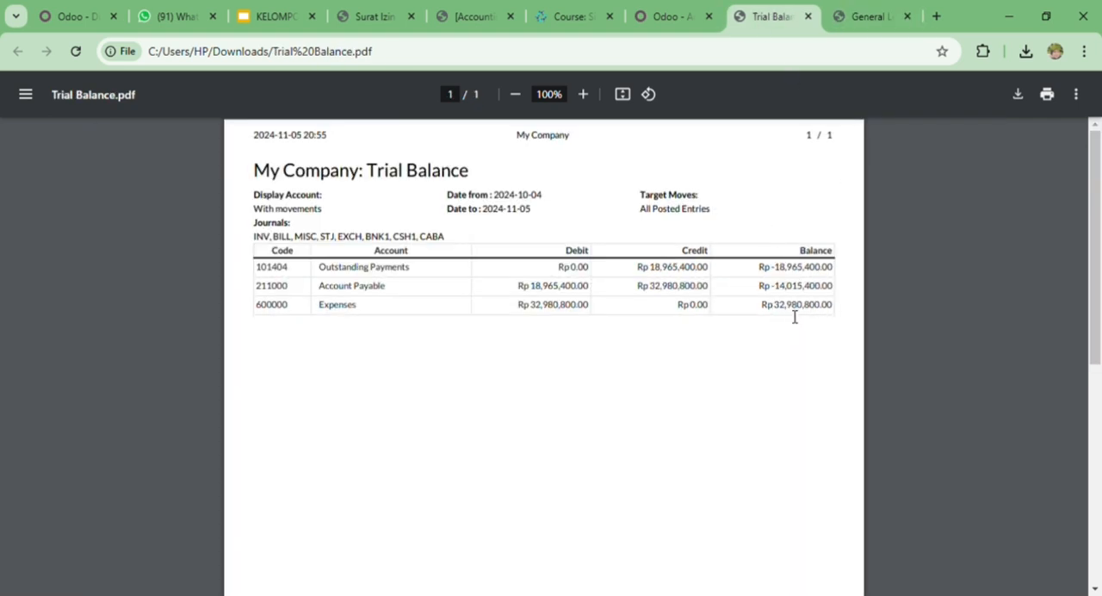
left_click(843, 13)
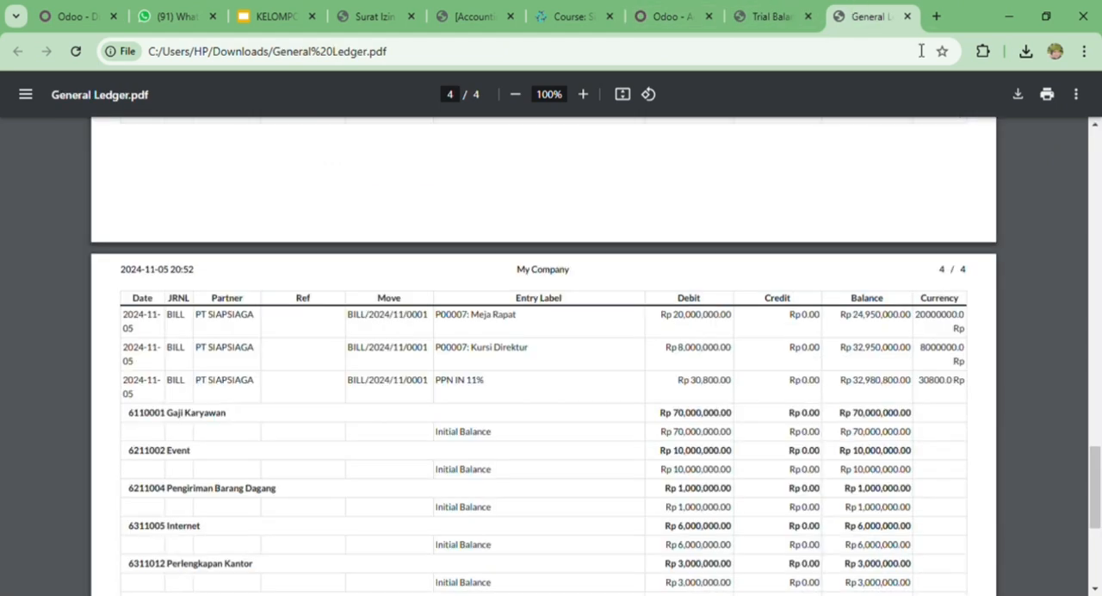